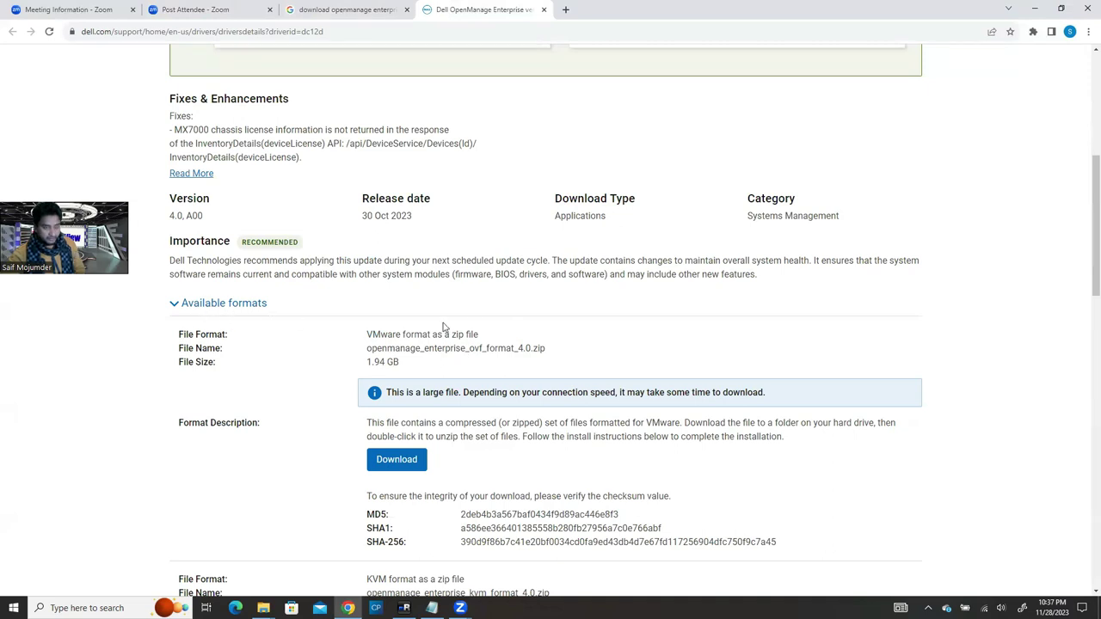
Step: Highlight the 30 Oct 2023 release date and the VMware OVF zip package file name
left_click_drag(360, 218, 437, 216)
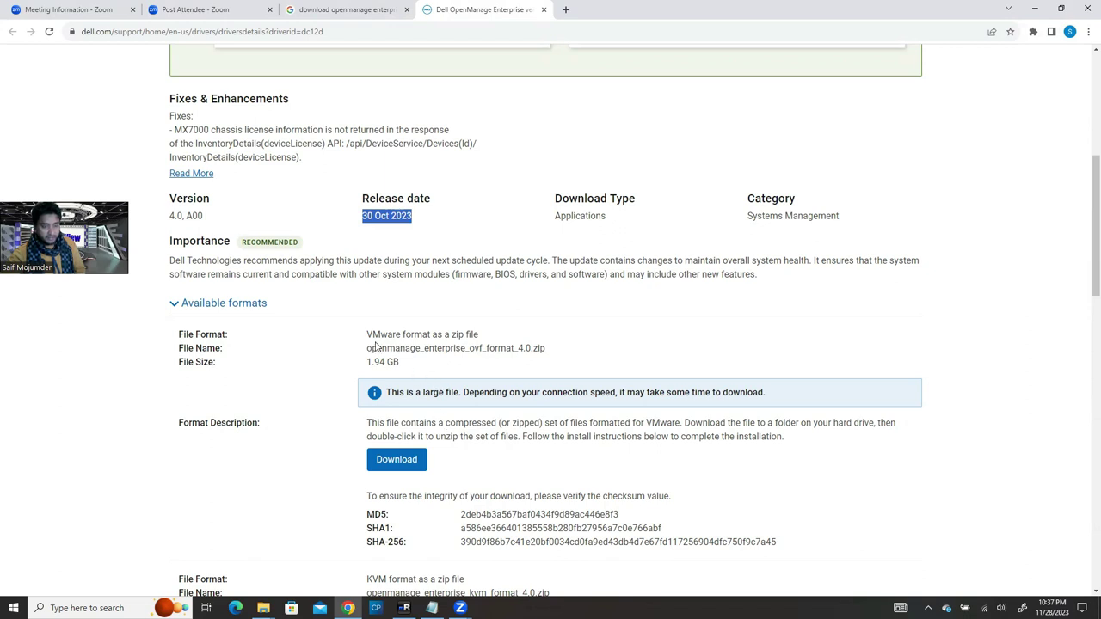
left_click_drag(366, 335, 480, 347)
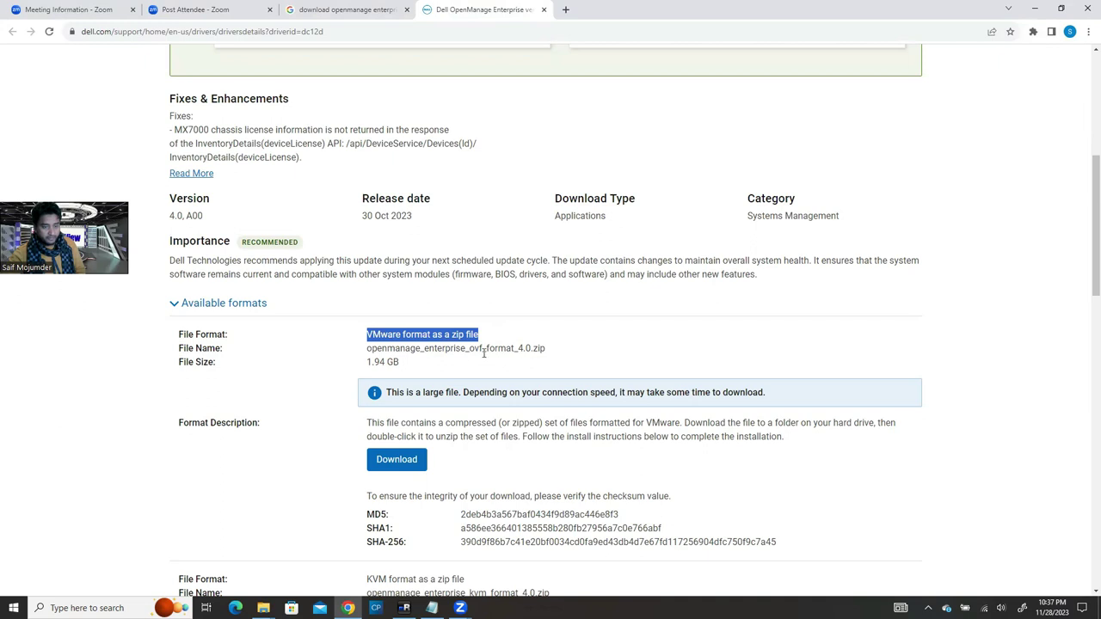
left_click_drag(472, 349, 488, 349)
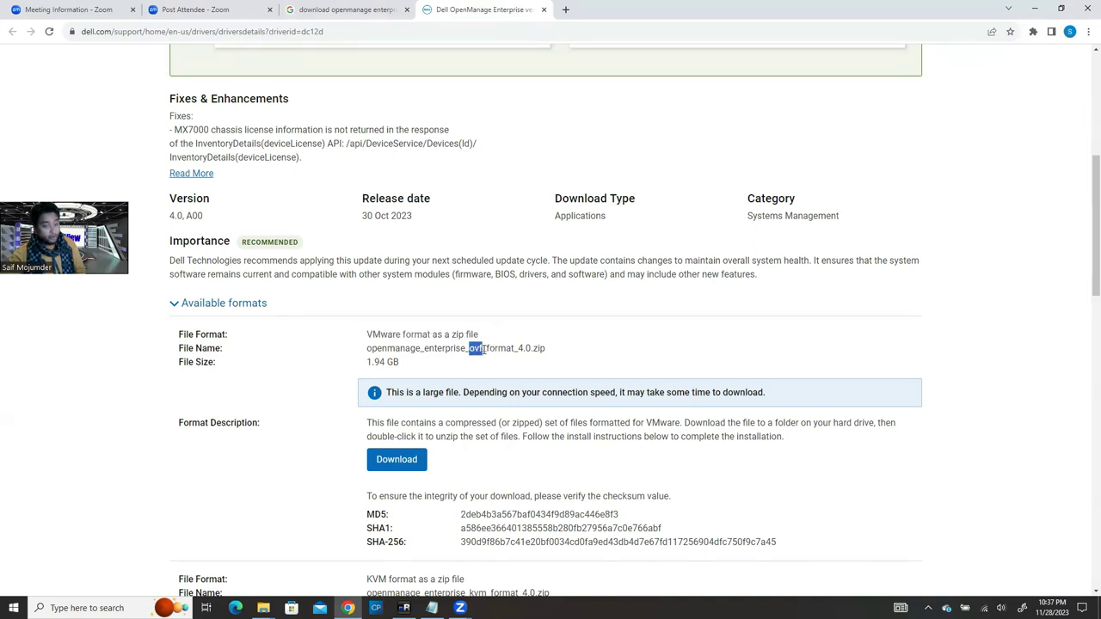
left_click(481, 349)
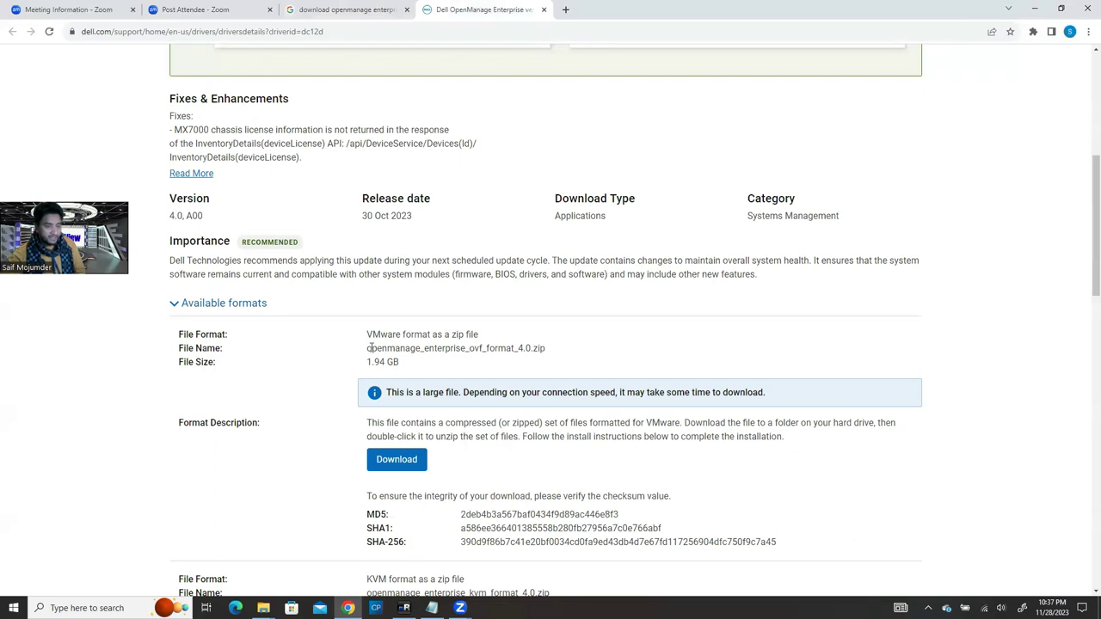
left_click_drag(365, 349, 561, 356)
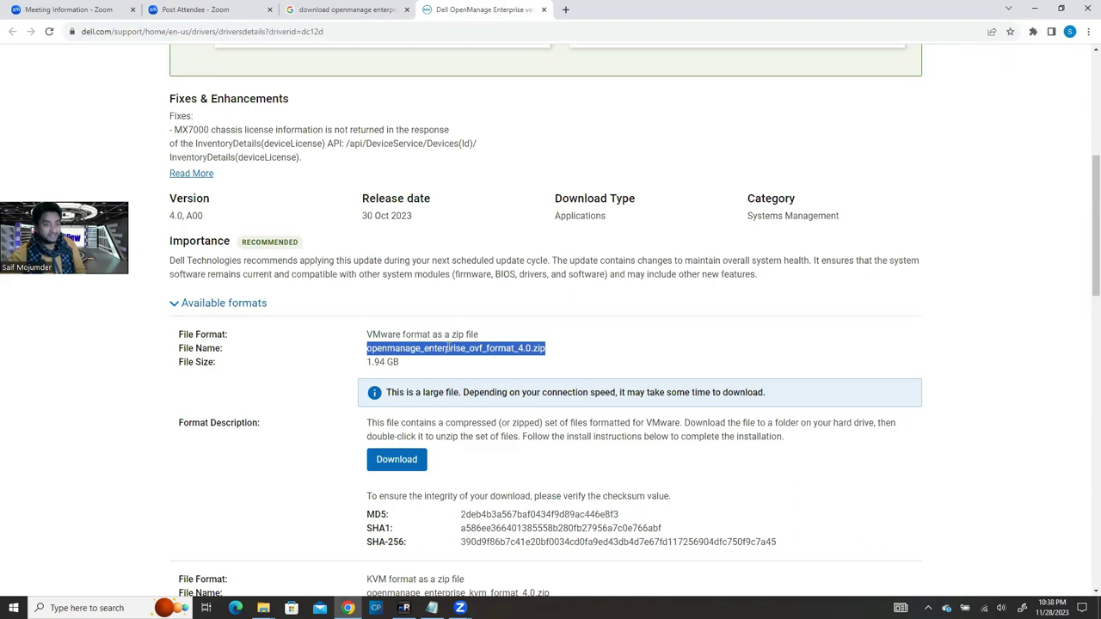
left_click(496, 337)
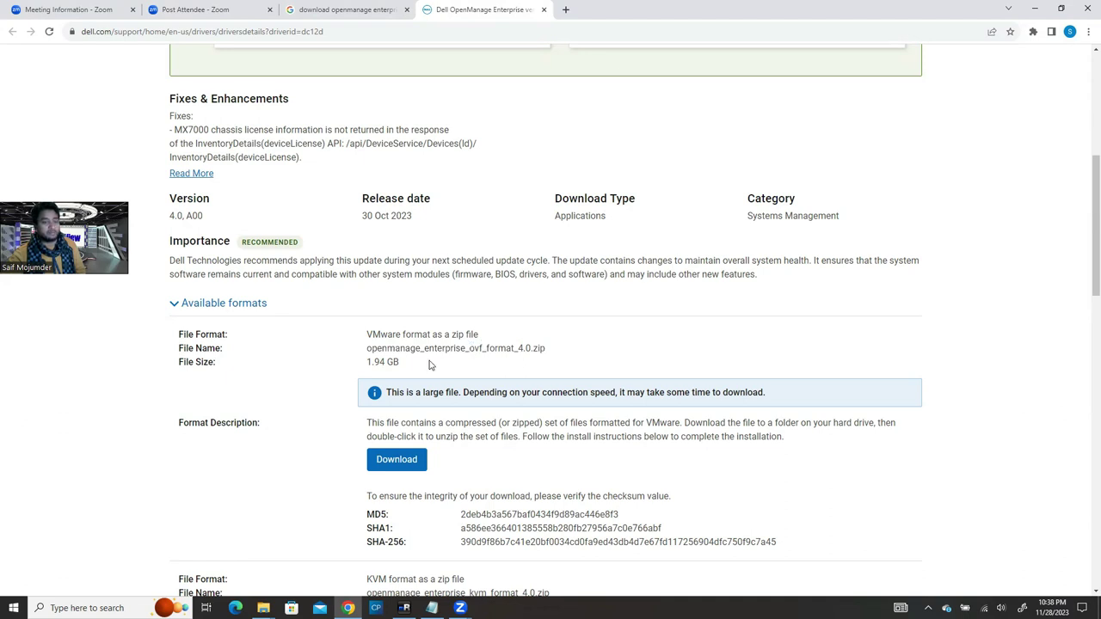
left_click_drag(365, 349, 545, 348)
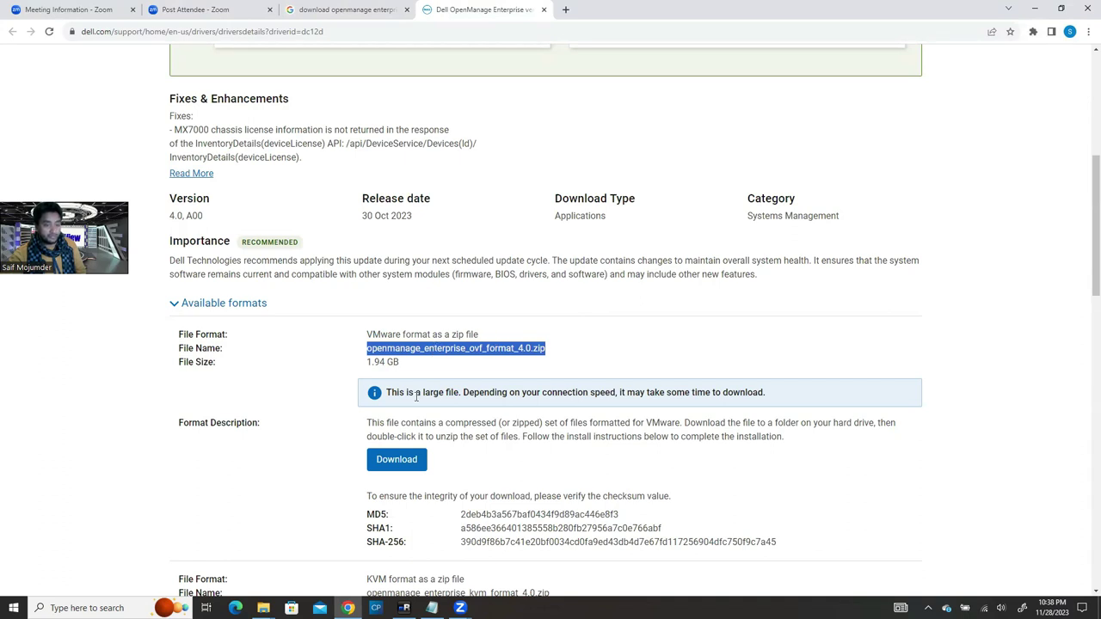
scroll(479, 474, "down", 4)
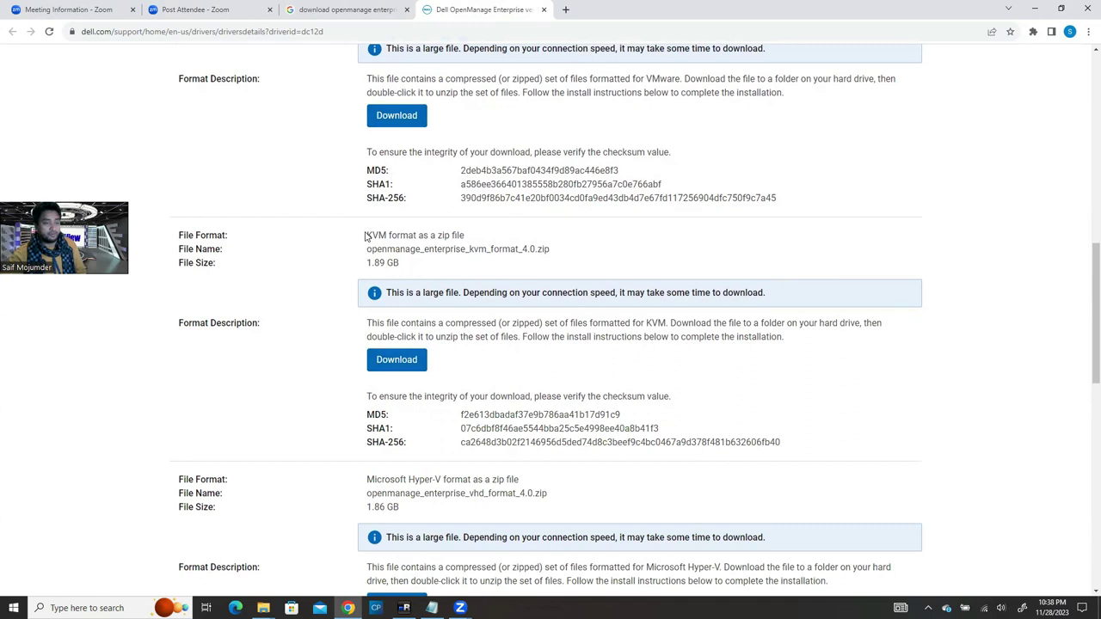
Step: Highlight the KVM and Hyper-V format labels on the download page
left_click_drag(368, 234, 391, 235)
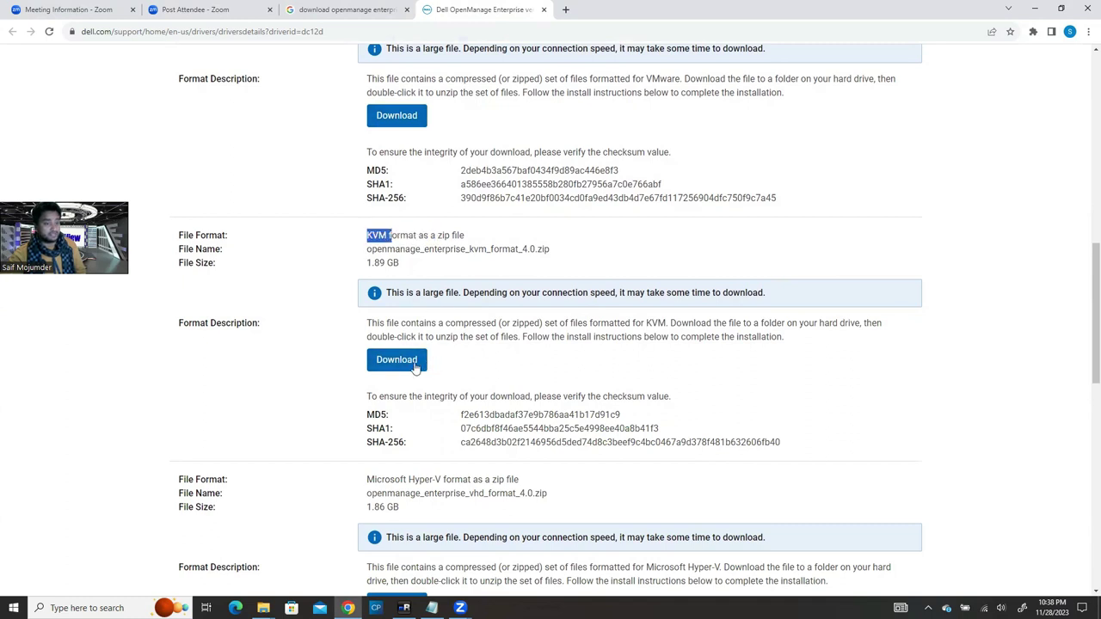
scroll(449, 418, "down", 2)
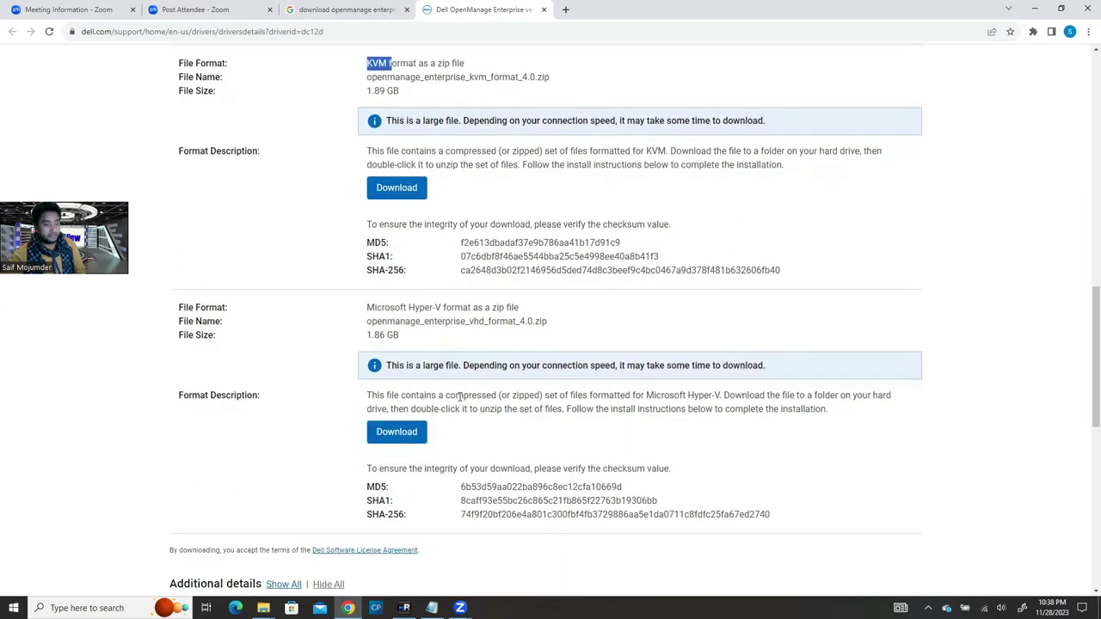
left_click_drag(410, 307, 469, 308)
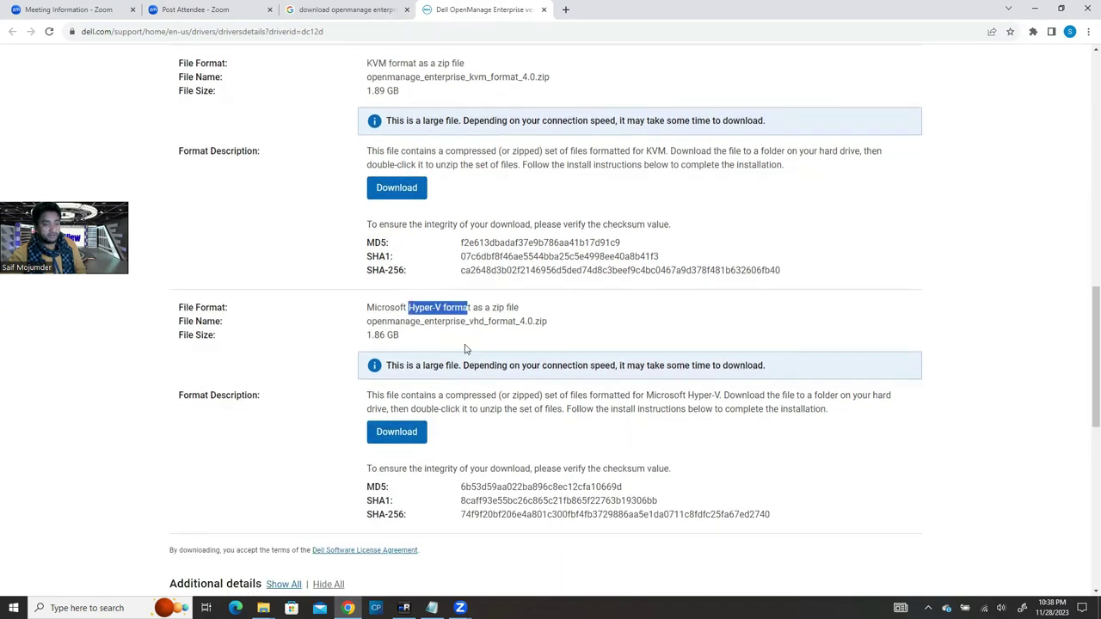
scroll(456, 404, "down", 3)
scroll(478, 394, "up", 3)
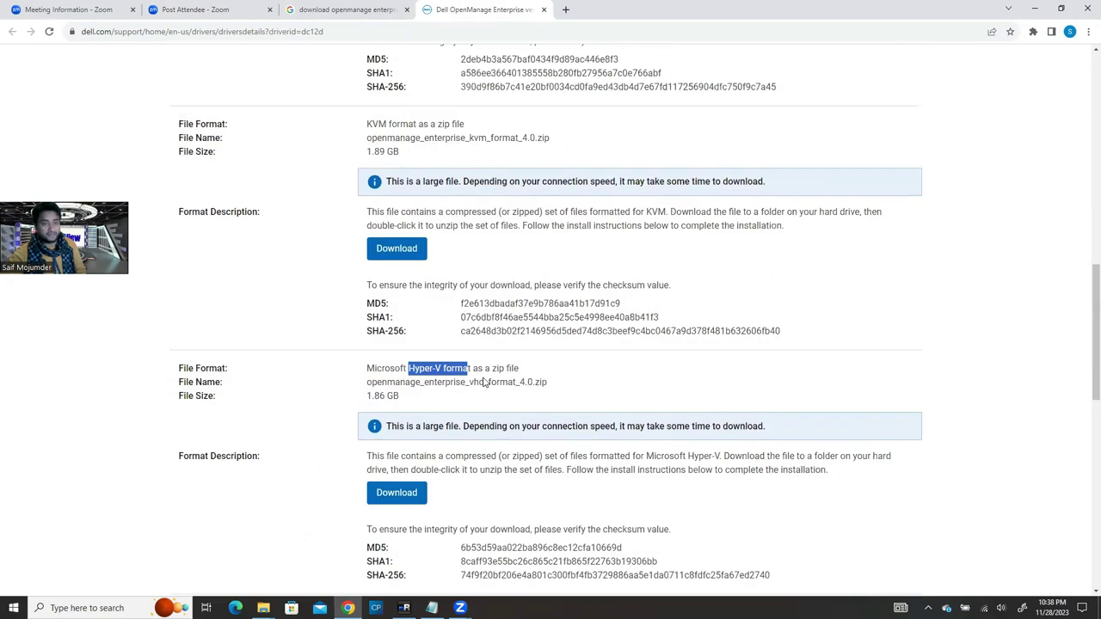
scroll(484, 385, "up", 5)
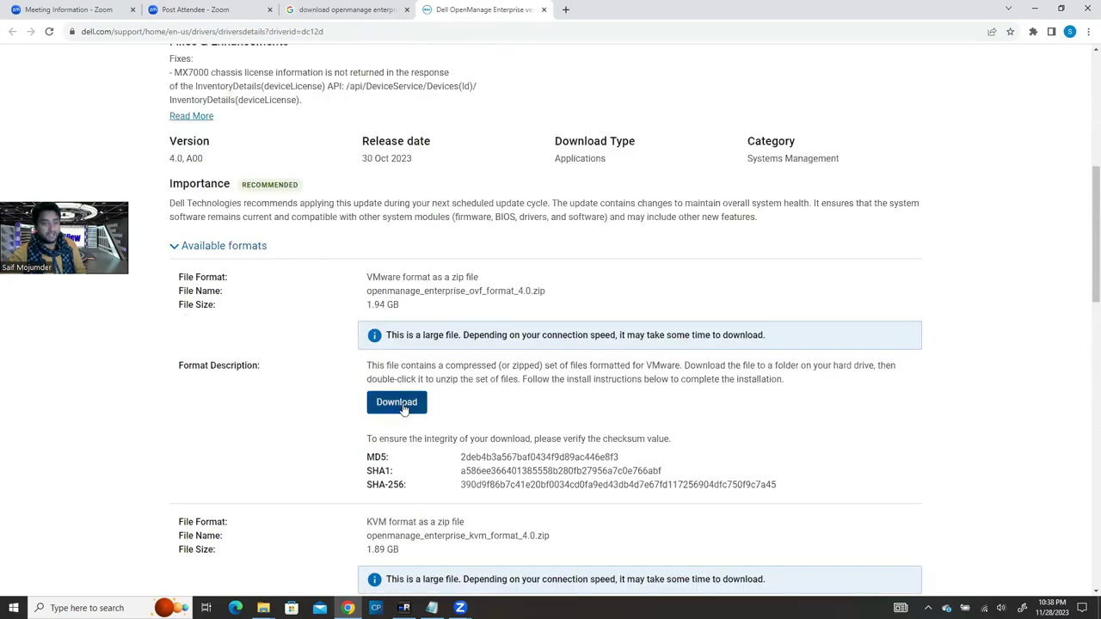
Step: In the maximized Downloads window, select openmanage_enterprise_ovf_format_4.0.zip and view its actions
left_click(261, 605)
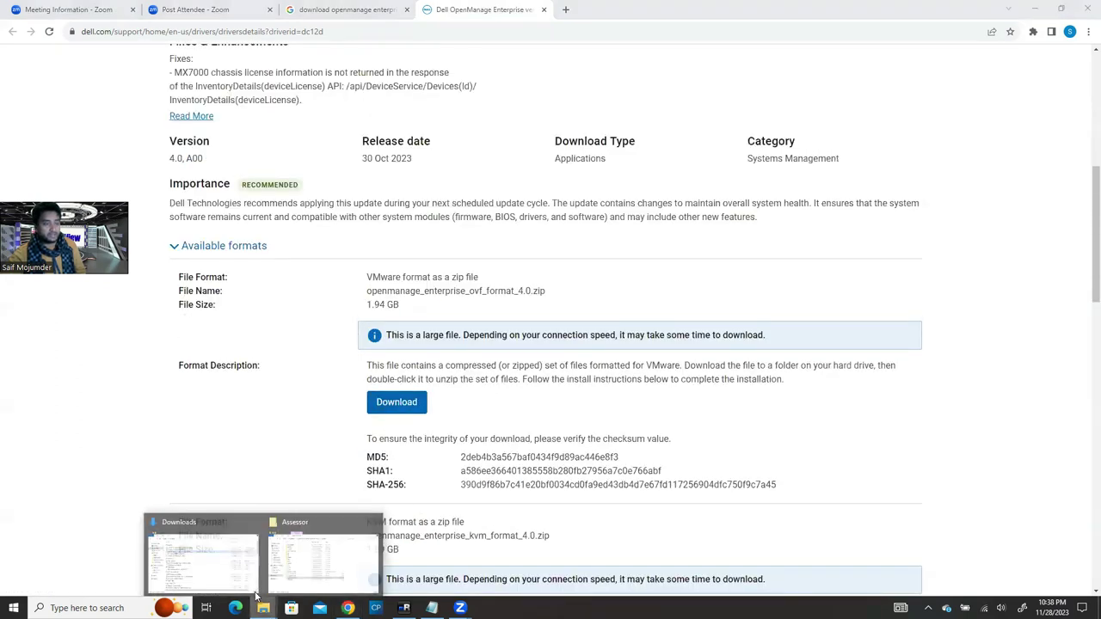
left_click(189, 560)
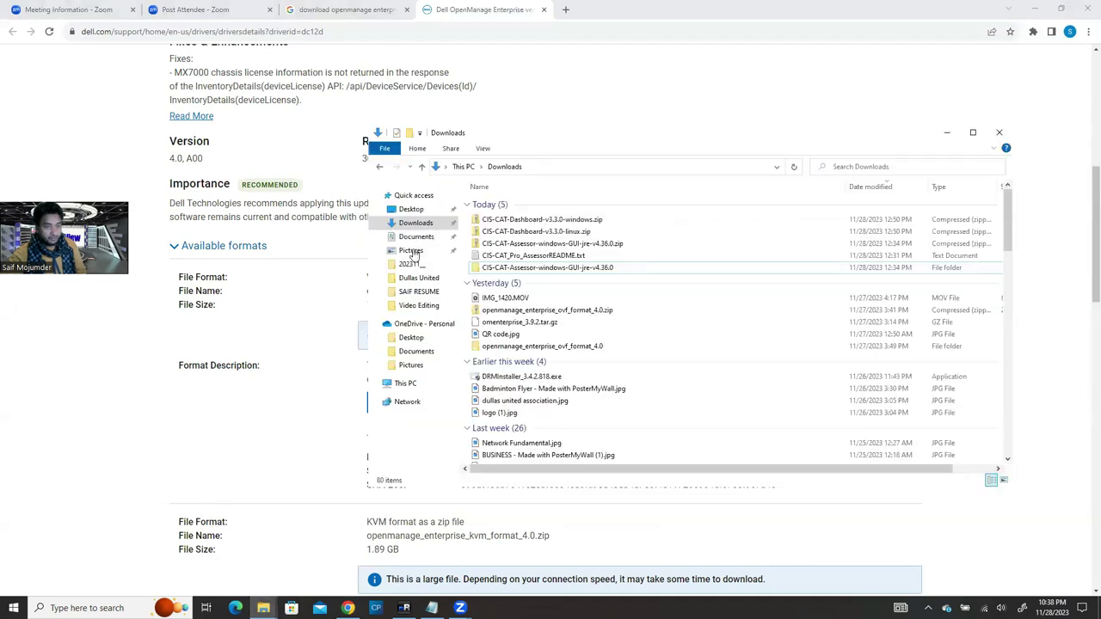
scroll(572, 335, "down", 2)
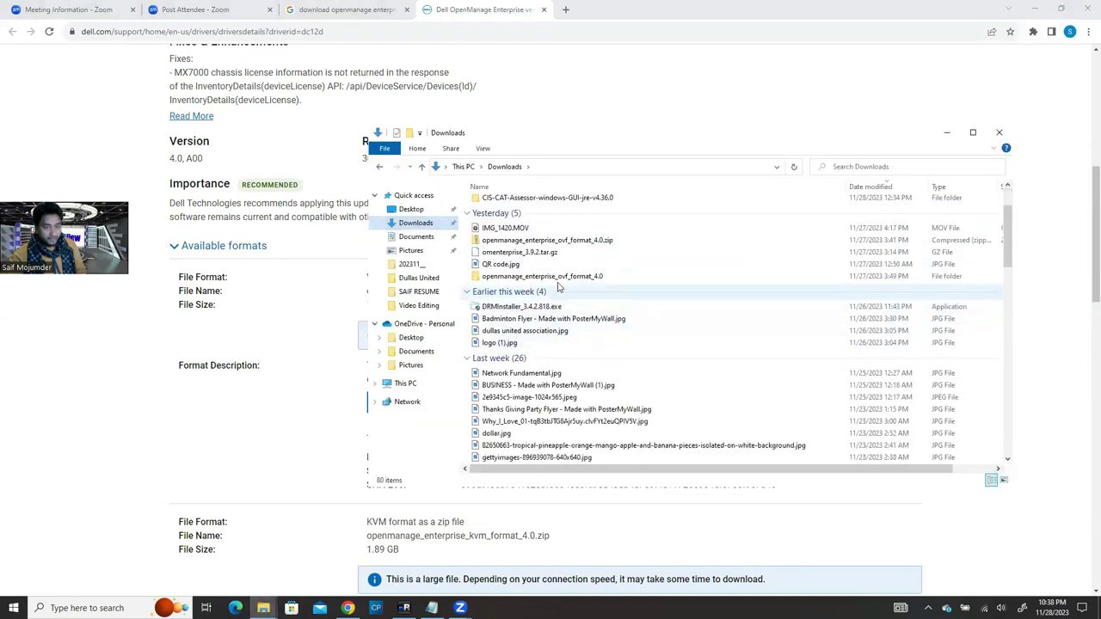
left_click(499, 244)
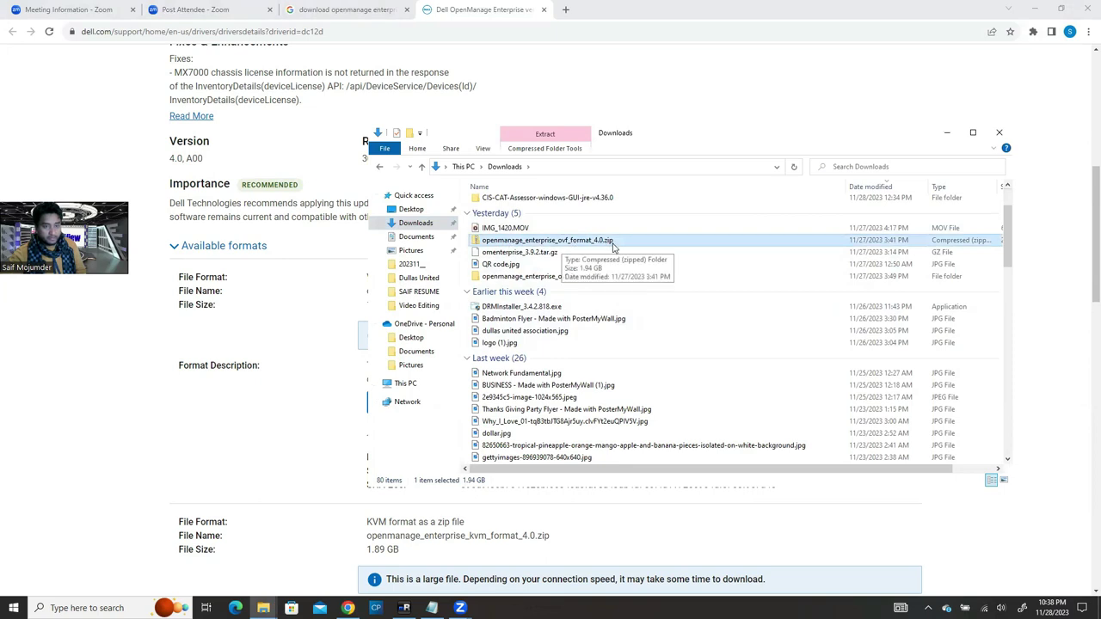
double_click(917, 143)
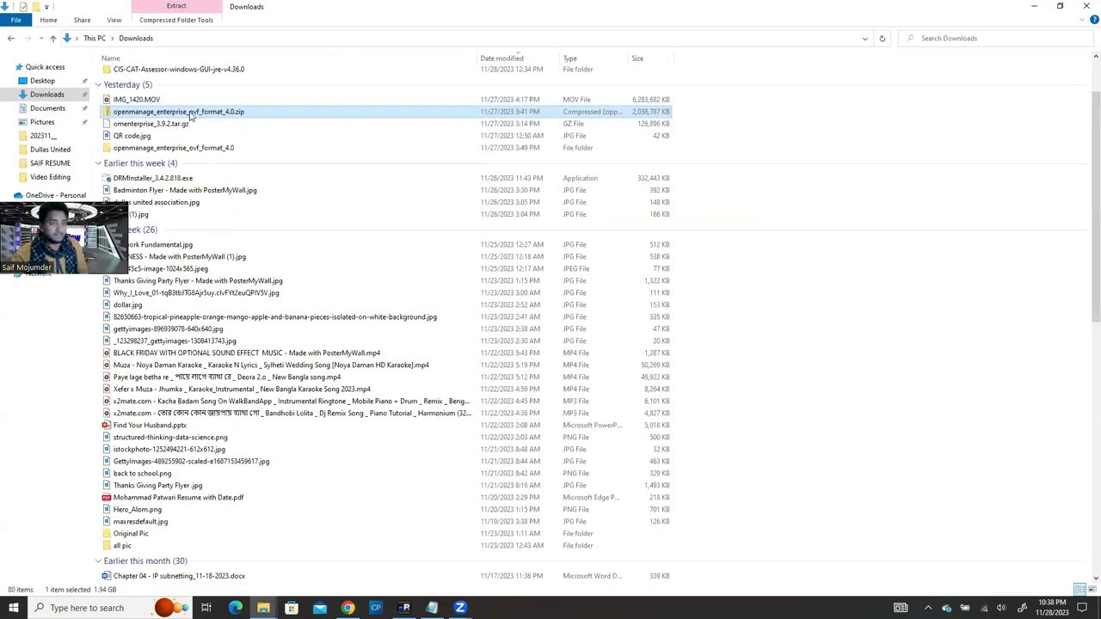
right_click(190, 116)
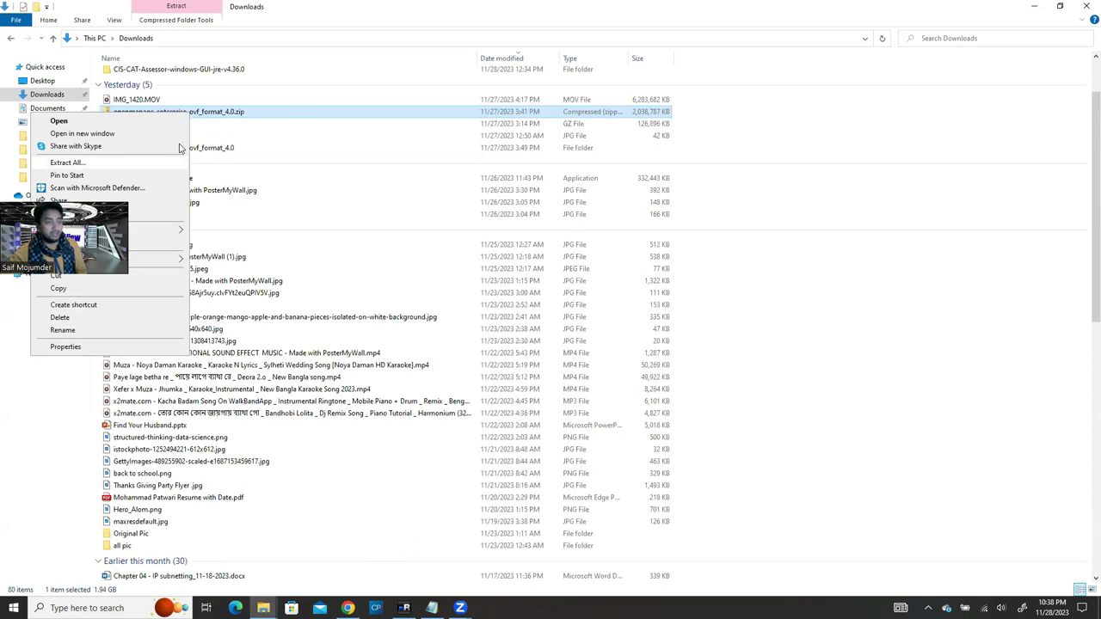
right_click(276, 113)
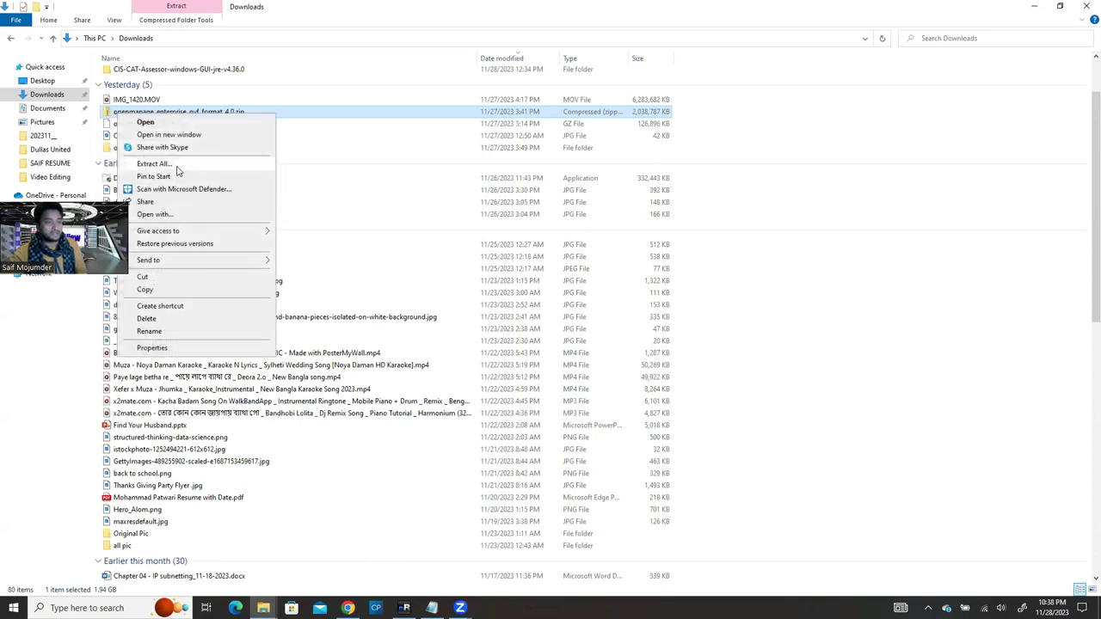
key("Escape")
Step: Open the extracted openmanage_enterprise_ovf_format_4.0 folder to inspect its six appliance files
left_click(222, 148)
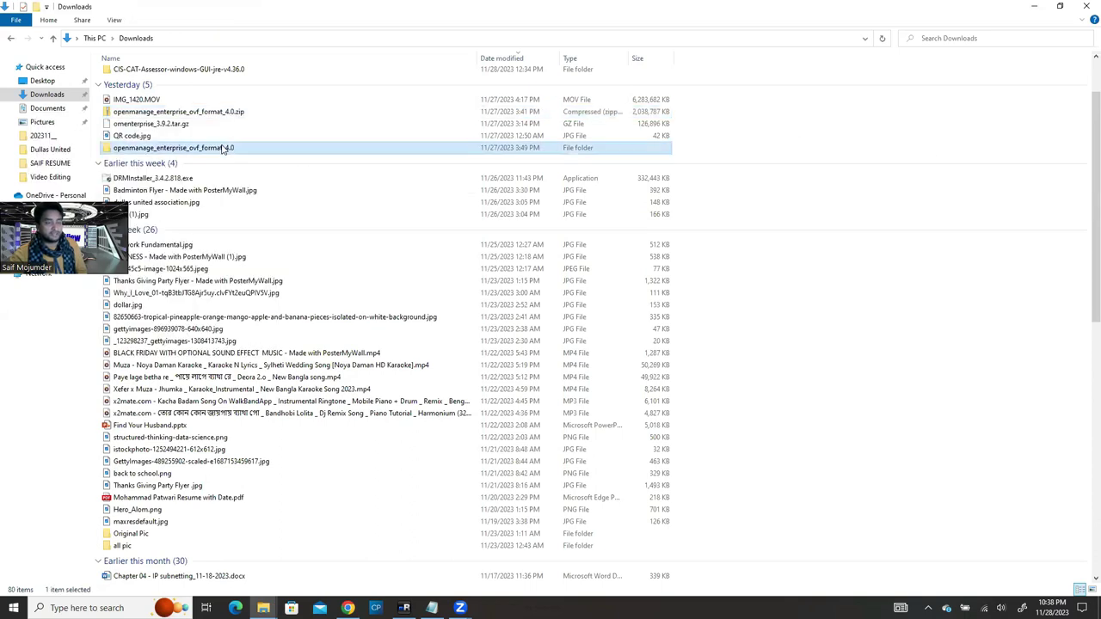
double_click(238, 148)
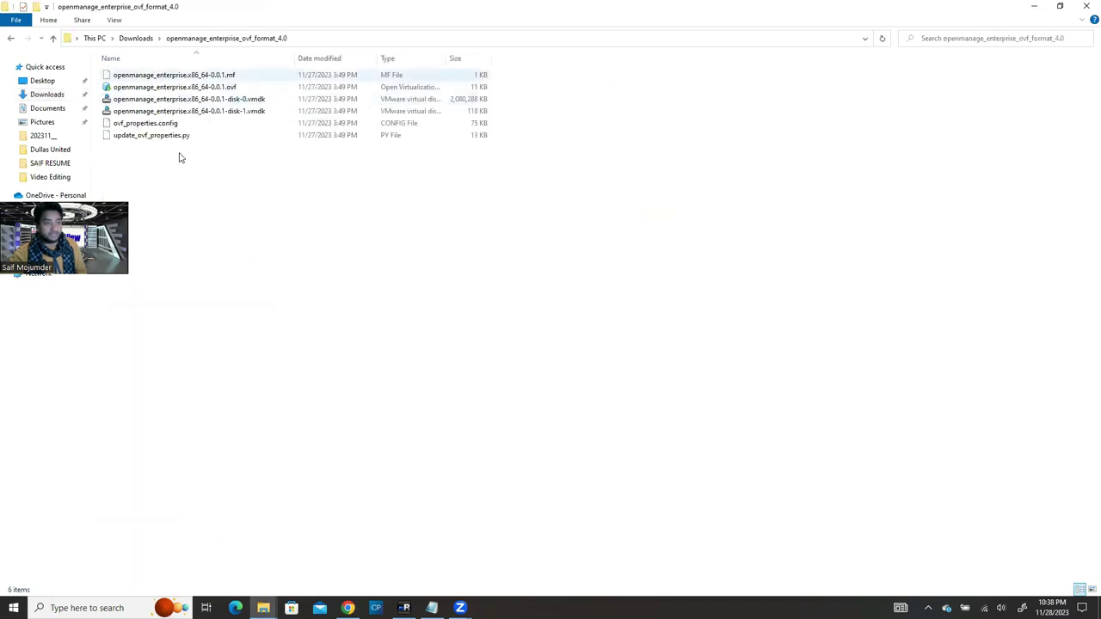
left_click_drag(152, 184, 277, 70)
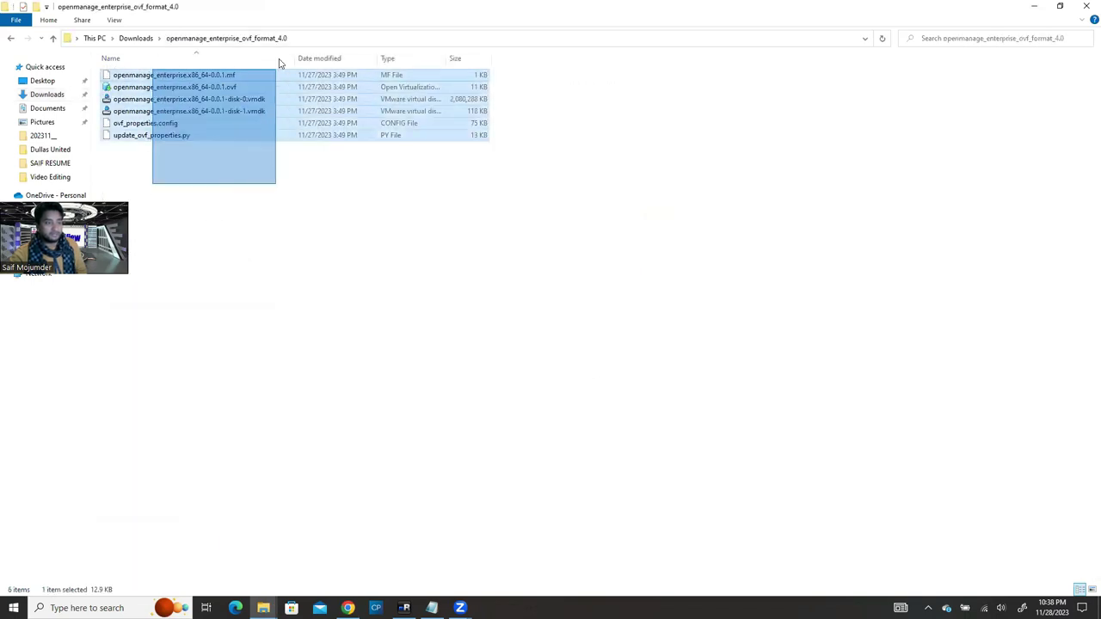
left_click(312, 177)
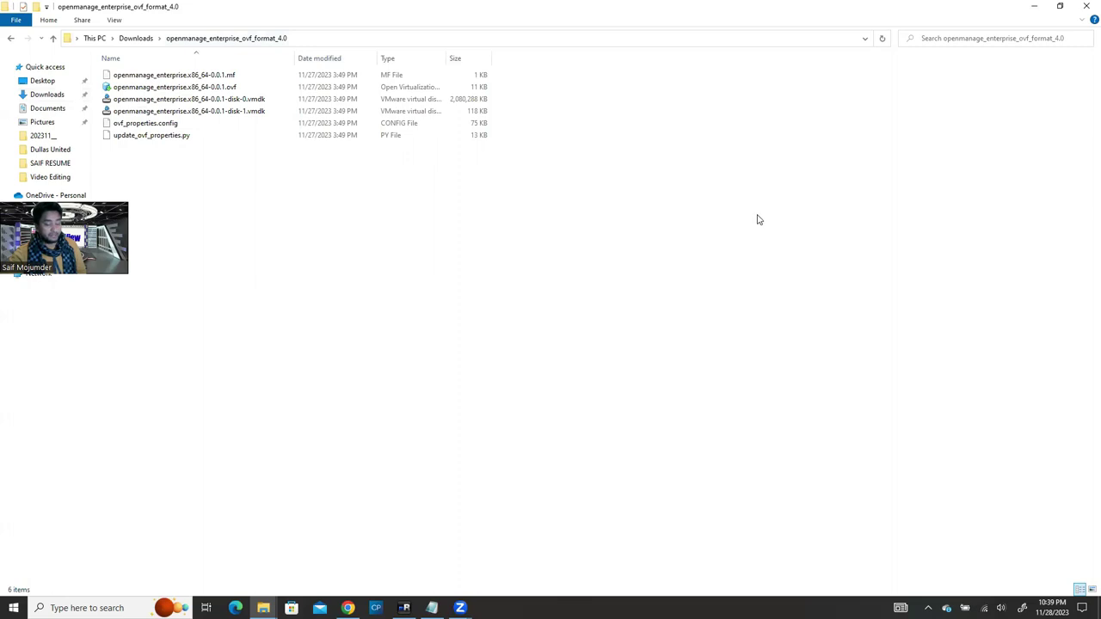
left_click(126, 39)
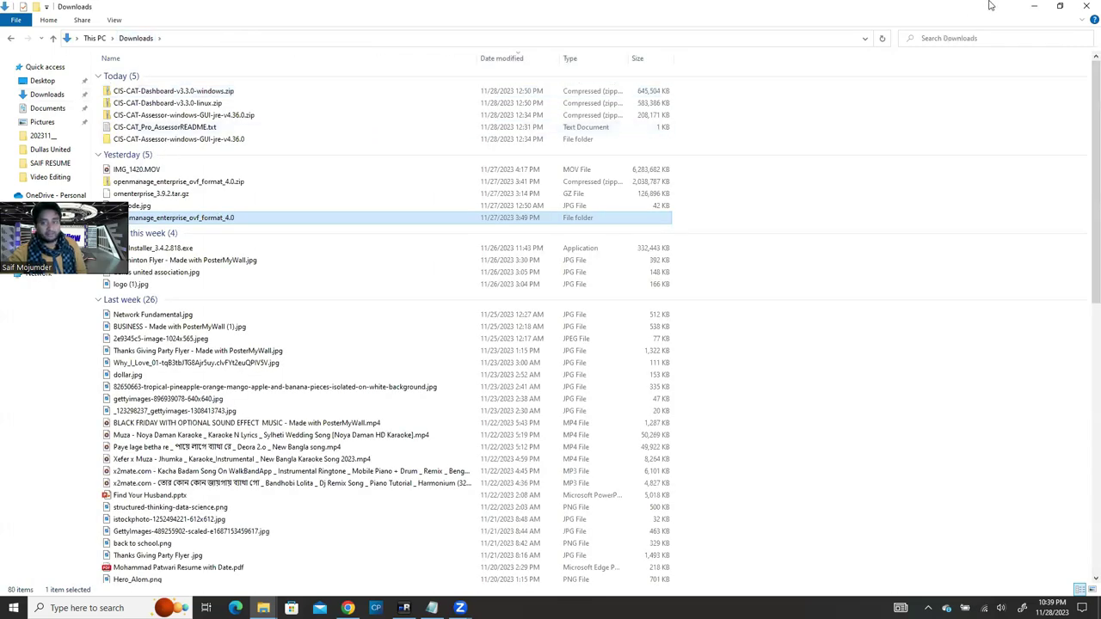
Step: Minimize the local windows and close the extracted folder and Software share windows remotely
left_click(1034, 7)
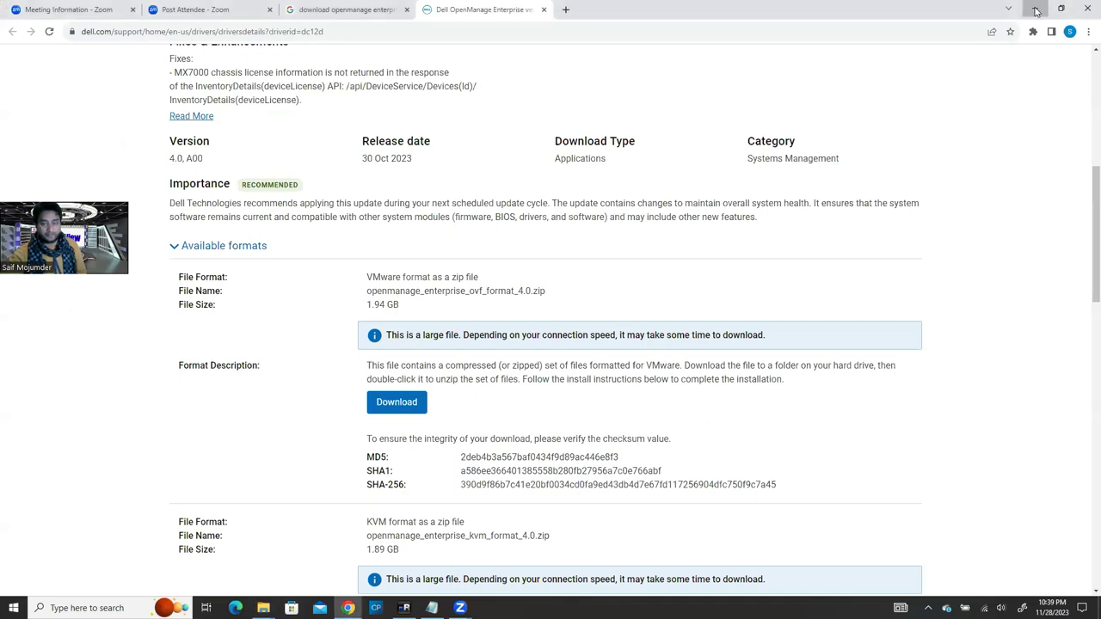
left_click(1037, 7)
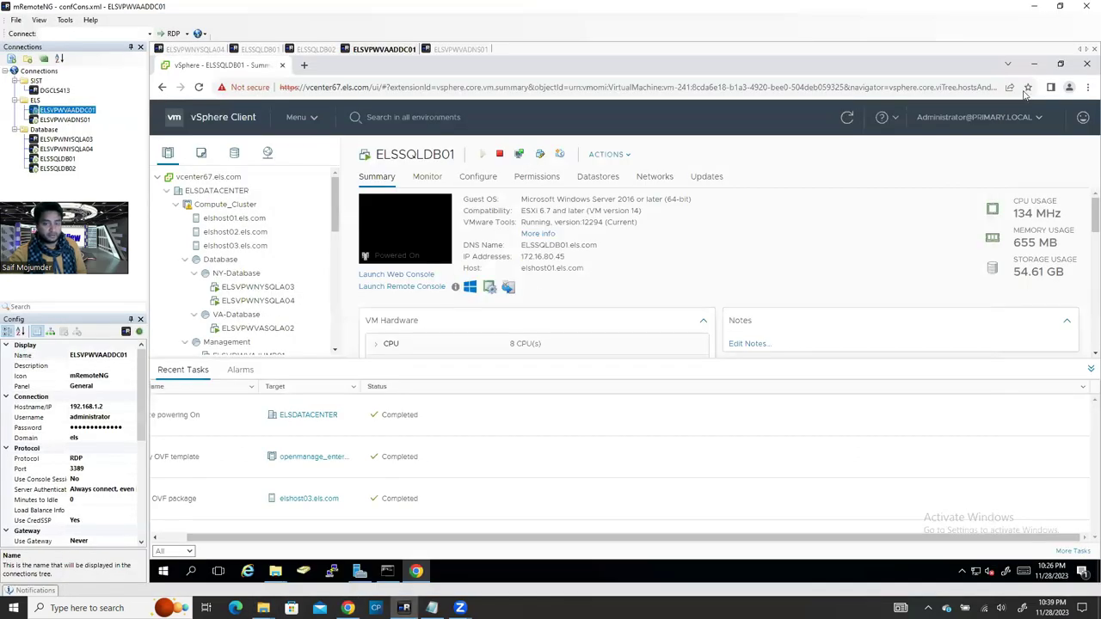
left_click(1033, 65)
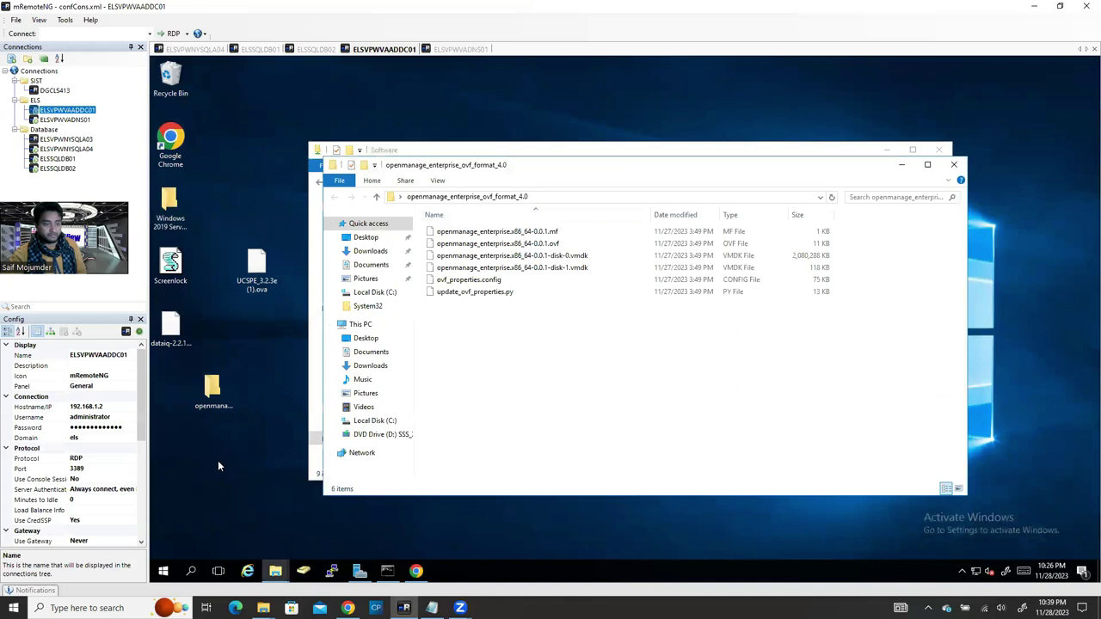
left_click(953, 165)
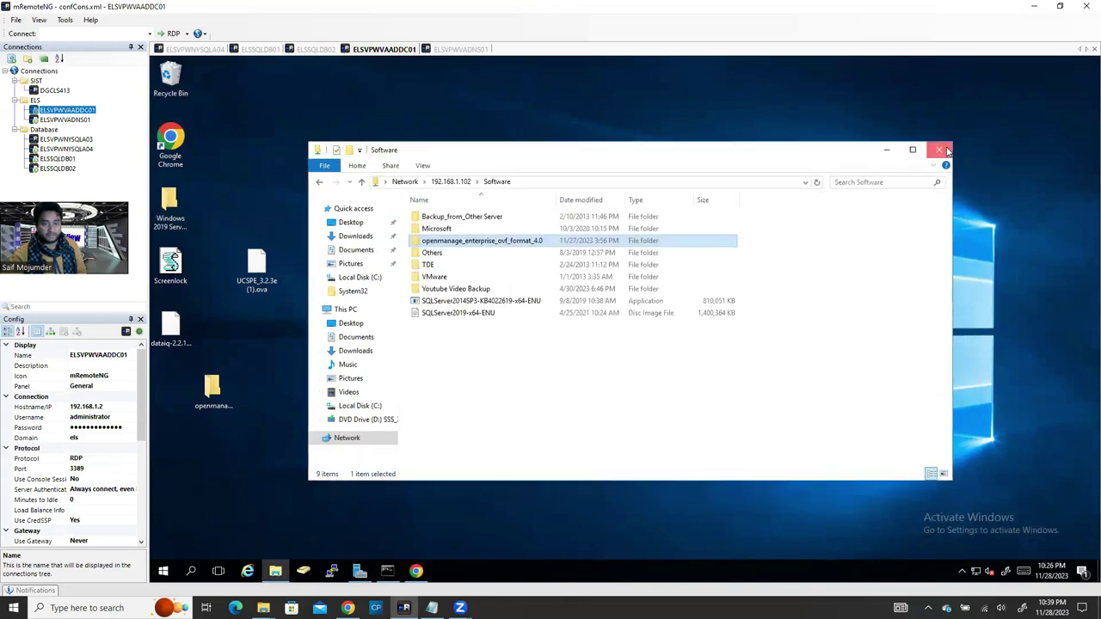
left_click(943, 151)
Step: Open the openmanage_enterprise_ovf_format_4.0 folder on the remote desktop and return to vSphere Client
left_click(229, 408)
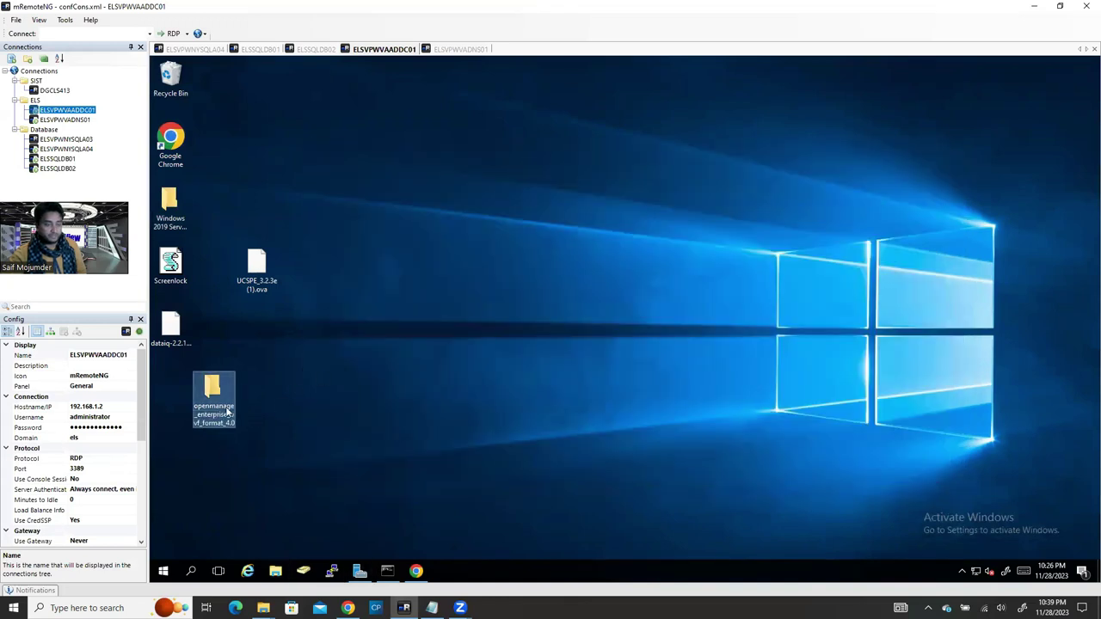
key("Return")
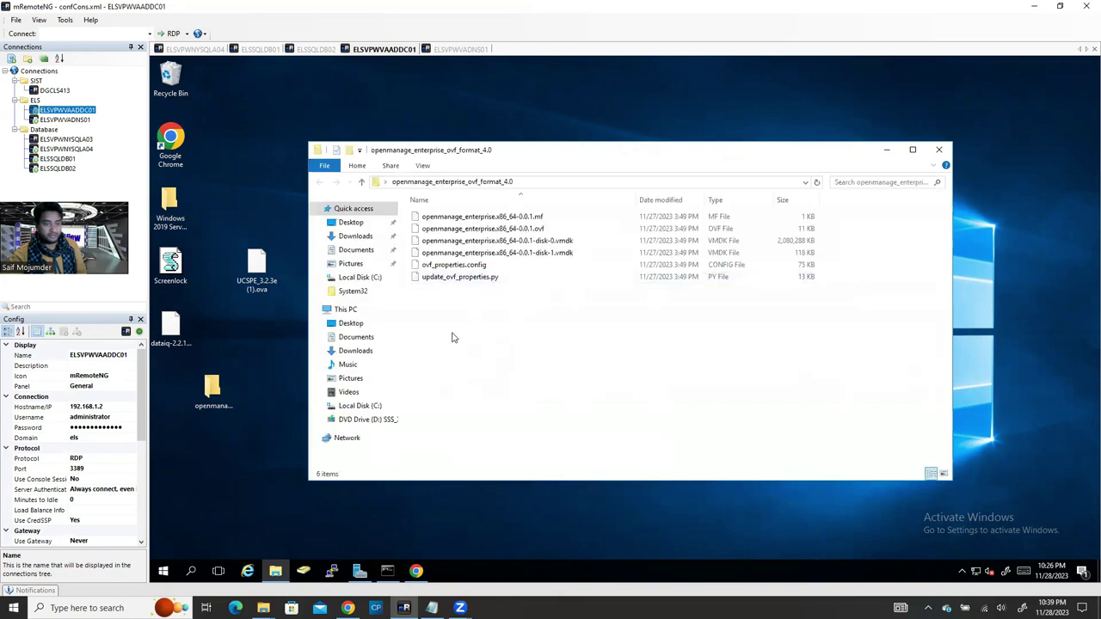
left_click(416, 571)
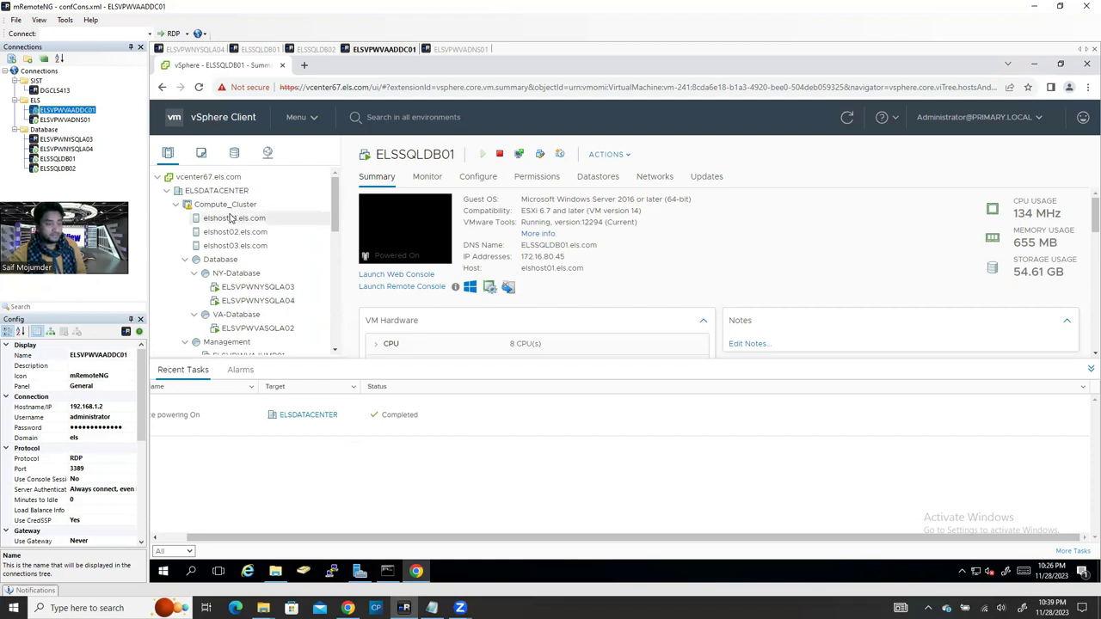
Step: Launch Deploy OVF Template on elshost01 using the Local file source
right_click(230, 220)
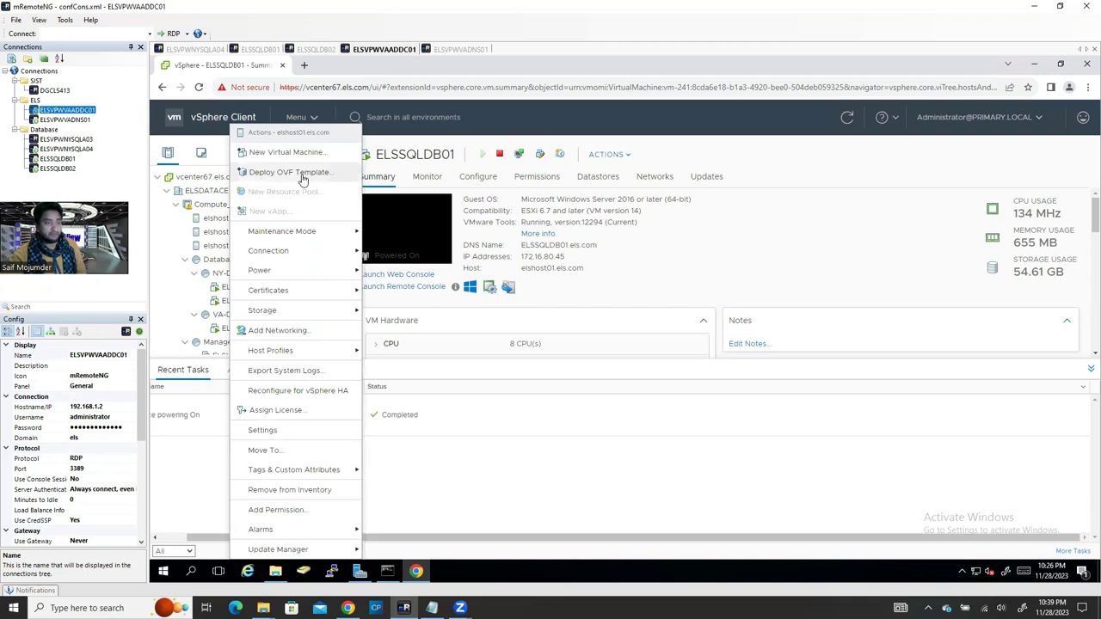
left_click(316, 178)
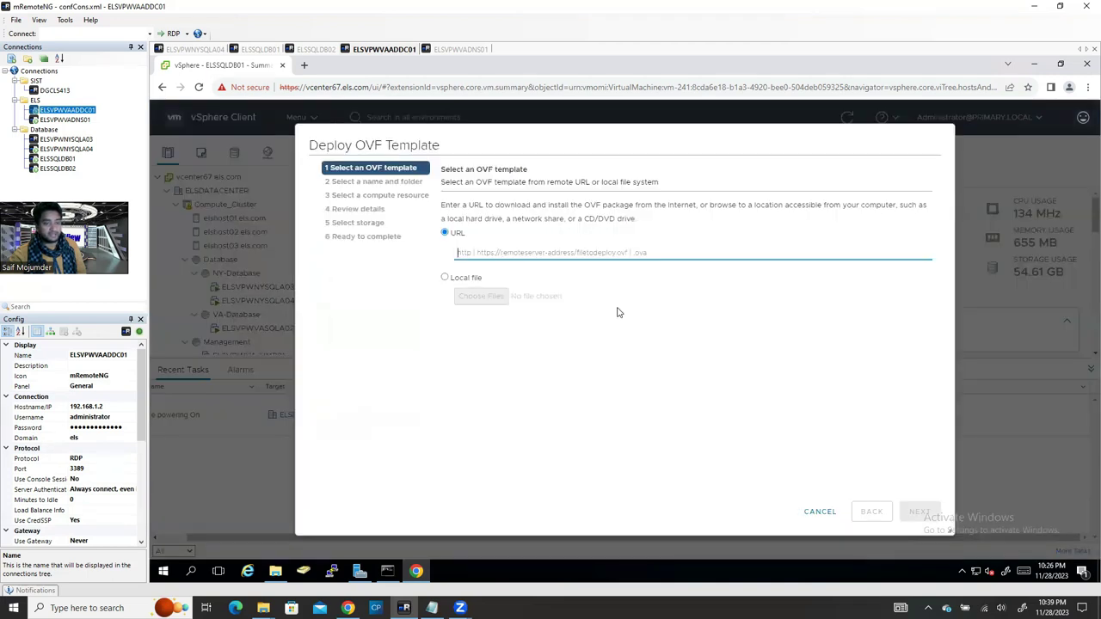
left_click(445, 278)
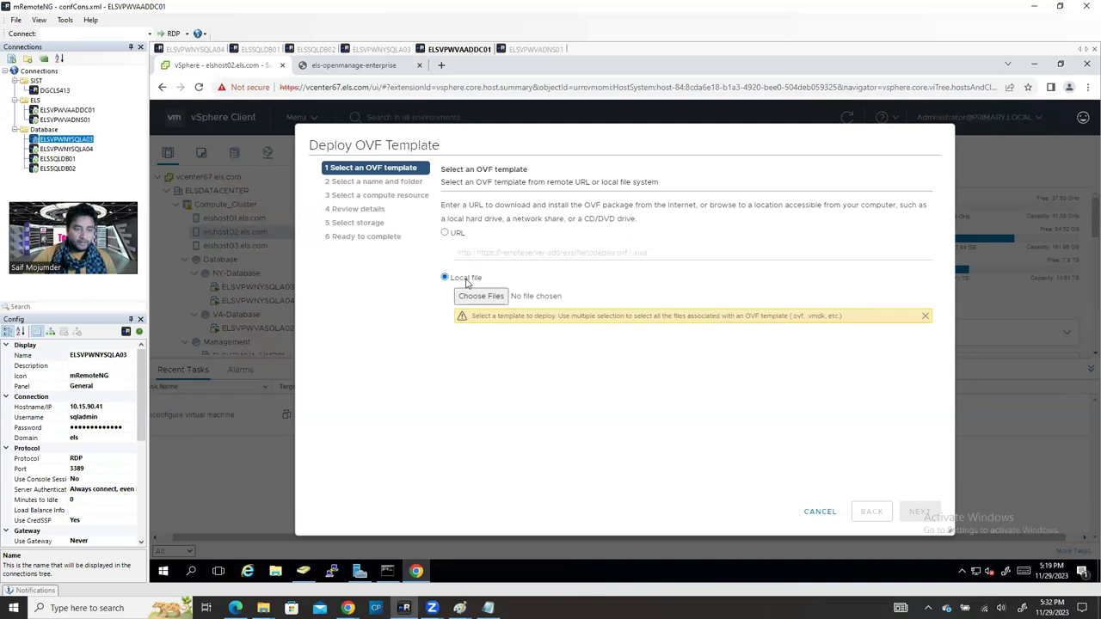
left_click(487, 297)
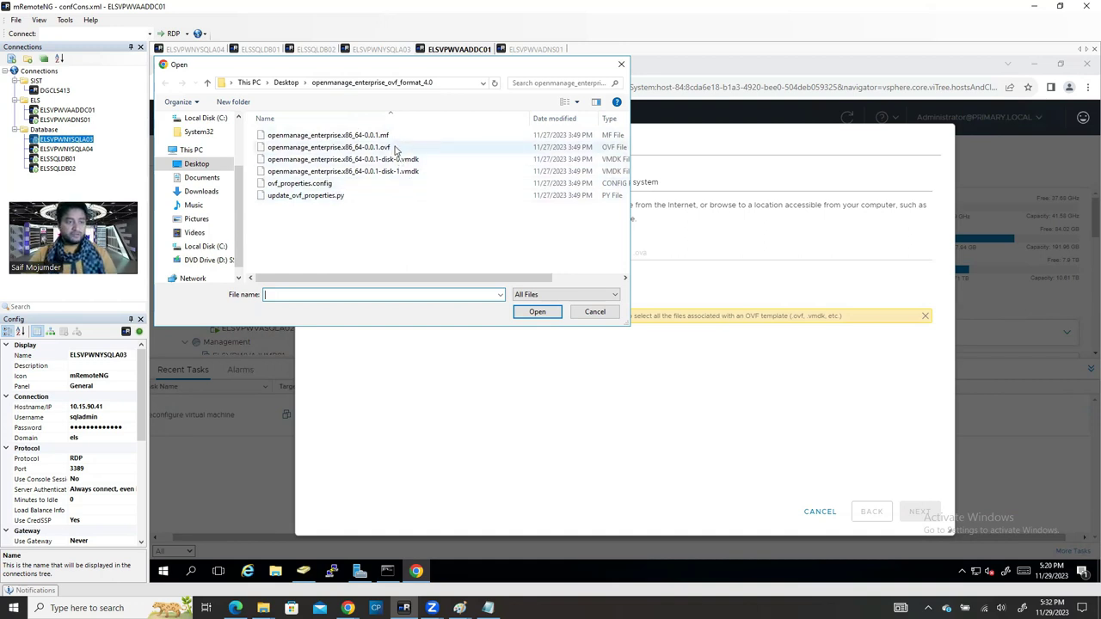
Step: Load the .mf, .ovf and both disk .vmdk files into the wizard and continue
left_click(420, 160)
left_click(412, 172)
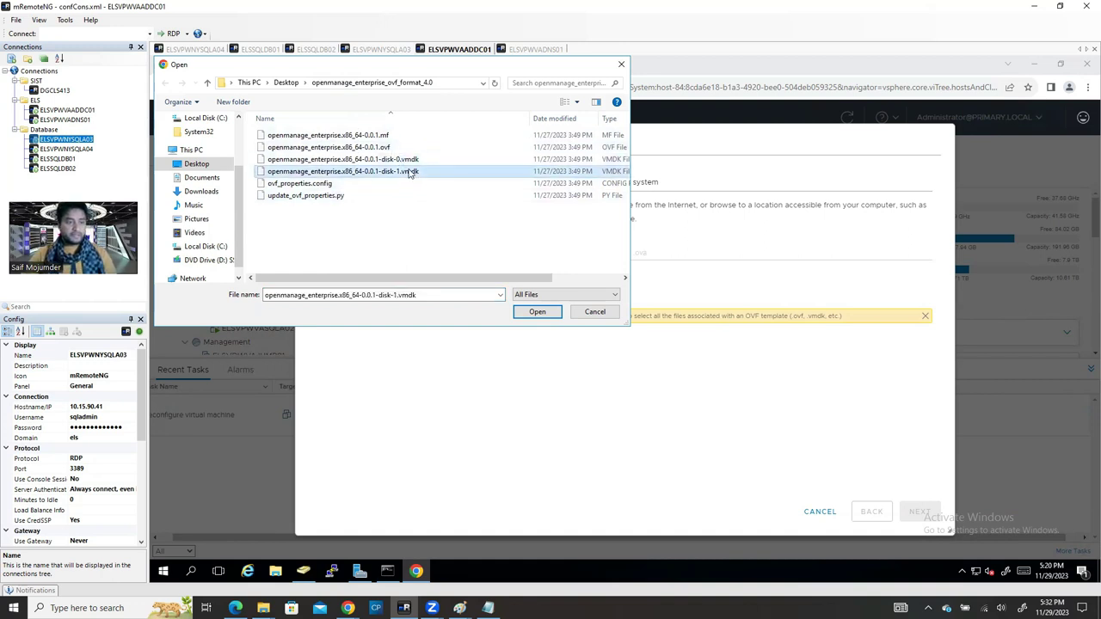
left_click(355, 162, "ctrl")
left_click(331, 137)
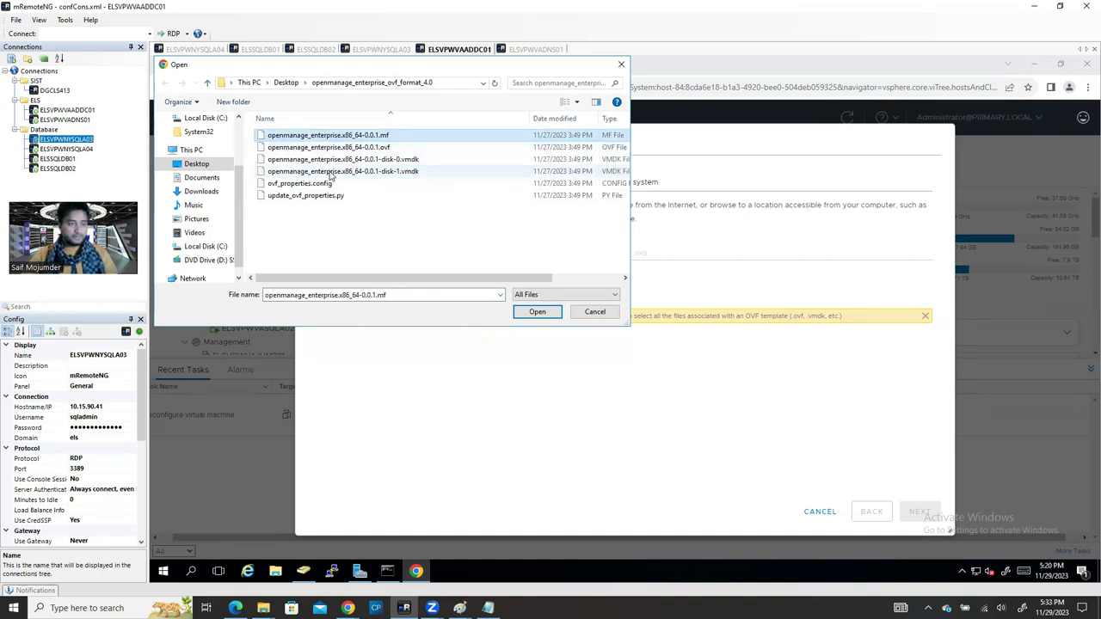
left_click(361, 171, "shift")
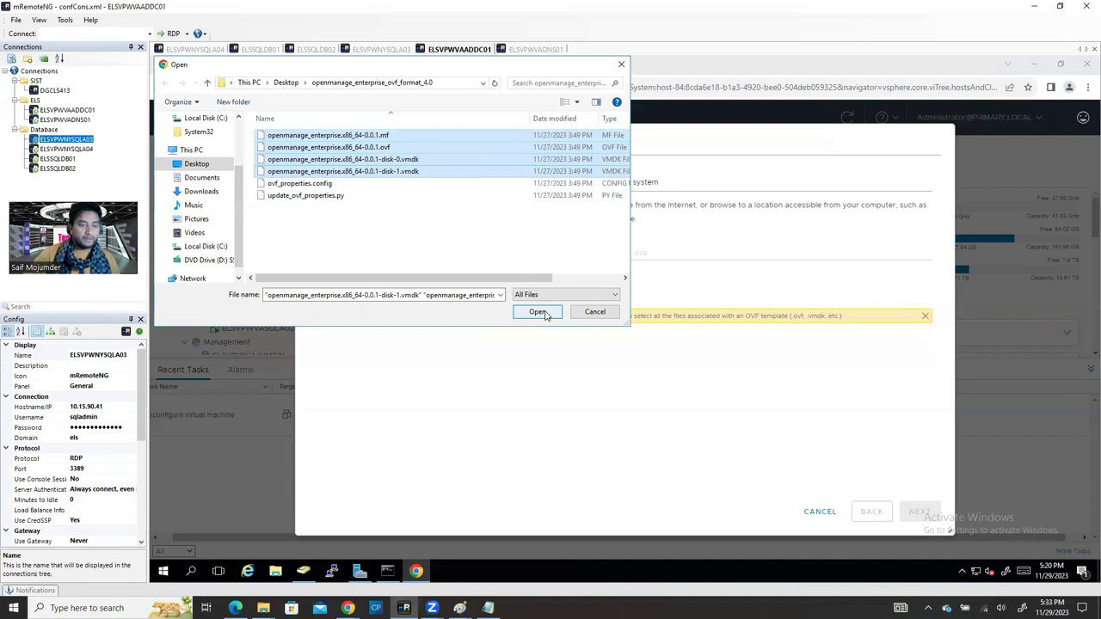
left_click(546, 312)
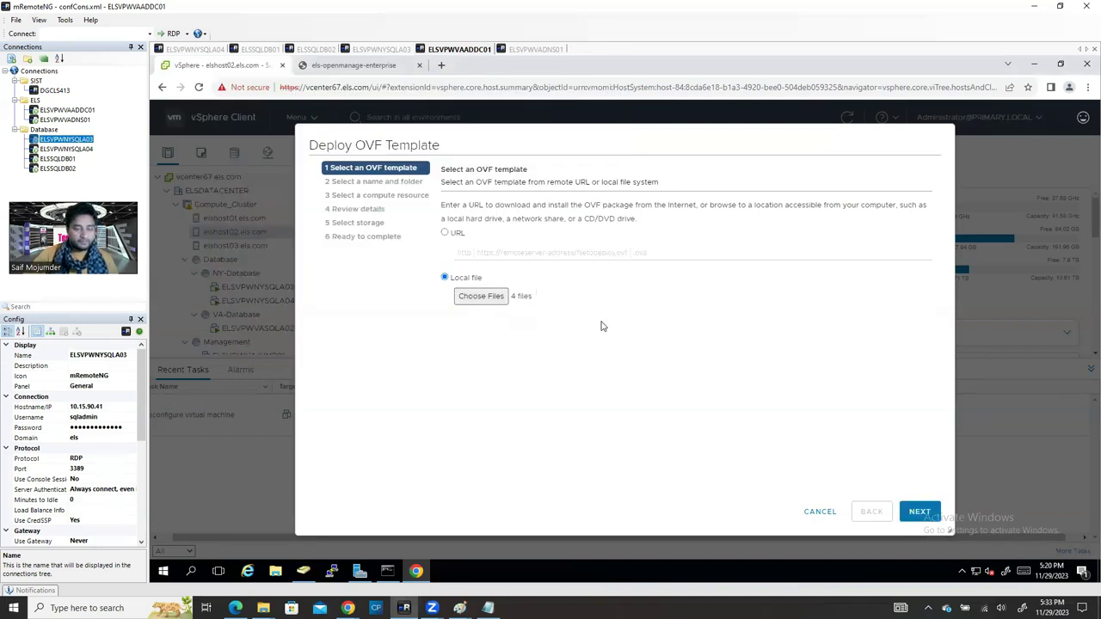
left_click(915, 514)
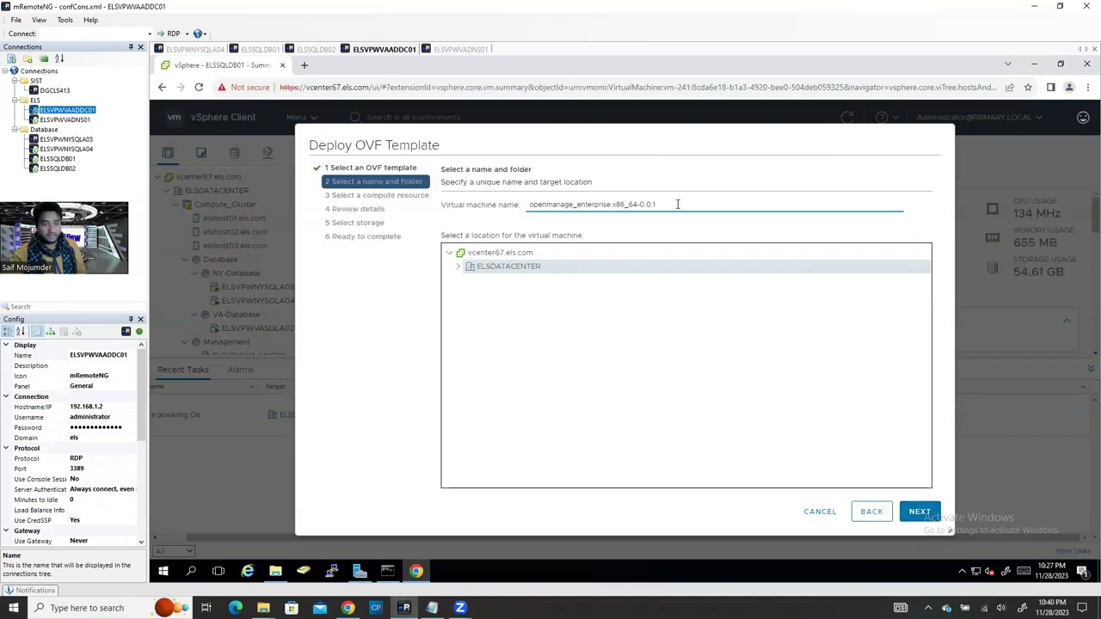
Step: Name the virtual machine elsopenmanageent and pick a host under Compute_Cluster
left_click_drag(679, 205, 525, 211)
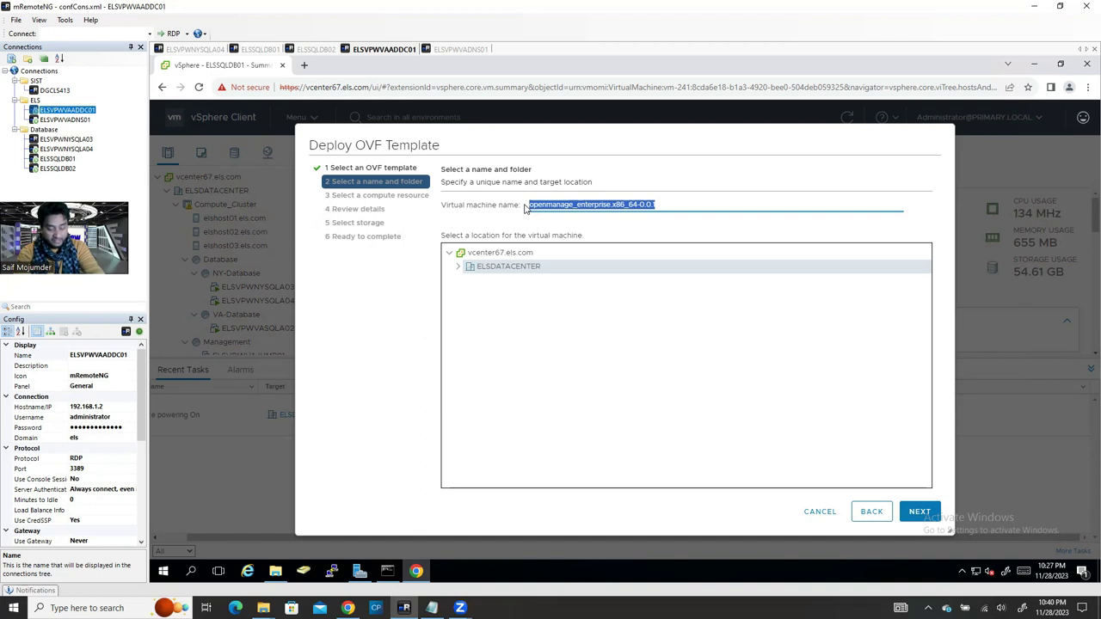
type("elsopenm")
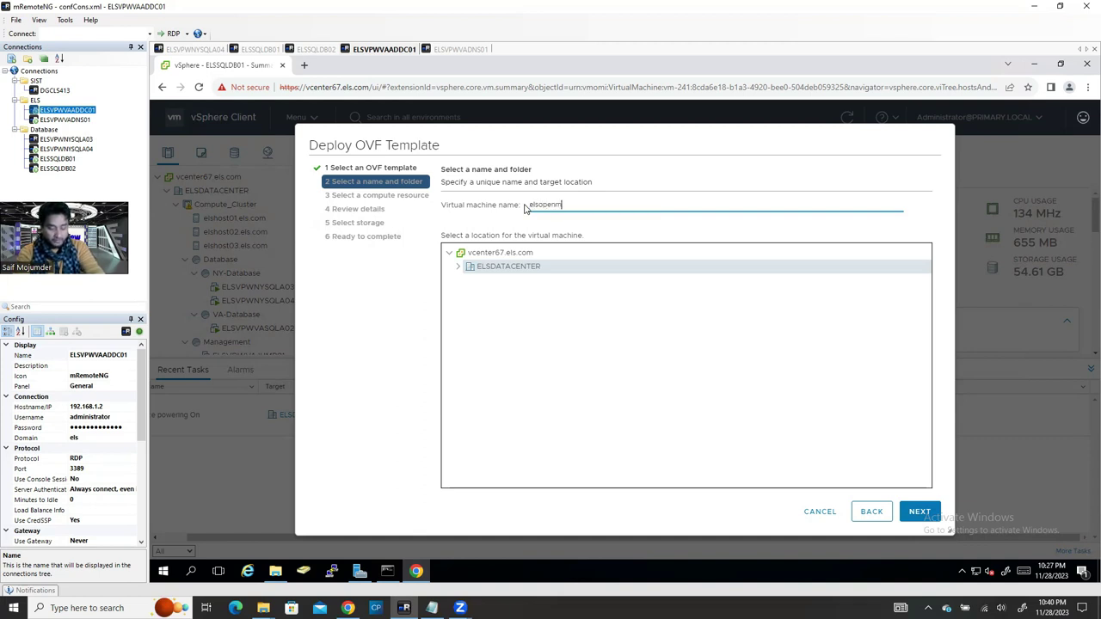
type("anageent")
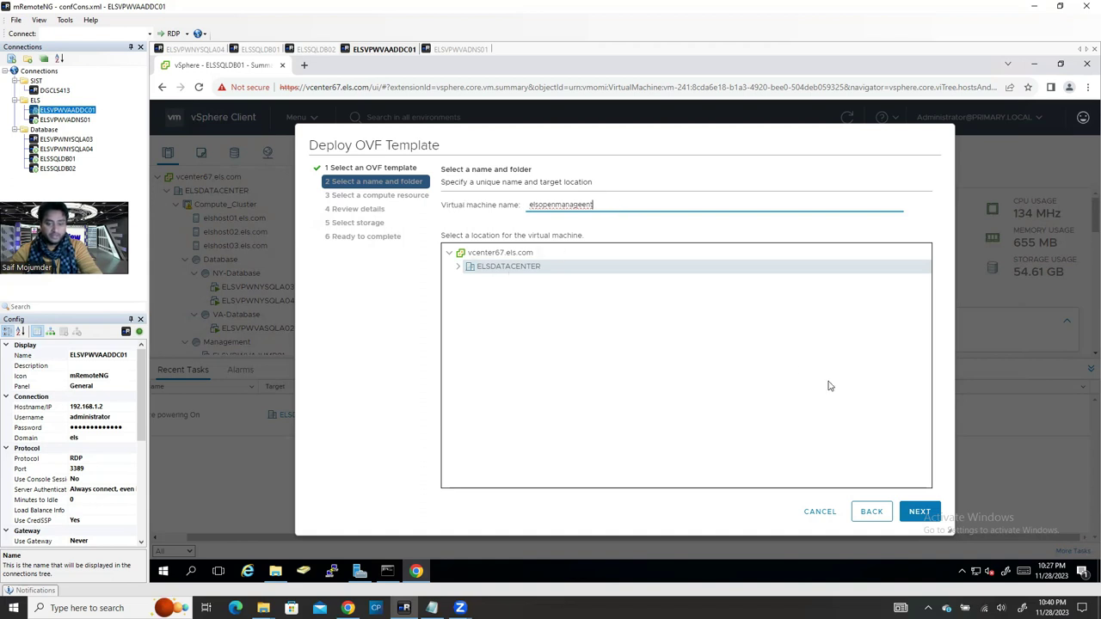
left_click(920, 511)
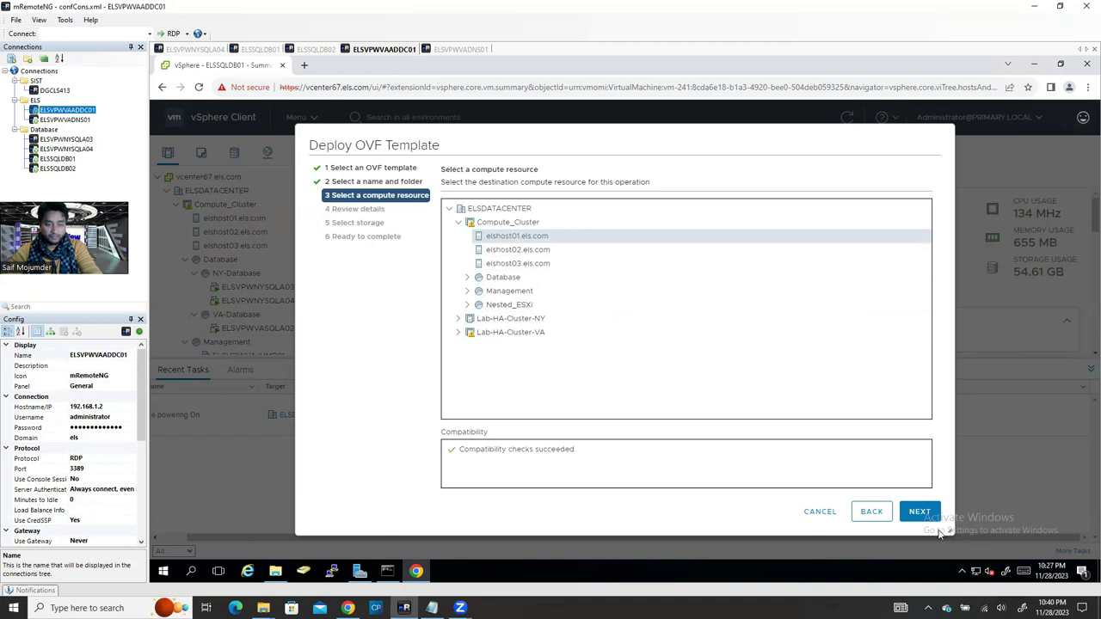
left_click(520, 250)
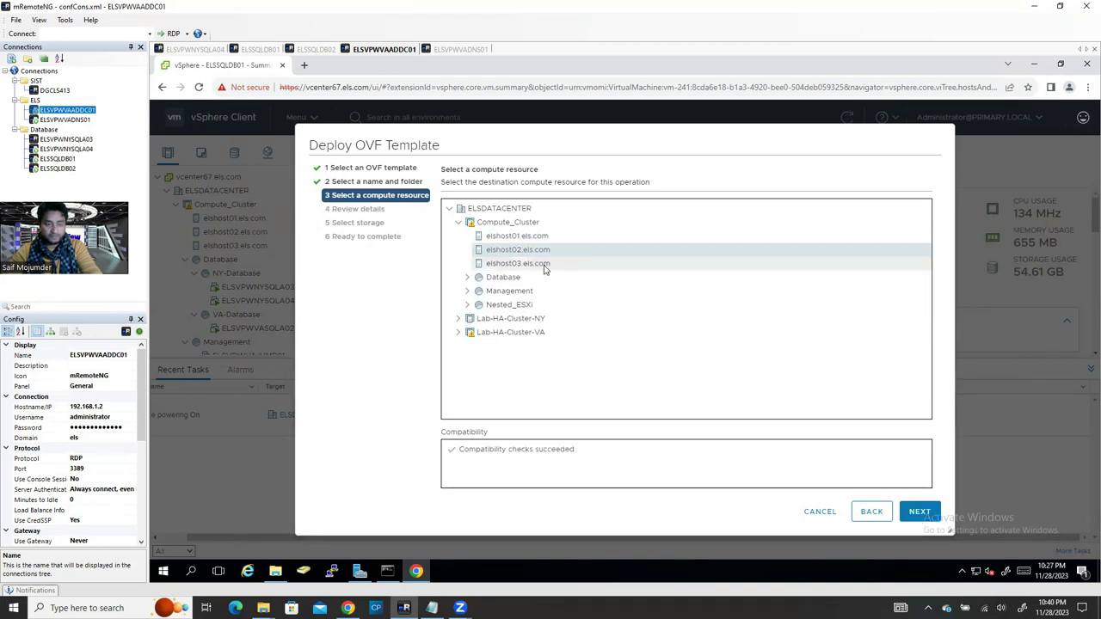
Step: Choose elshost03 as compute resource and check the 830.0 GB thick and thin-provisioned sizes
left_click(533, 264)
left_click(920, 512)
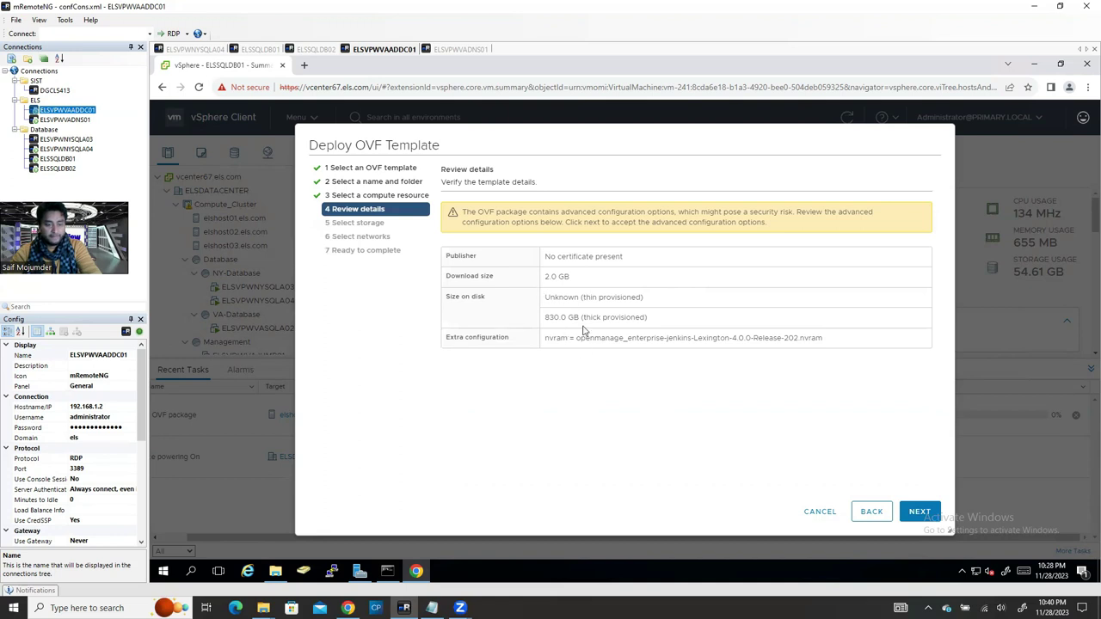
left_click_drag(590, 316, 729, 316)
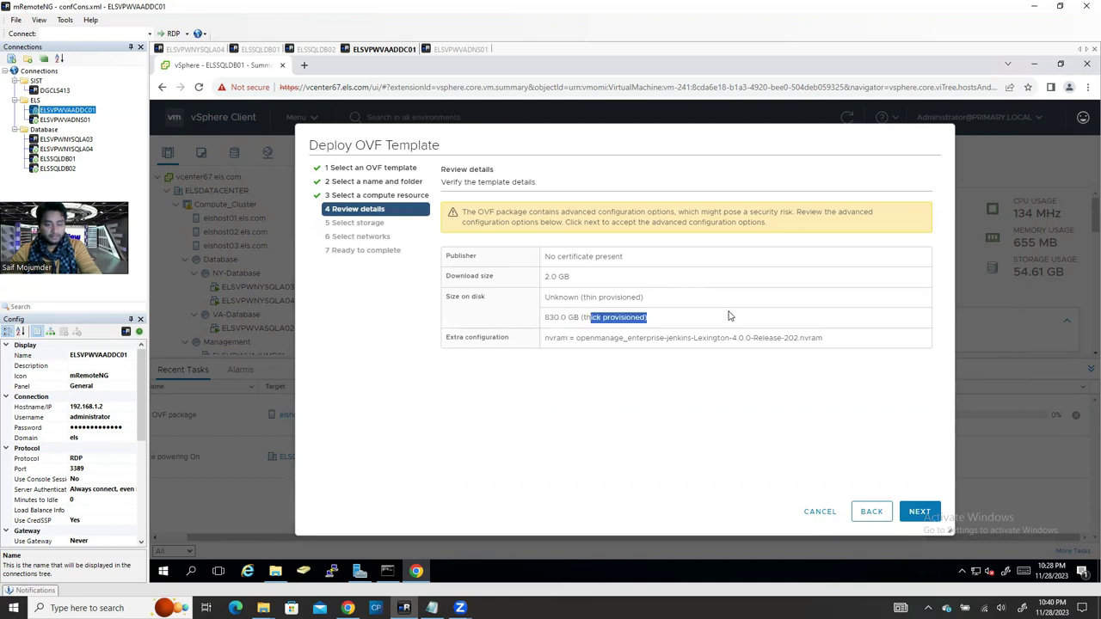
left_click_drag(544, 317, 691, 319)
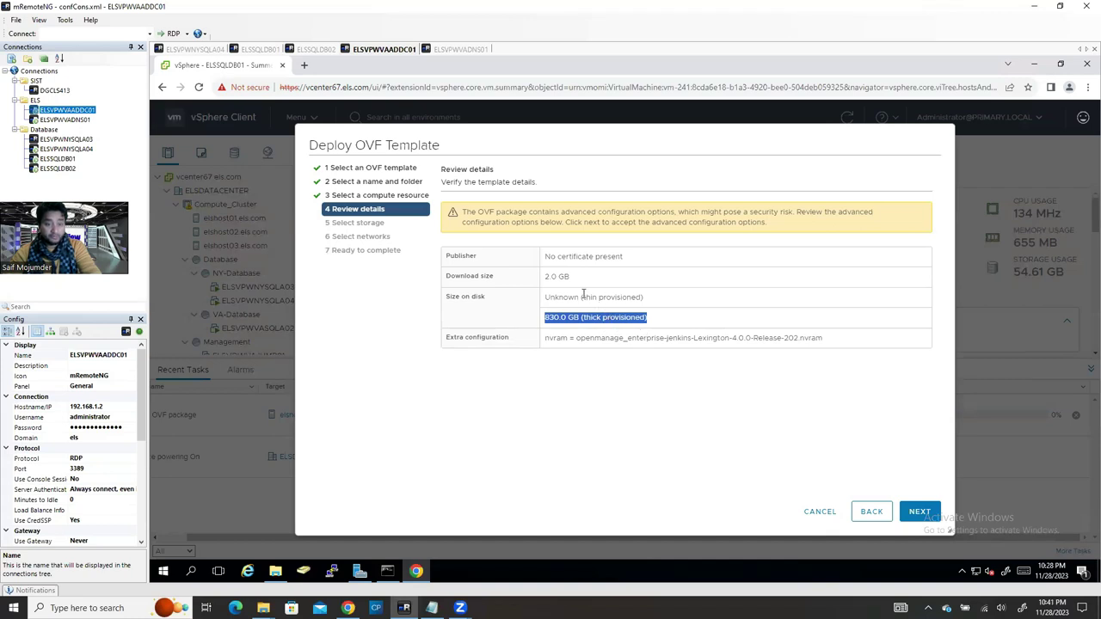
left_click_drag(582, 296, 668, 297)
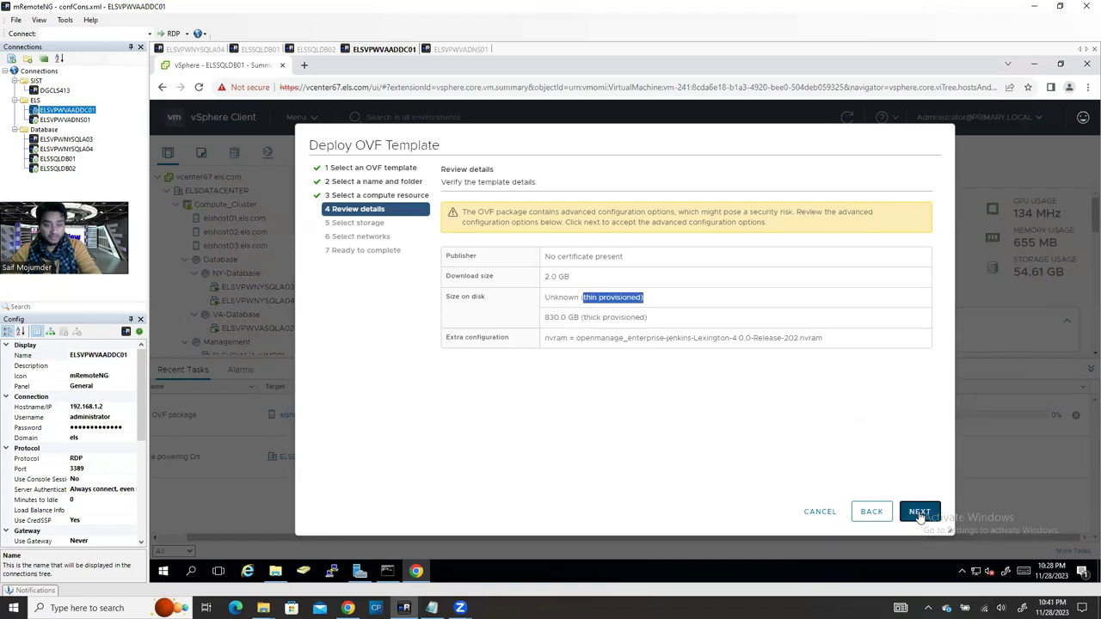
Step: Set the virtual disk format to Thin Provision and choose the NAS01 datastore
left_click(920, 512)
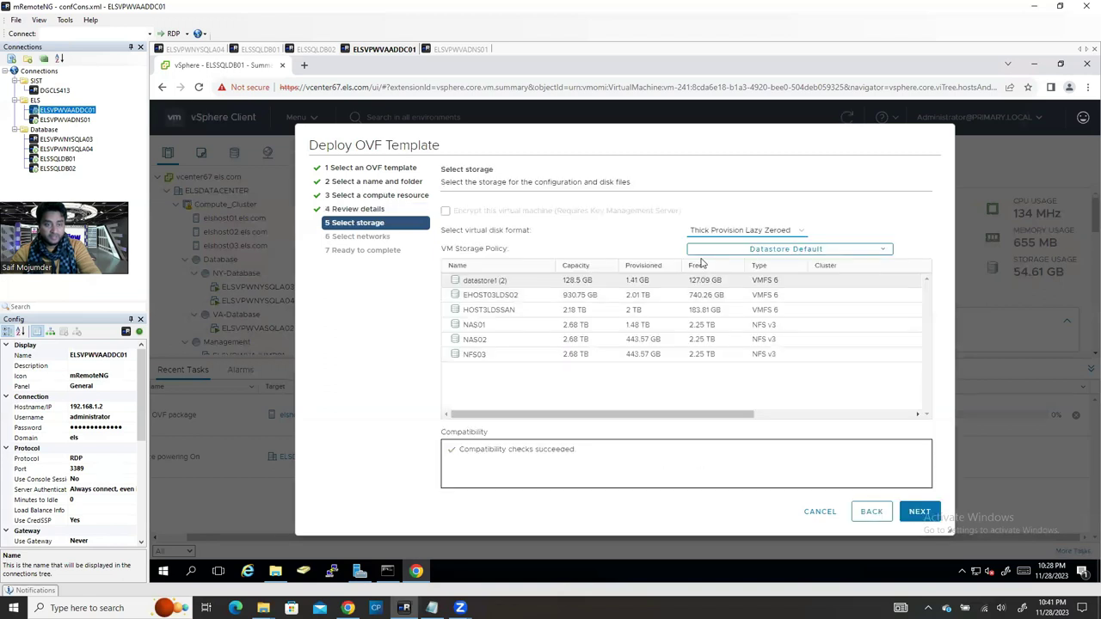
left_click(529, 313)
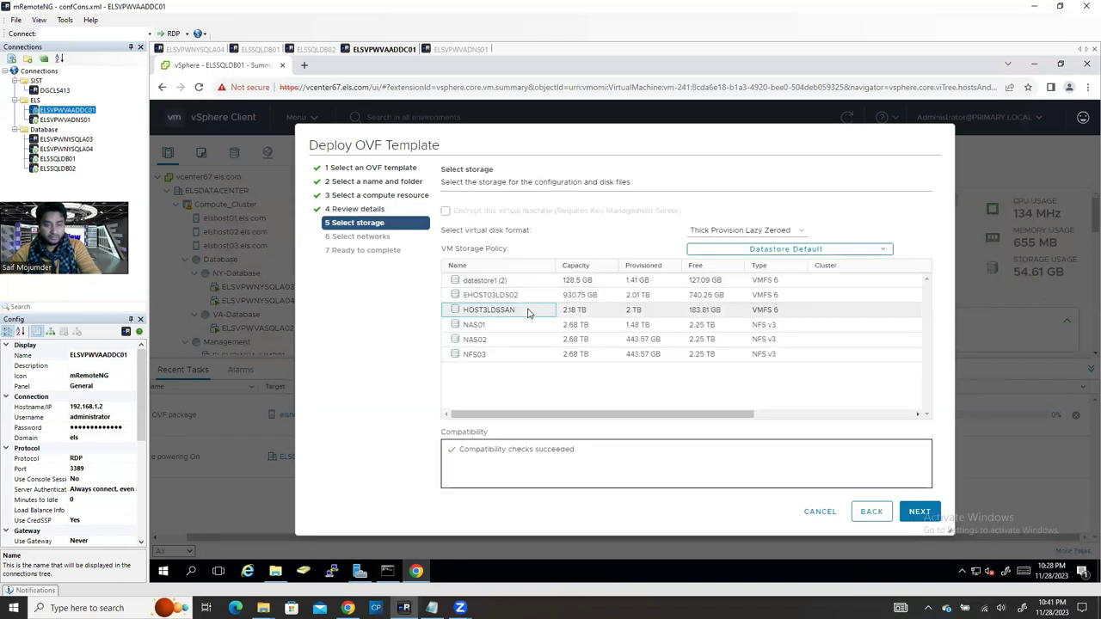
left_click(538, 300)
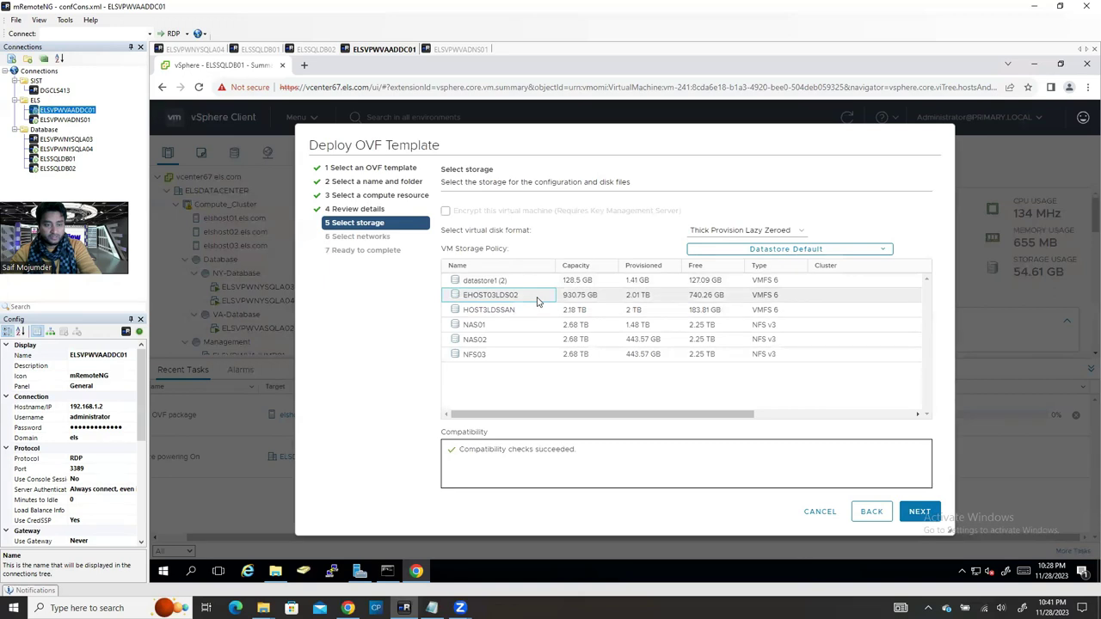
left_click(779, 230)
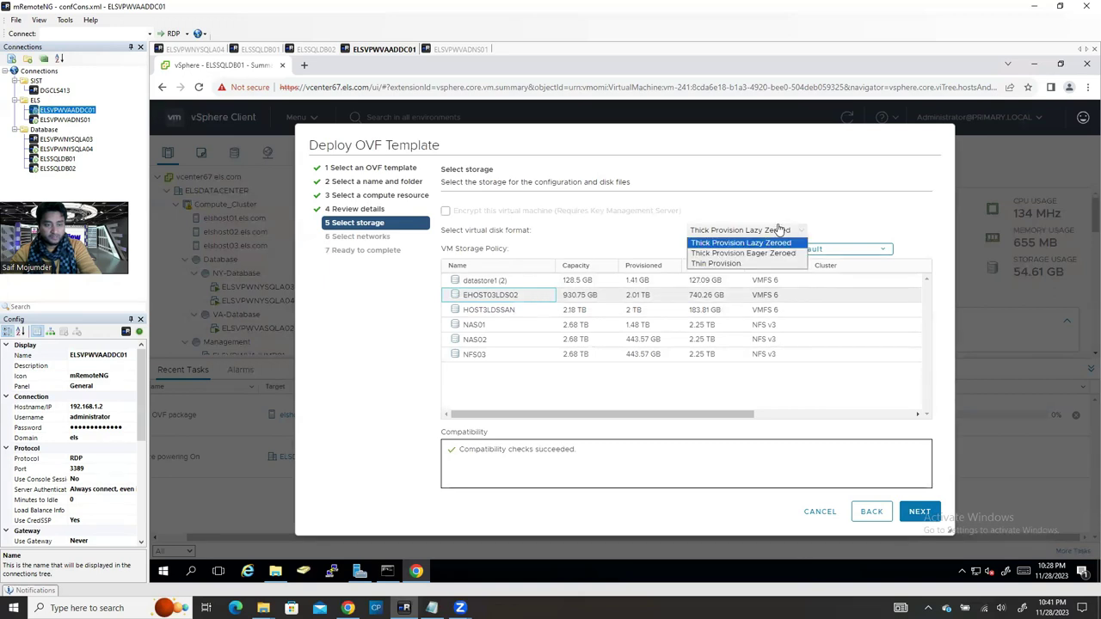
left_click(714, 263)
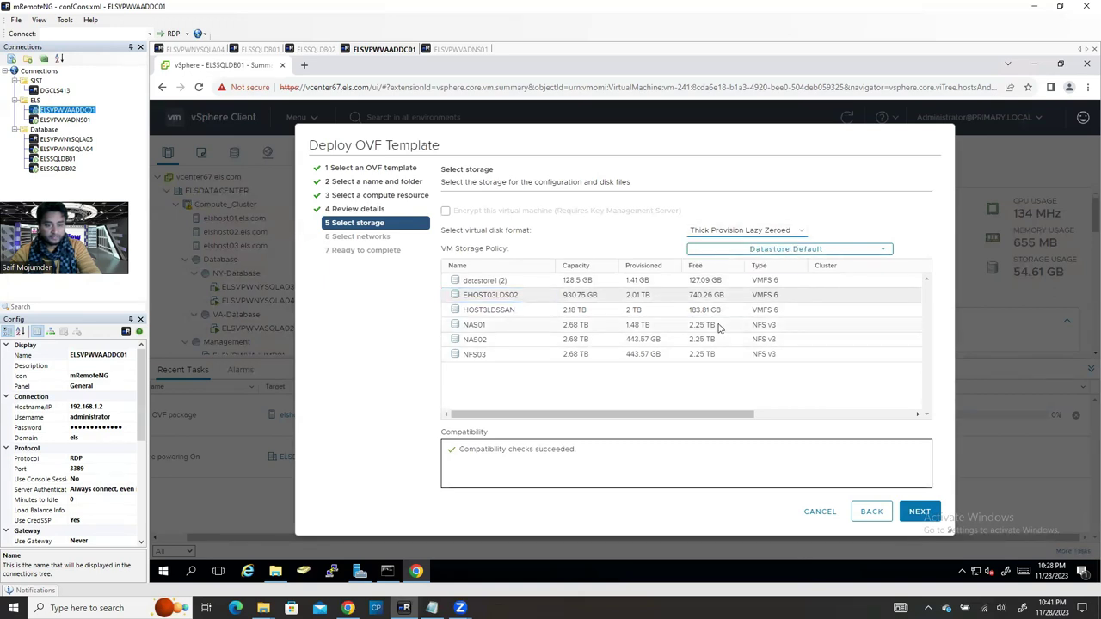
left_click(557, 325)
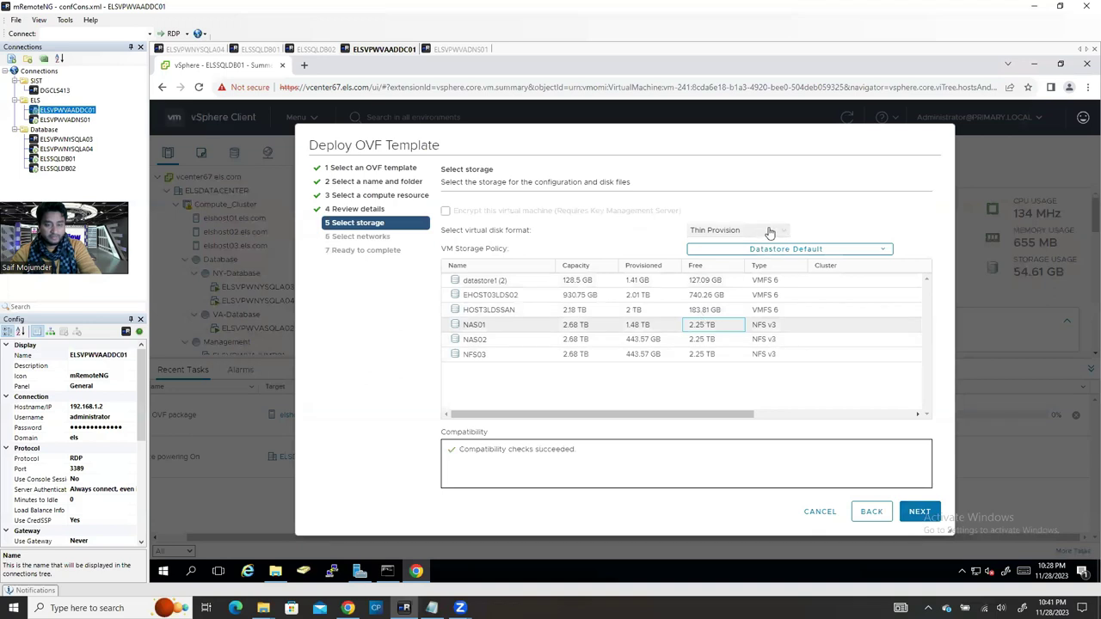
left_click(771, 230)
left_click(751, 243)
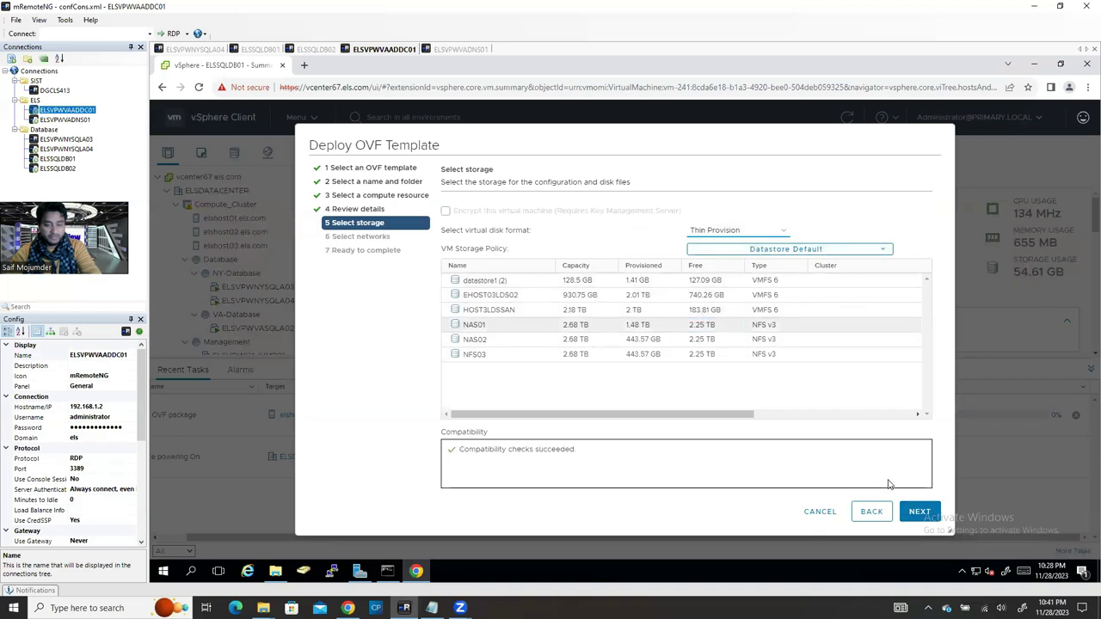
Step: Keep VM Network as the destination network and advance to Ready to complete
left_click(918, 512)
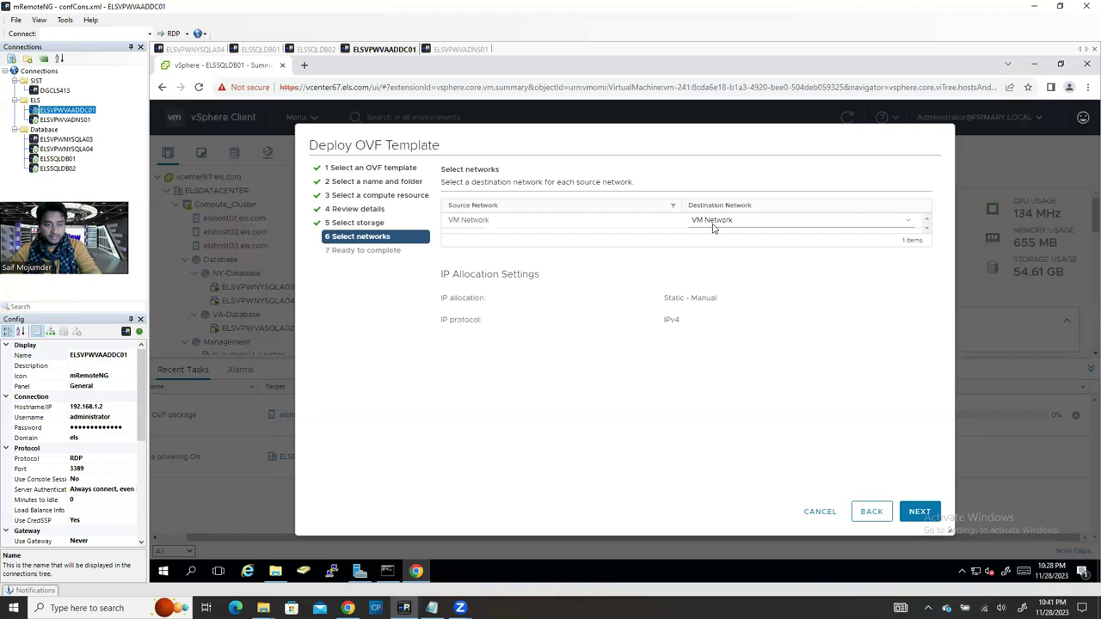
left_click(701, 220)
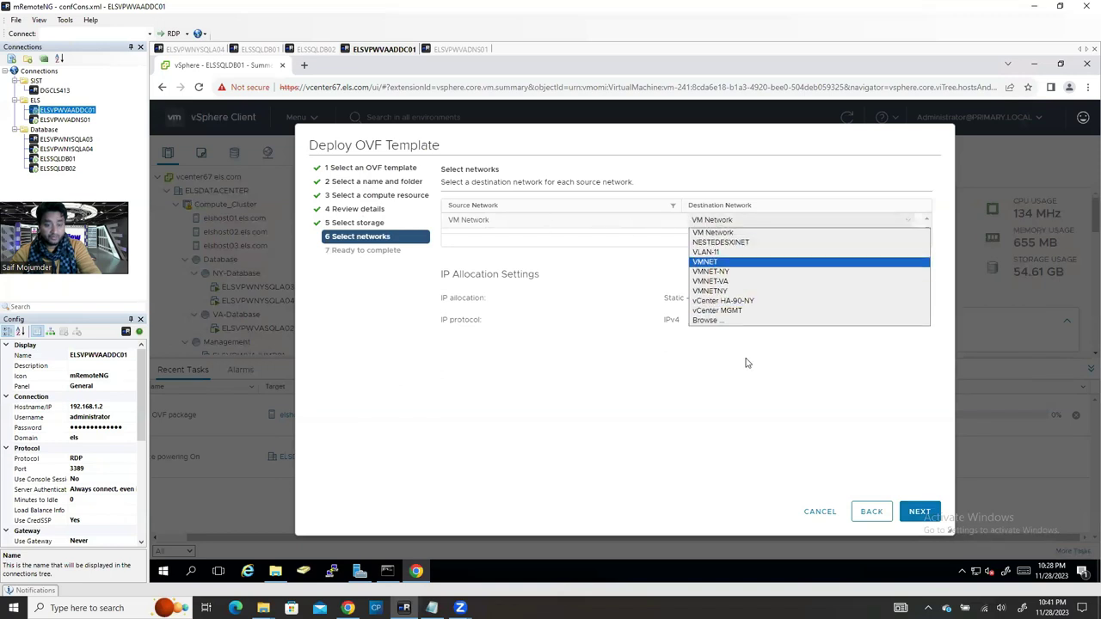
left_click(732, 386)
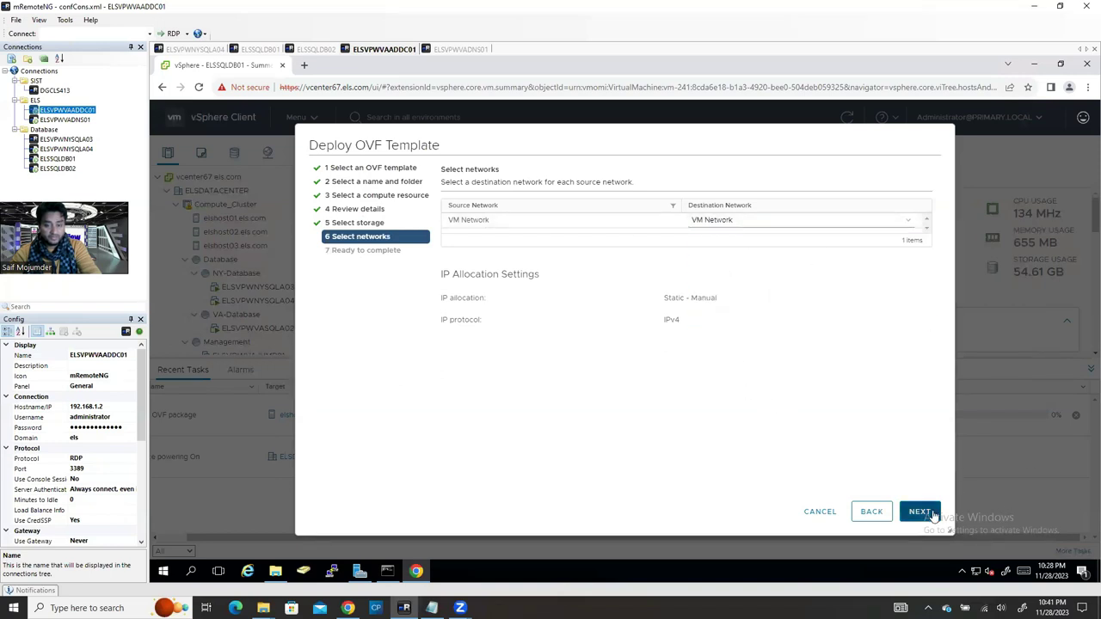
left_click(919, 512)
scroll(872, 413, "down", 1)
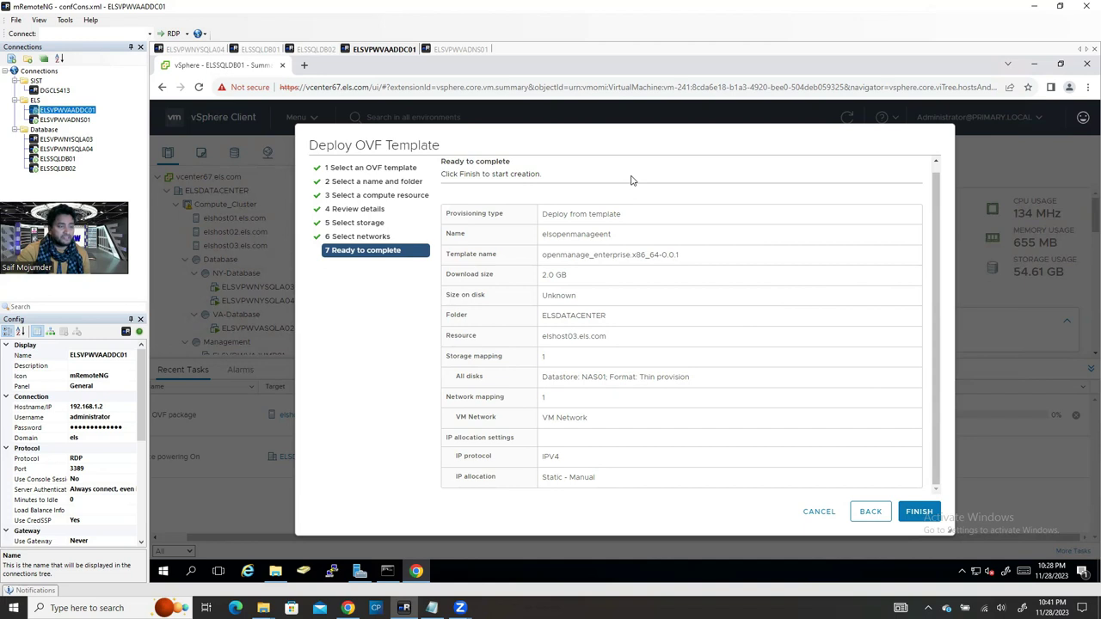
Step: Finish the wizard and confirm the Deploy OVF package task completes
left_click(816, 512)
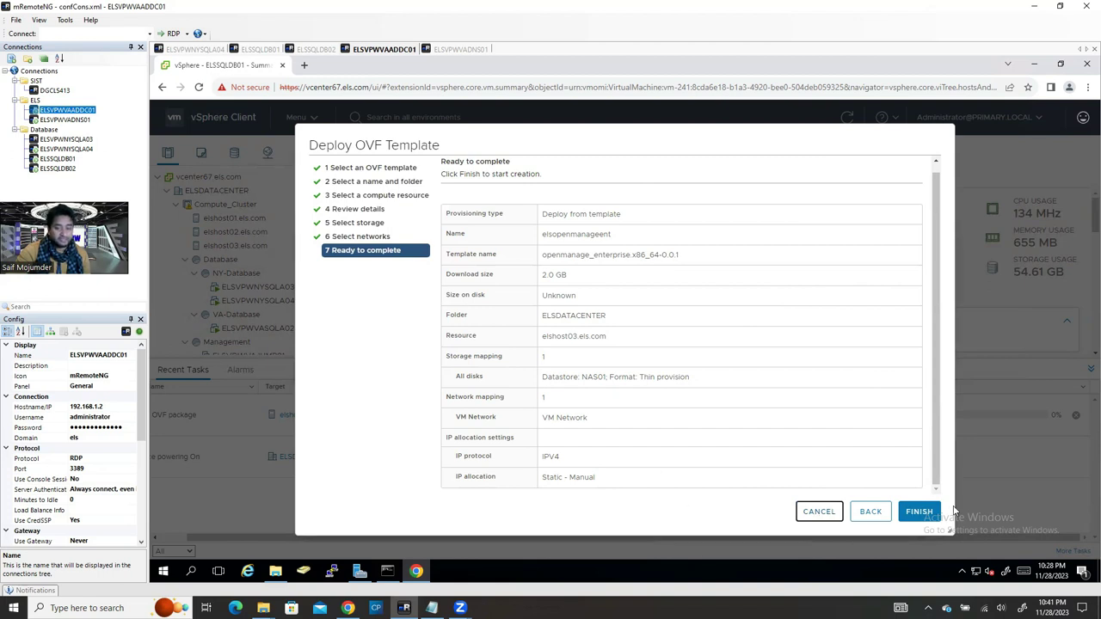
left_click(818, 513)
scroll(274, 291, "down", 5)
scroll(269, 307, "down", 2)
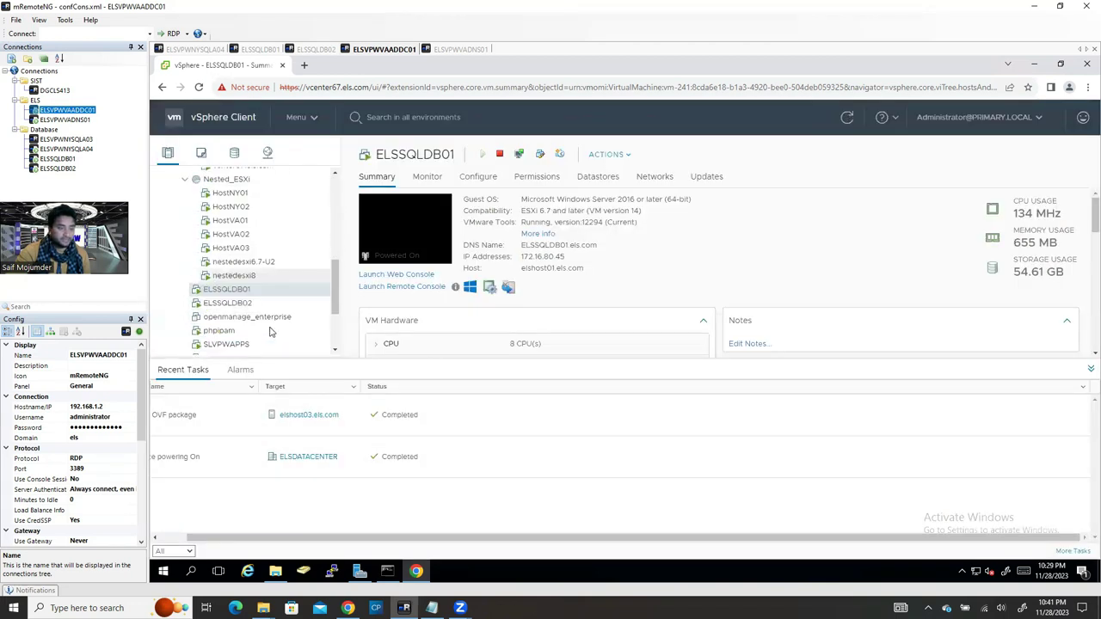
Step: In openmanage_enterprise's Edit Settings, set 4 cores per socket and enable CPU Hot Add
left_click(273, 318)
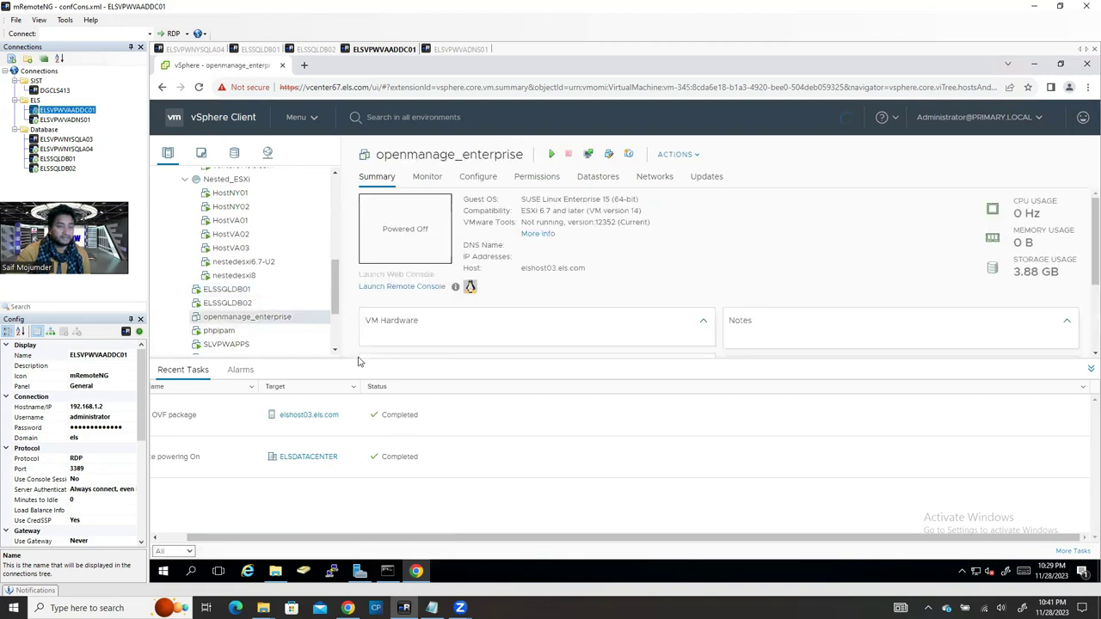
right_click(260, 320)
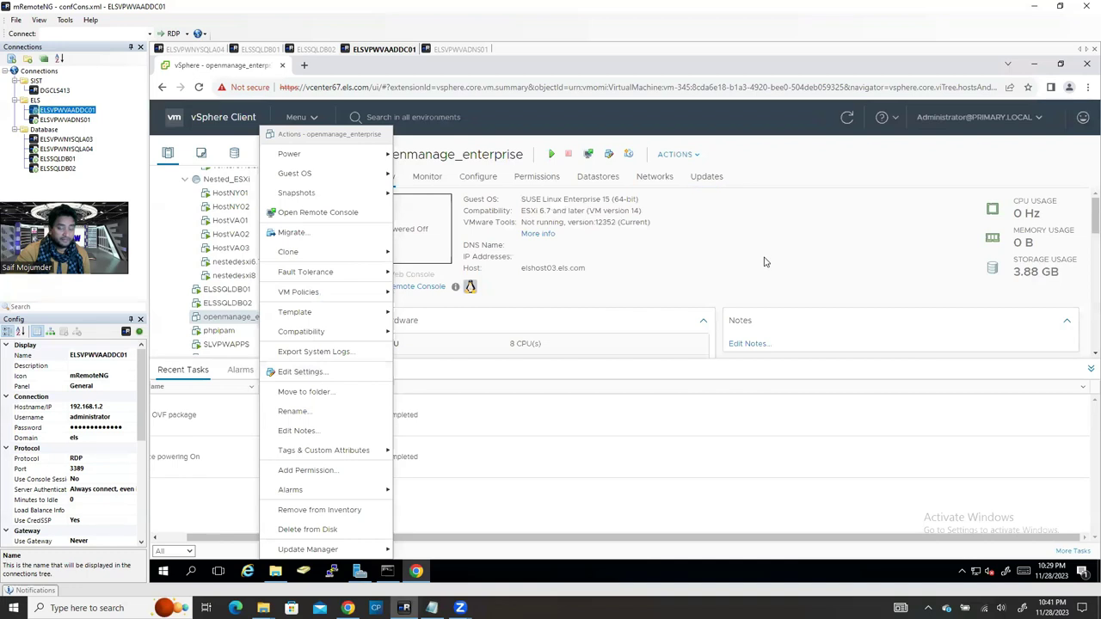
left_click(764, 284)
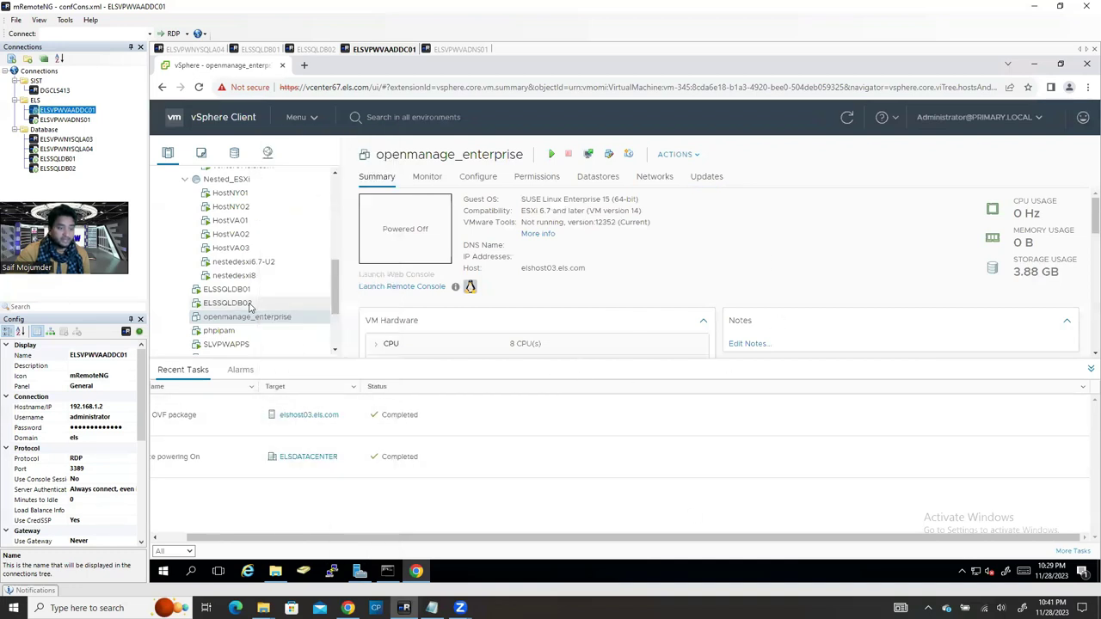
right_click(231, 320)
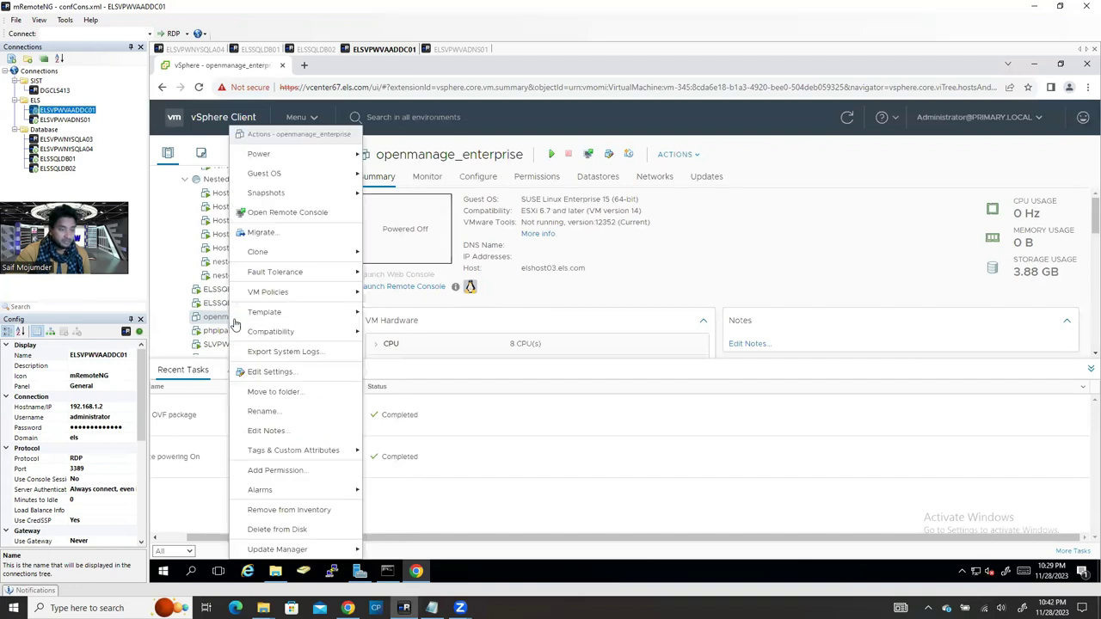
left_click(264, 375)
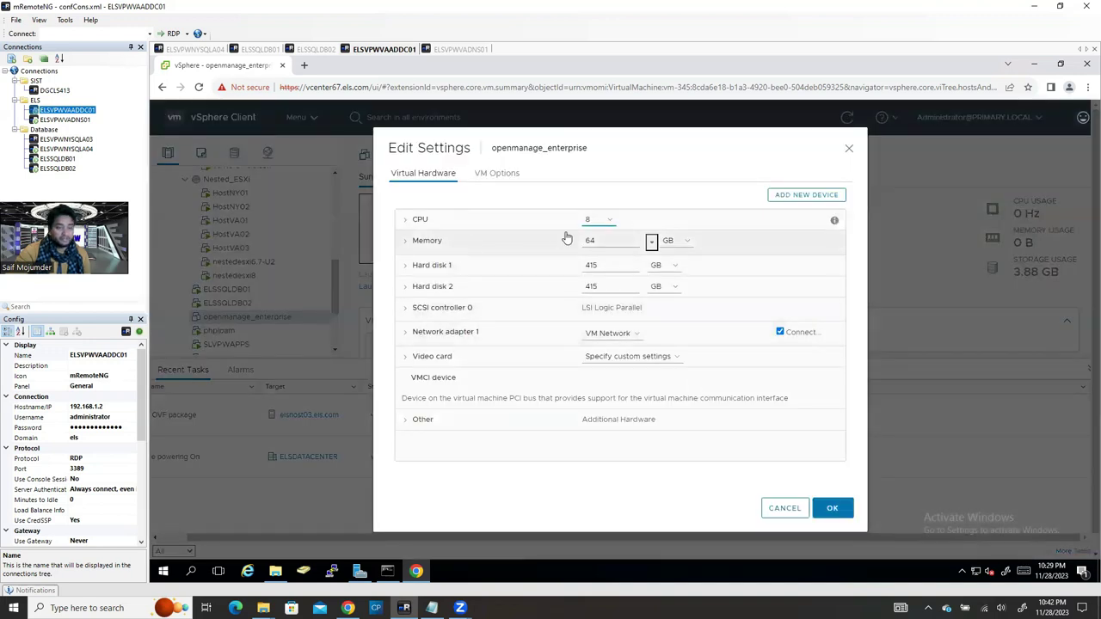
left_click(404, 224)
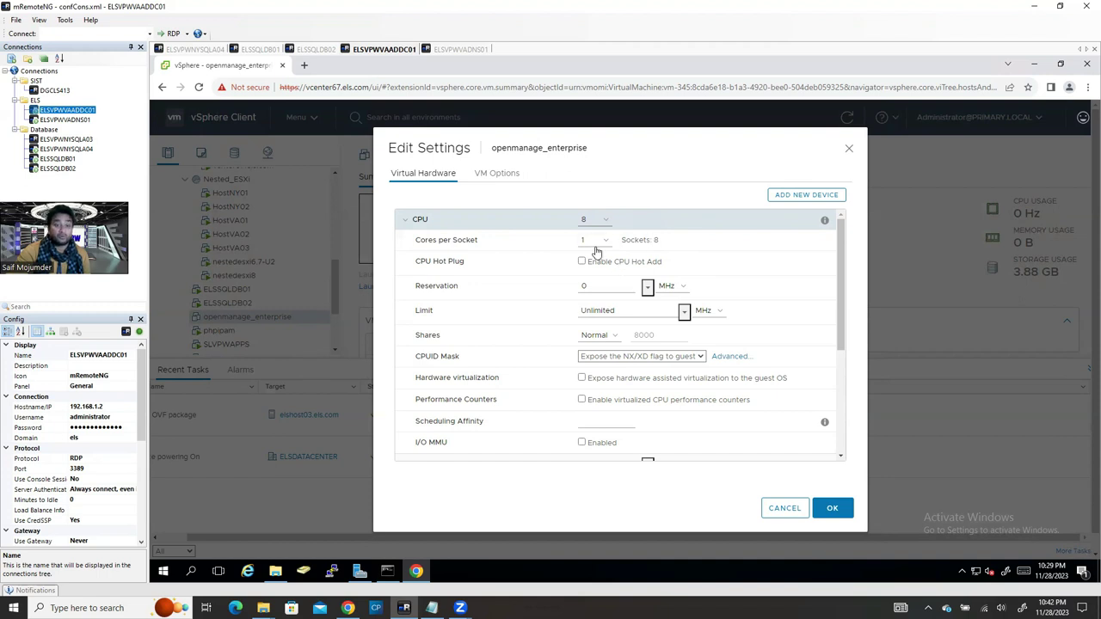
left_click(597, 246)
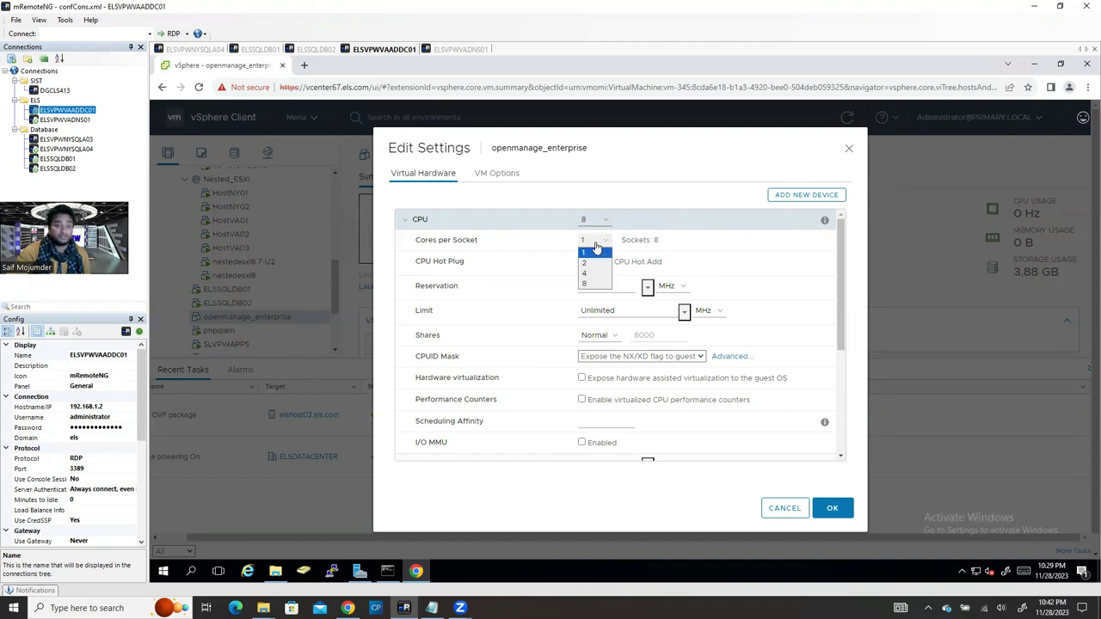
left_click(592, 273)
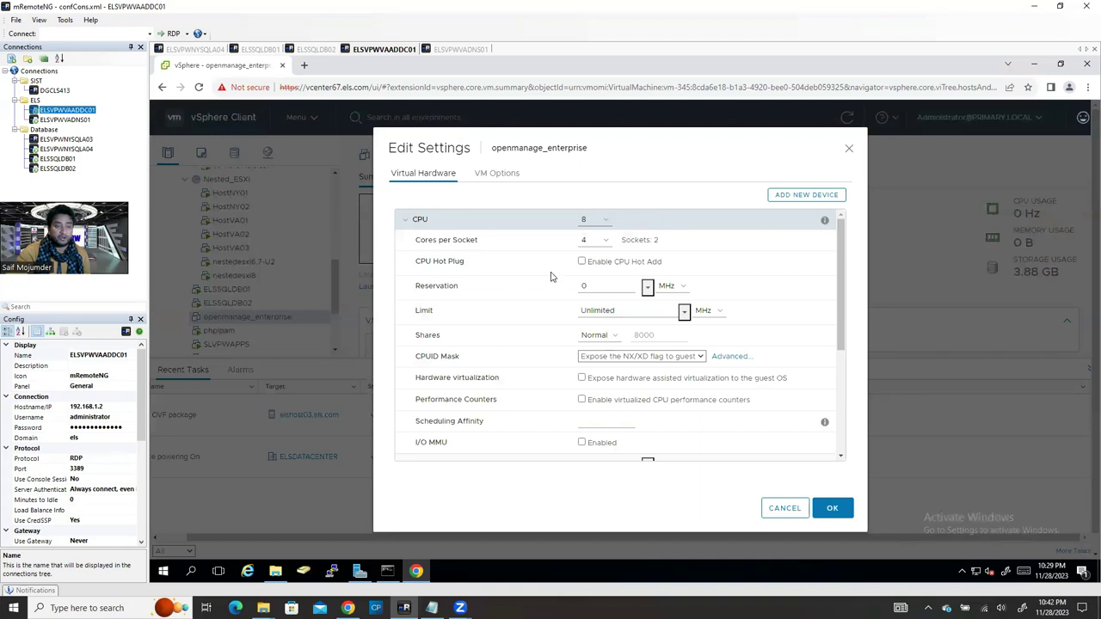
left_click(582, 261)
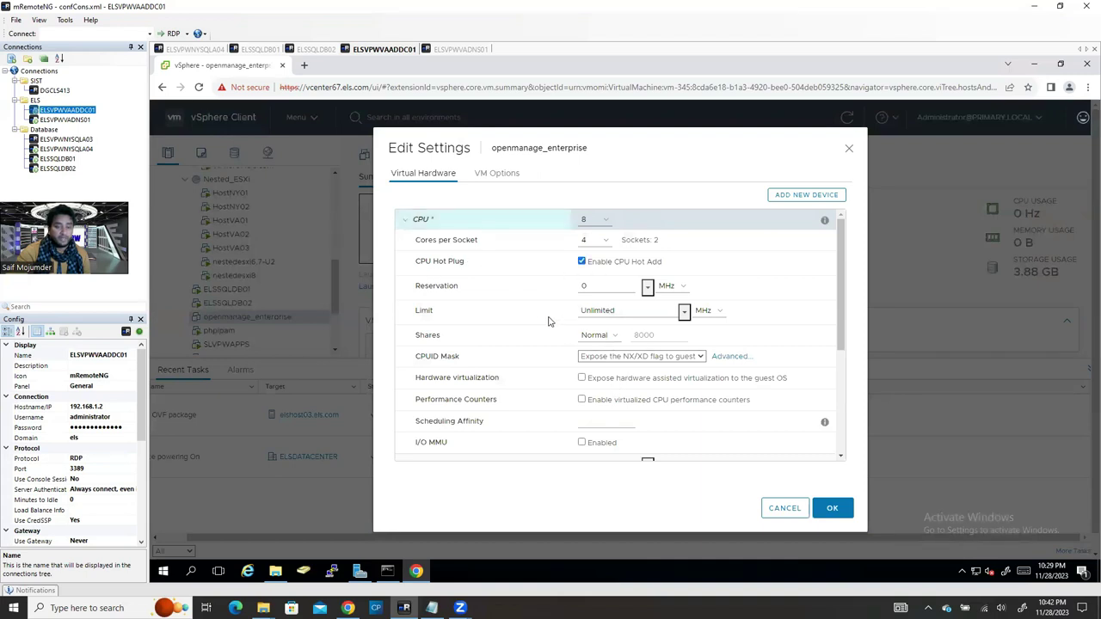
Step: Enable Memory Hot Plug and apply the new CPU and memory settings
scroll(549, 320, "down", 2)
left_click(436, 352)
scroll(608, 283, "down", 2)
scroll(608, 267, "up", 2)
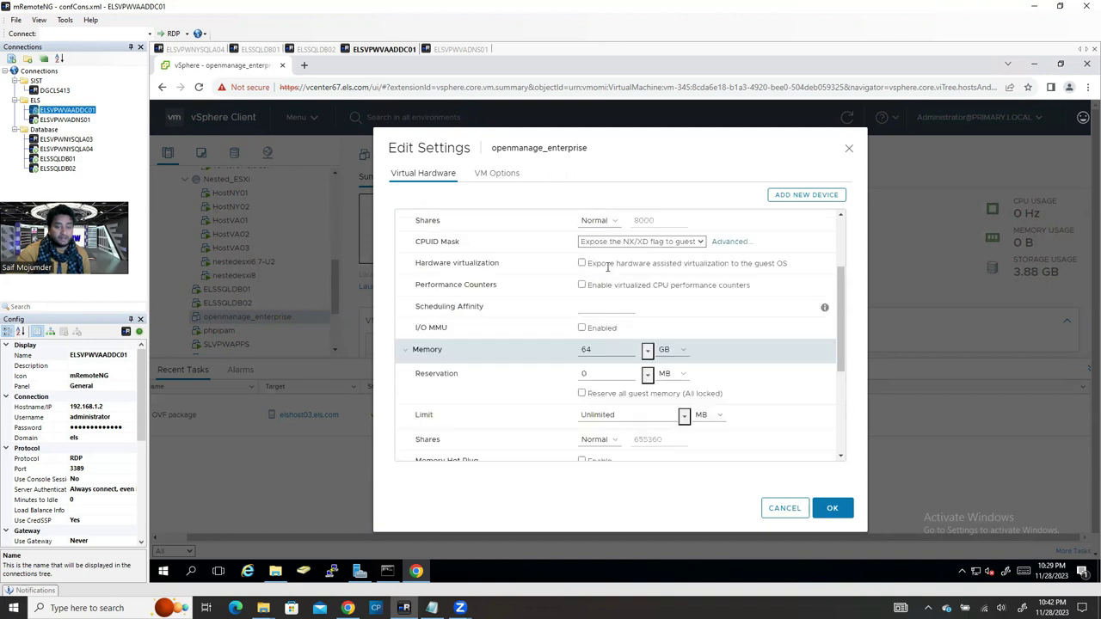
scroll(646, 378, "down", 2)
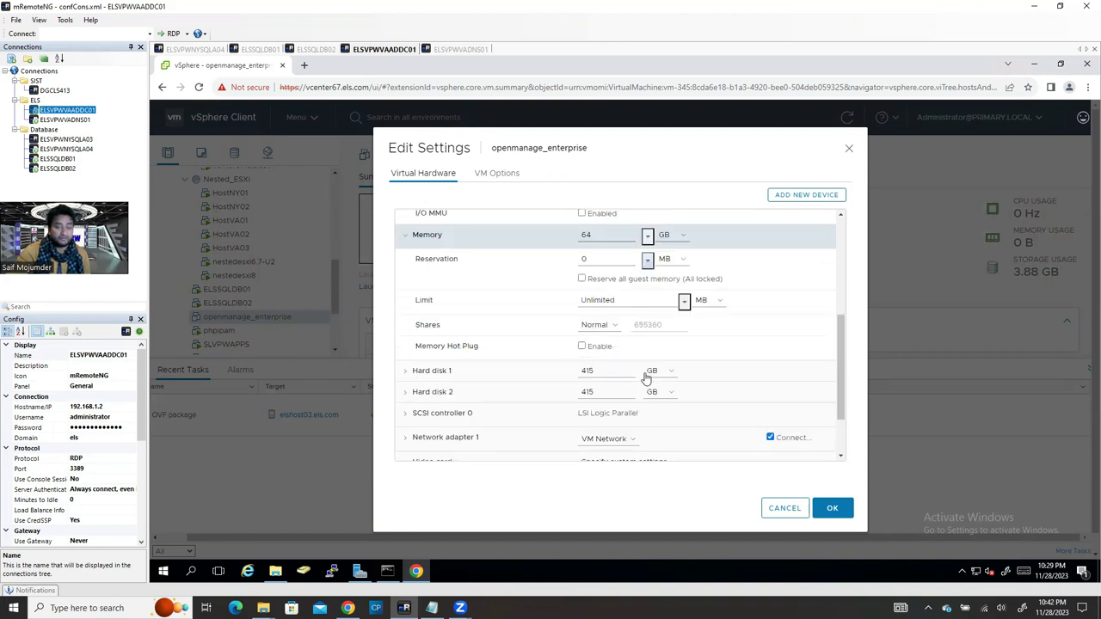
left_click_drag(415, 352, 498, 359)
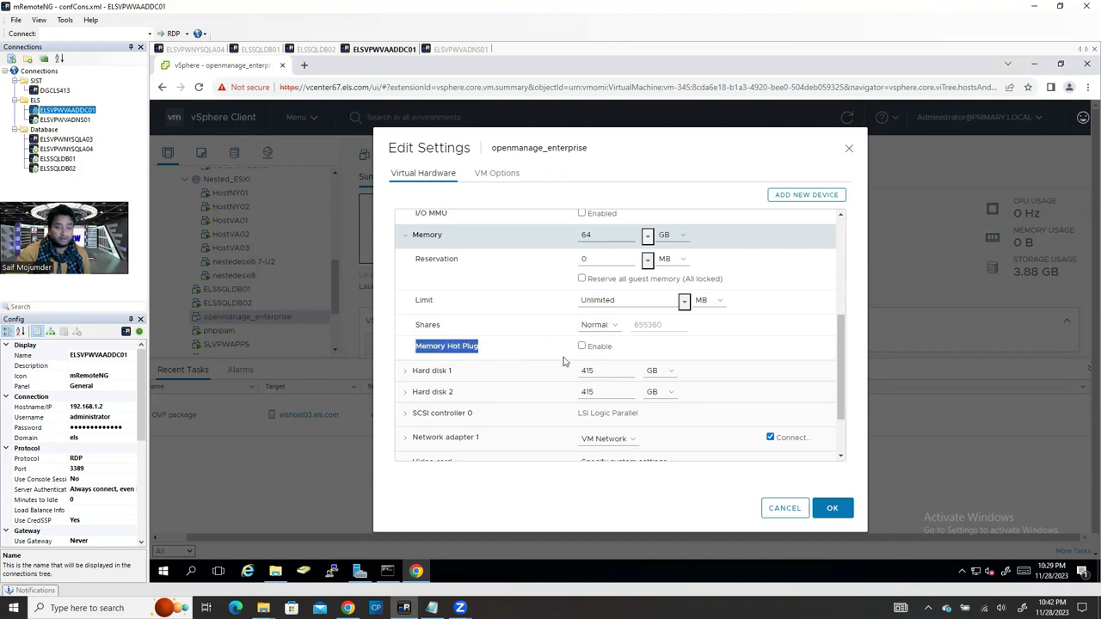
left_click(582, 347)
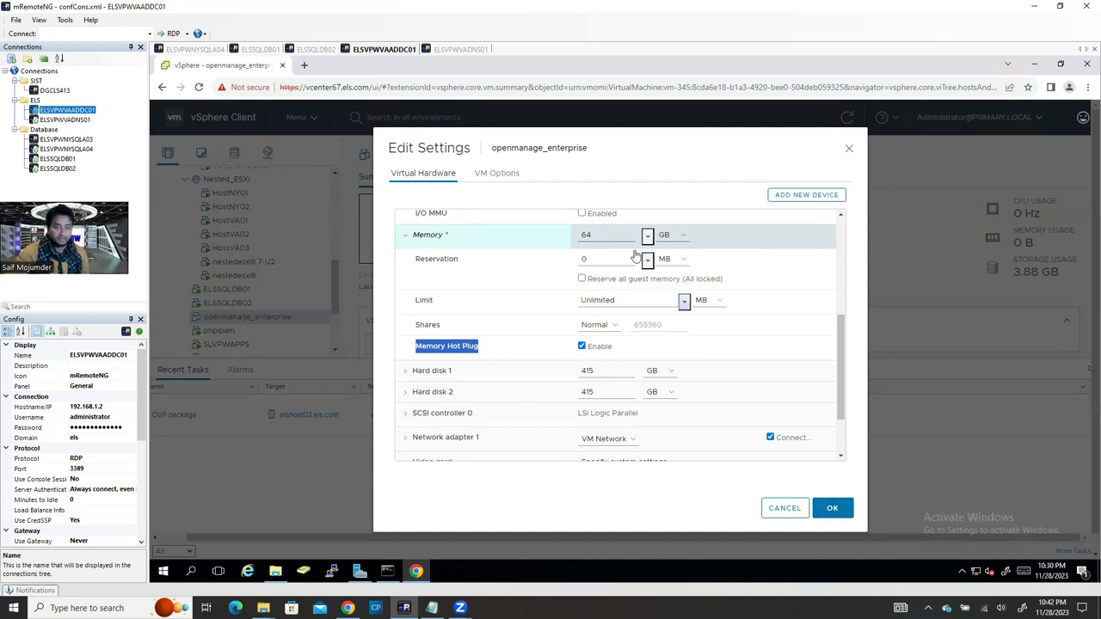
scroll(731, 413, "down", 2)
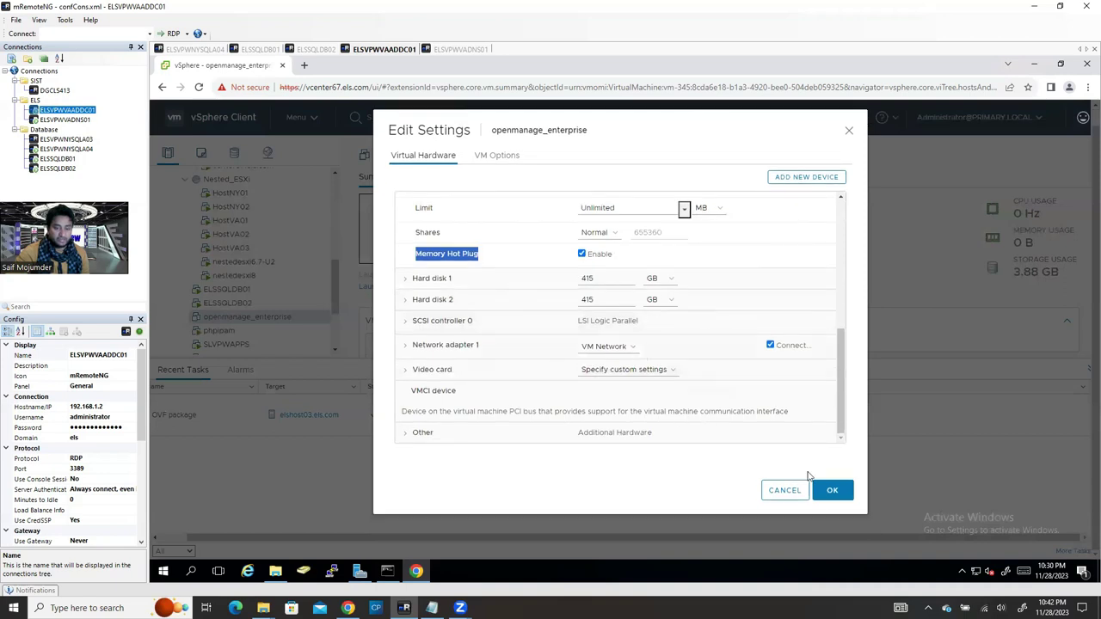
left_click(833, 490)
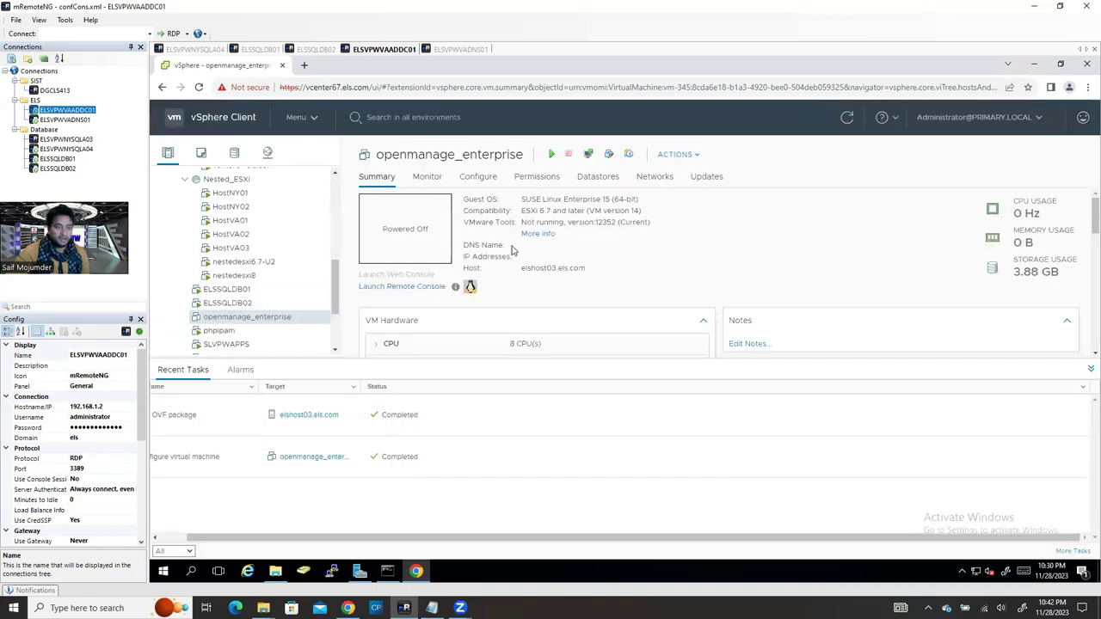
Step: Power on openmanage_enterprise, accepting placement on elshost03.els.com
right_click(252, 323)
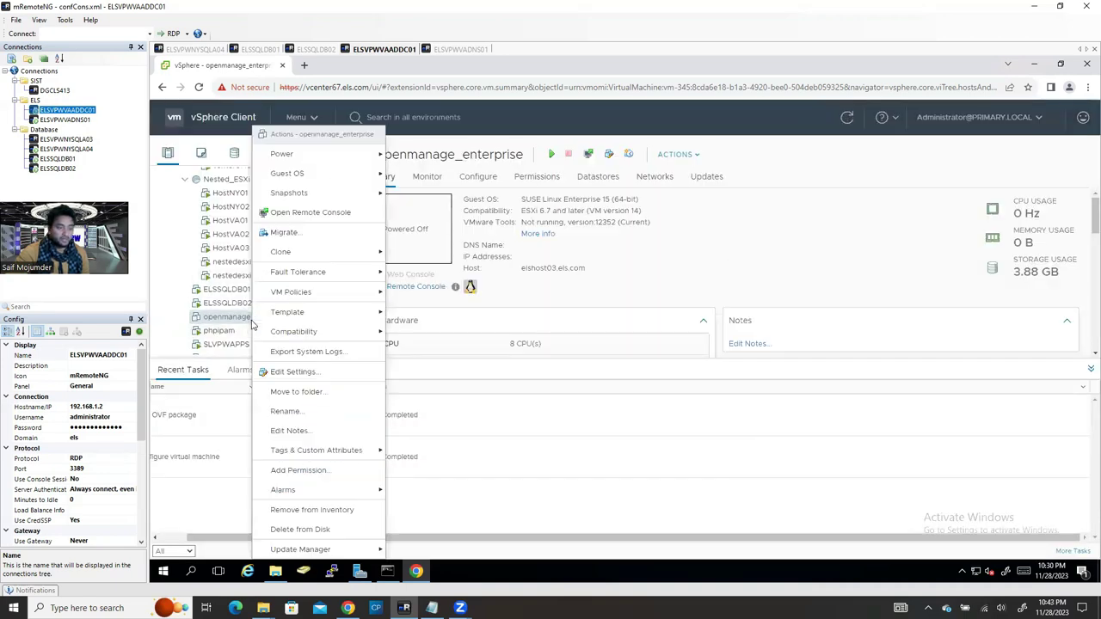
mouse_move(313, 154)
left_click(414, 154)
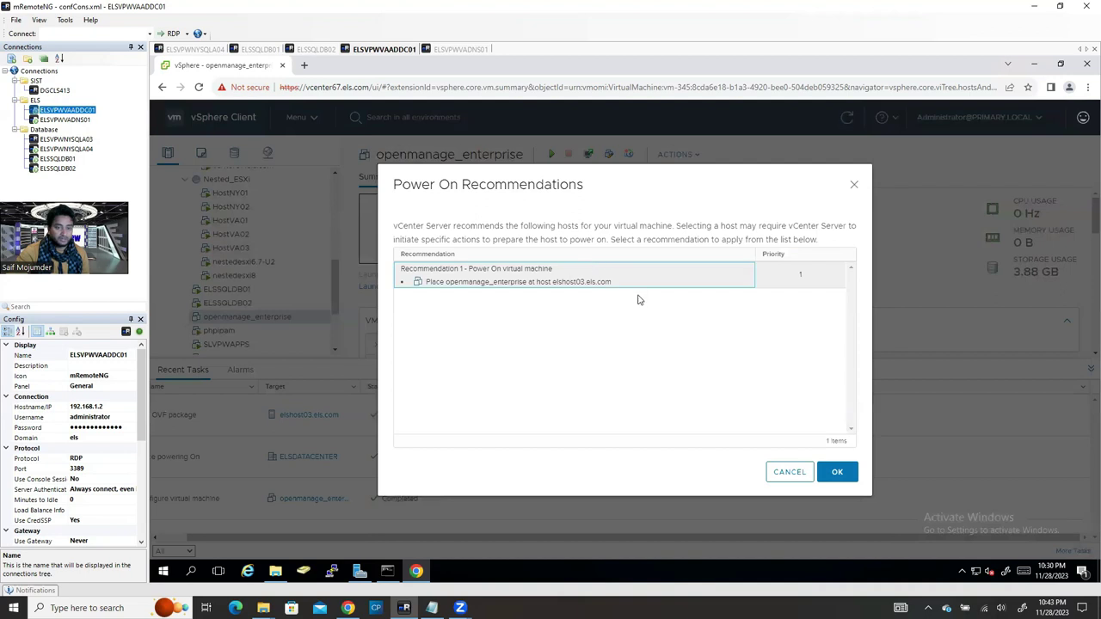
left_click(836, 472)
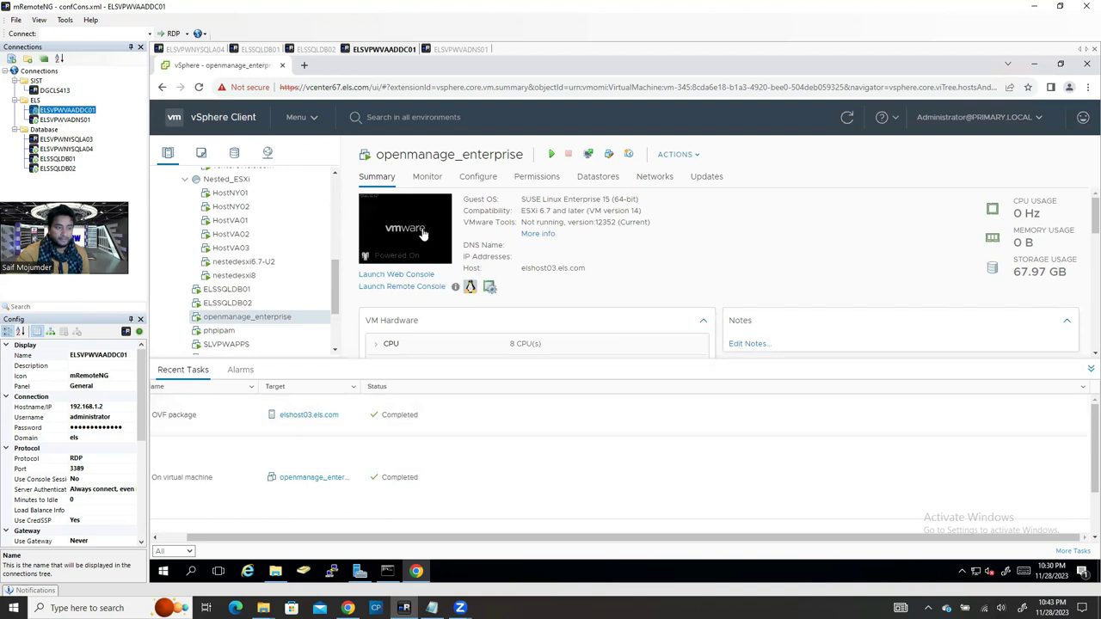
Step: Launch the VM's Web Console and let it boot to the Accept EULA screen
left_click(421, 229)
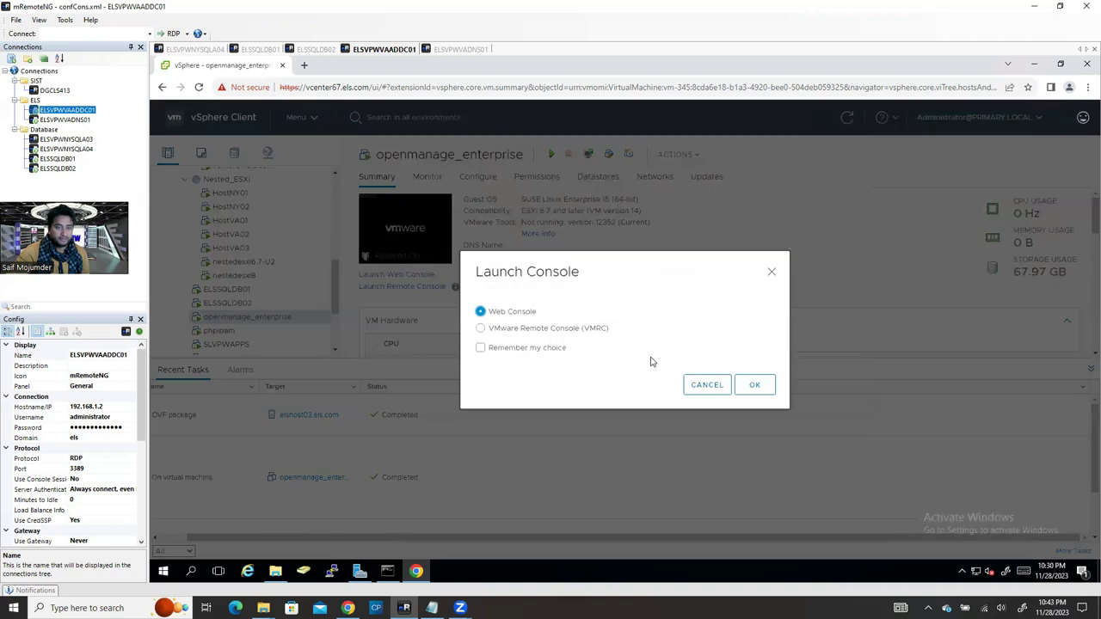
left_click(753, 387)
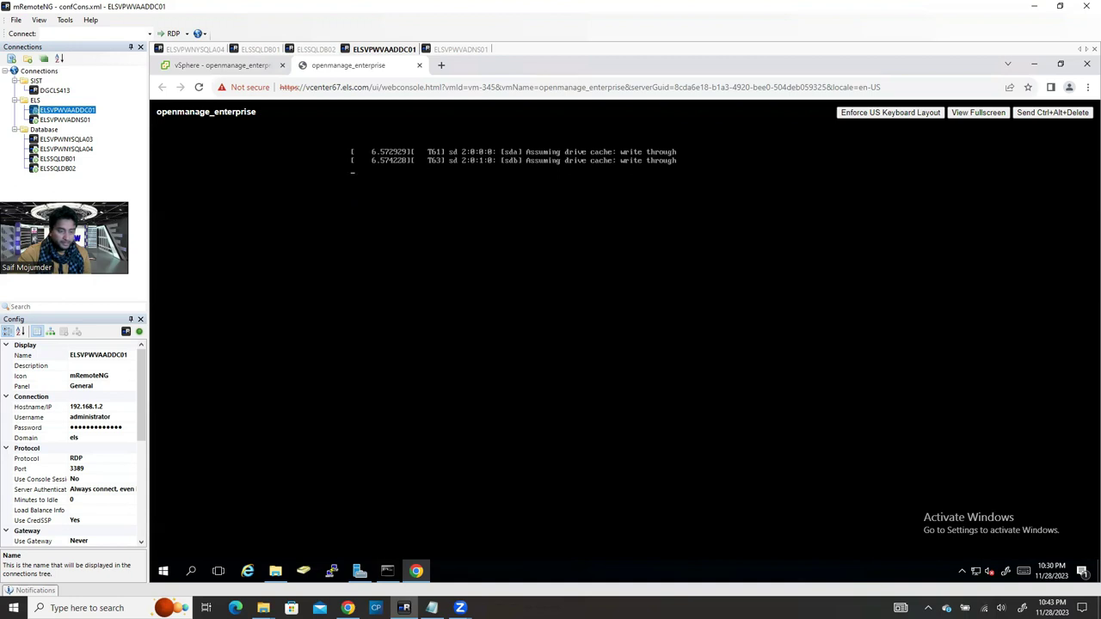
mouse_move(409, 583)
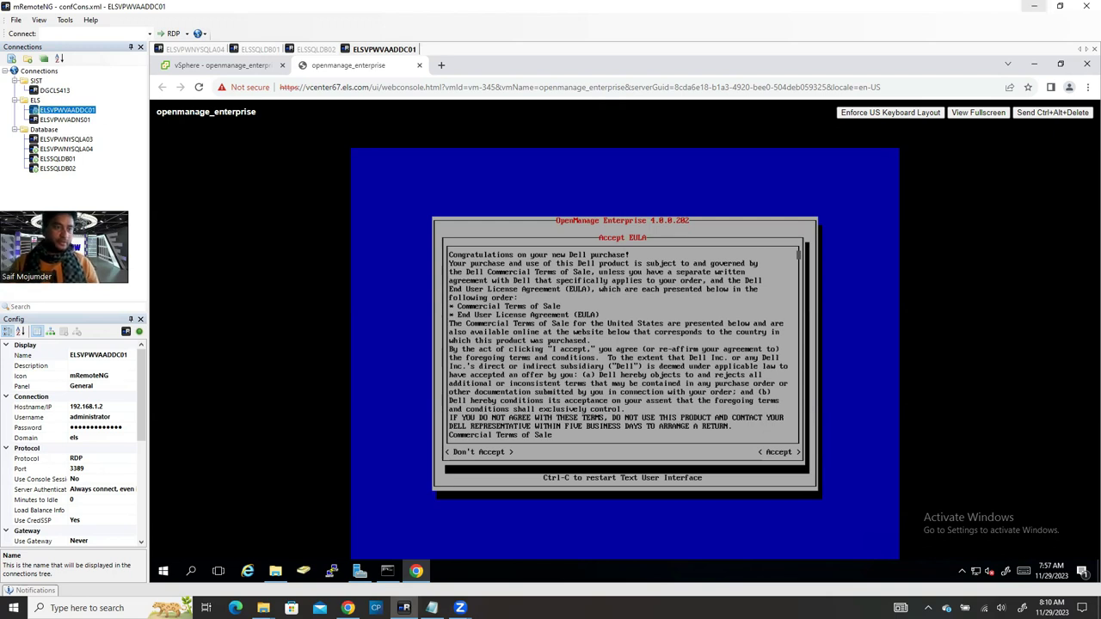
left_click(419, 66)
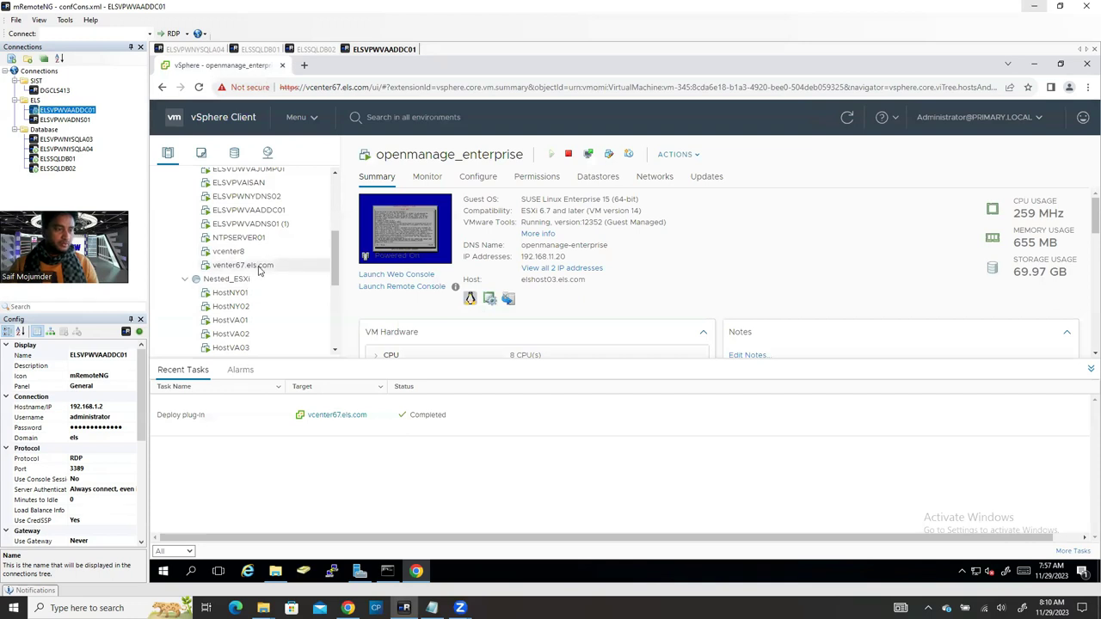
scroll(263, 319, "up", 3)
scroll(295, 303, "down", 3)
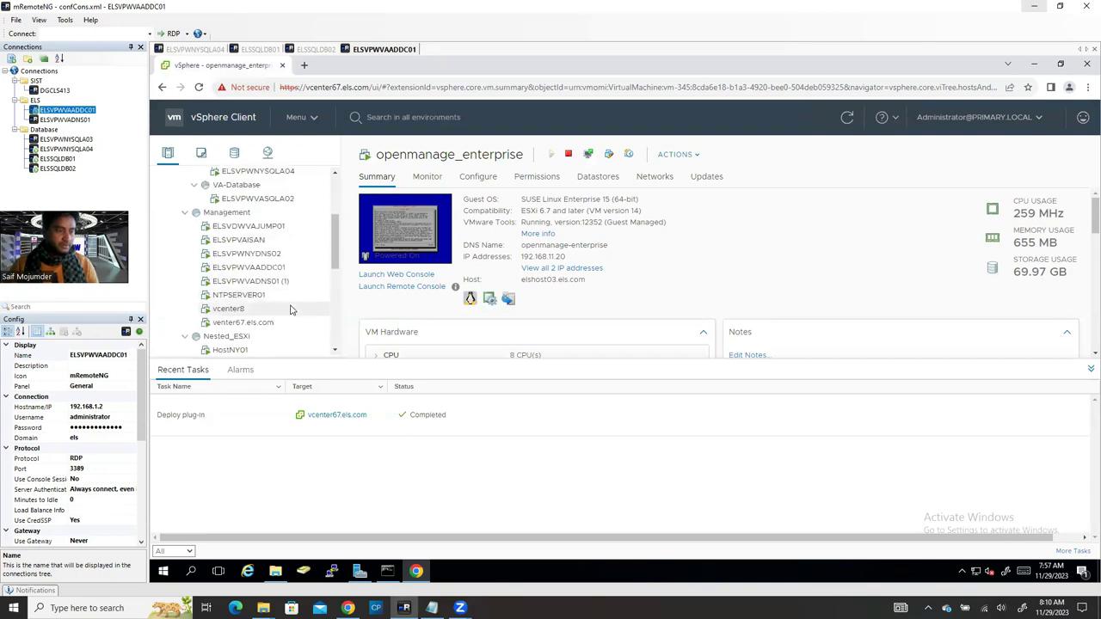
scroll(283, 326, "down", 3)
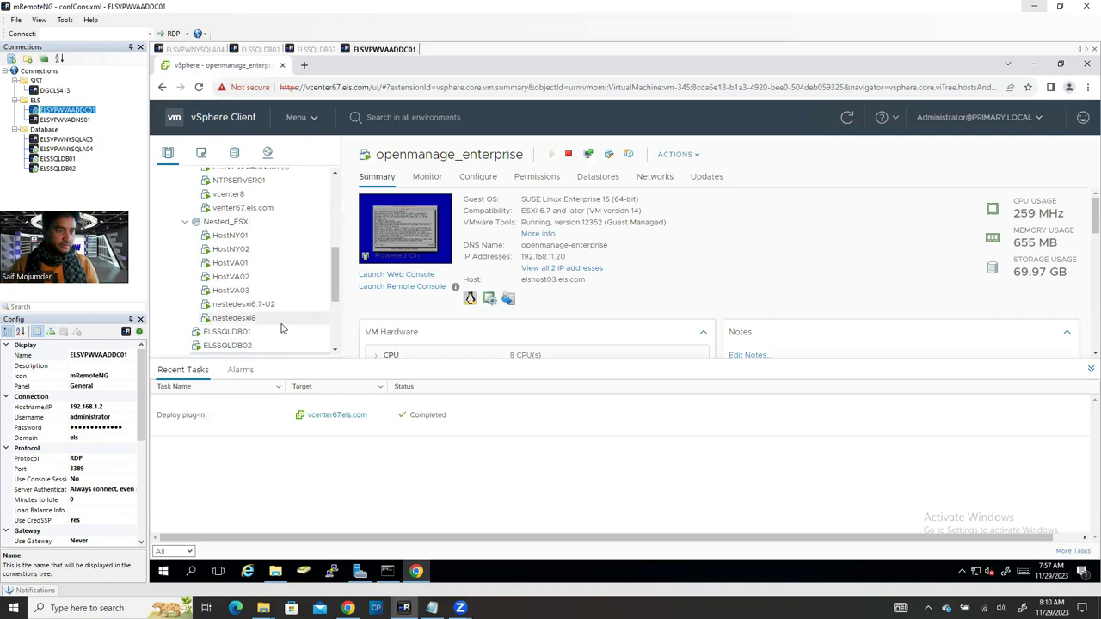
scroll(280, 329, "down", 1)
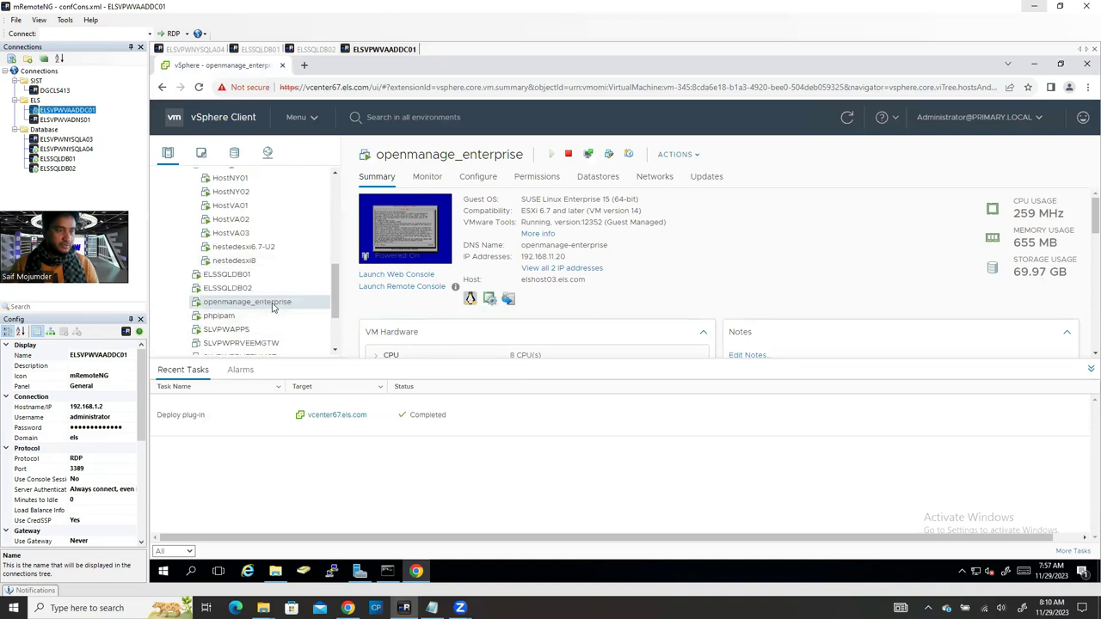
right_click(273, 306)
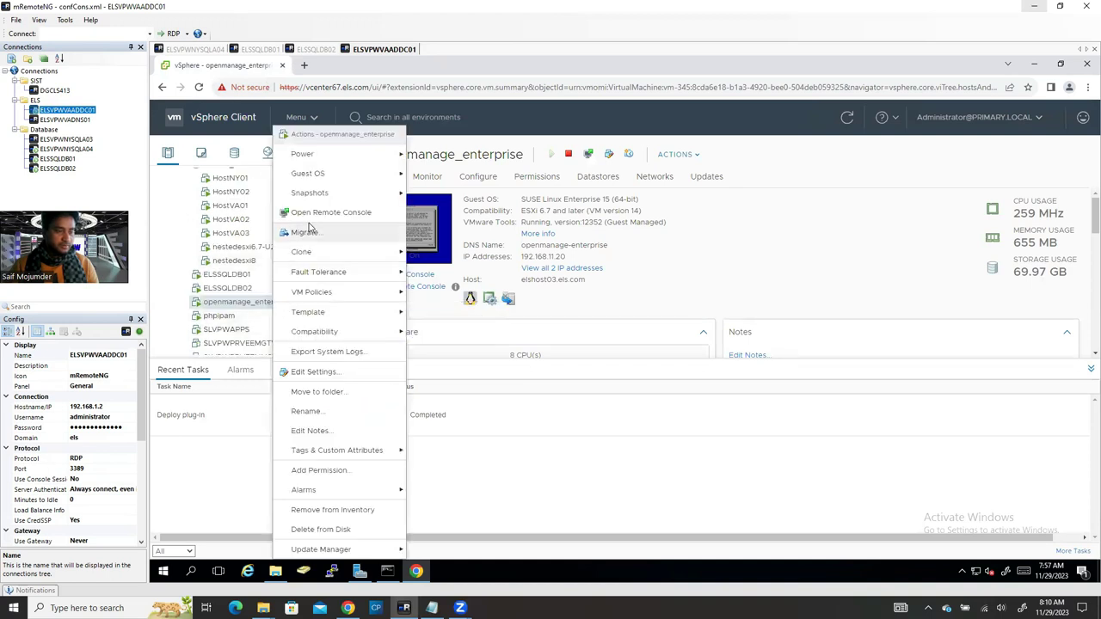
mouse_move(341, 158)
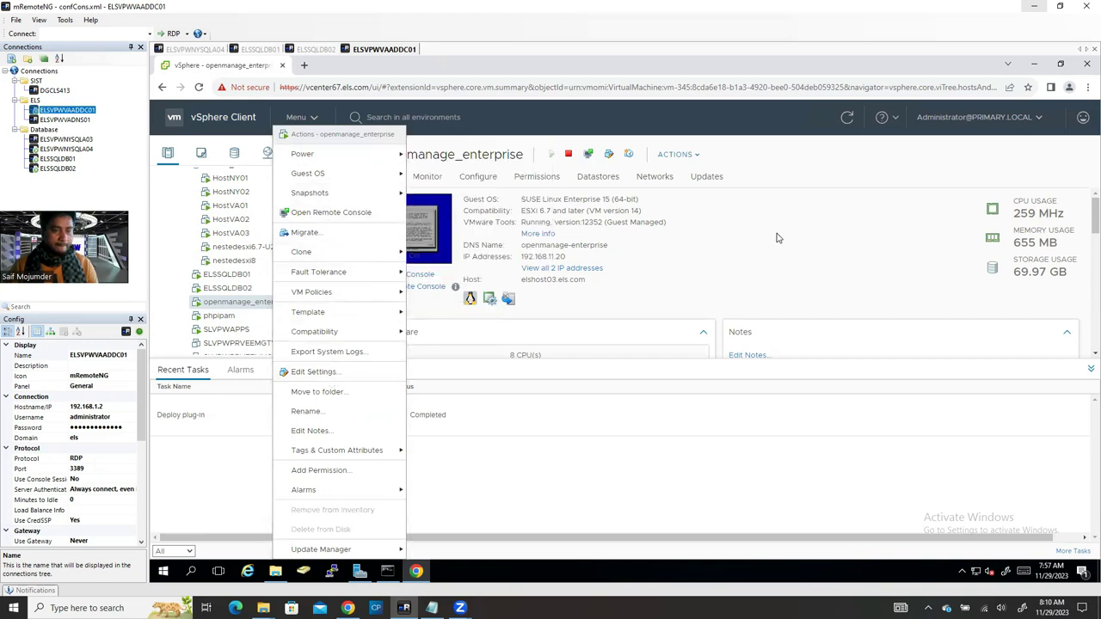
left_click(710, 241)
left_click(409, 232)
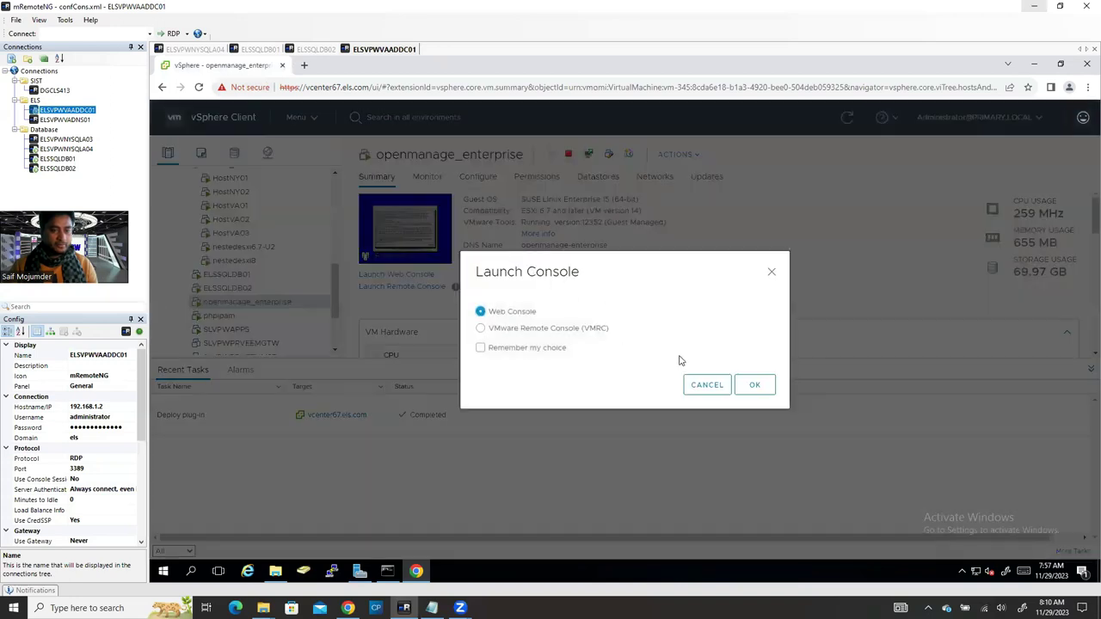
left_click(760, 386)
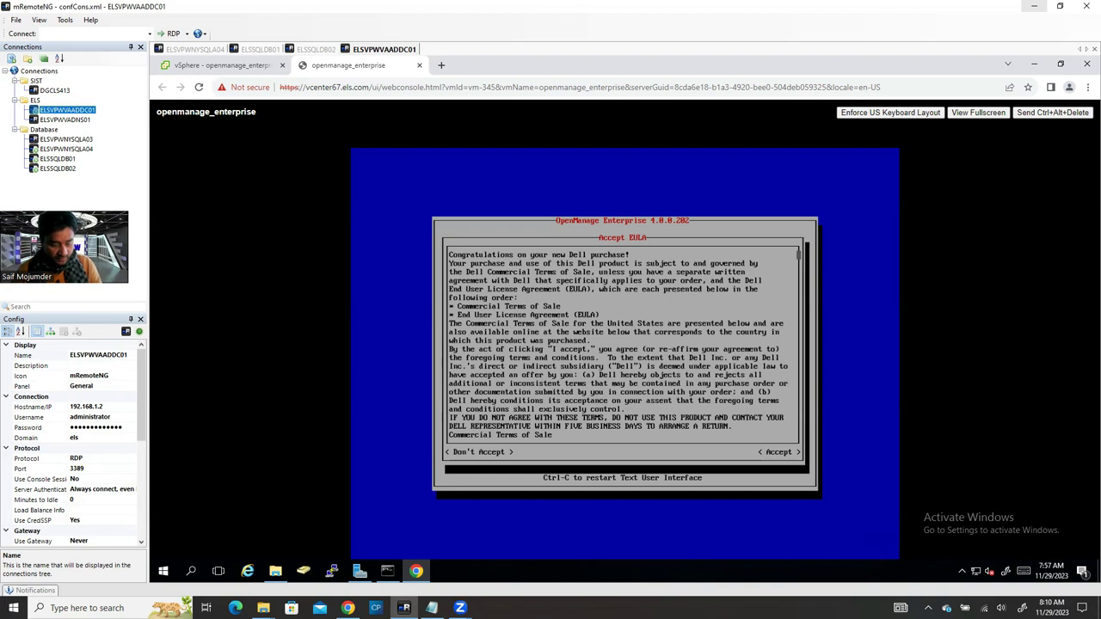
Step: Accept the EULA and keep the 'us' keyboard layout
key("Tab")
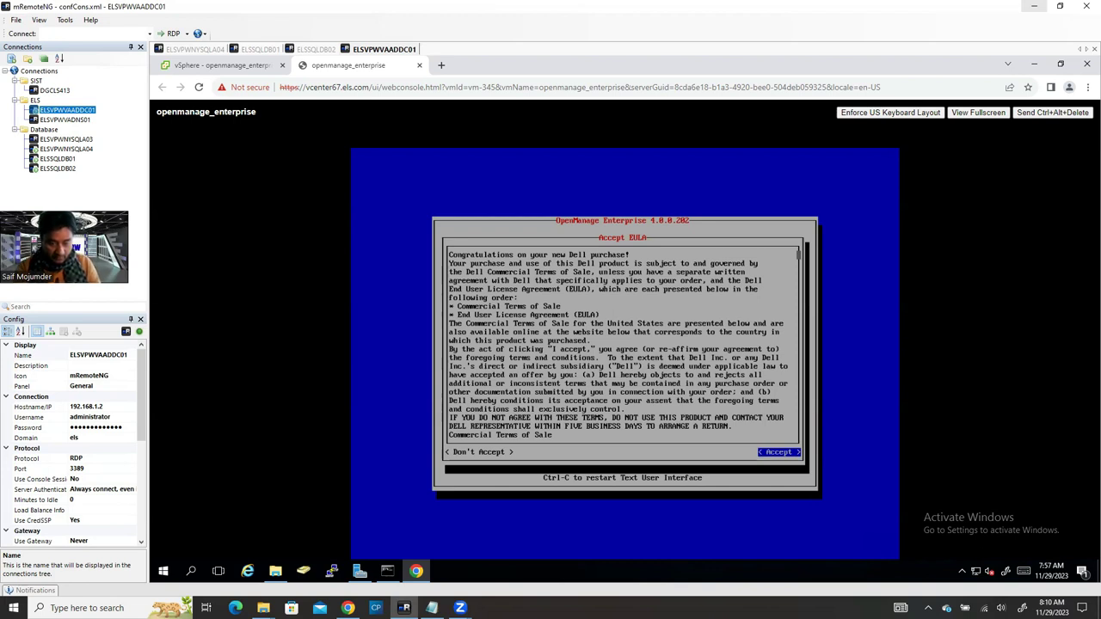
key("Return")
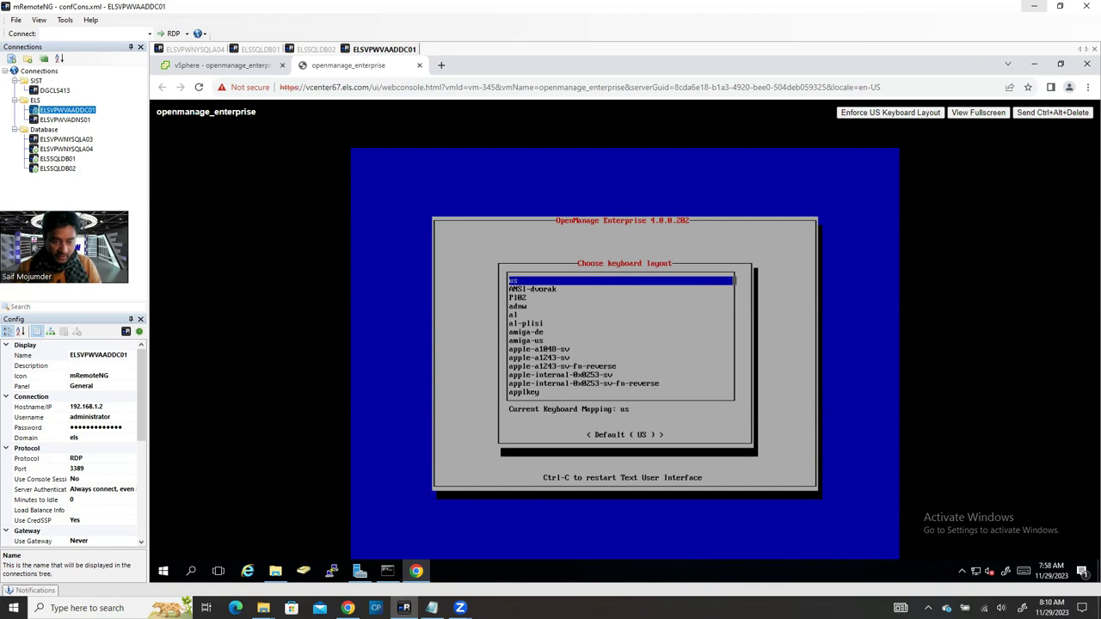
key("Return")
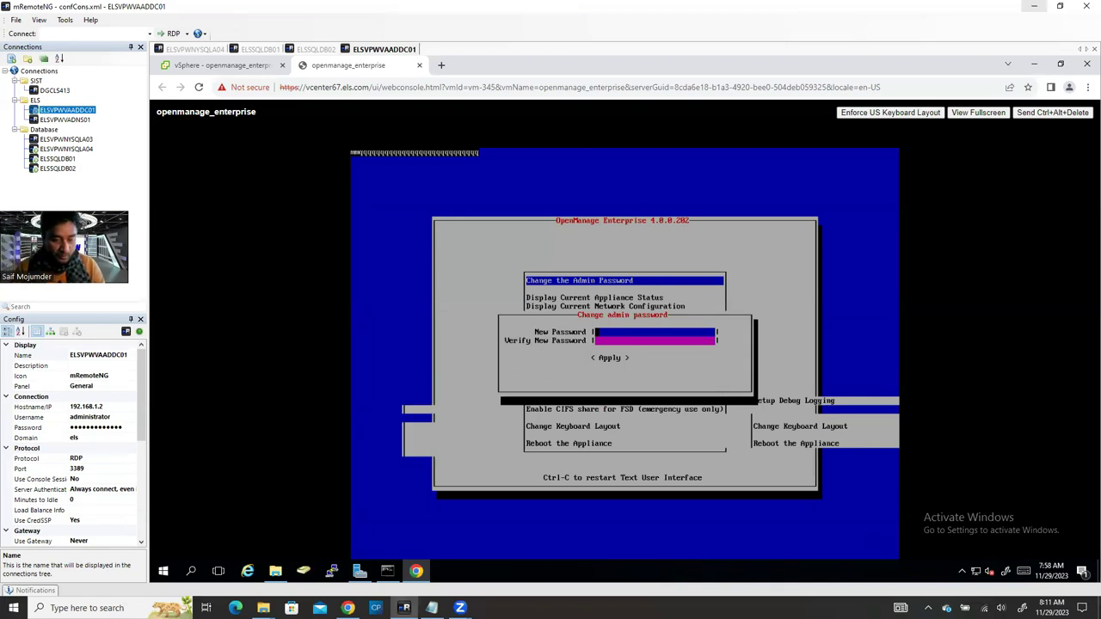
Step: Enter the new admin password in both fields, apply it, and confirm with Yes
type("***********")
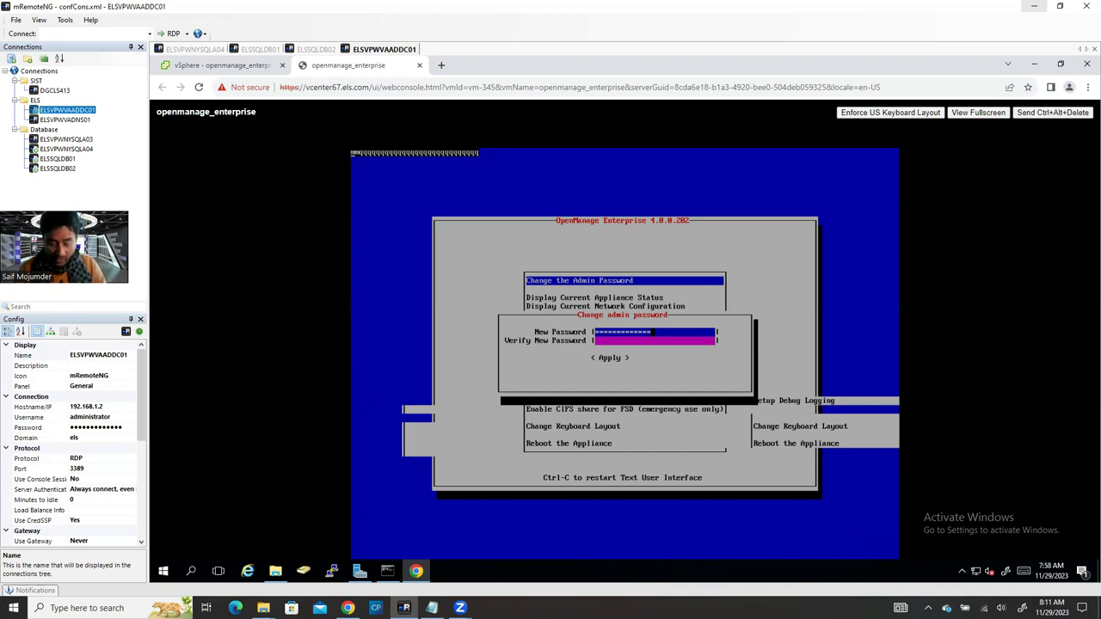
key("Tab")
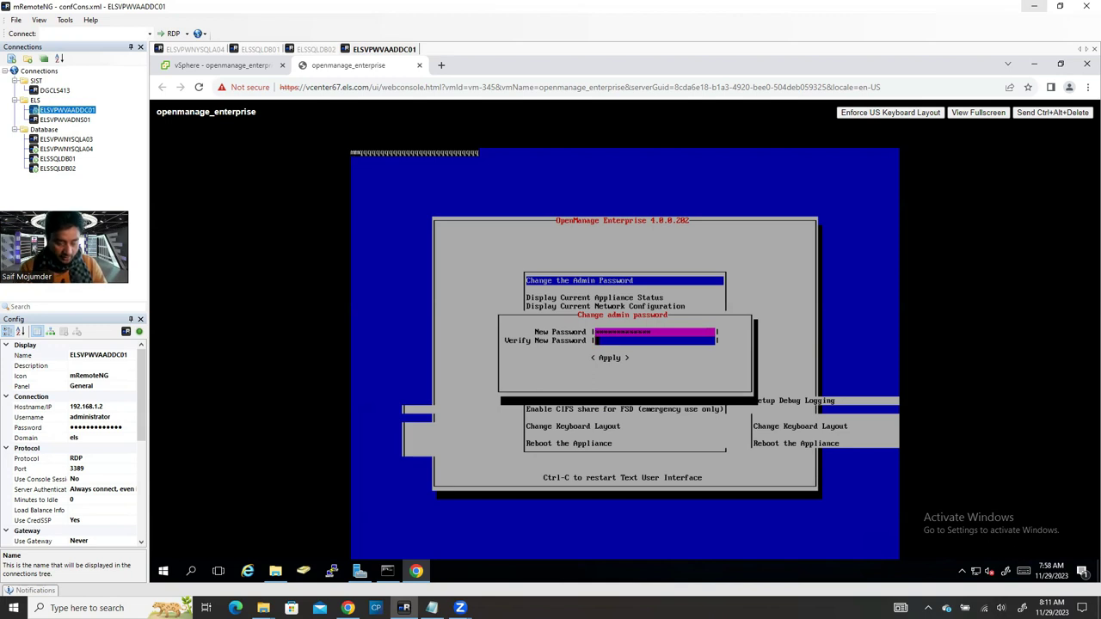
type("******")
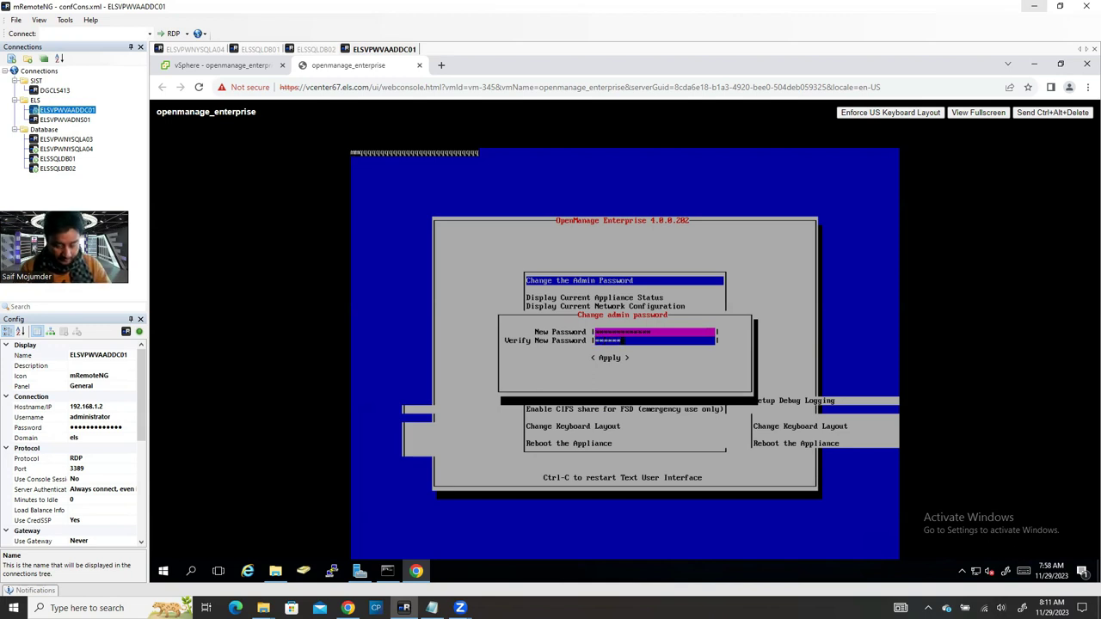
type("****")
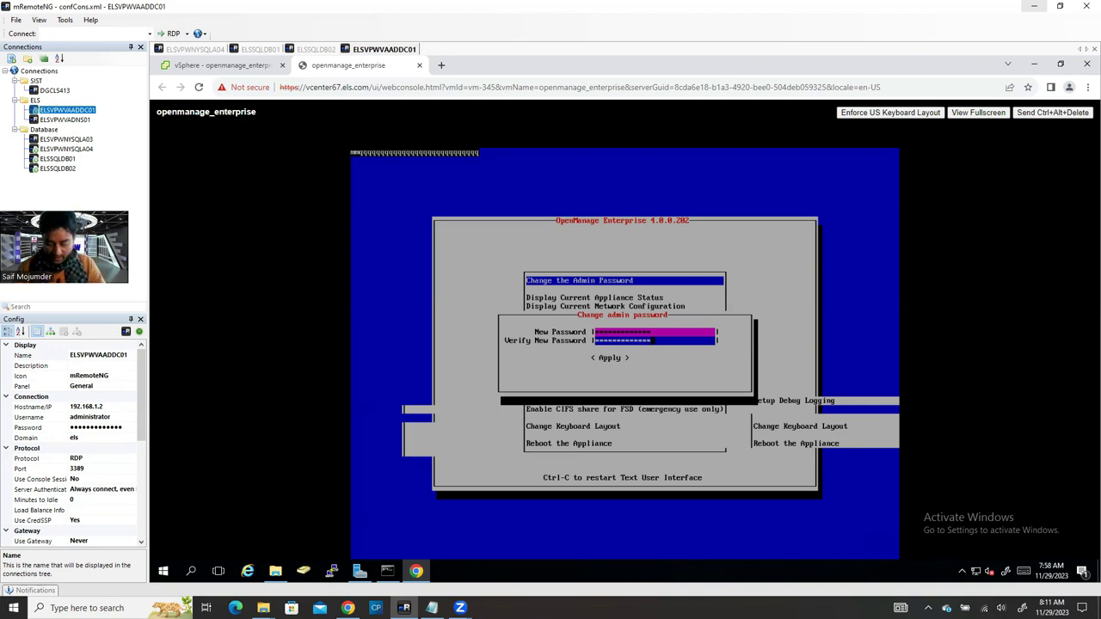
key("Tab")
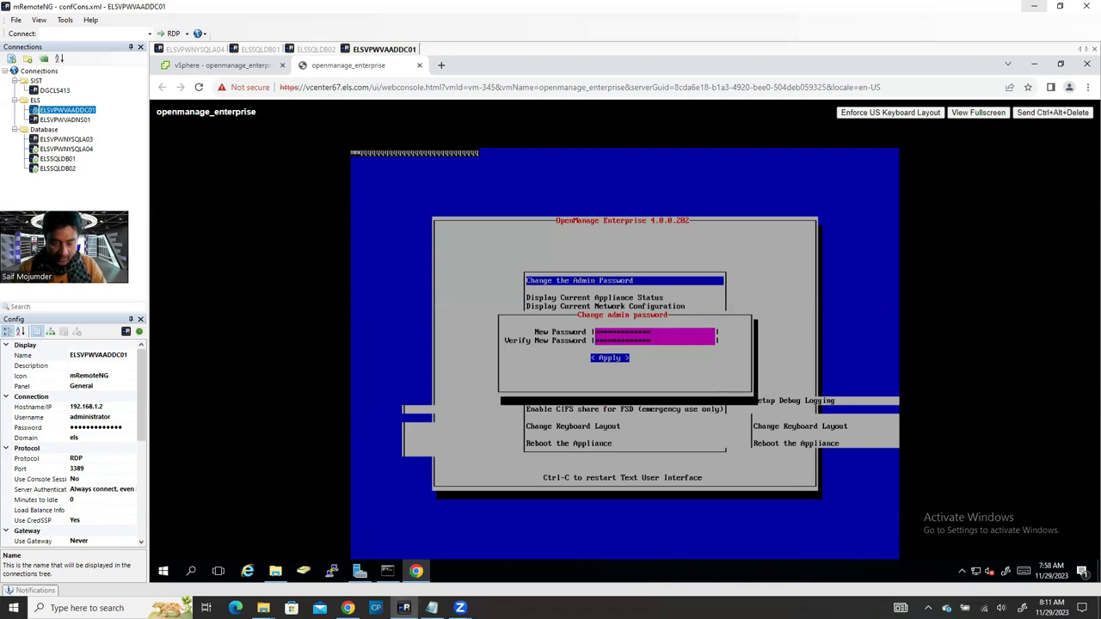
key("Return")
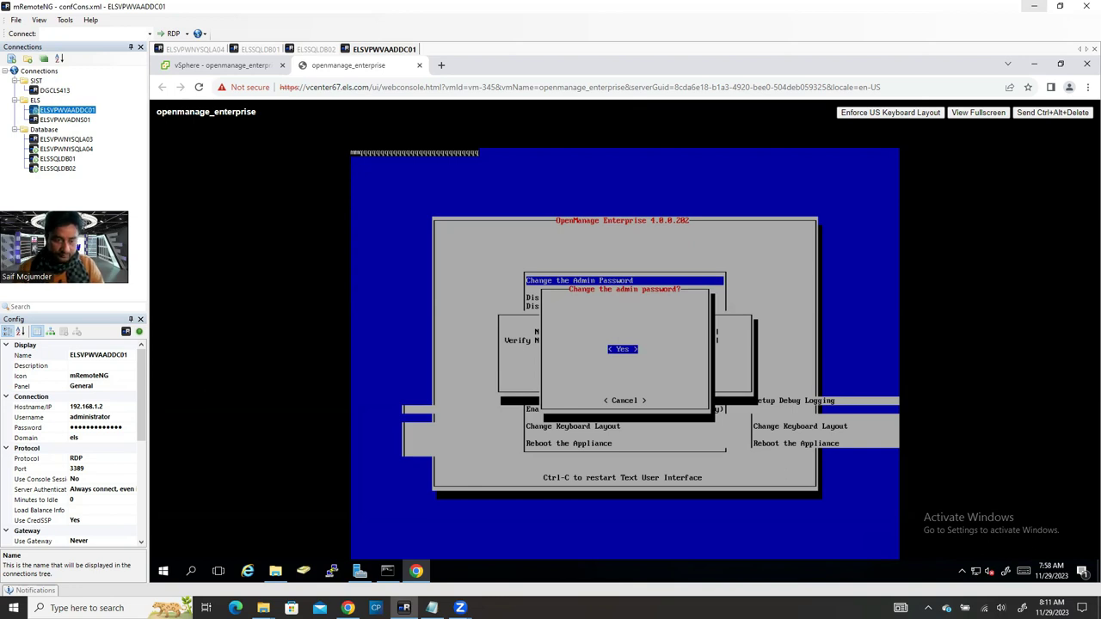
key("Return")
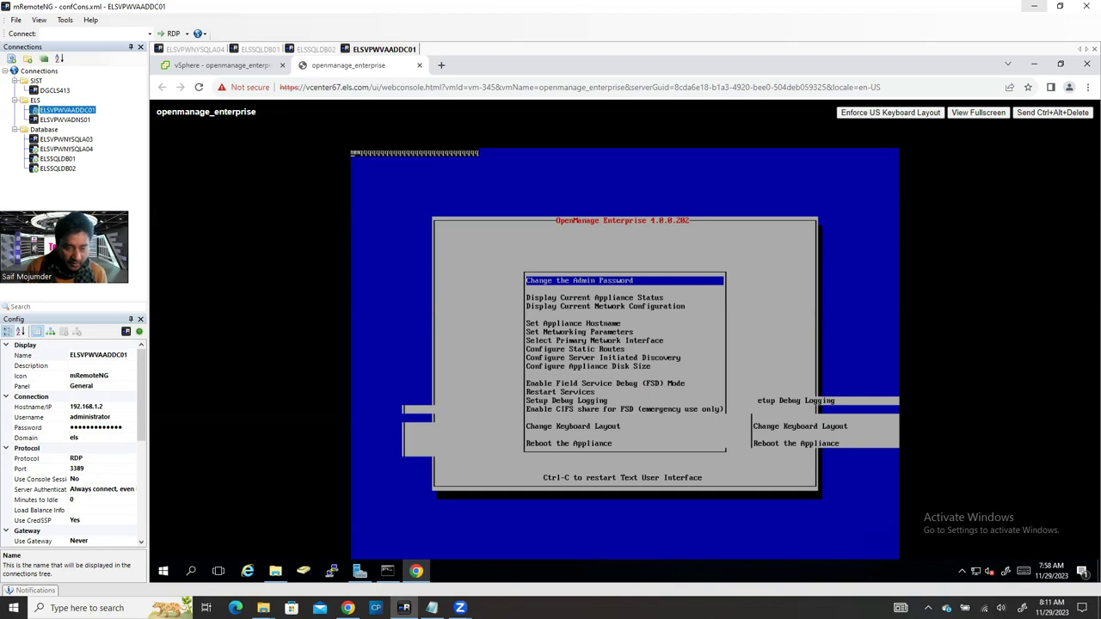
key("Down")
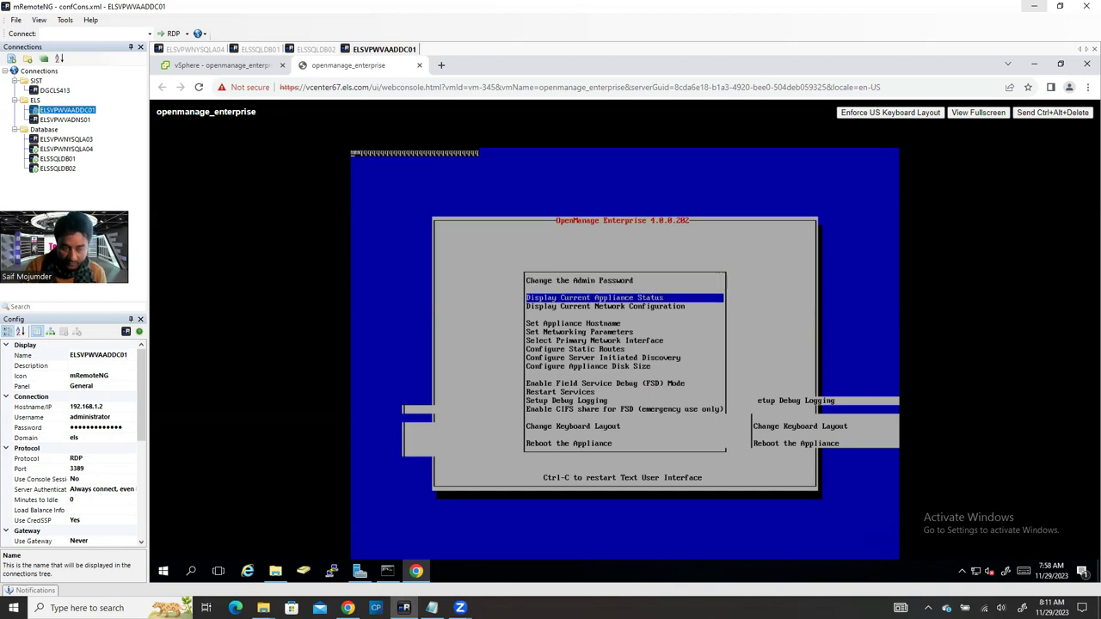
key("Return")
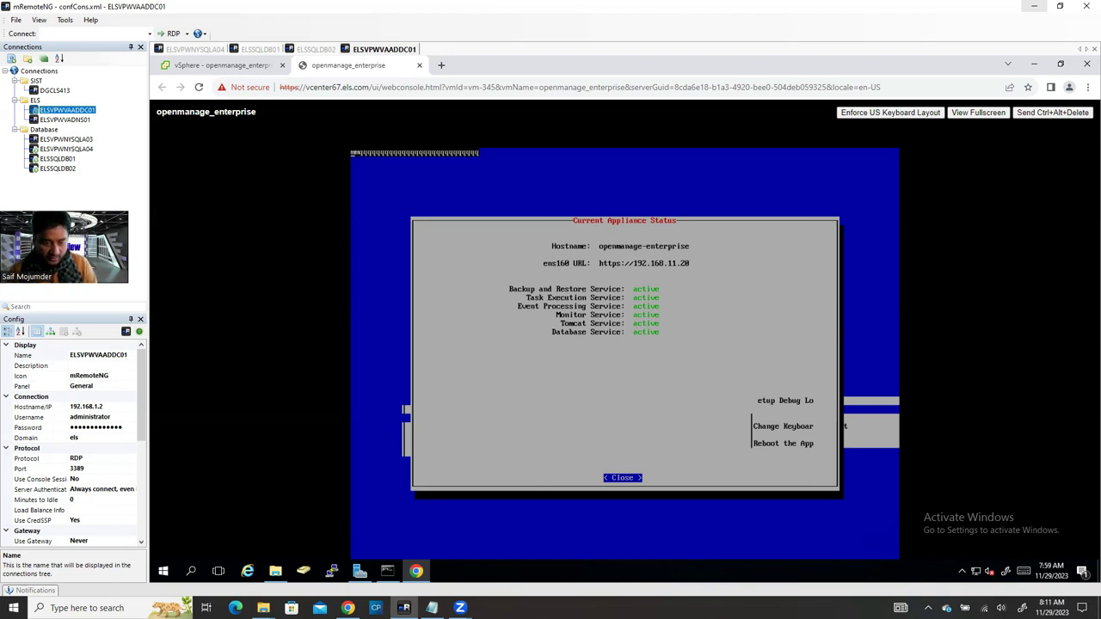
key("Return")
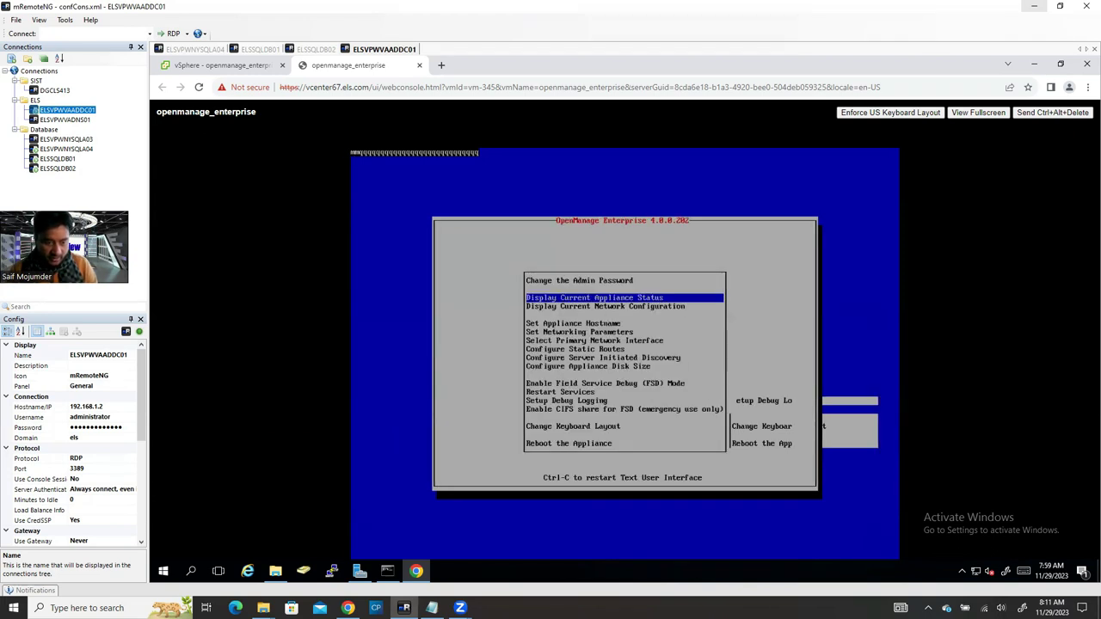
key("Down")
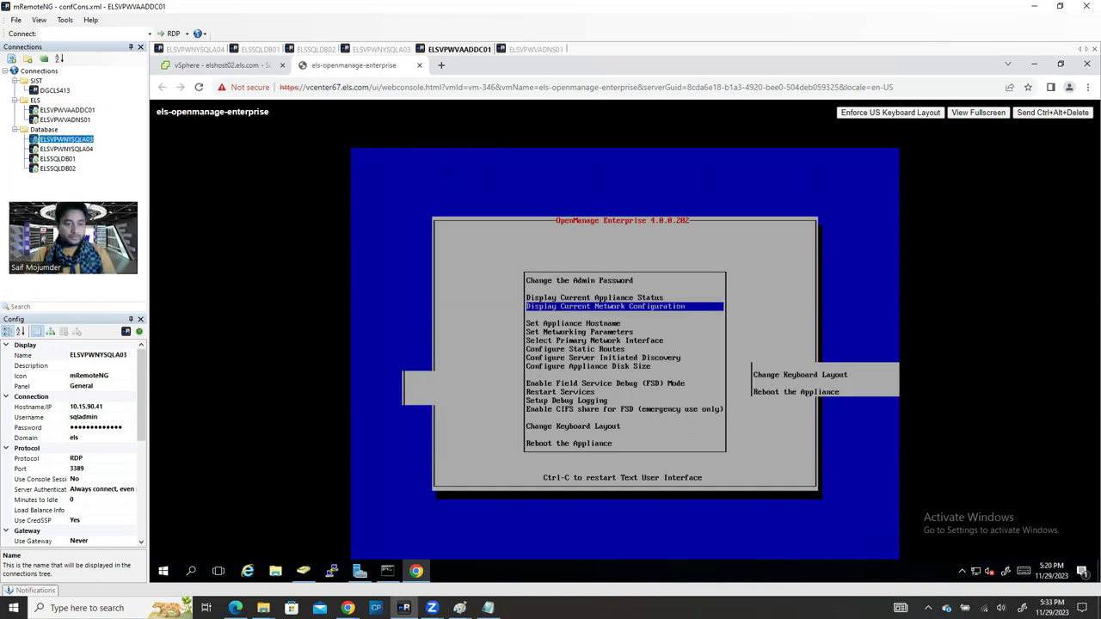
key("Down")
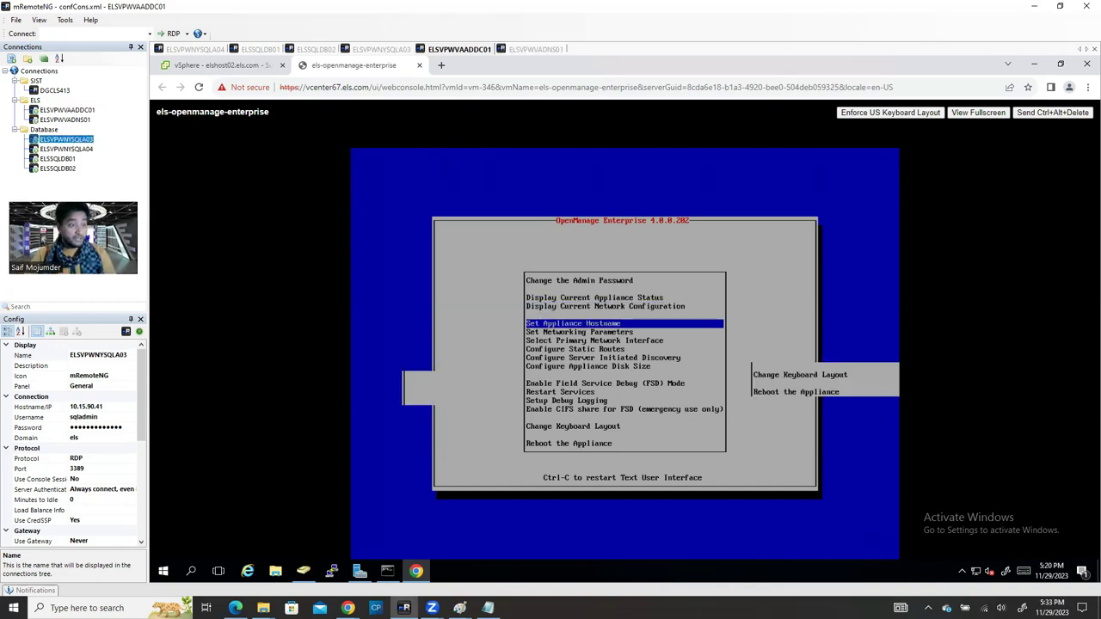
Step: Open Set Networking Parameters for the ens160 (Primary) adapter, confirming with the admin password
key("Down")
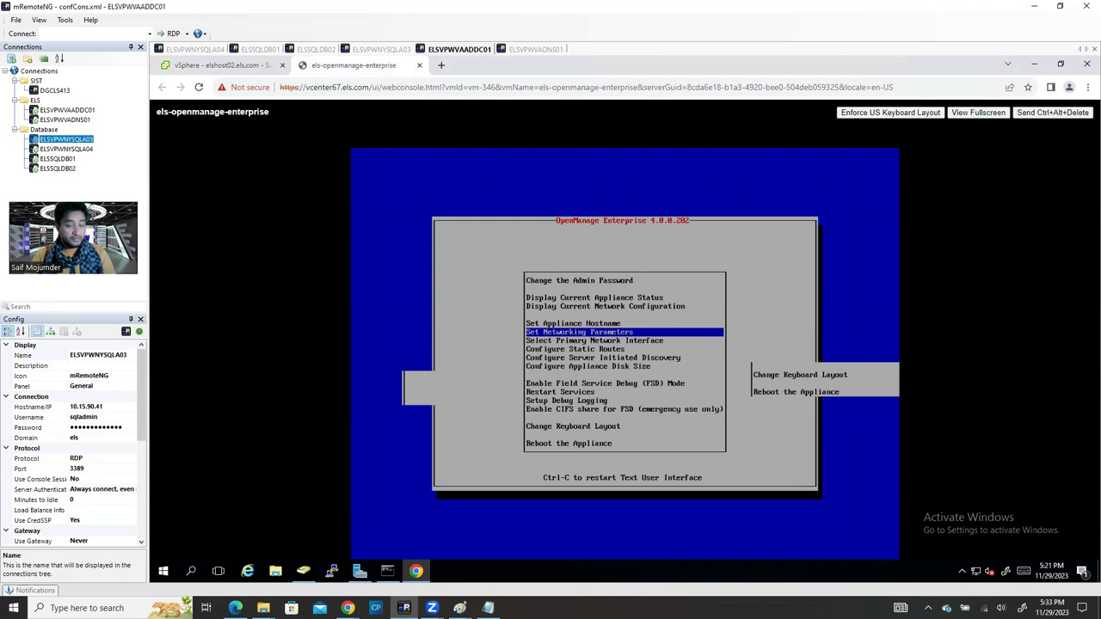
key("Up")
key("Up")
key("Up")
key("Up")
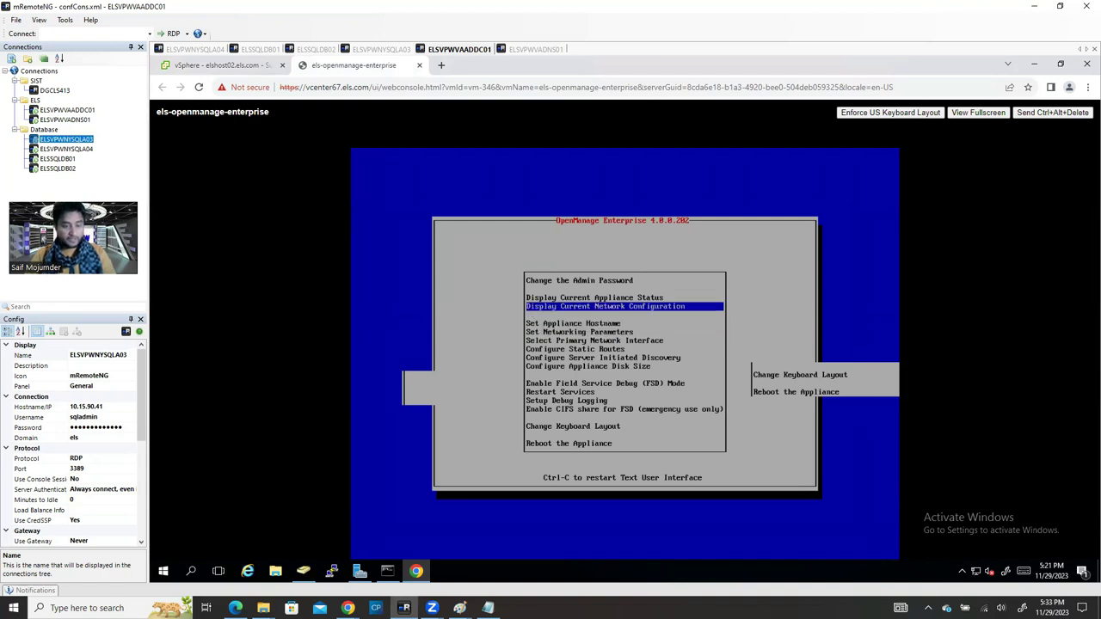
key("Down")
key("Down")
key("Down")
key("Down")
key("Down")
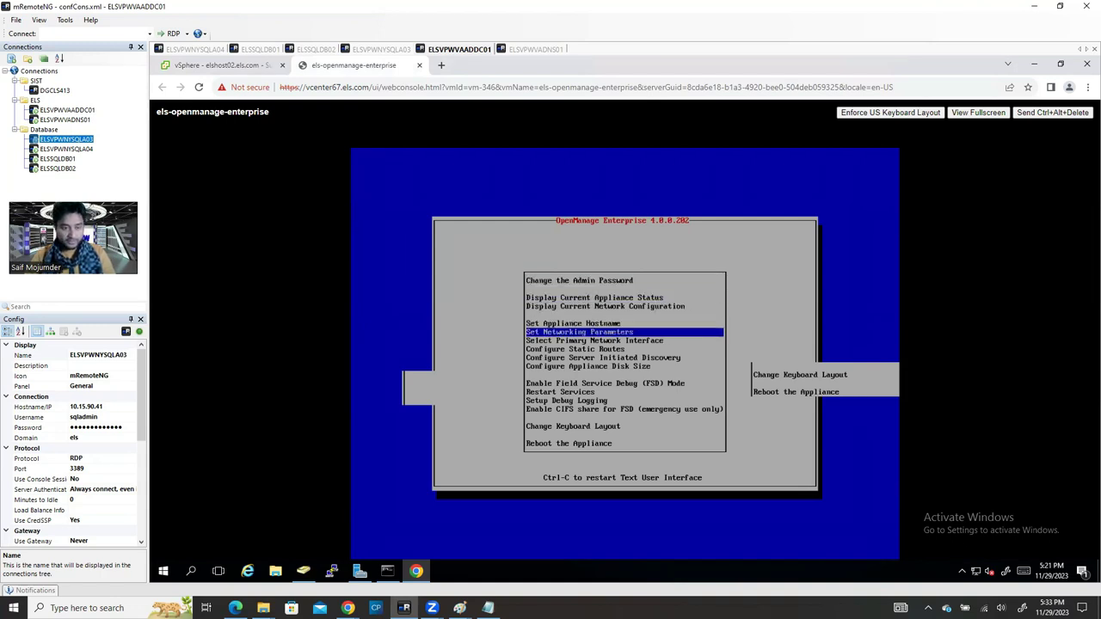
key("Up")
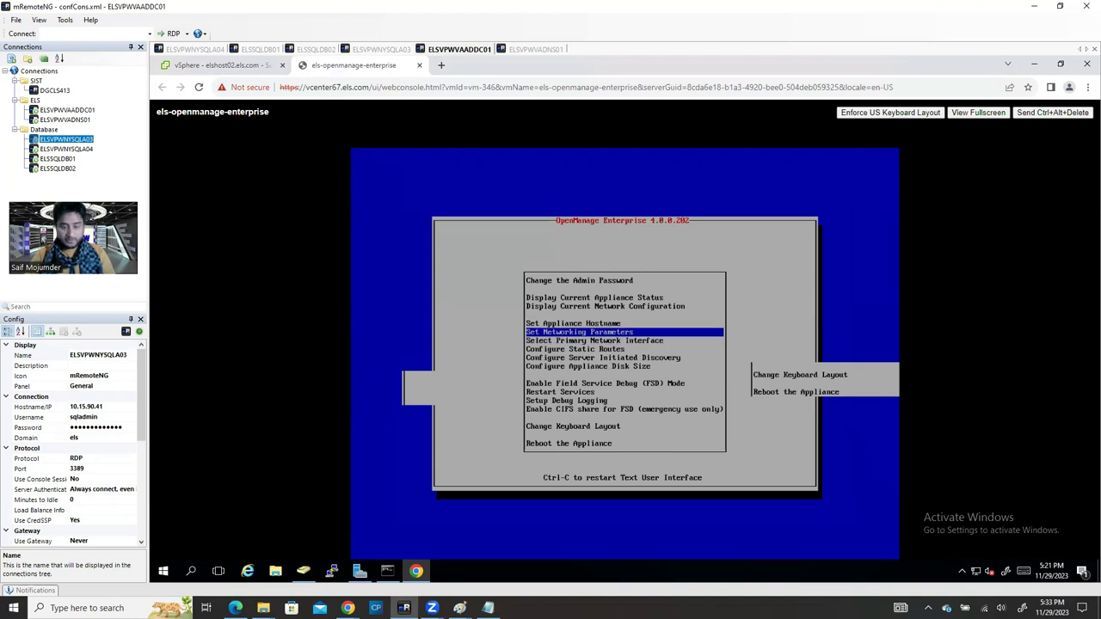
key("Return")
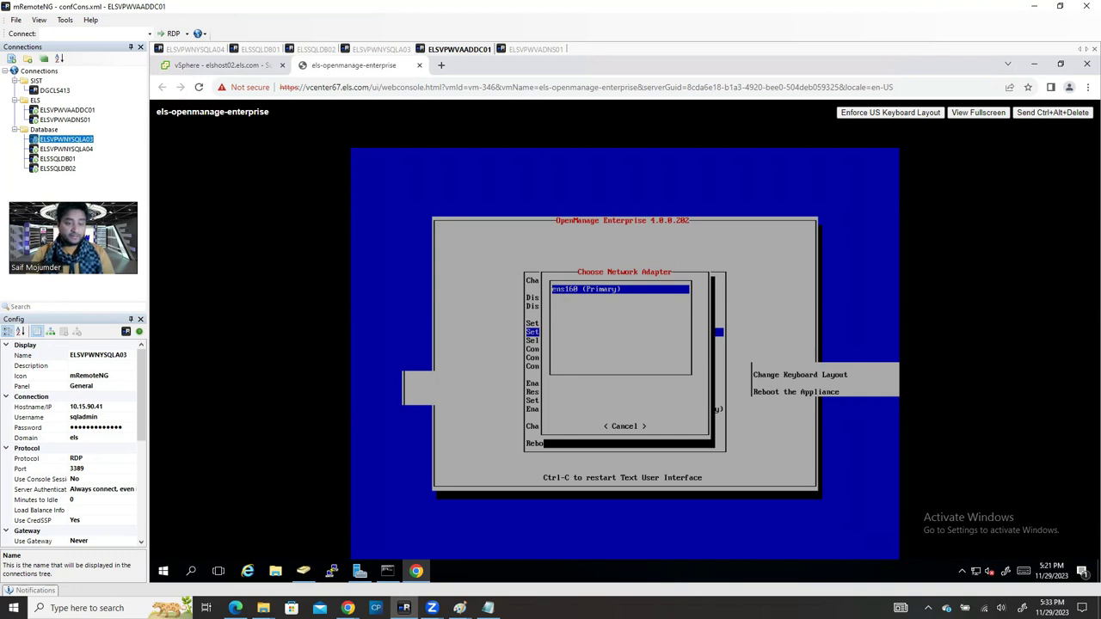
key("Return")
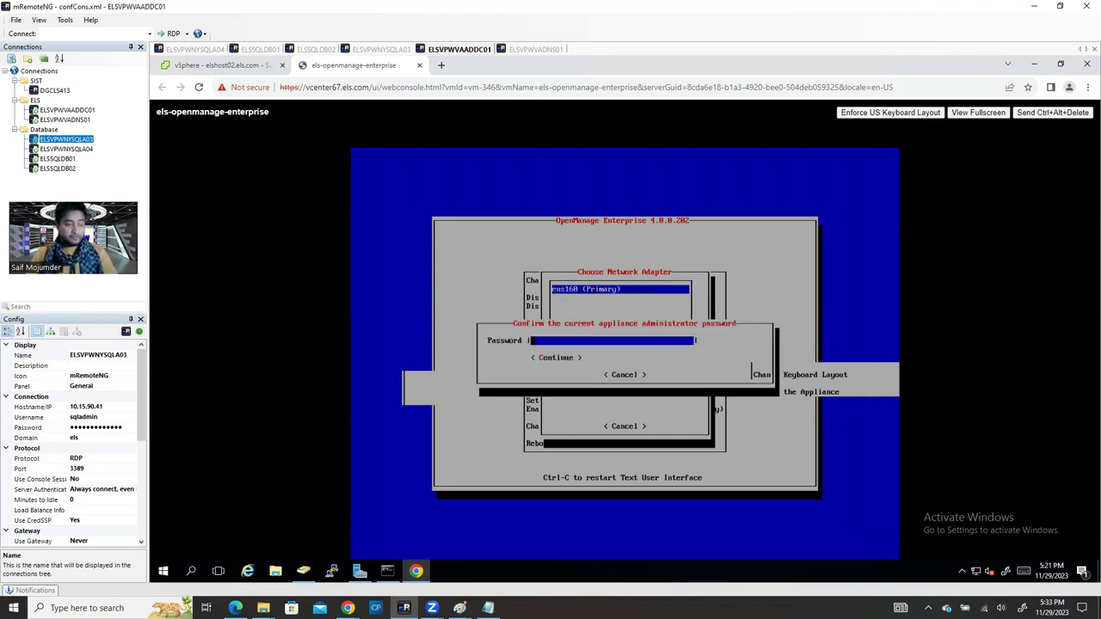
type("**************")
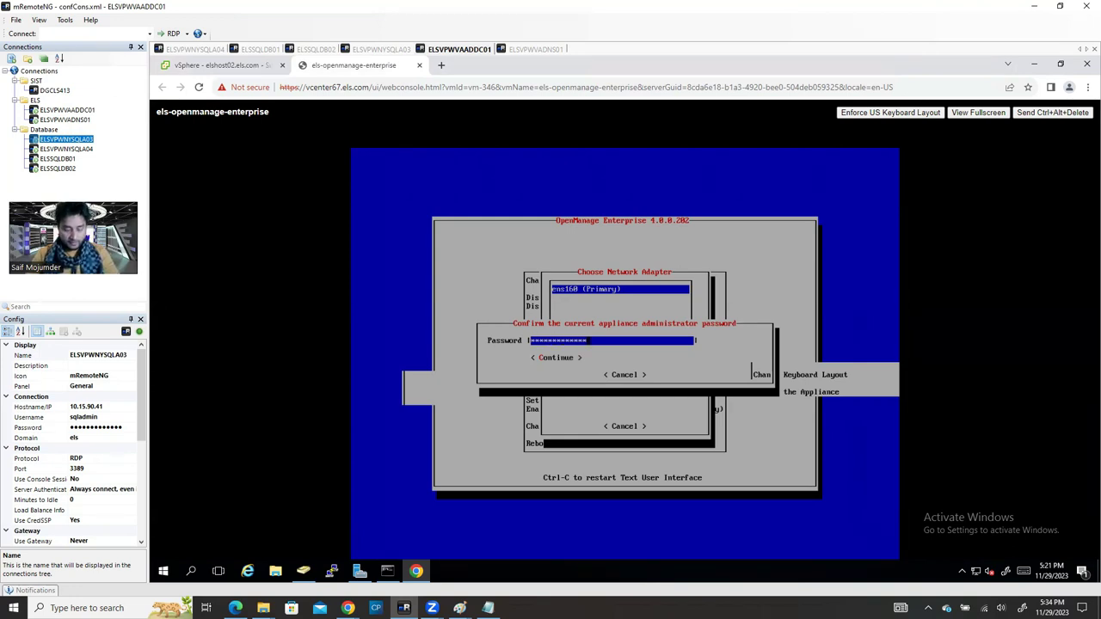
key("Tab")
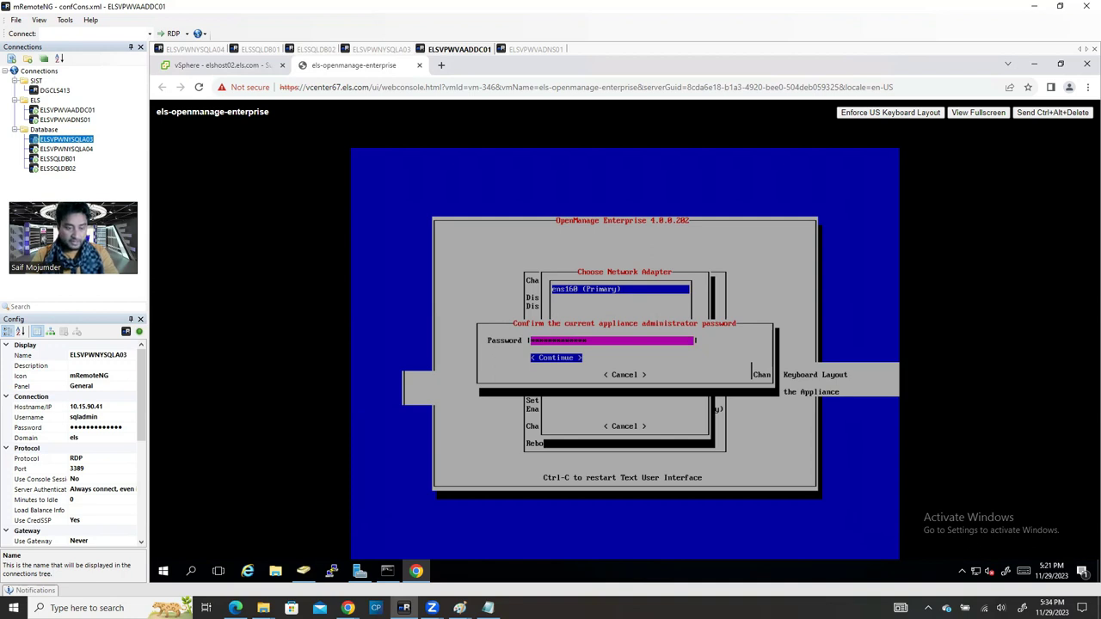
key("Return")
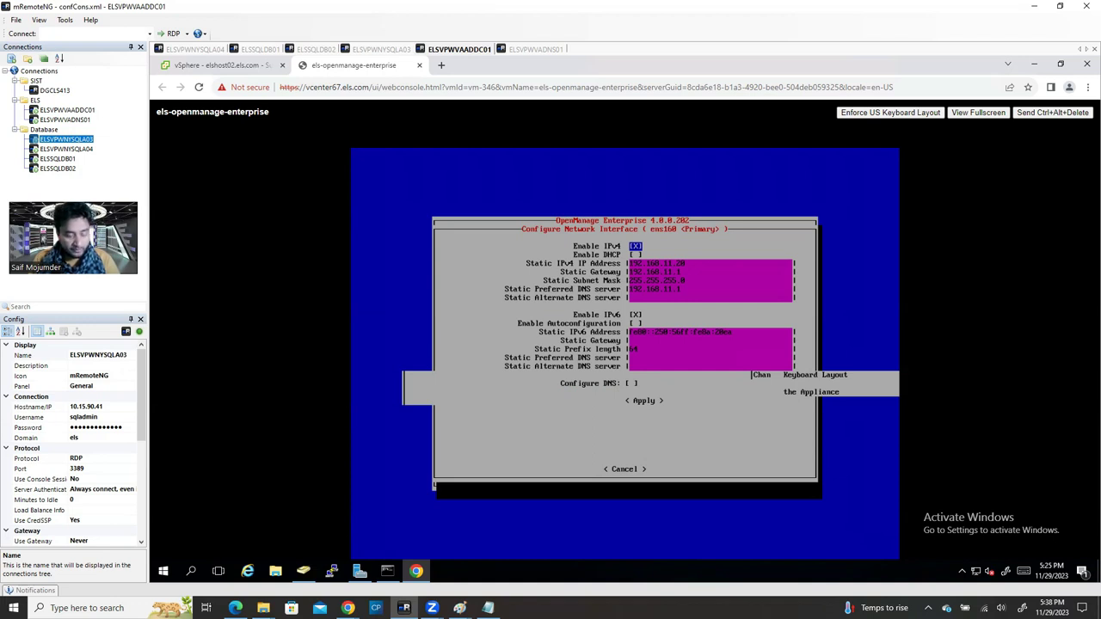
Step: Uncheck Enable IPv6 on ens160 and return focus to the Static IPv4 address field
key("Down")
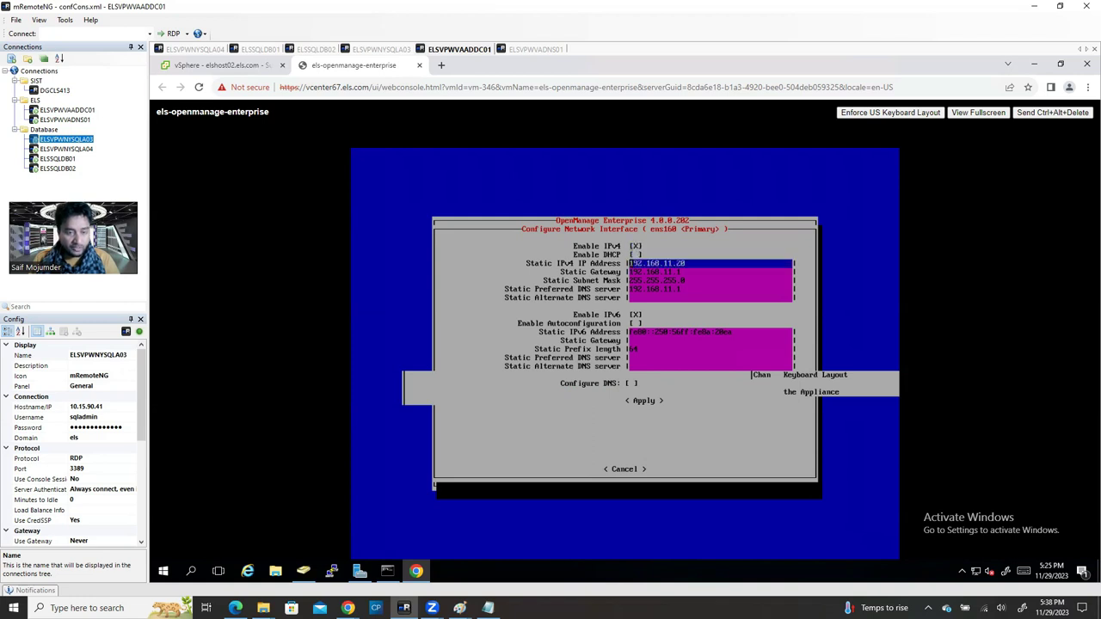
key("Down")
key("Down")
key("Down")
key("Down")
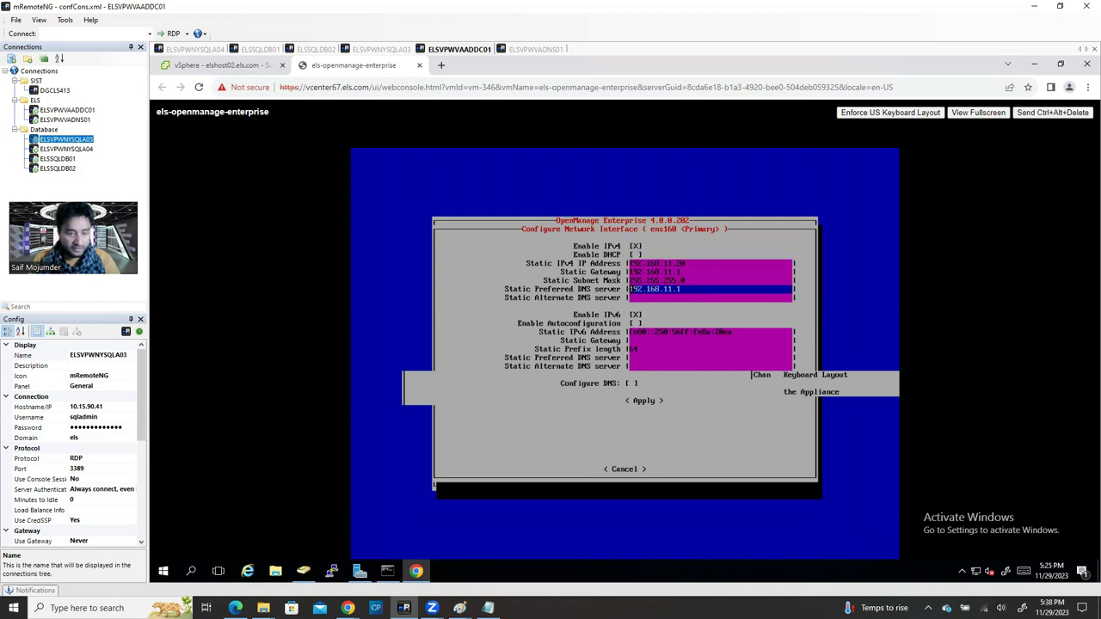
key("Down")
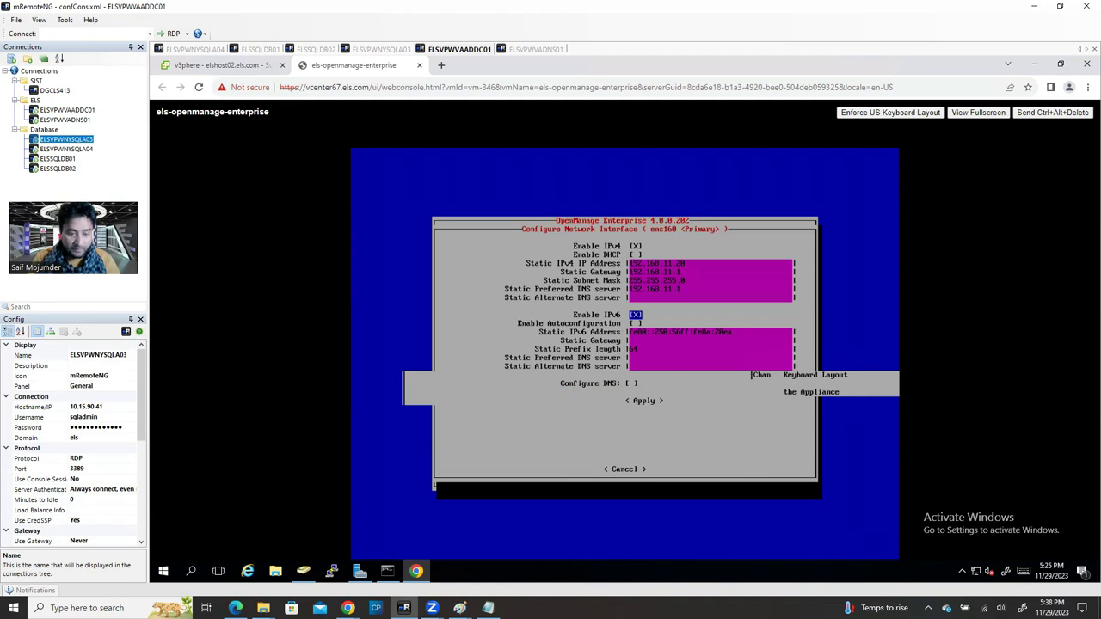
key("space")
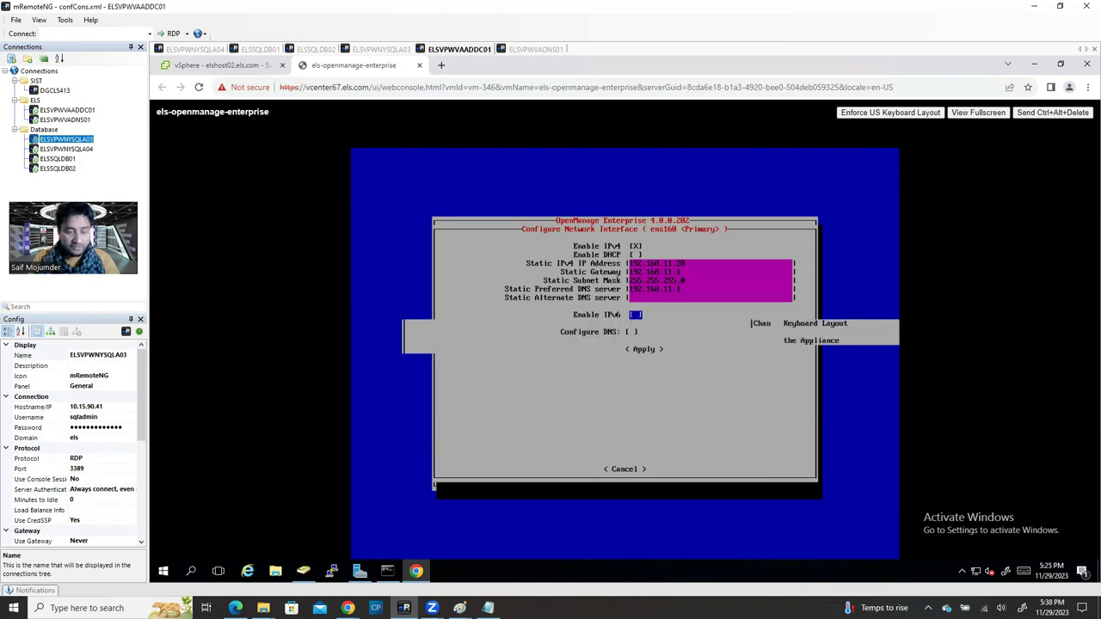
left_click(634, 255)
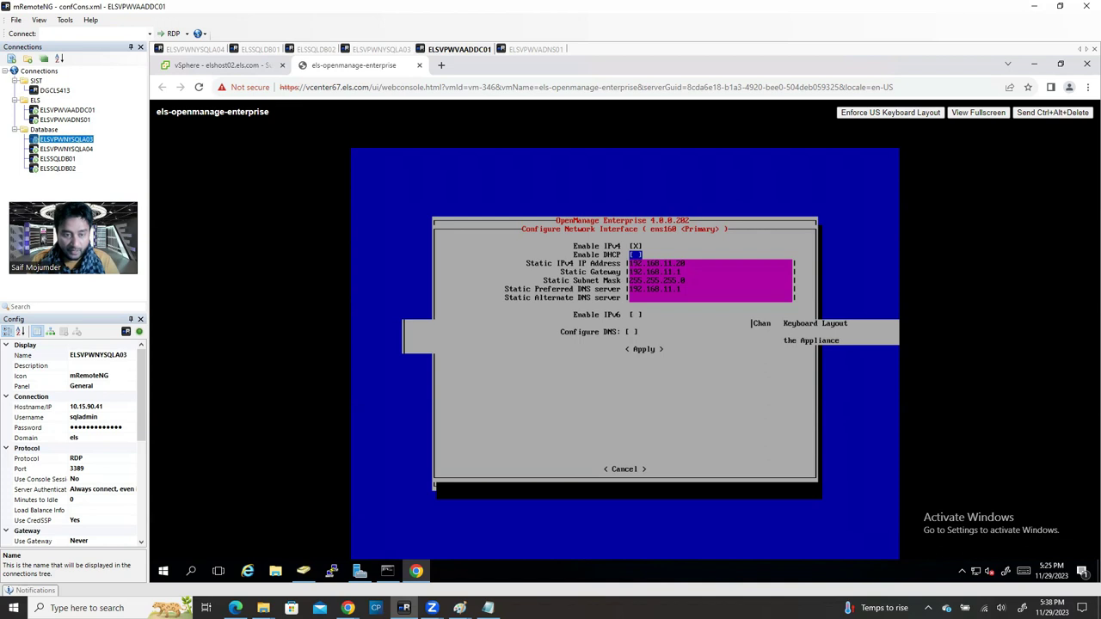
left_click(635, 314)
left_click(635, 255)
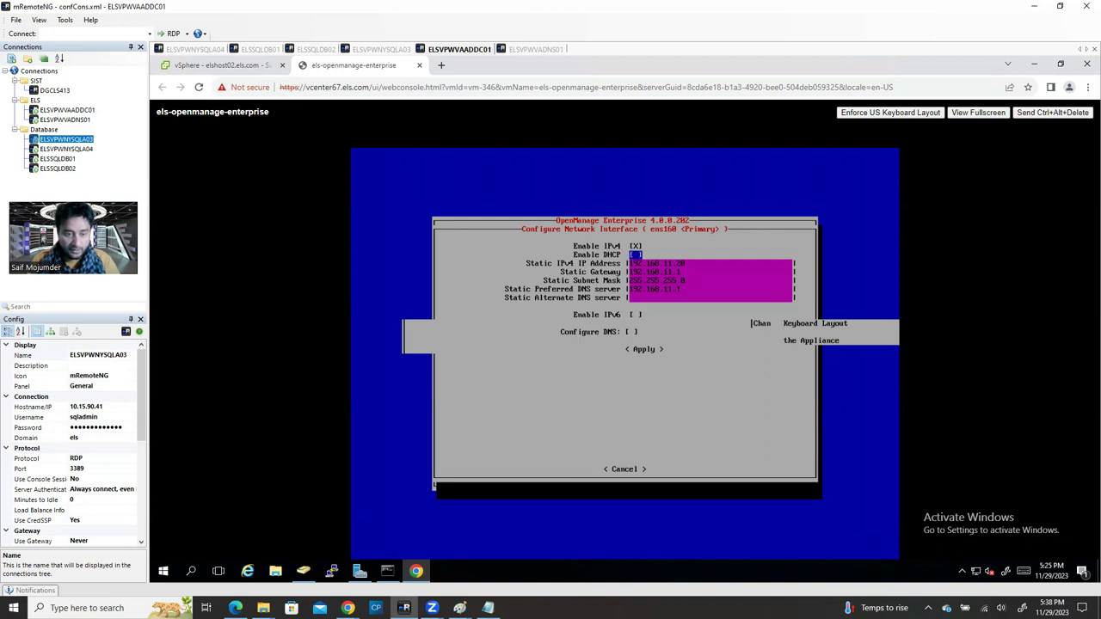
left_click(653, 263)
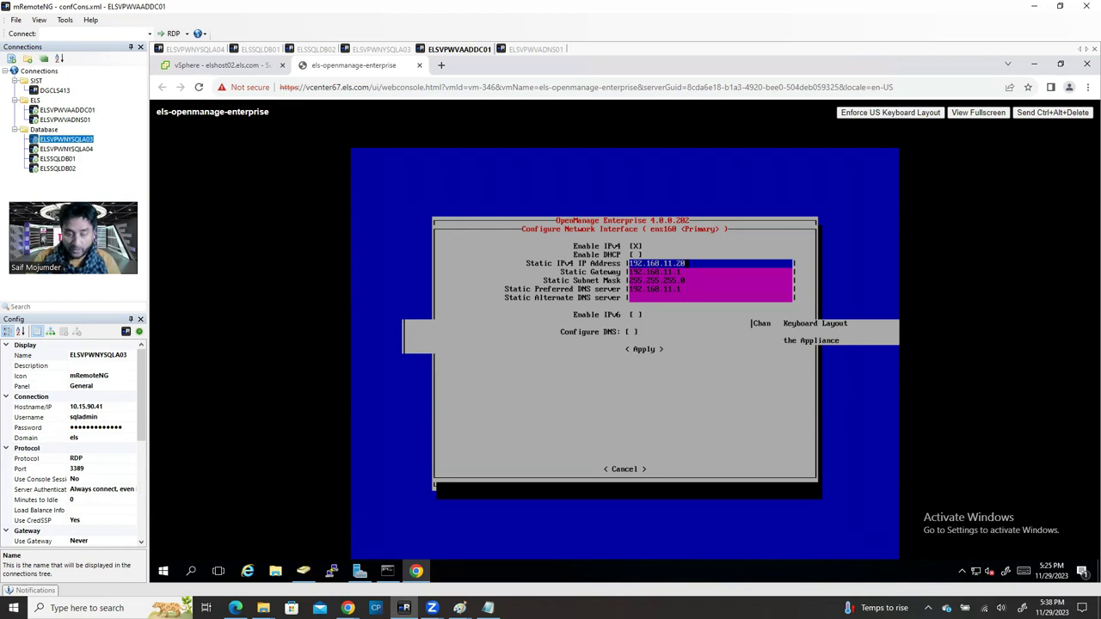
Step: Replace the static IPv4 address with 192.168.11.20
key("BackSpace")
key("BackSpace")
key("BackSpace")
key("BackSpace")
key("BackSpace")
key("BackSpace")
key("BackSpace")
key("BackSpace")
key("BackSpace")
key("BackSpace")
key("BackSpace")
key("BackSpace")
key("BackSpace")
type("192.16")
key("BackSpace")
key("BackSpace")
key("BackSpace")
key("BackSpace")
key("BackSpace")
key("BackSpace")
type("10.15")
key("BackSpace")
key("BackSpace")
key("BackSpace")
key("BackSpace")
key("BackSpace")
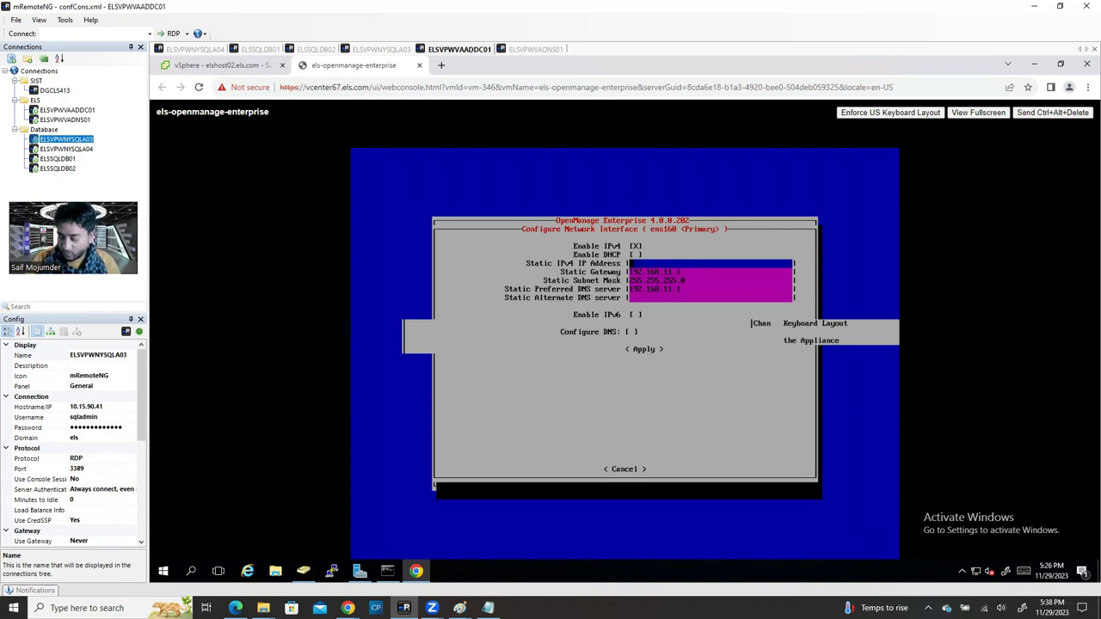
type("192.168")
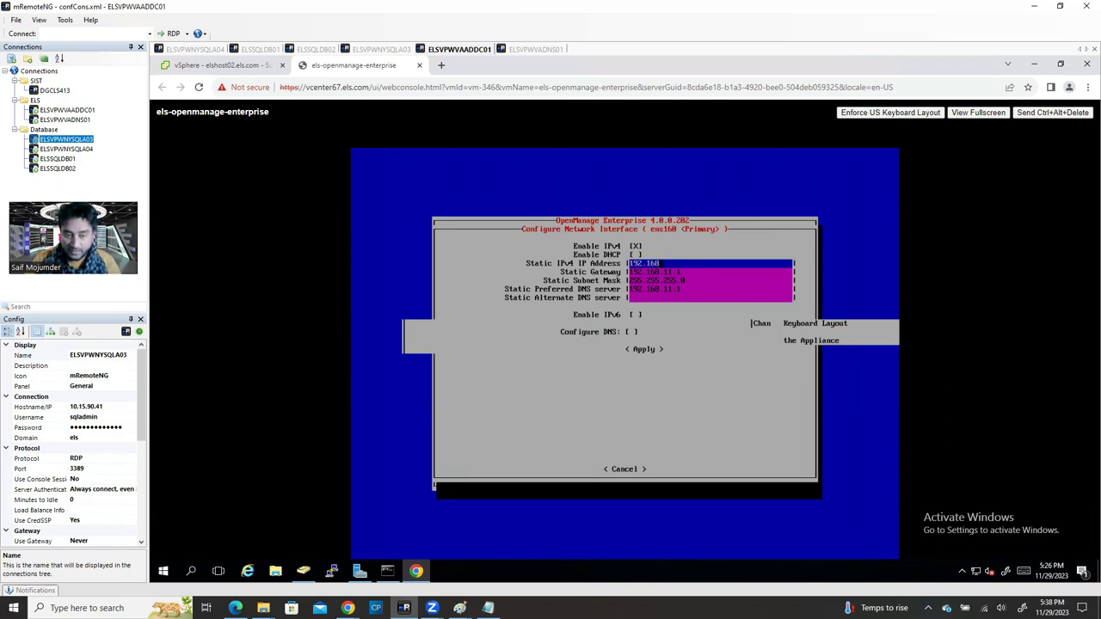
type(".20")
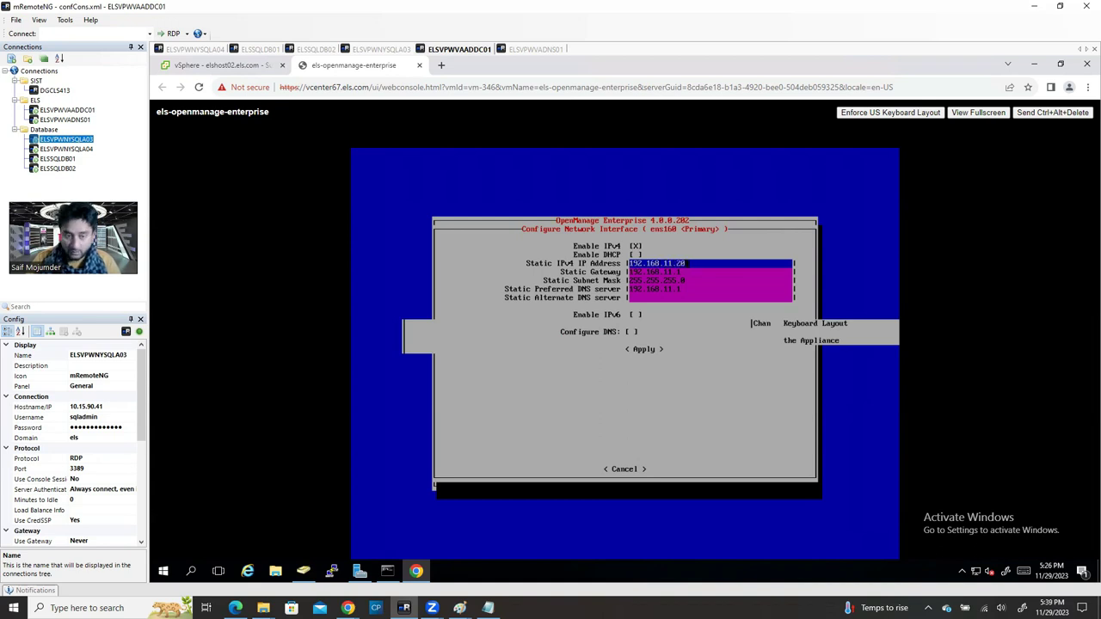
key("Tab")
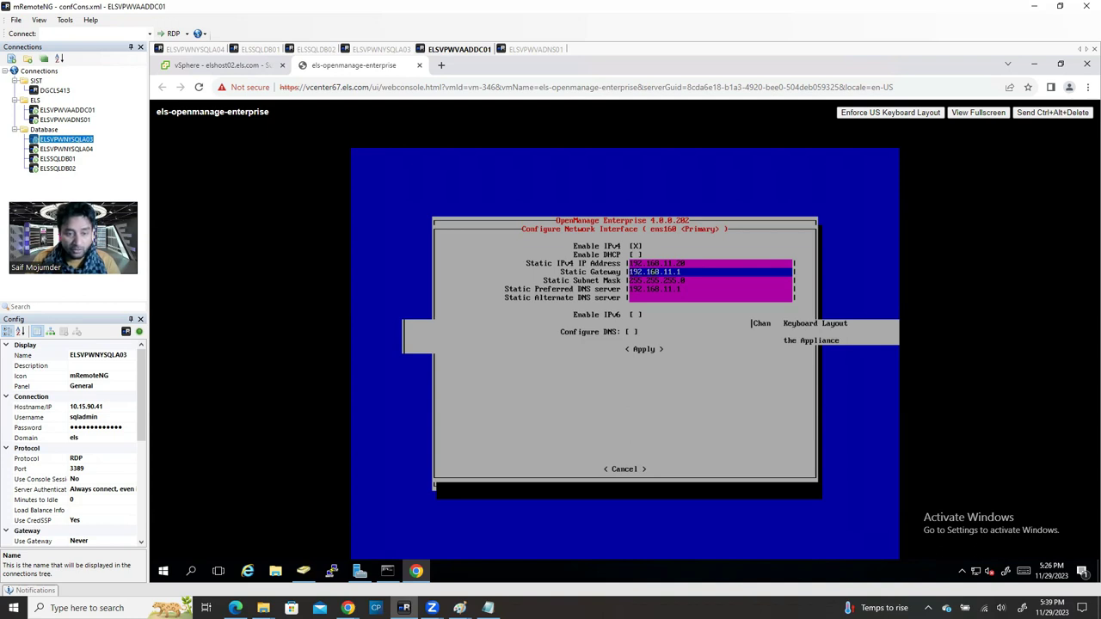
Step: Set the gateway to 192.168.11.1
key("BackSpace")
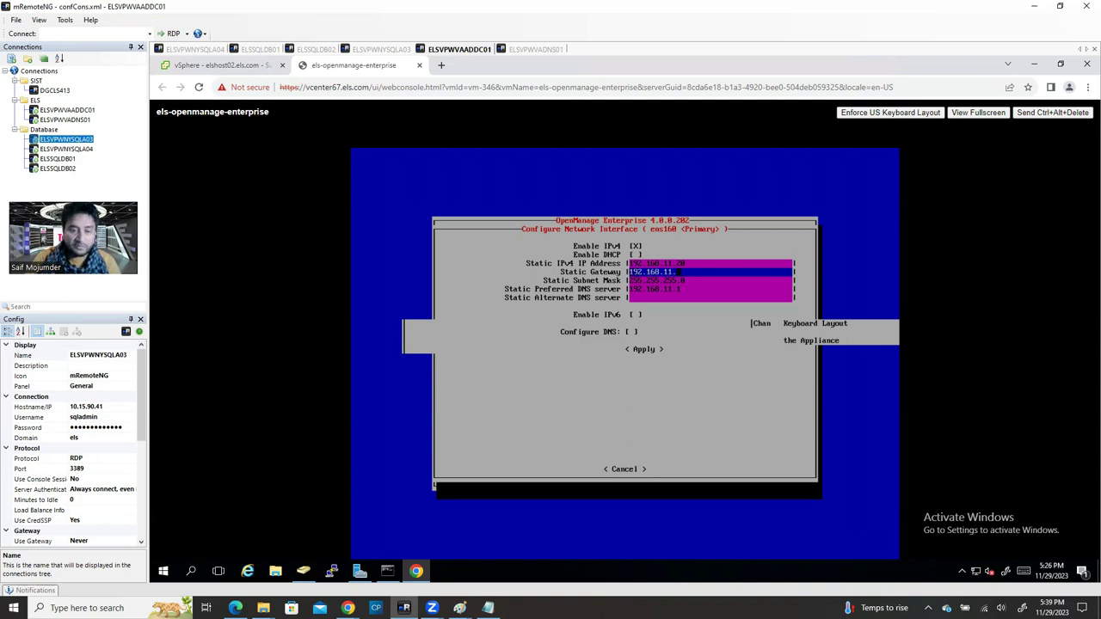
key("BackSpace")
key("BackSpace")
key("BackSpace")
key("BackSpace")
key("BackSpace")
key("BackSpace")
key("BackSpace")
key("BackSpace")
key("BackSpace")
key("BackSpace")
type("19")
key("BackSpace")
key("BackSpace")
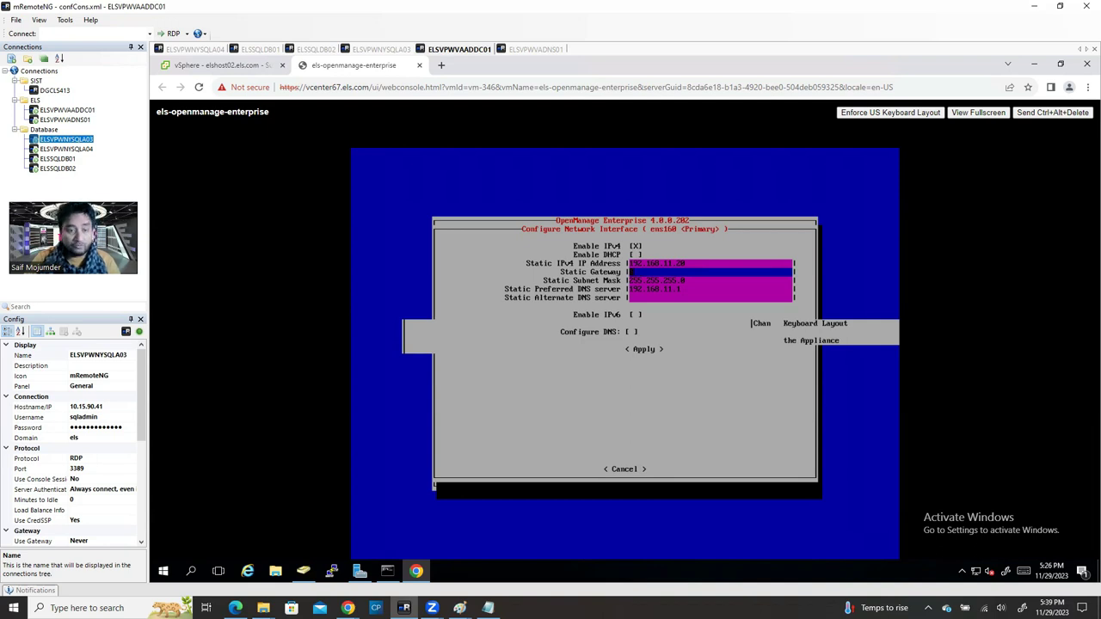
type("10.15.255")
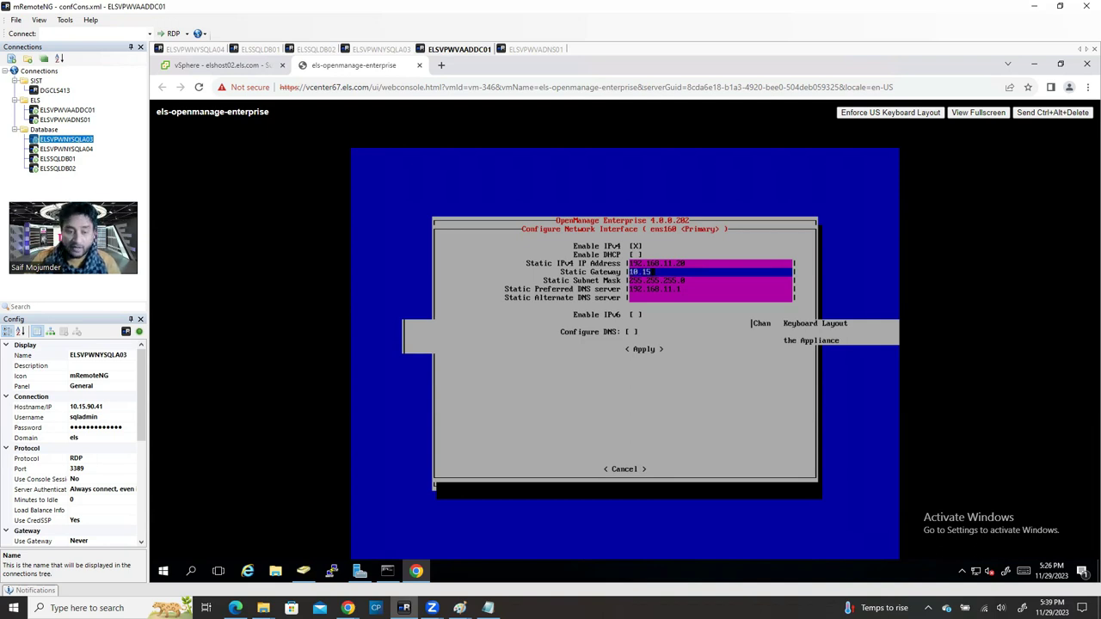
key("BackSpace")
key("BackSpace")
key("BackSpace")
key("BackSpace")
key("BackSpace")
key("BackSpace")
key("BackSpace")
key("BackSpace")
key("BackSpace")
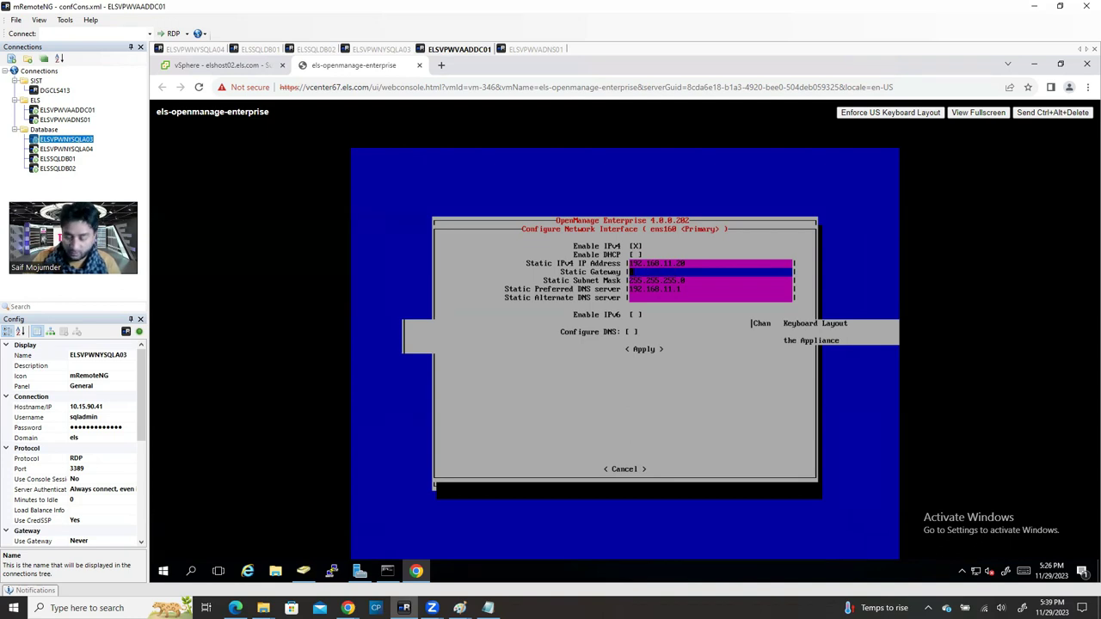
type("192.168.11.1")
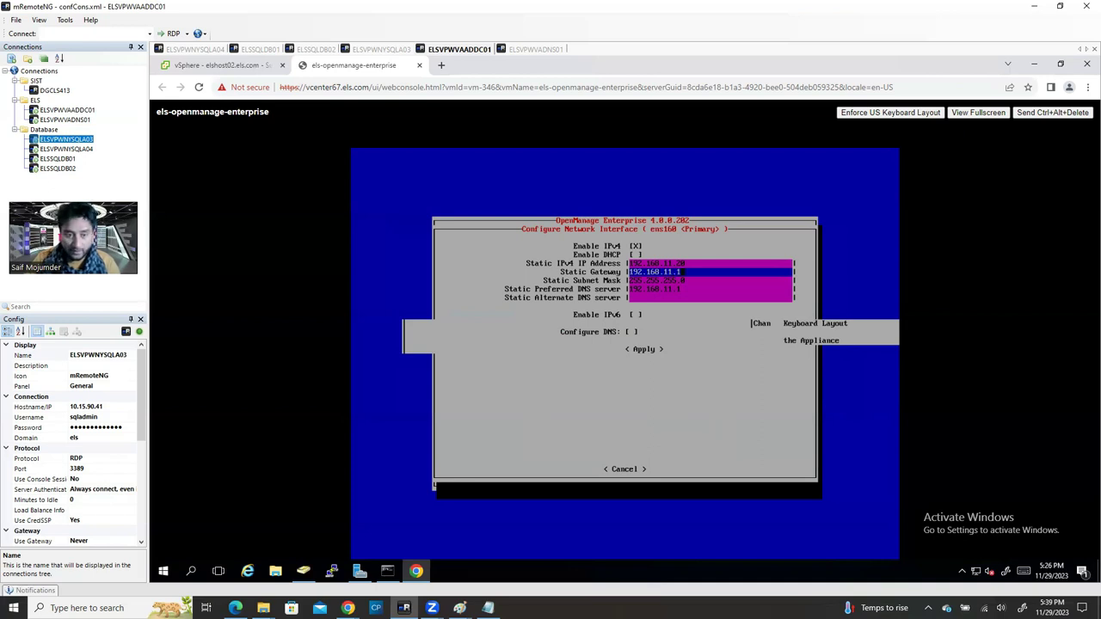
Step: Set preferred DNS to 192.168.1.4 and alternate DNS to 10.15.90.4
left_click(655, 280)
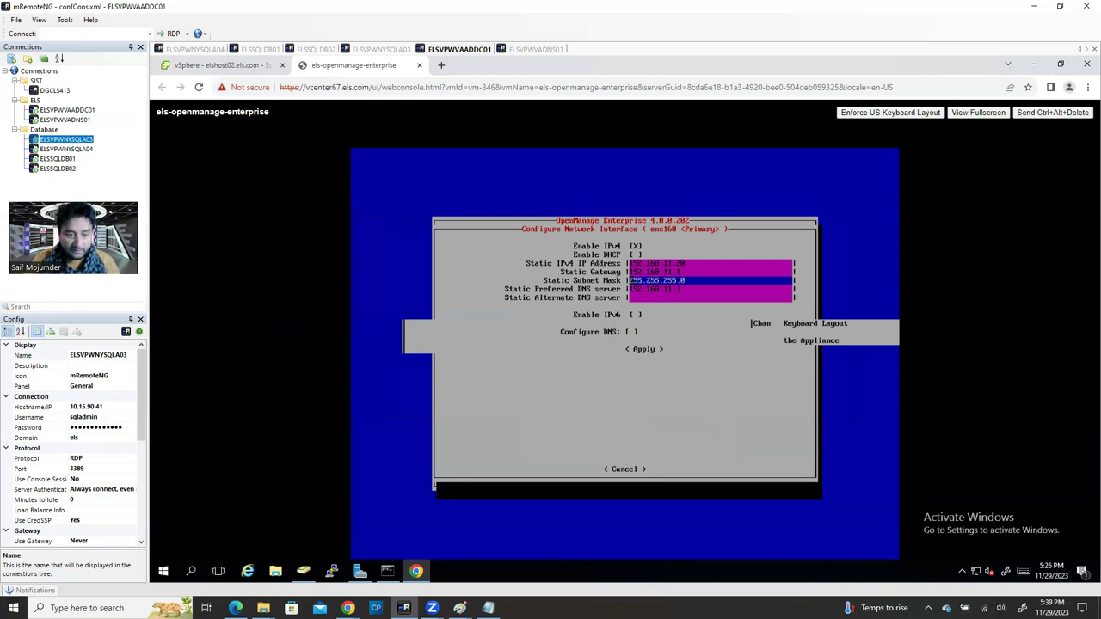
left_click(655, 289)
left_click(656, 297)
left_click(655, 289)
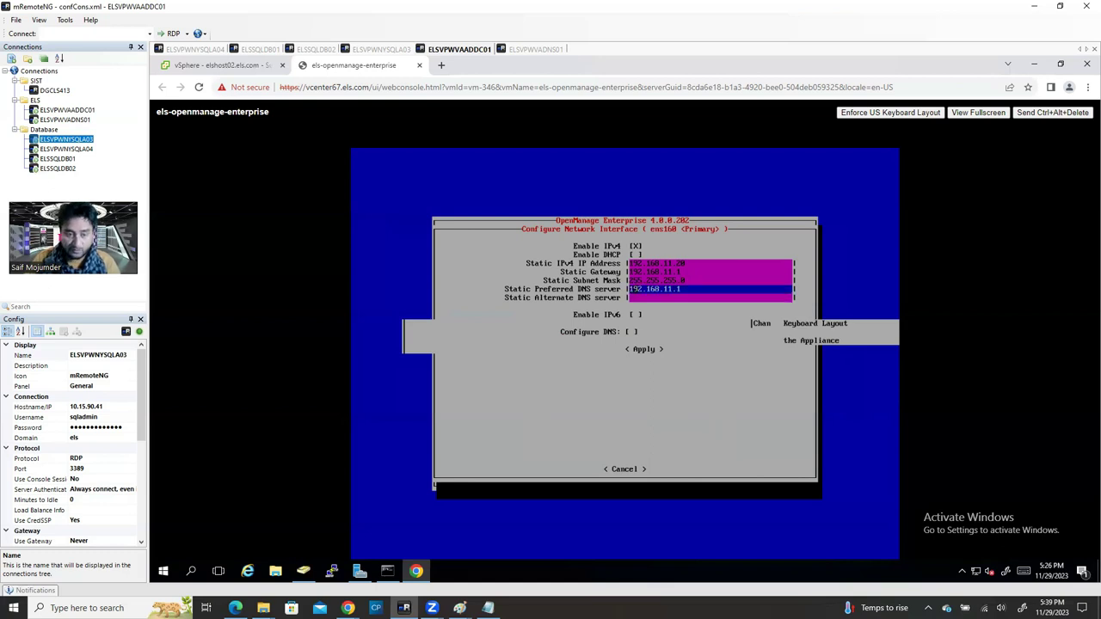
key("BackSpace")
key("BackSpace")
key("BackSpace")
key("BackSpace")
key("BackSpace")
key("BackSpace")
key("BackSpace")
key("BackSpace")
key("BackSpace")
key("BackSpace")
key("BackSpace")
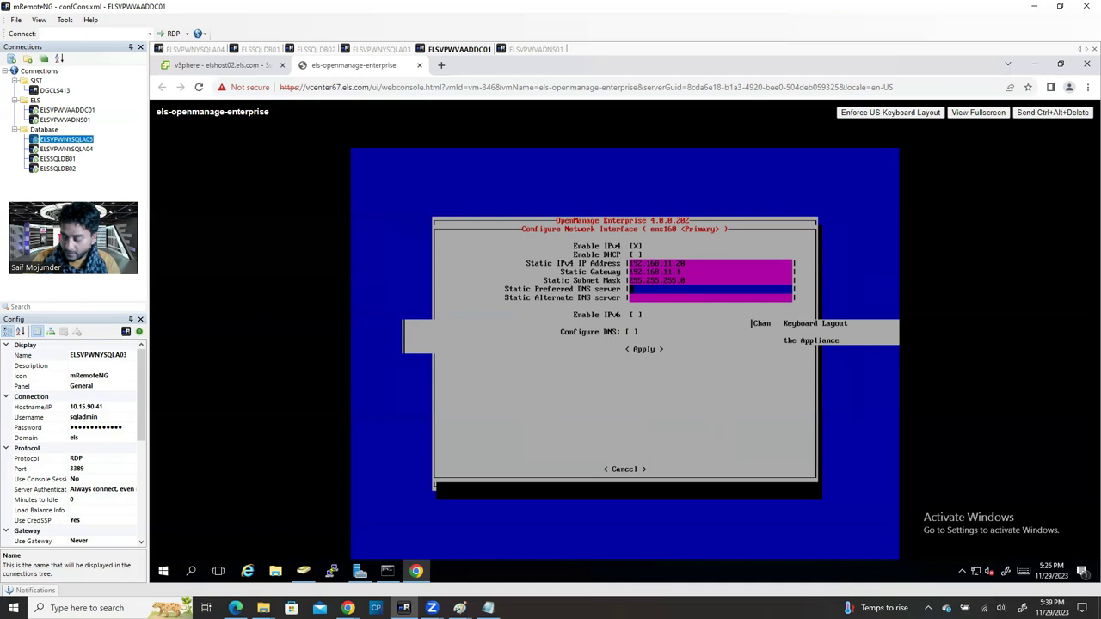
type("92.168.")
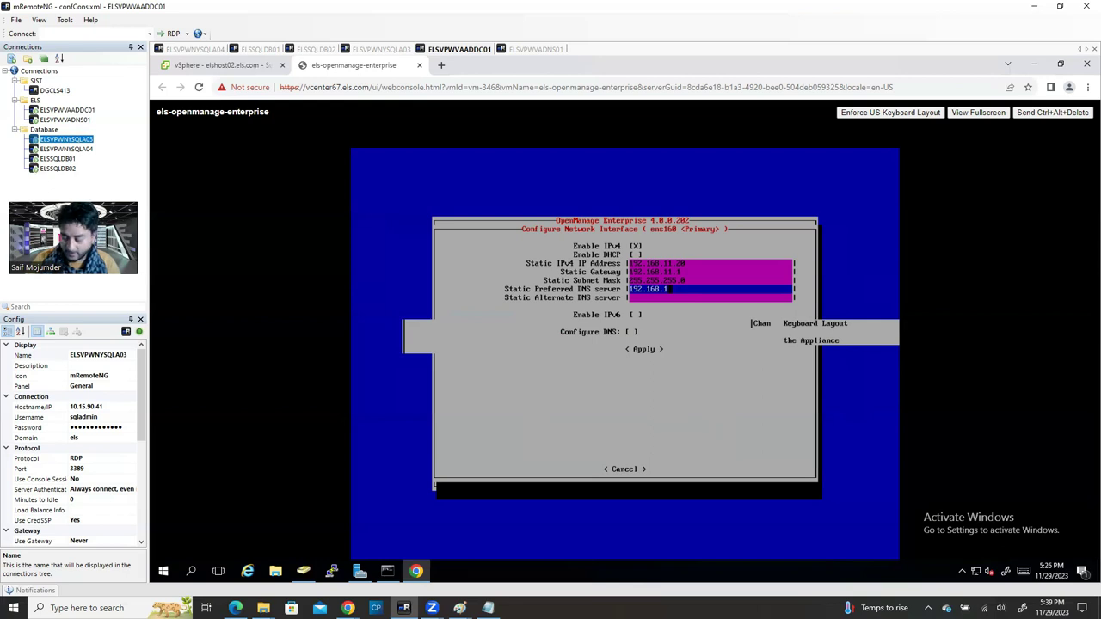
type("1.4")
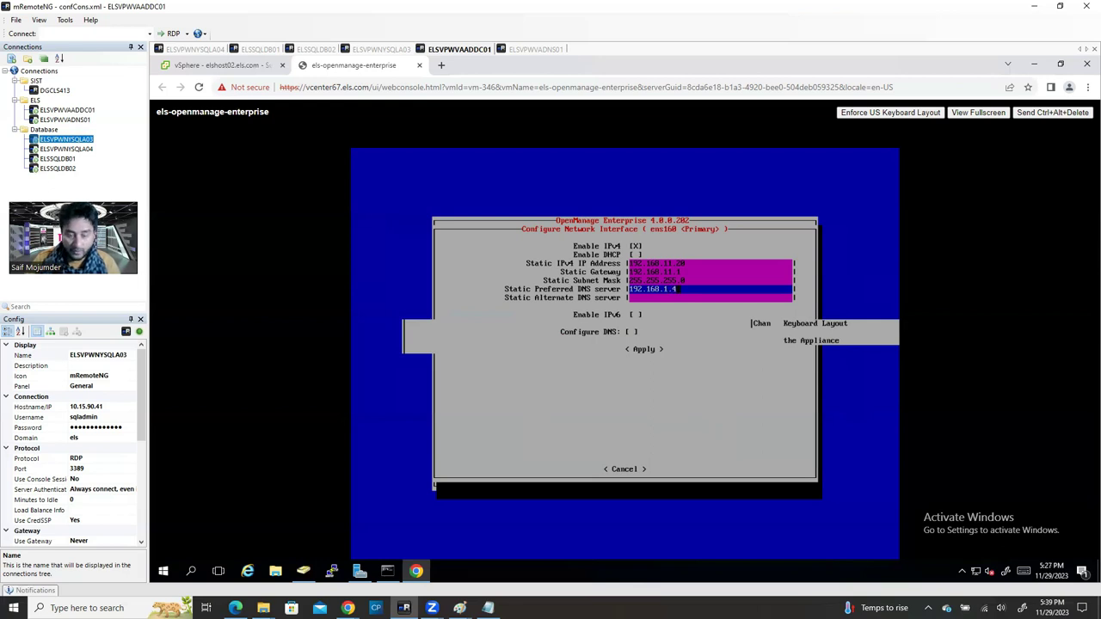
key("Tab")
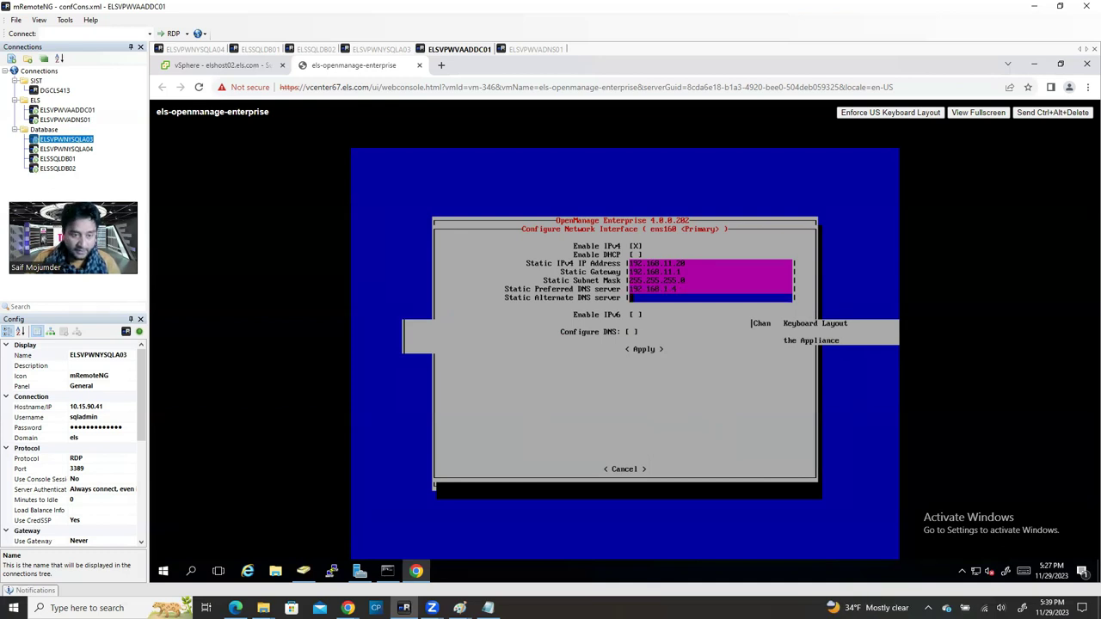
type("10.15.90.4")
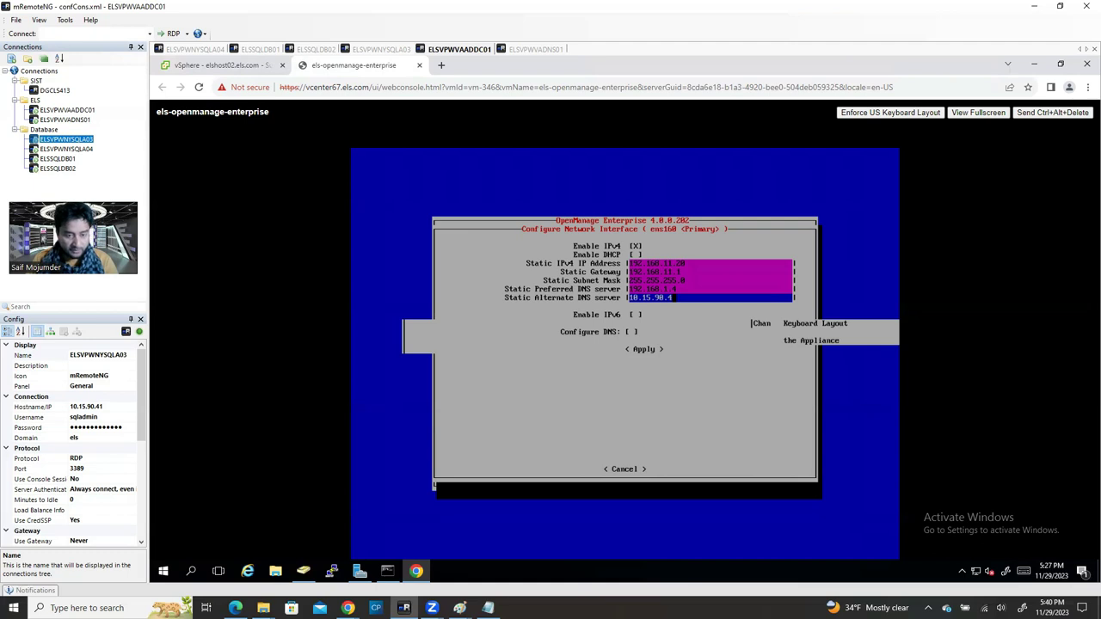
key("Down")
key("Down")
key("Down")
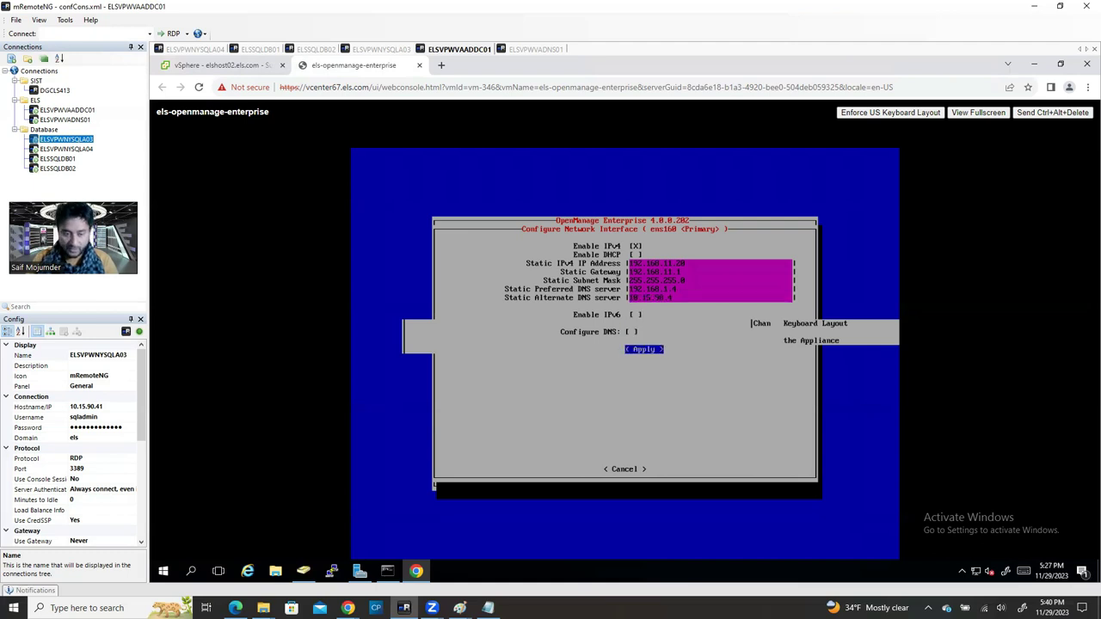
Step: Apply the ens160 changes with the admin password, acknowledging the Apply Changes and IPv6 notices
key("Return")
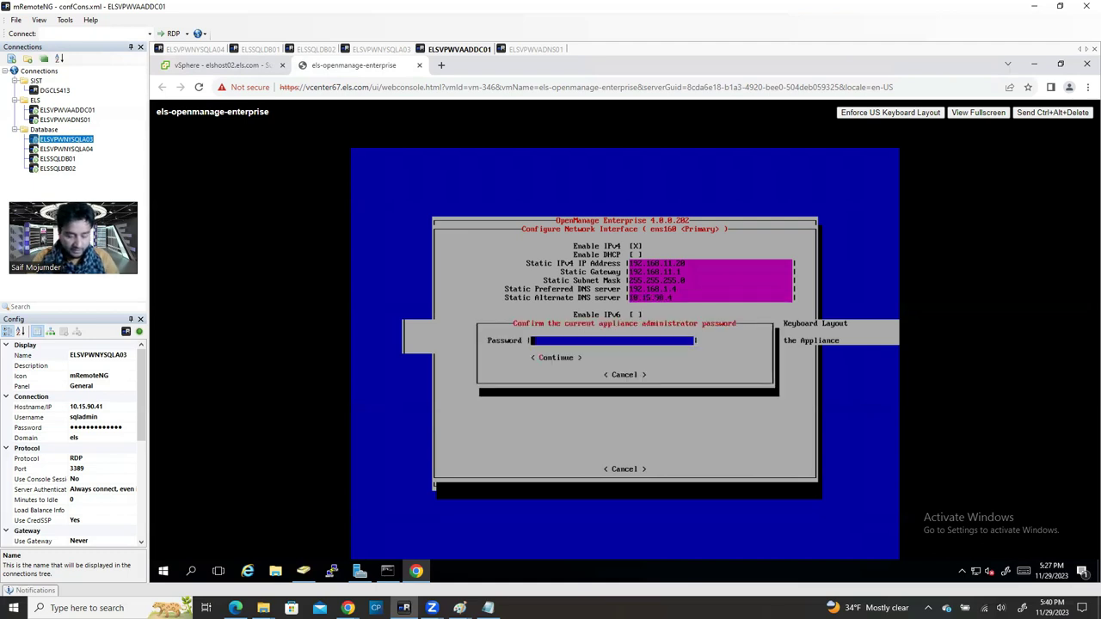
type("********")
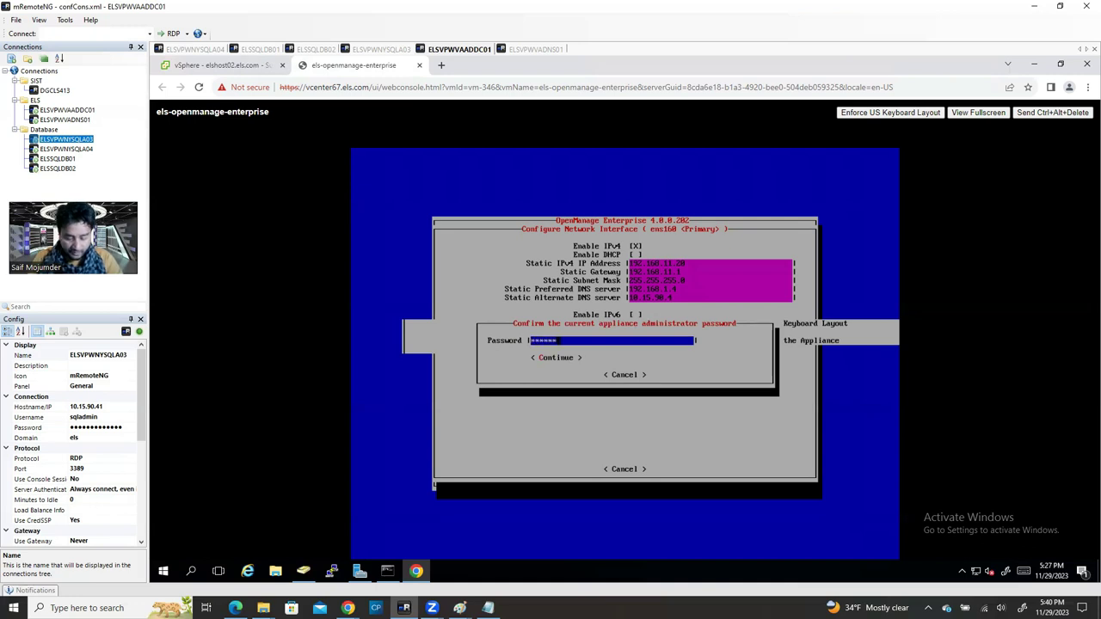
type("****")
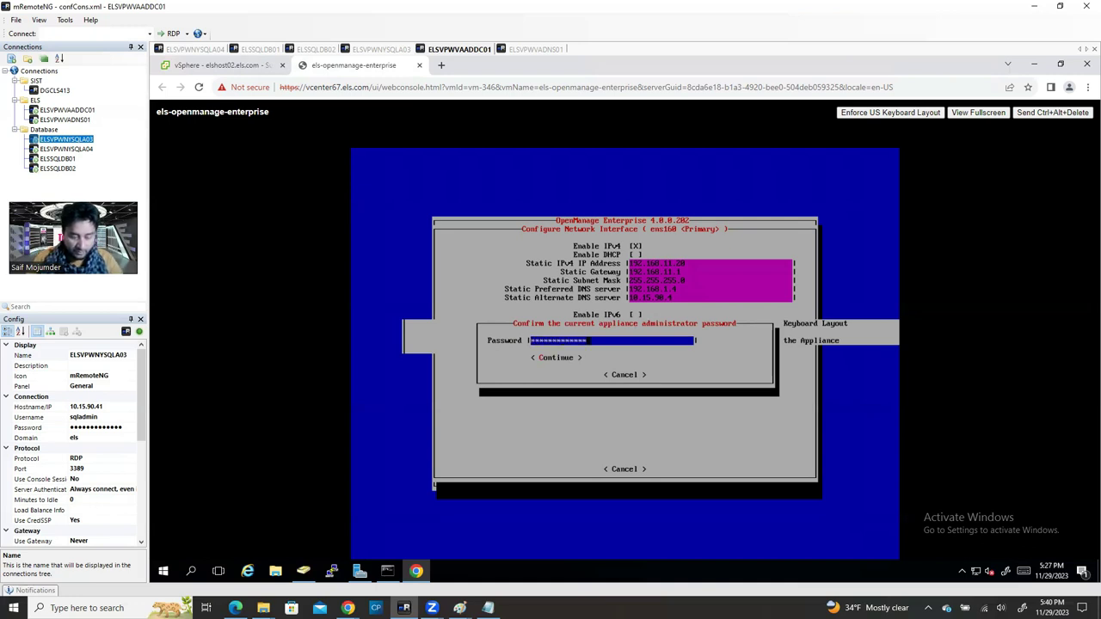
key("Tab")
key("Return")
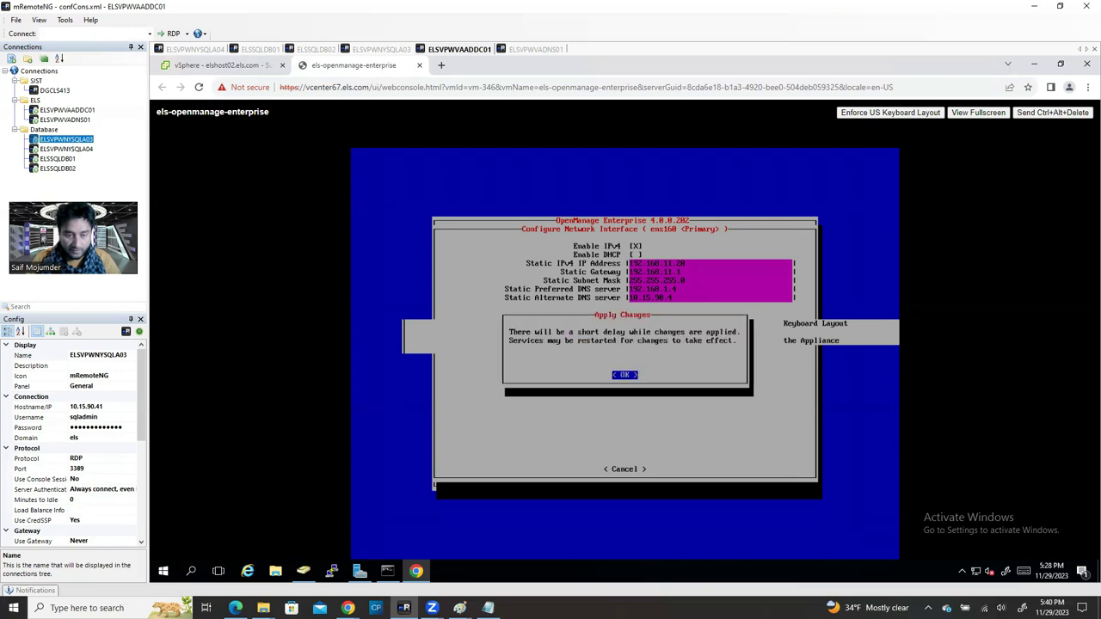
key("Return")
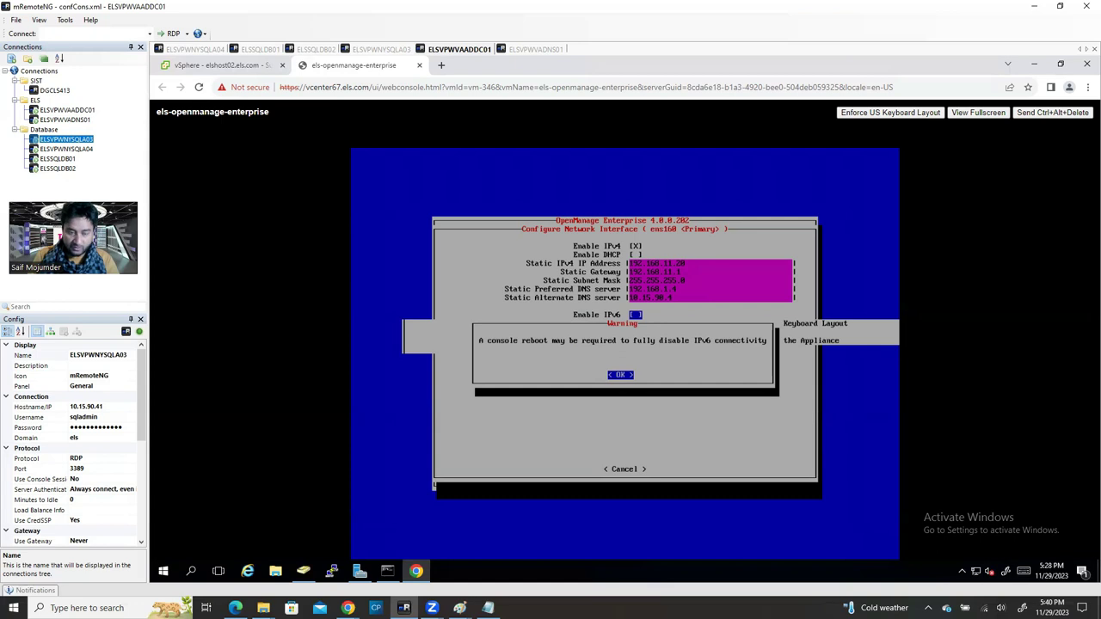
key("Return")
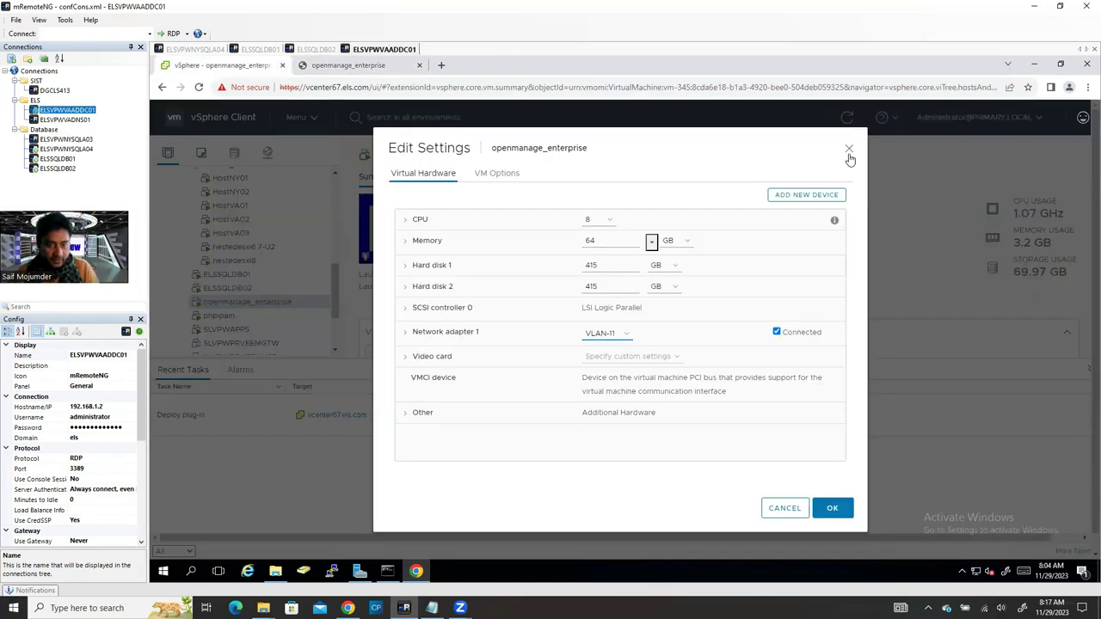
Step: Close Edit Settings and open DNS Manager on ELSVPWVADNS01 to check the openmanage A record
left_click(848, 151)
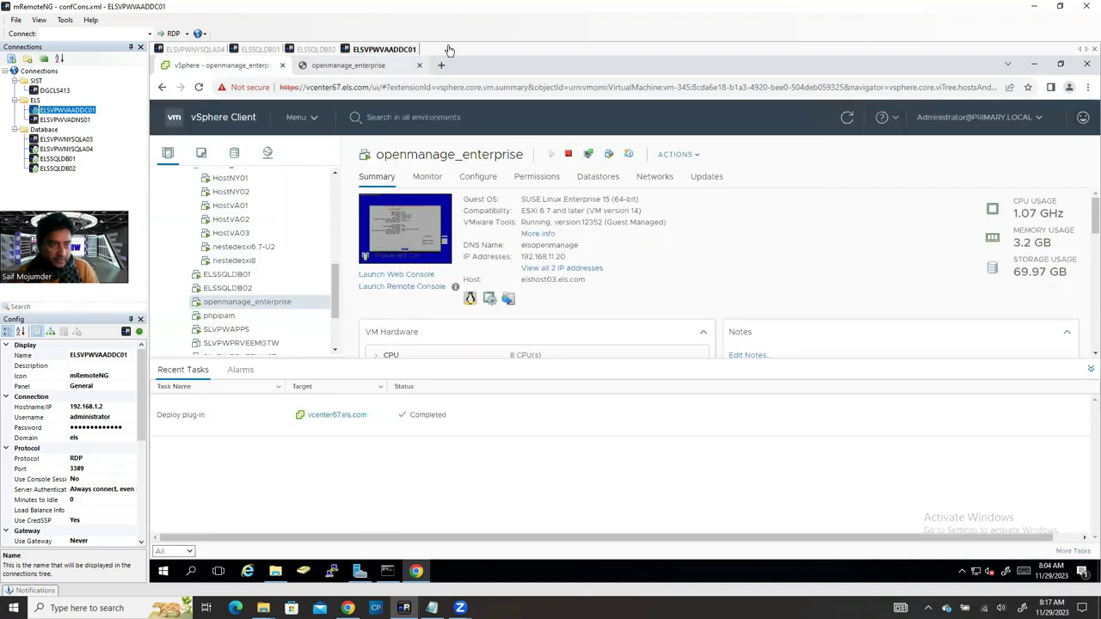
double_click(66, 119)
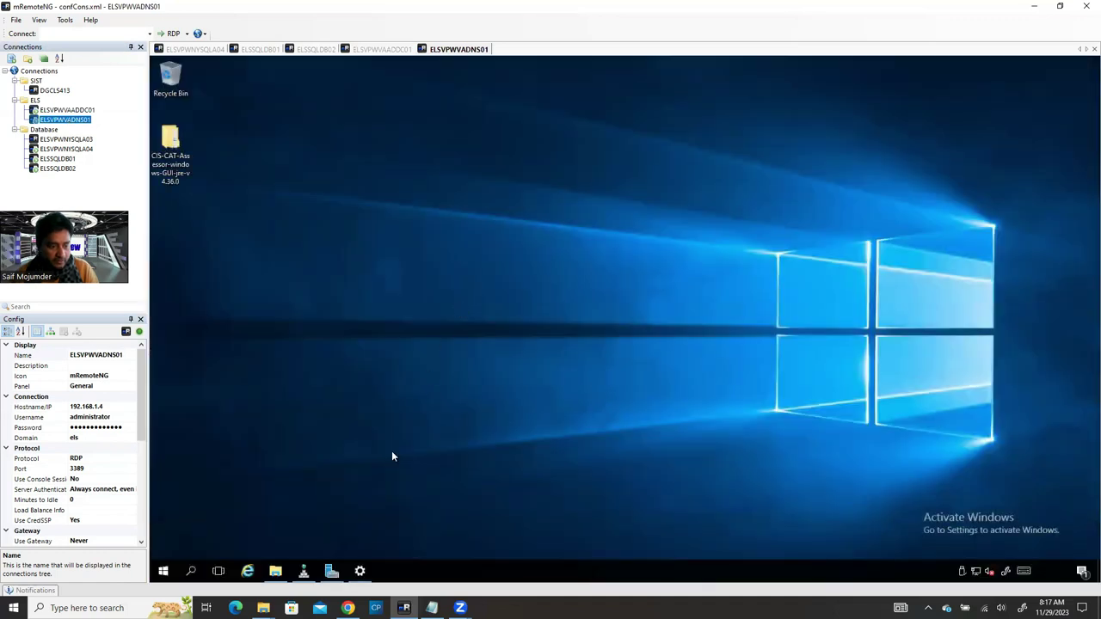
left_click(302, 571)
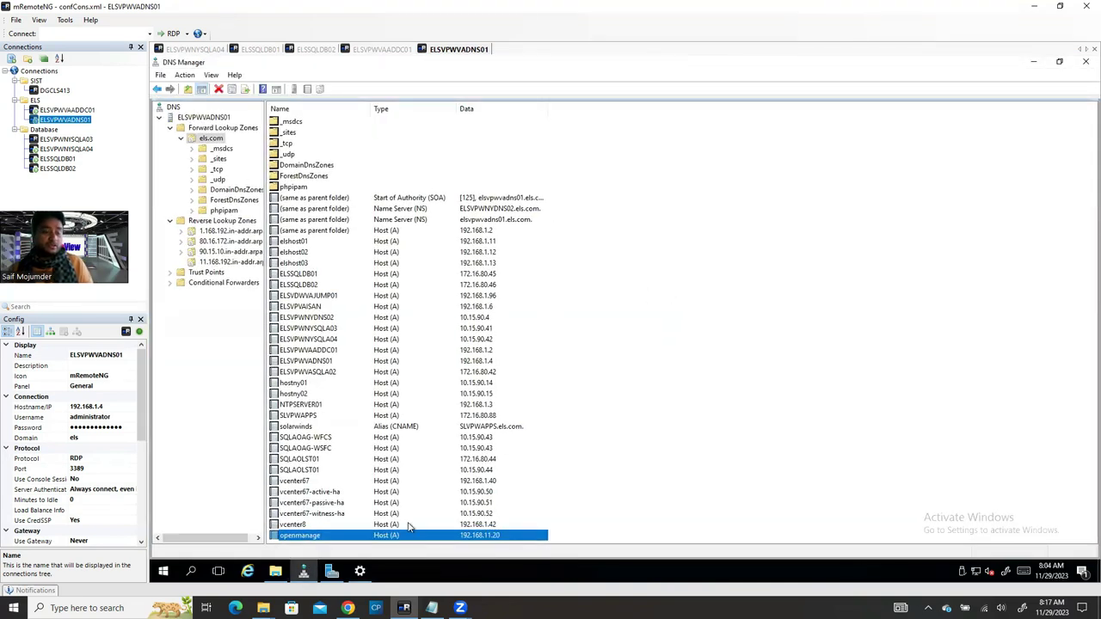
Step: Return to the vSphere Client browser window and start a new blank tab
left_click(348, 608)
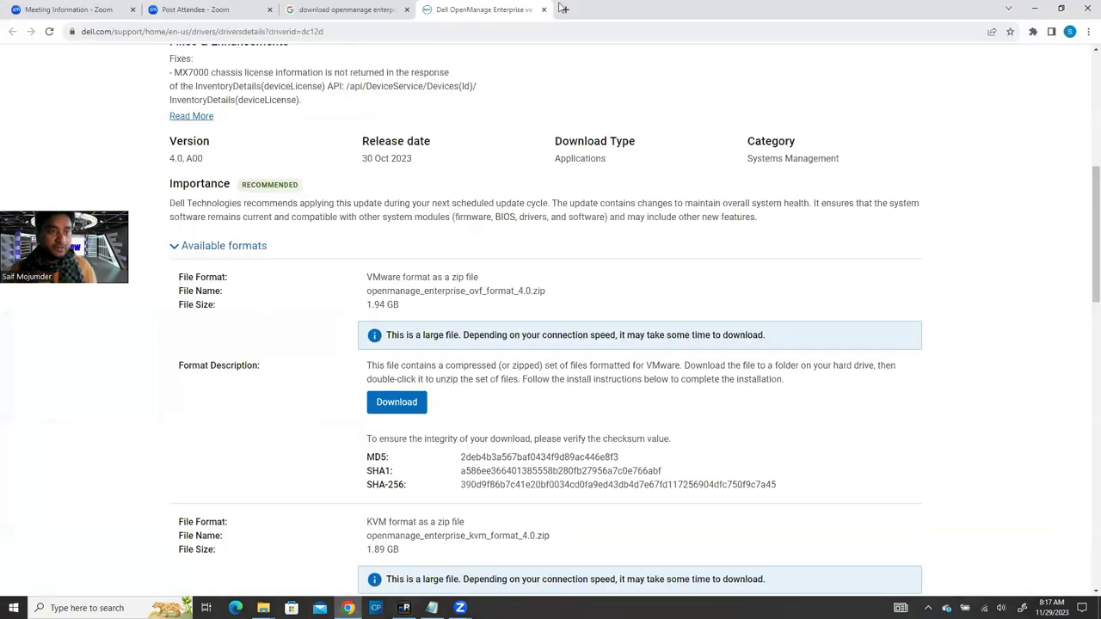
left_click(403, 608)
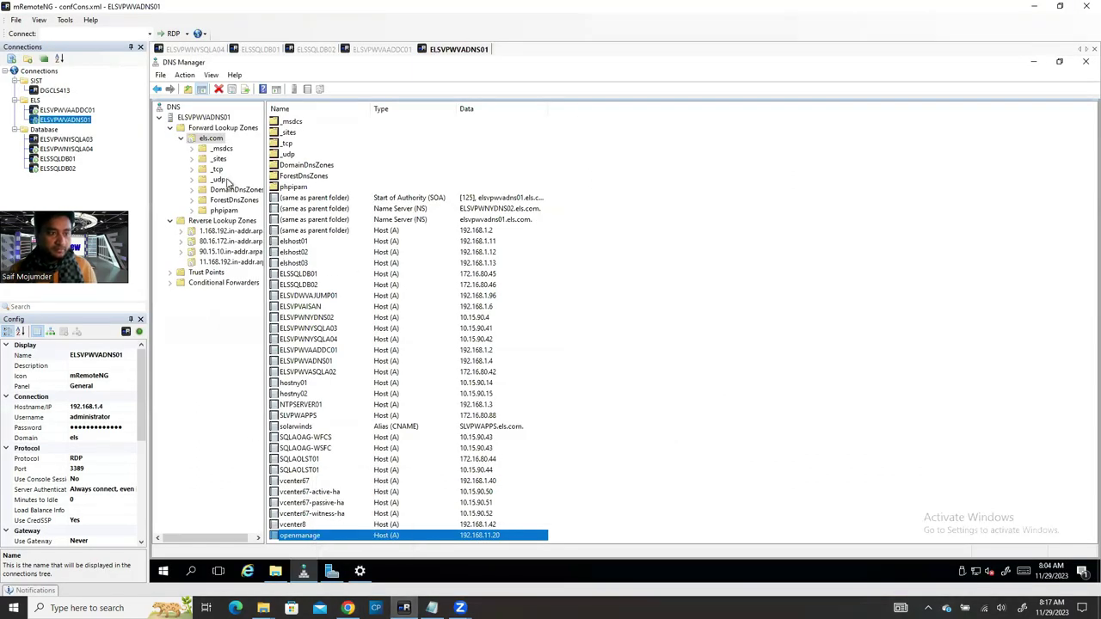
left_click(365, 49)
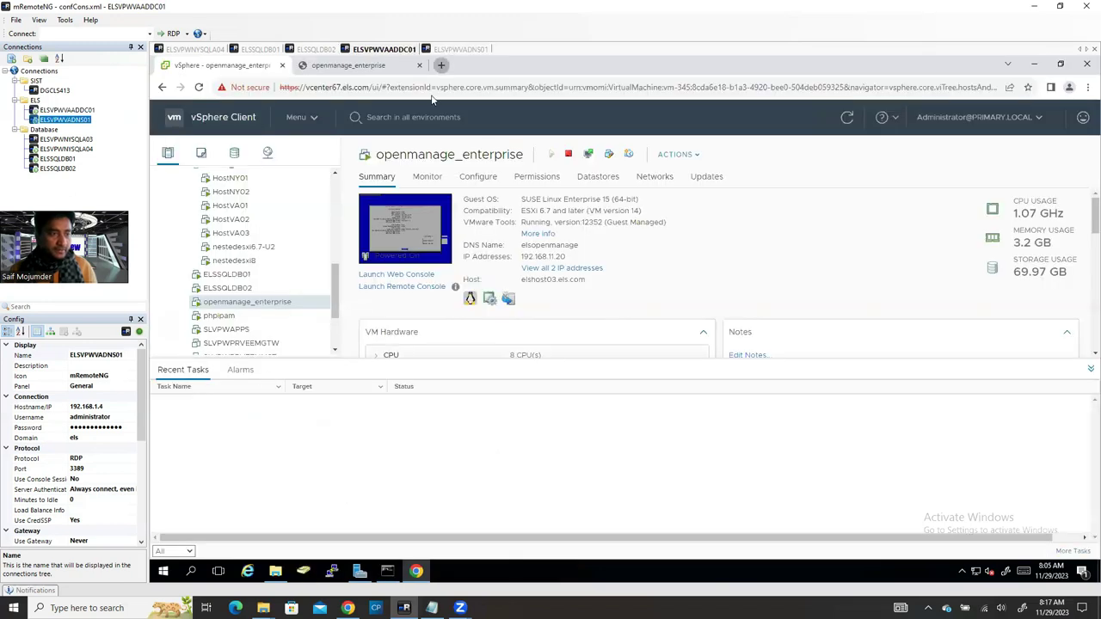
left_click(441, 65)
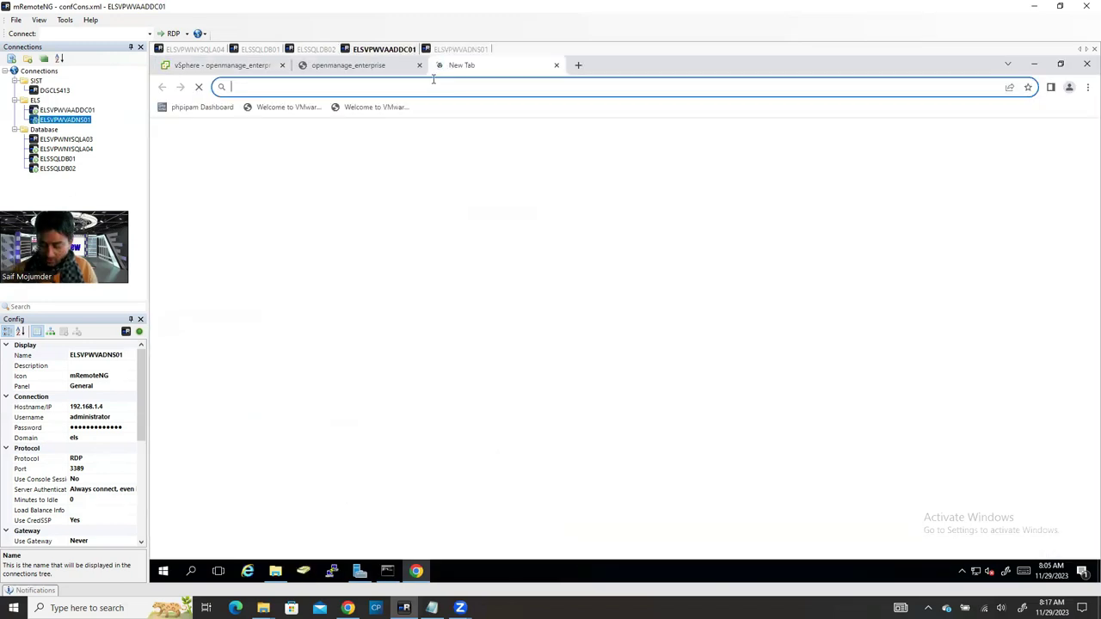
Step: Browse to 192.168.11.20 and proceed past the untrusted certificate warning via Advanced
type("192.168.1")
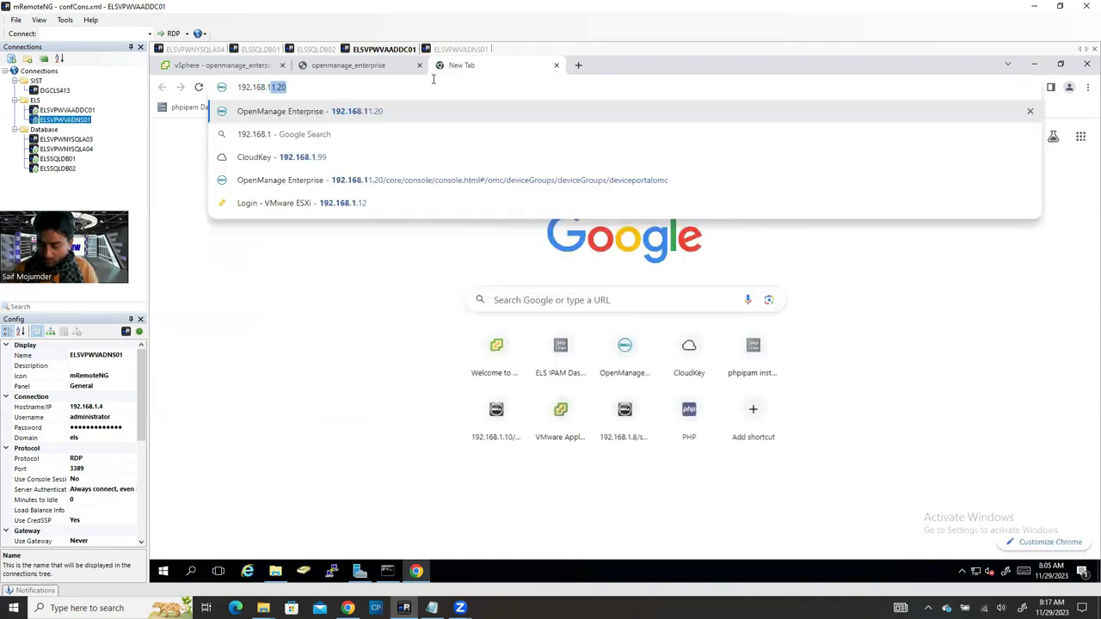
type("1.20")
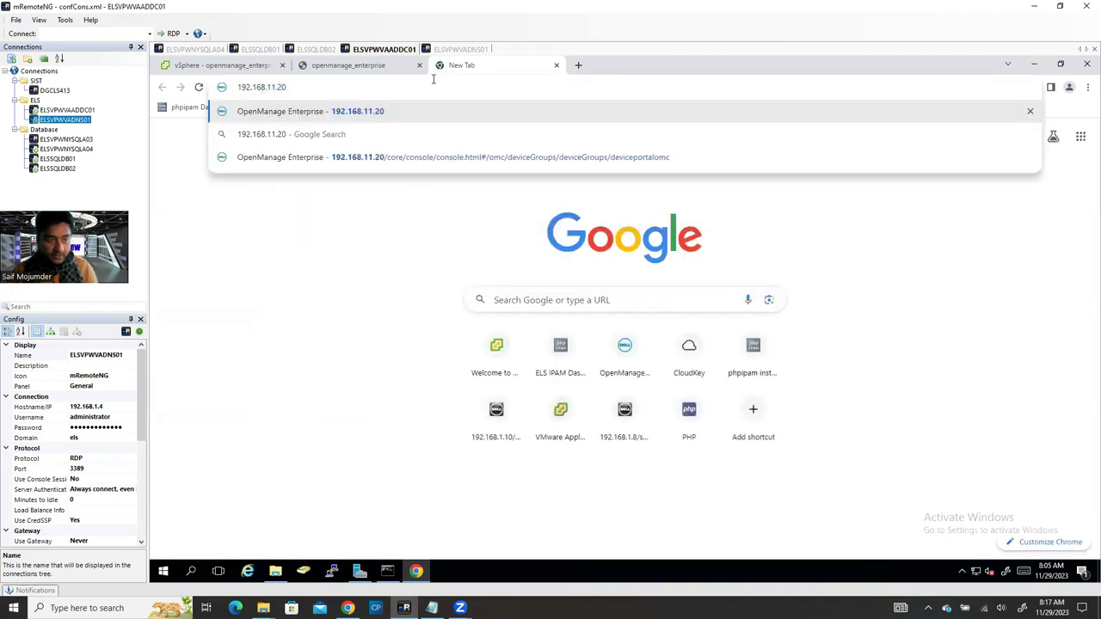
key("Return")
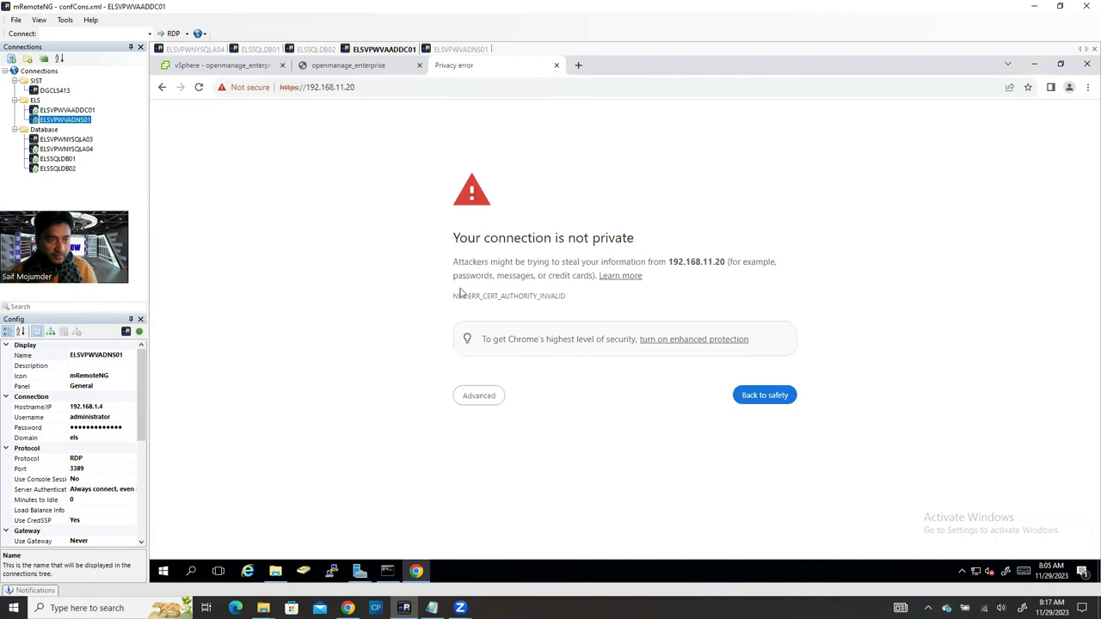
left_click(475, 394)
left_click(493, 487)
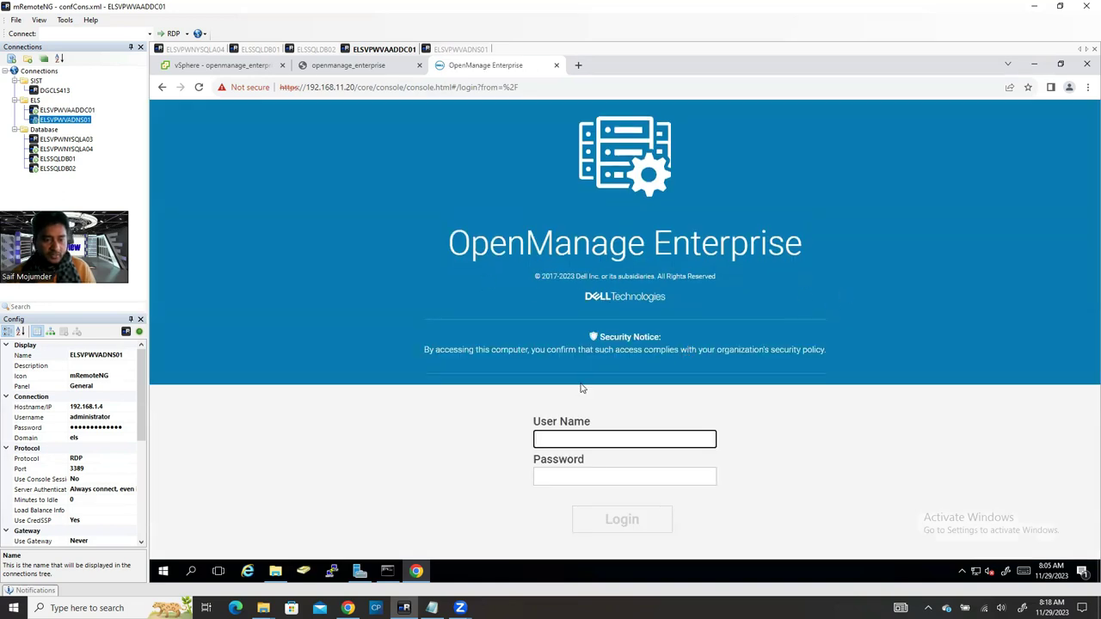
Step: Log in to the OpenManage Enterprise web console as admin with the account password
left_click(566, 438)
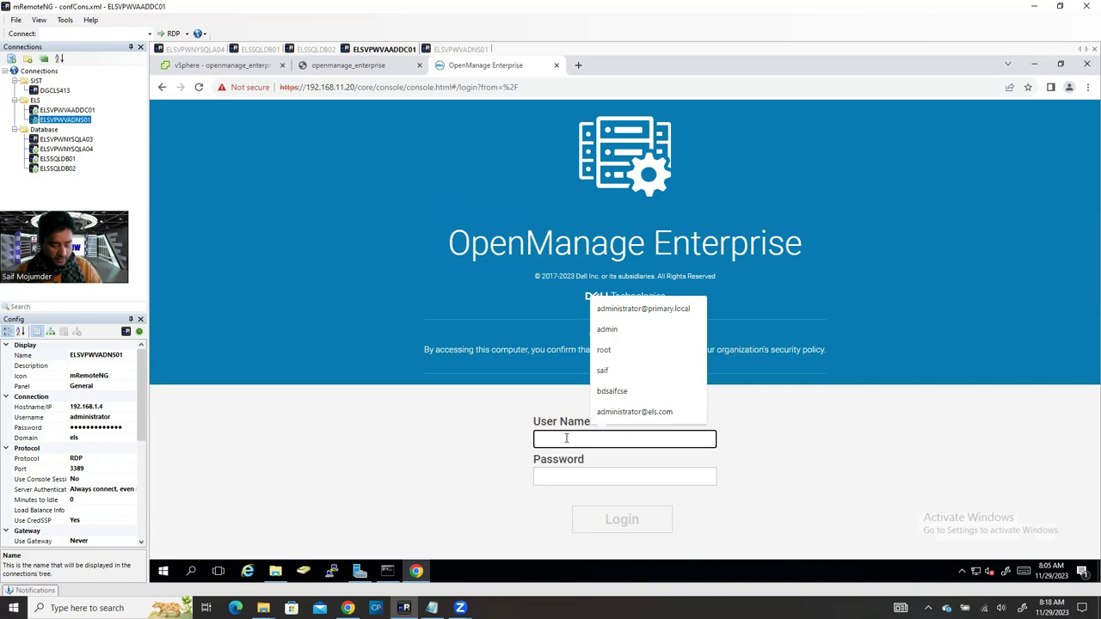
type("admin")
key("Tab")
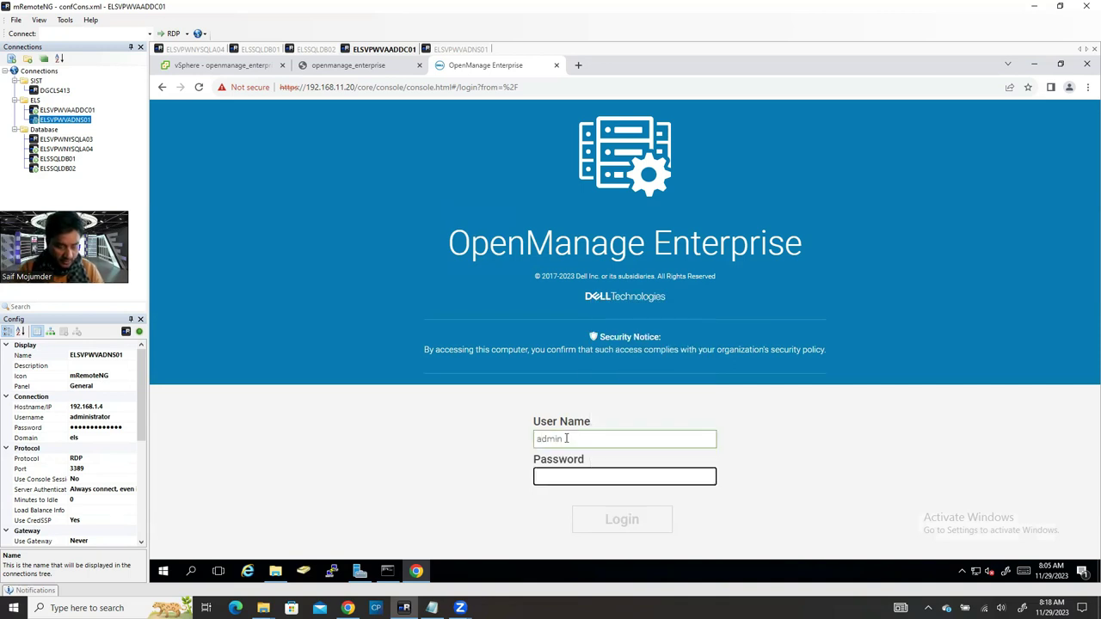
type("************")
key("Return")
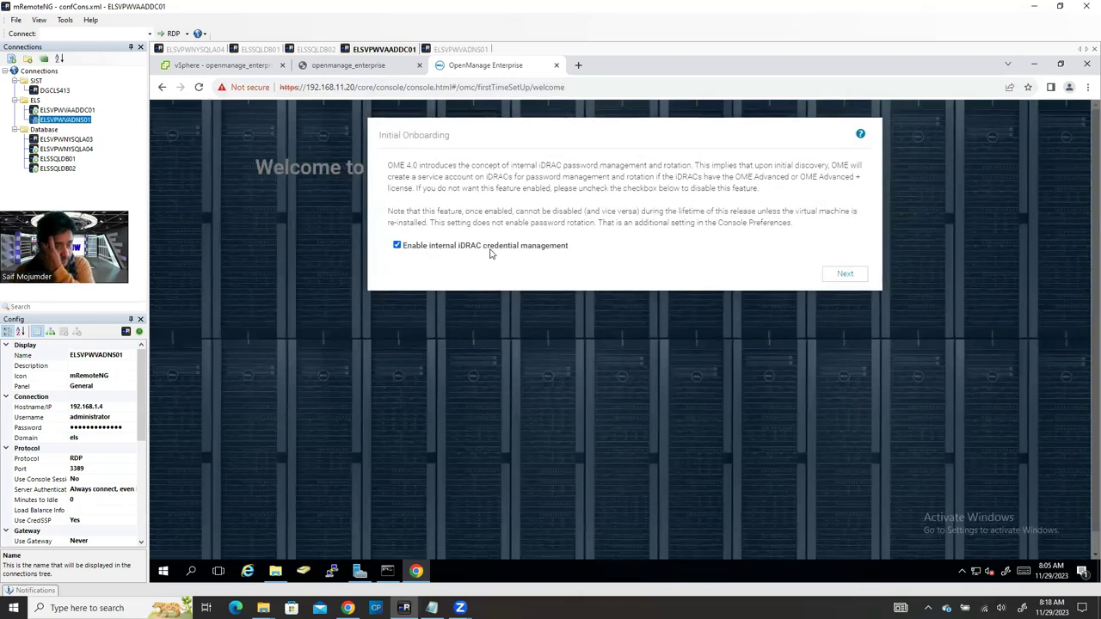
Step: Choose 'This will be a new OME 4.0 appliance' in the onboarding wizard
left_click(845, 275)
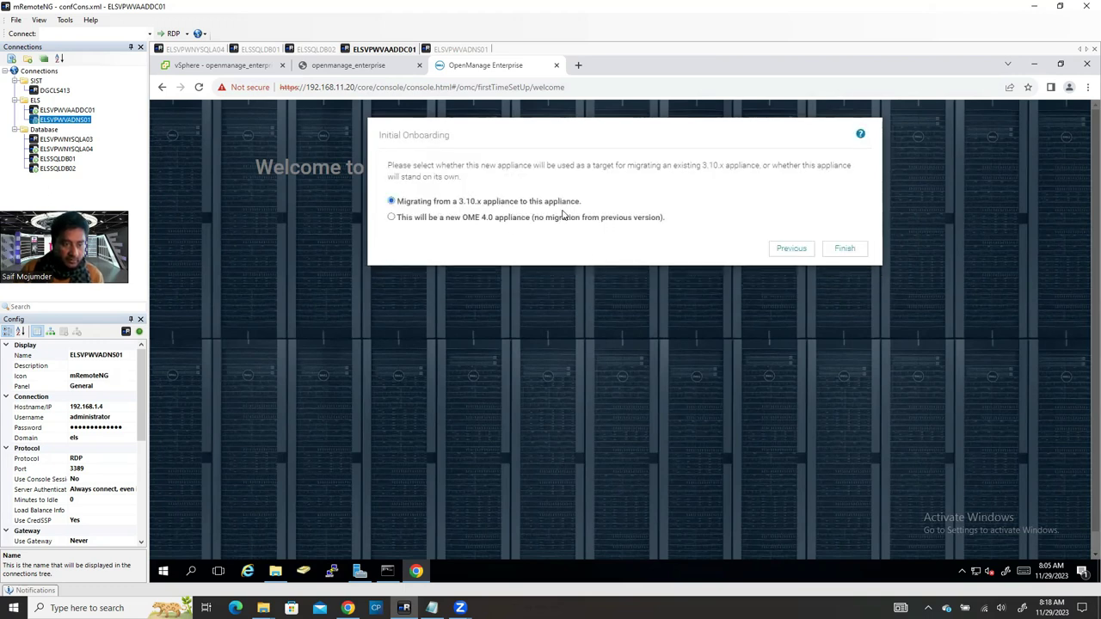
left_click(456, 222)
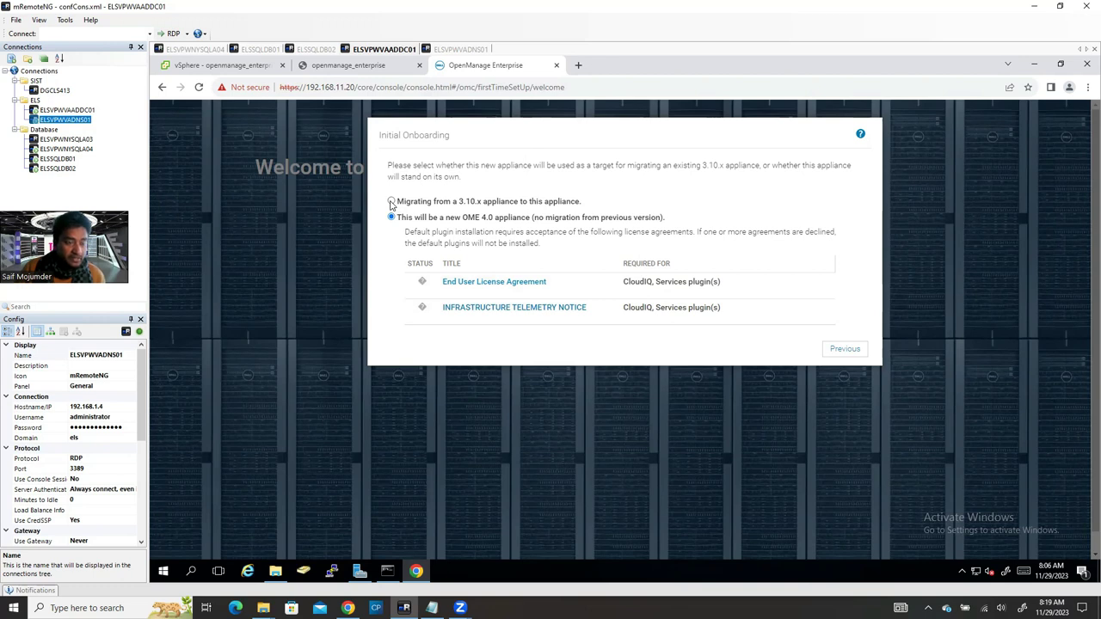
left_click(391, 202)
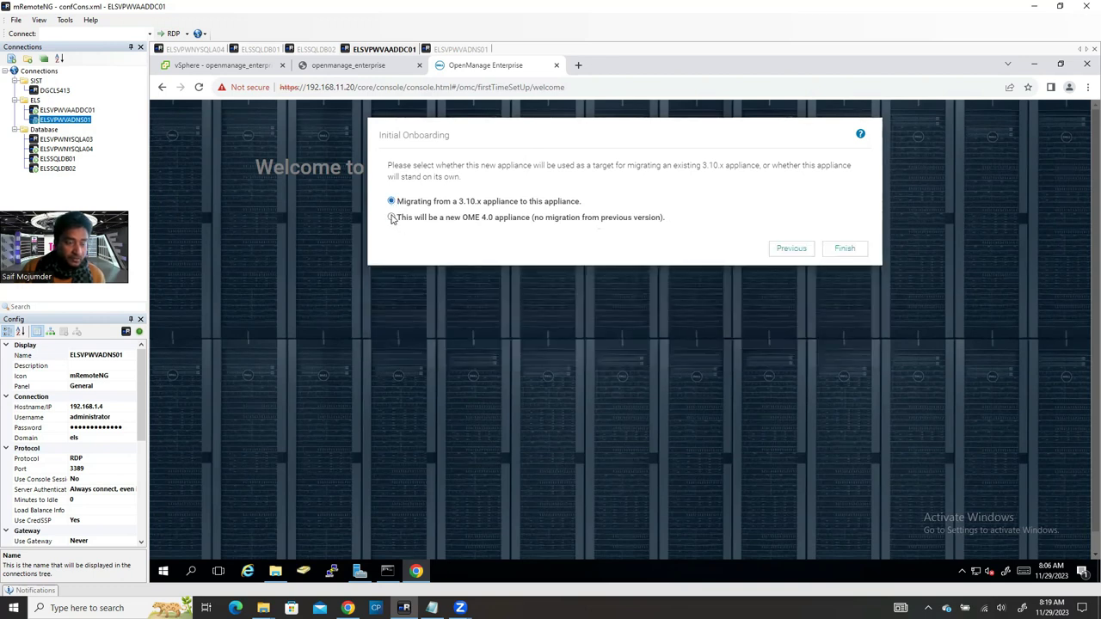
left_click(392, 217)
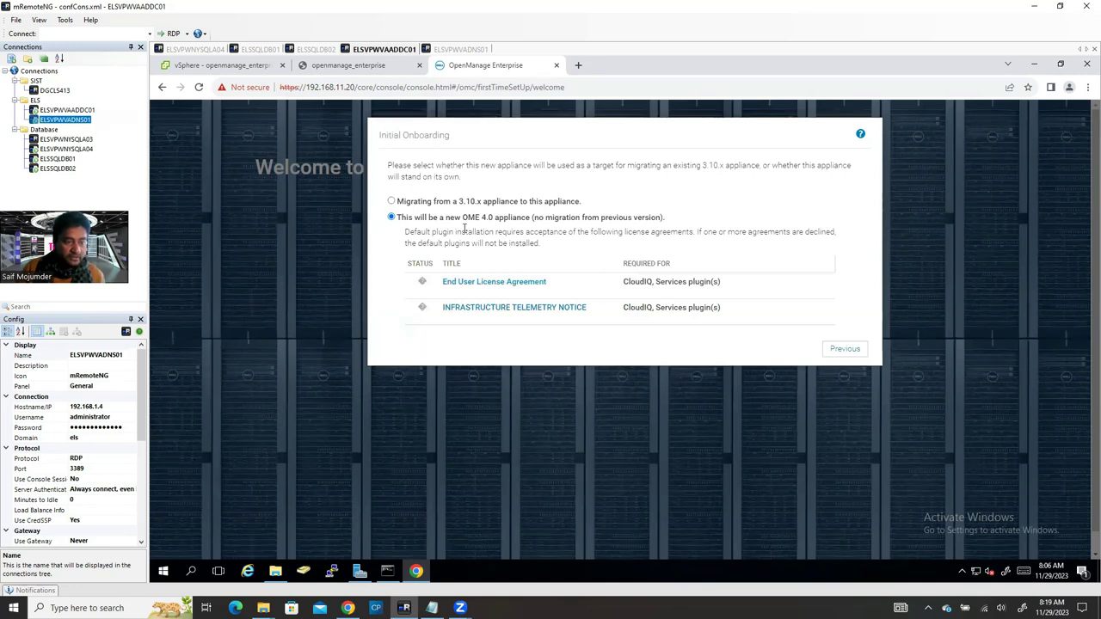
Step: Accept the End User License Agreement and the Infrastructure Telemetry Notice
left_click(486, 283)
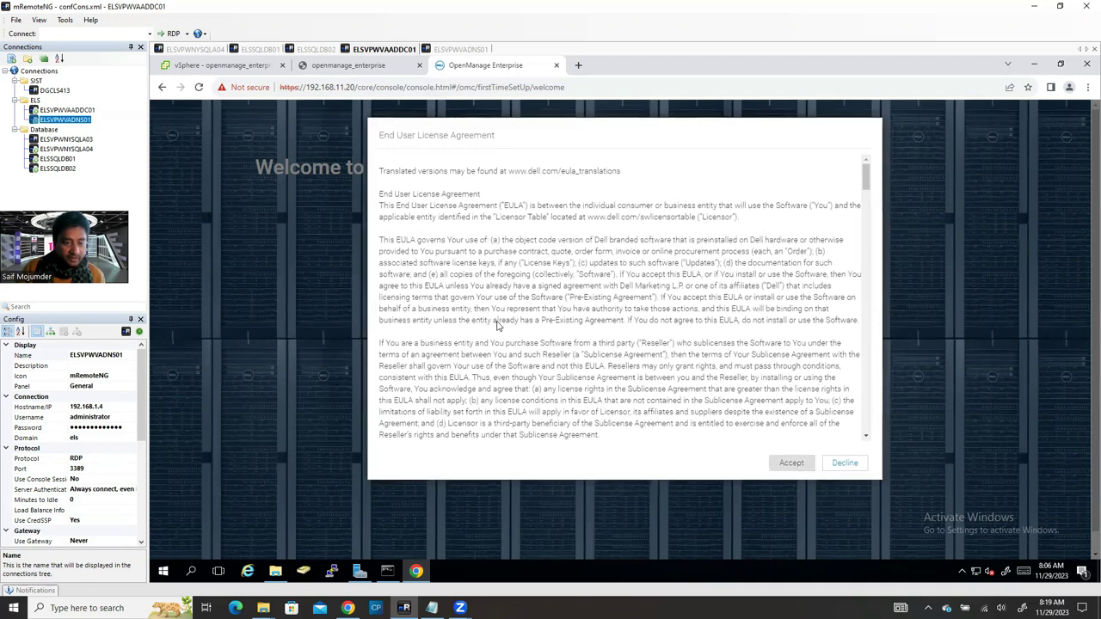
left_click(492, 313)
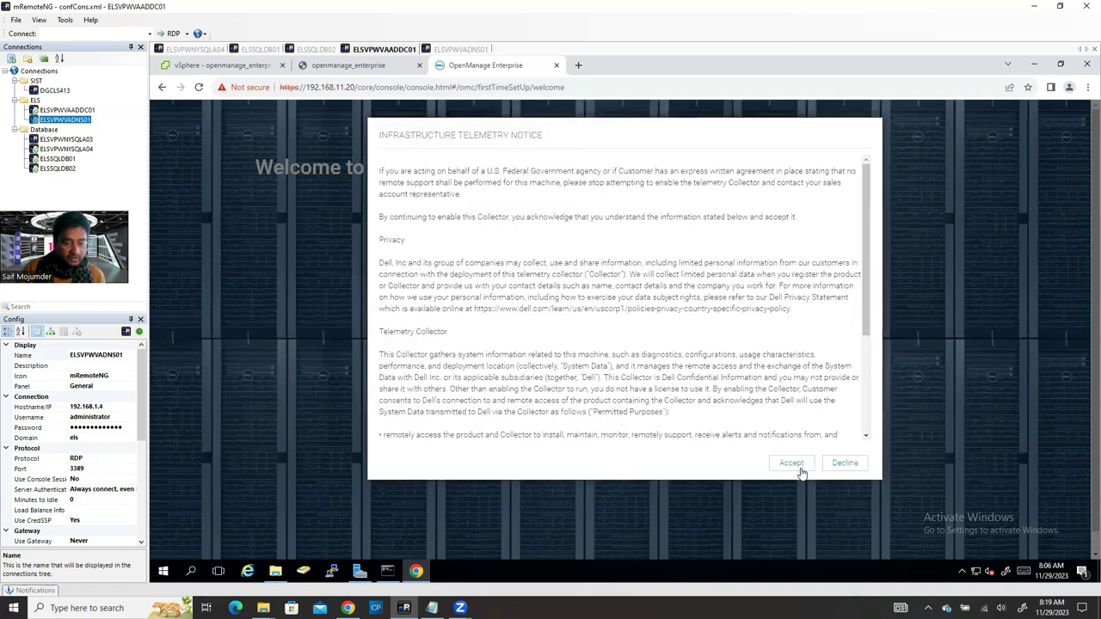
left_click(791, 464)
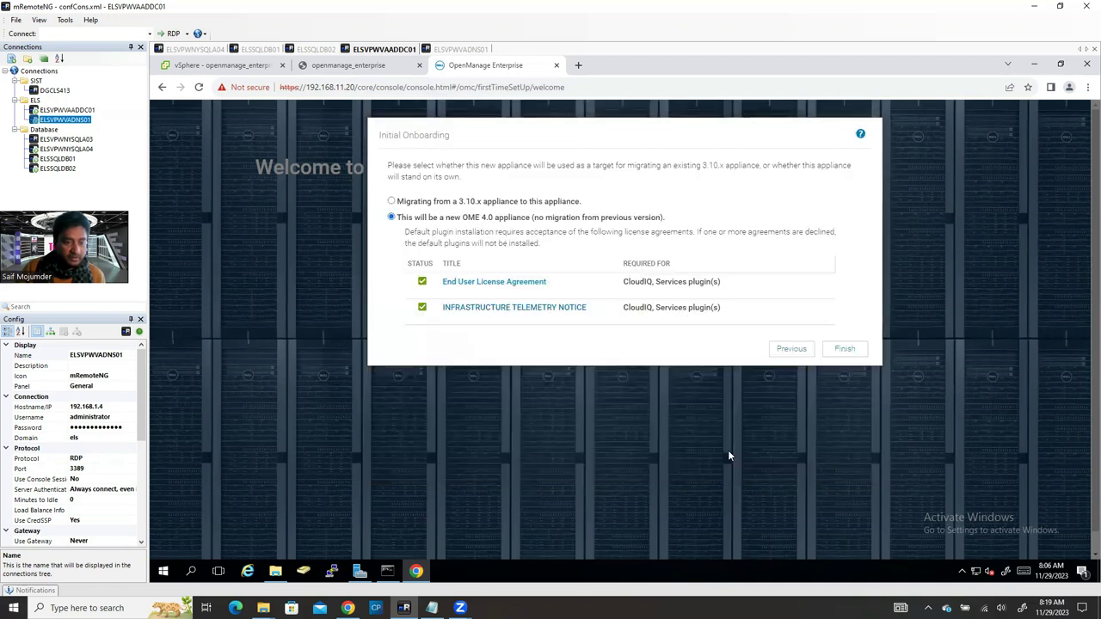
Step: Click Finish to start the CloudIQ install, then bring up the ELSVPWVADNS01 DNS Manager session
left_click(844, 353)
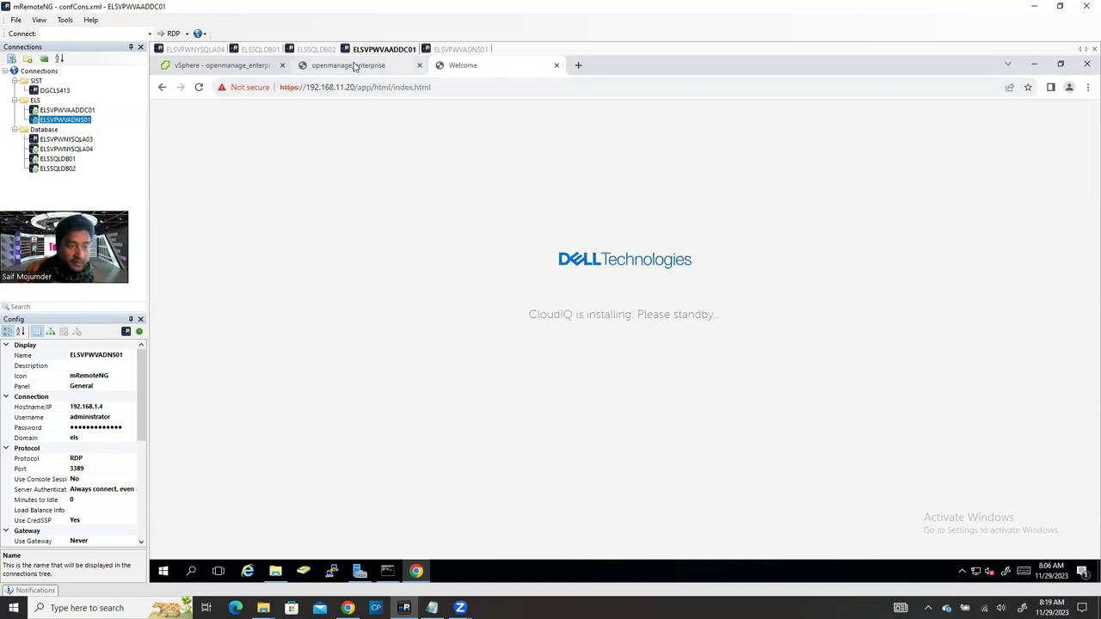
mouse_move(365, 65)
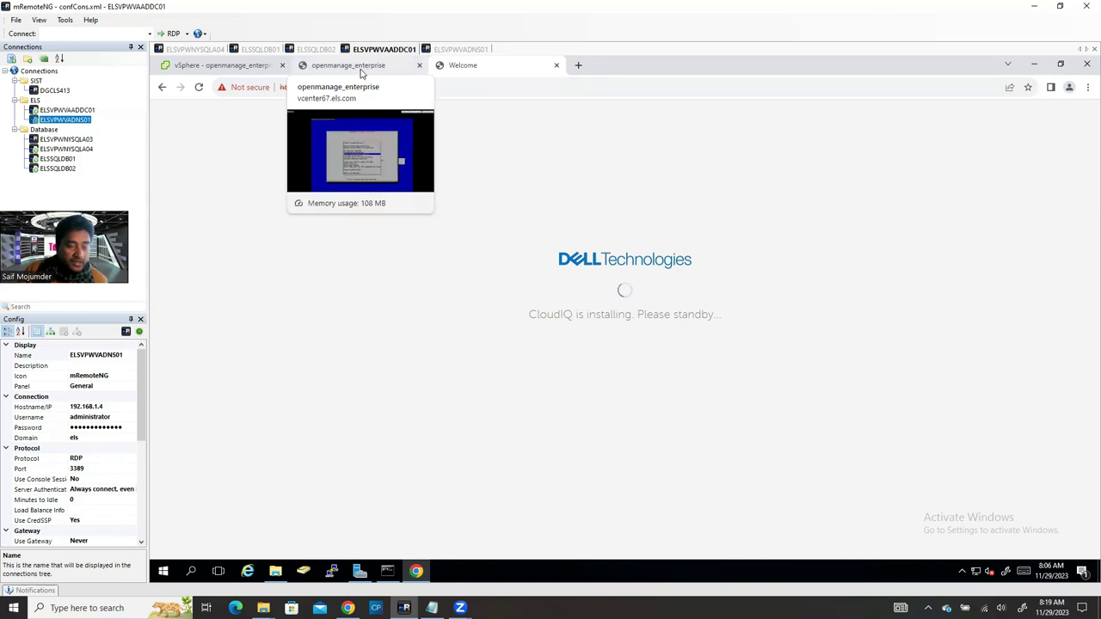
left_click(362, 69)
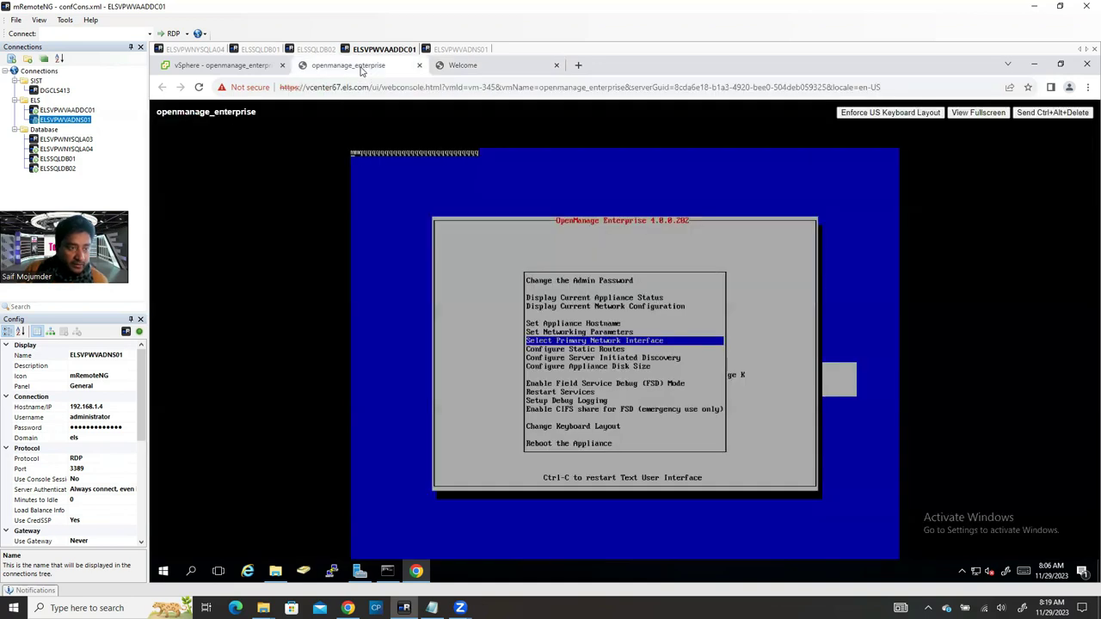
left_click(458, 51)
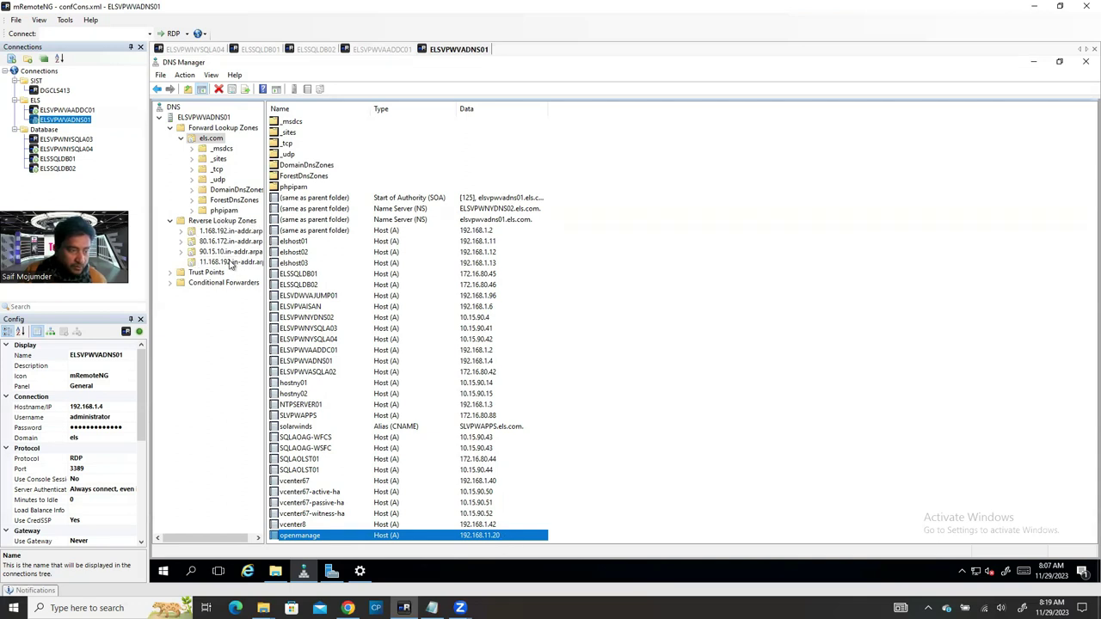
Step: Delete the 192.168.11.20 pointer record from the 11.168.192.in-addr.arpa zone
left_click(220, 262)
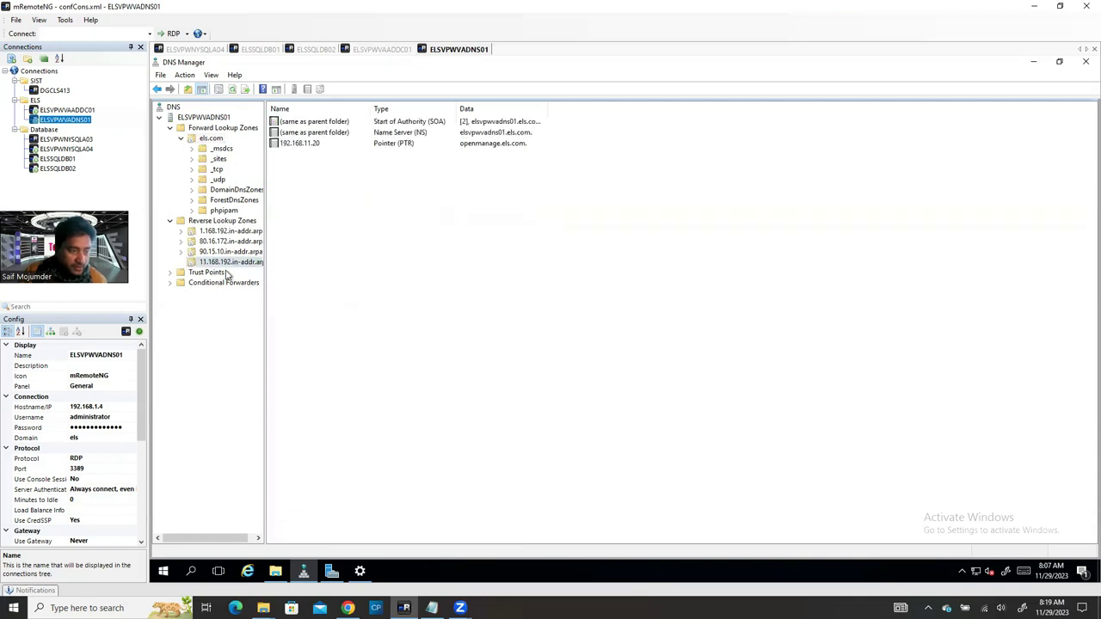
right_click(318, 146)
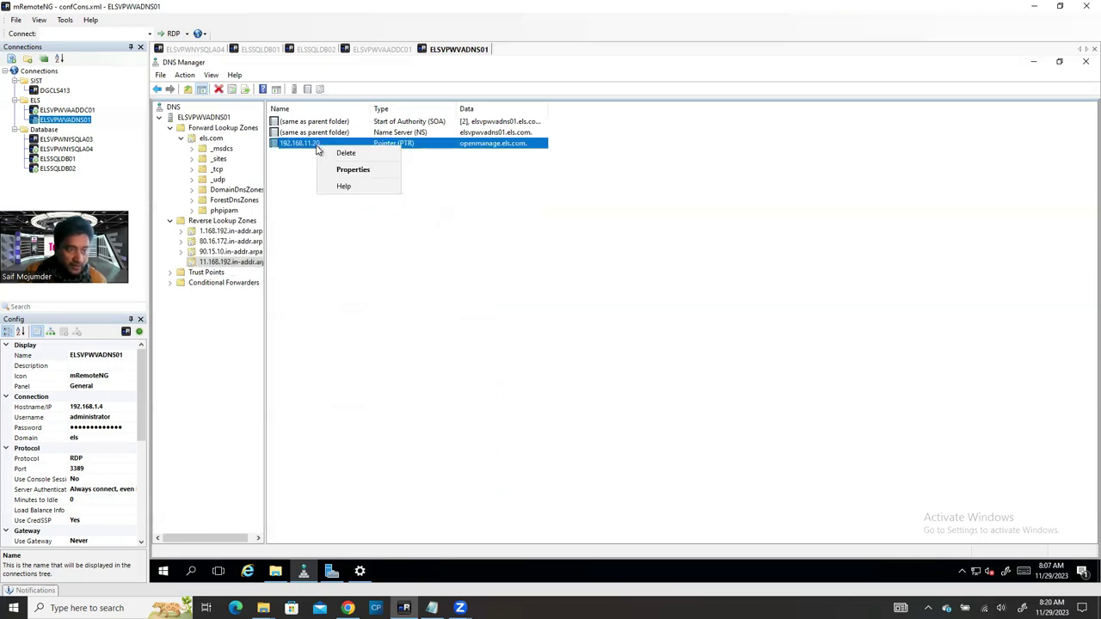
left_click(346, 153)
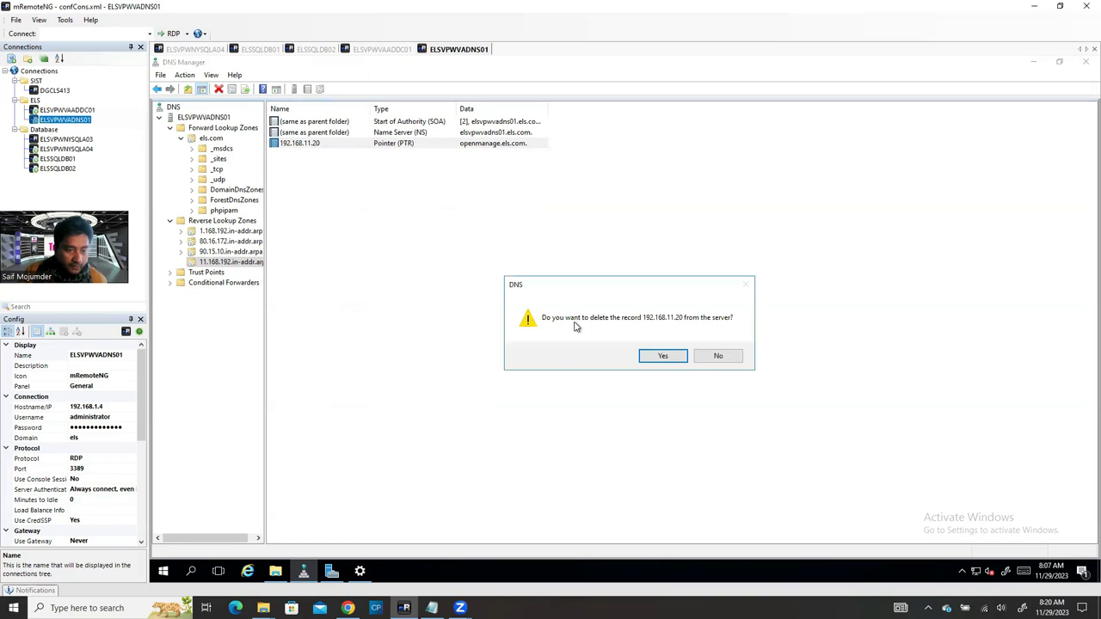
left_click(659, 356)
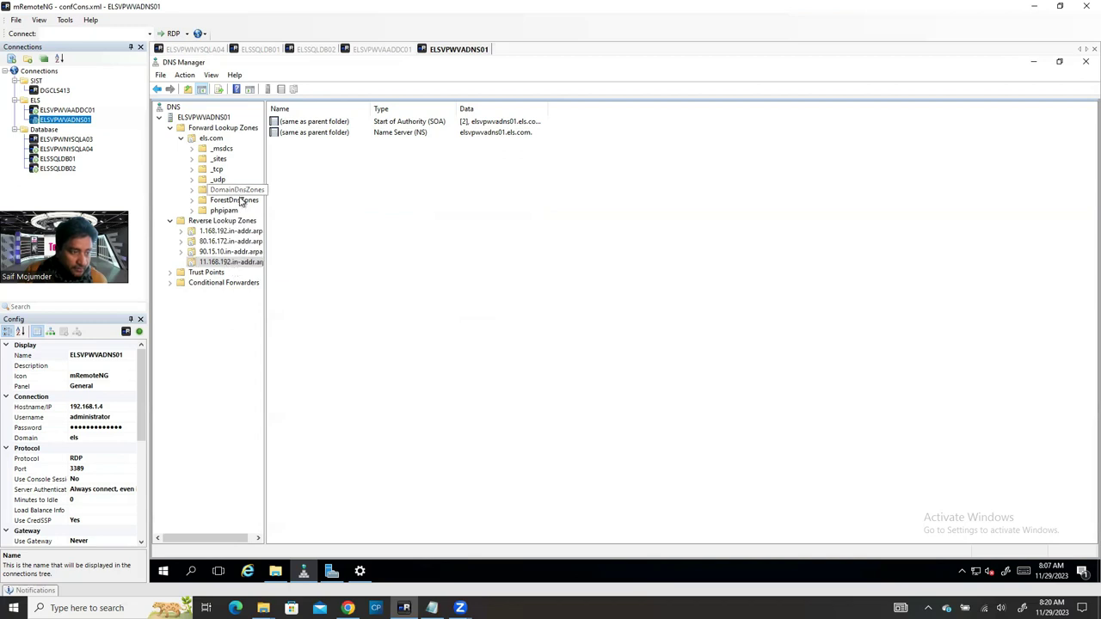
Step: Delete the openmanage host record from the els.com zone
left_click(210, 140)
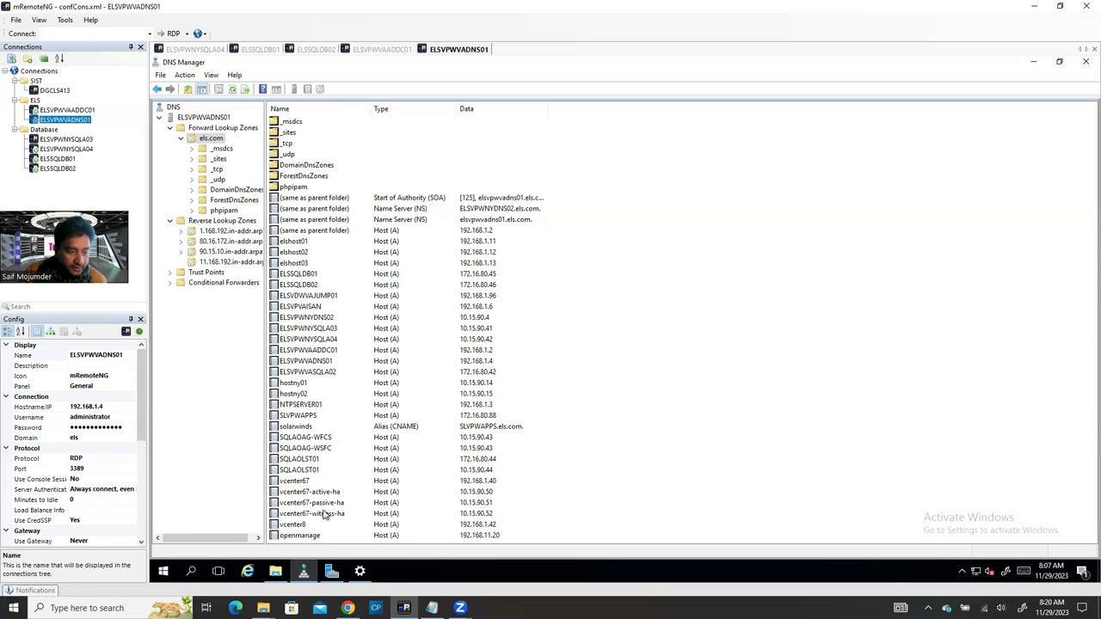
left_click(309, 535)
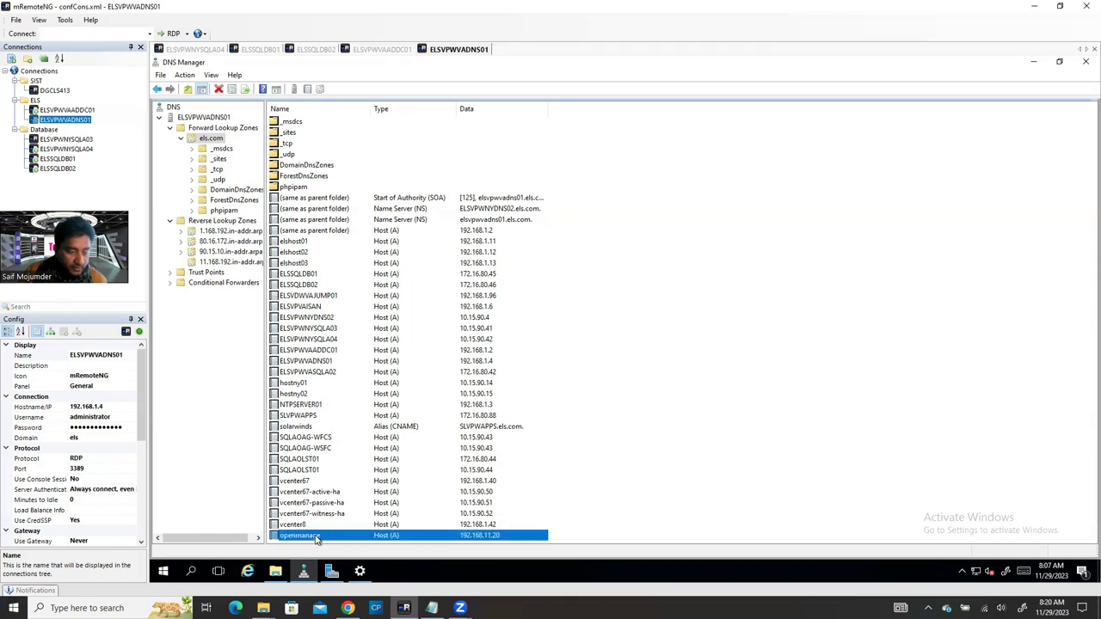
right_click(314, 538)
left_click(349, 493)
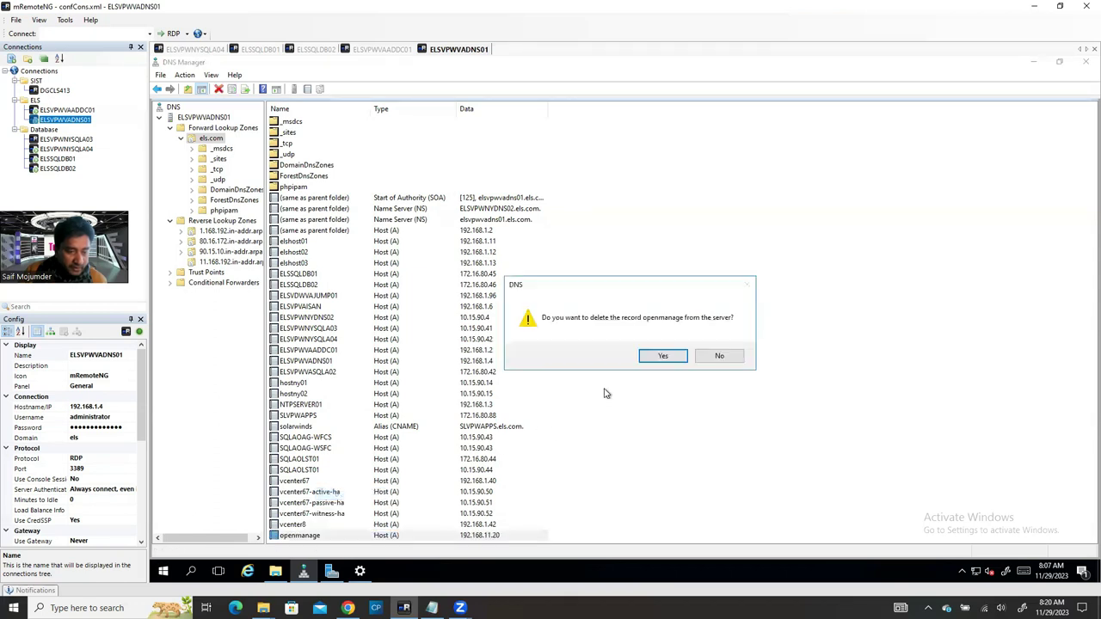
left_click(660, 357)
right_click(735, 259)
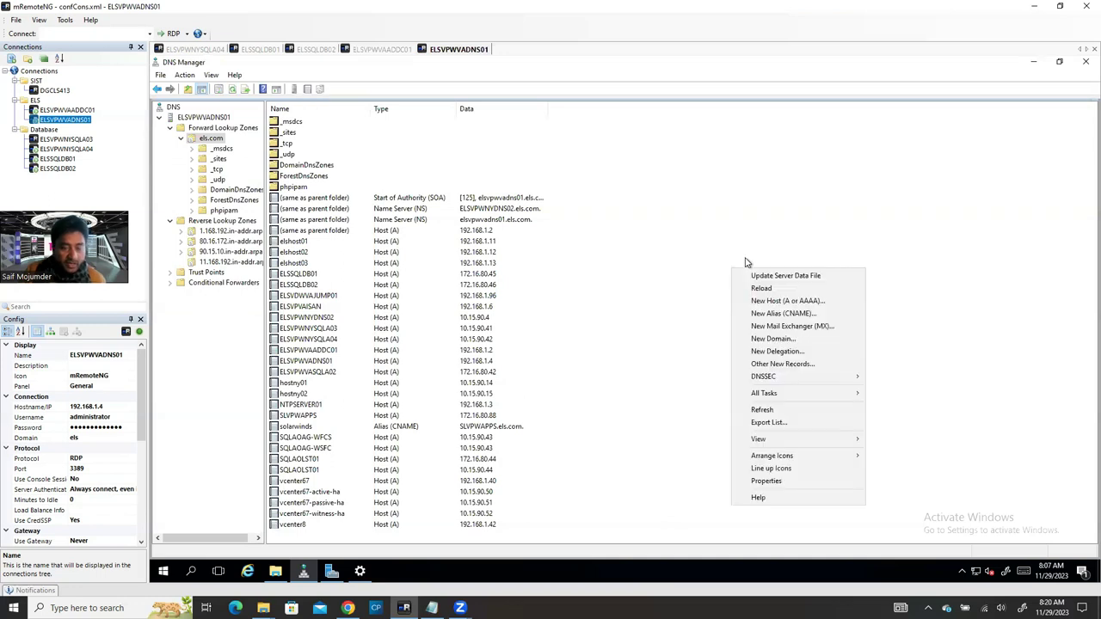
Step: Add an elsopenmanage host record with IP 192.168.11.20 to els.com
left_click(800, 301)
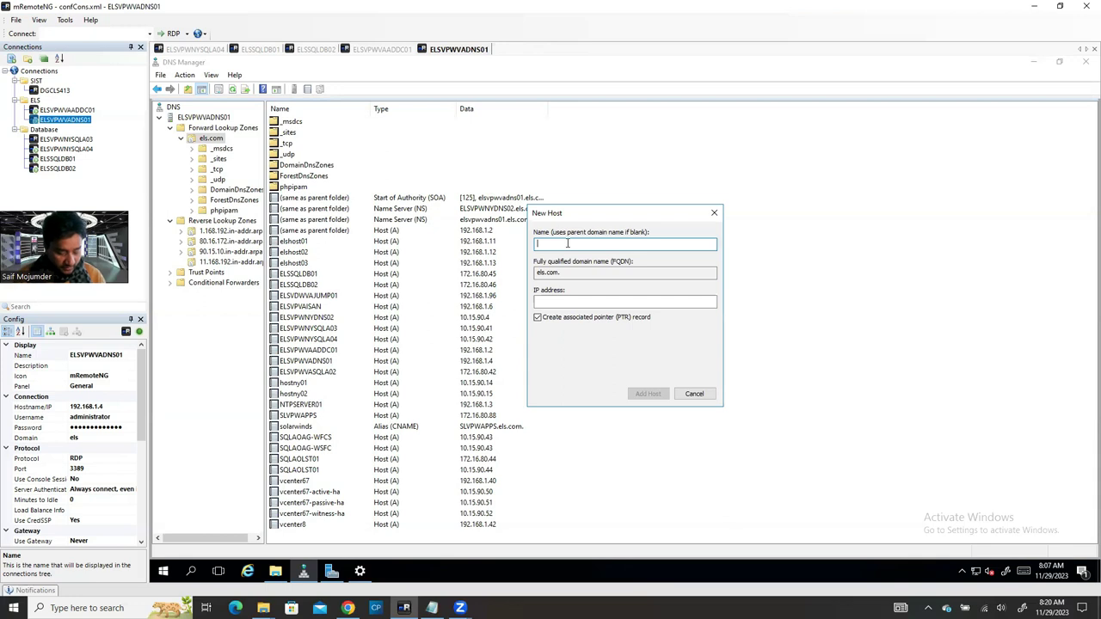
type("els")
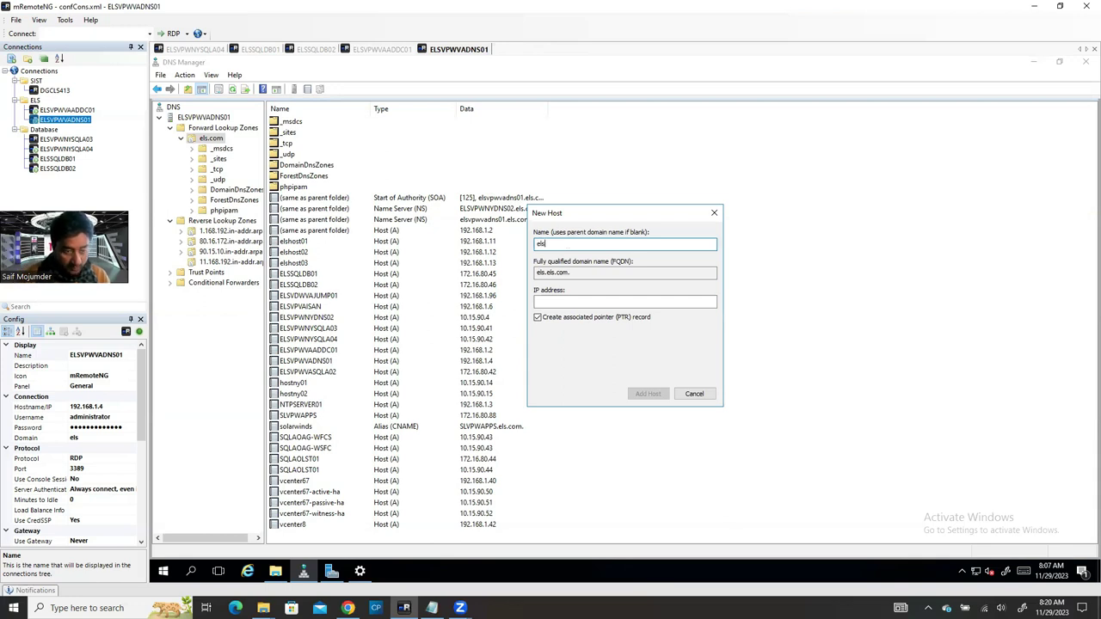
type("o")
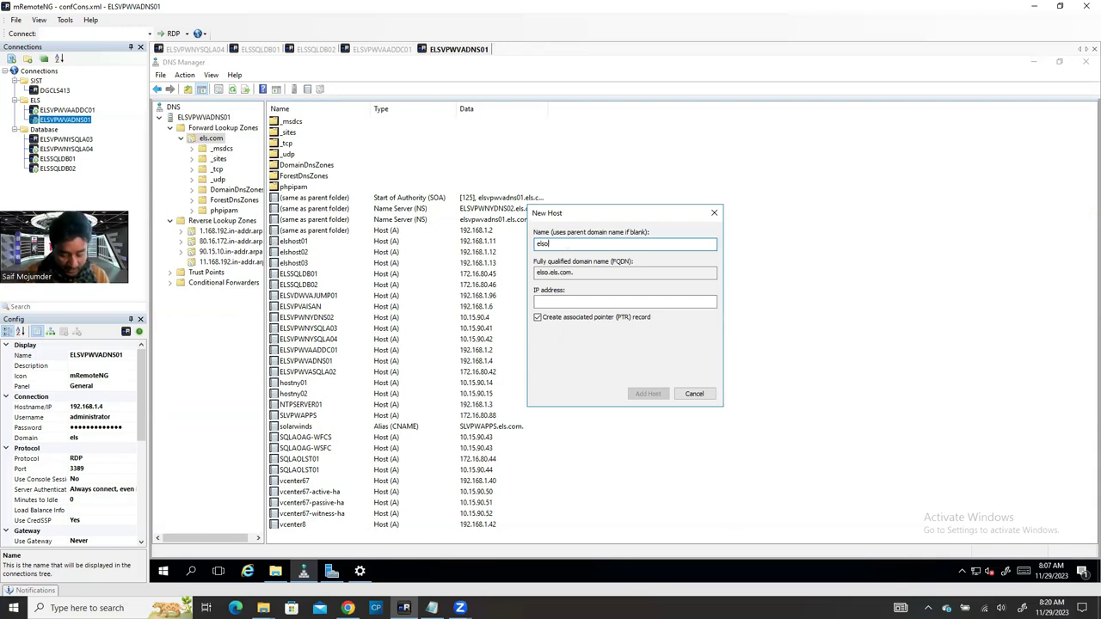
type("penmanage")
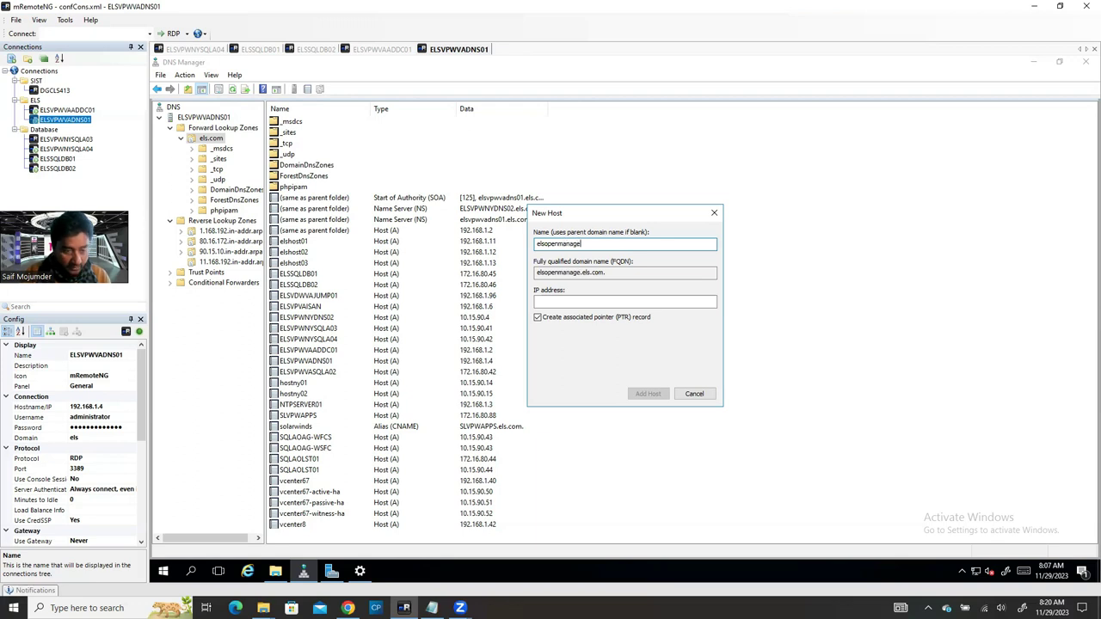
left_click(549, 300)
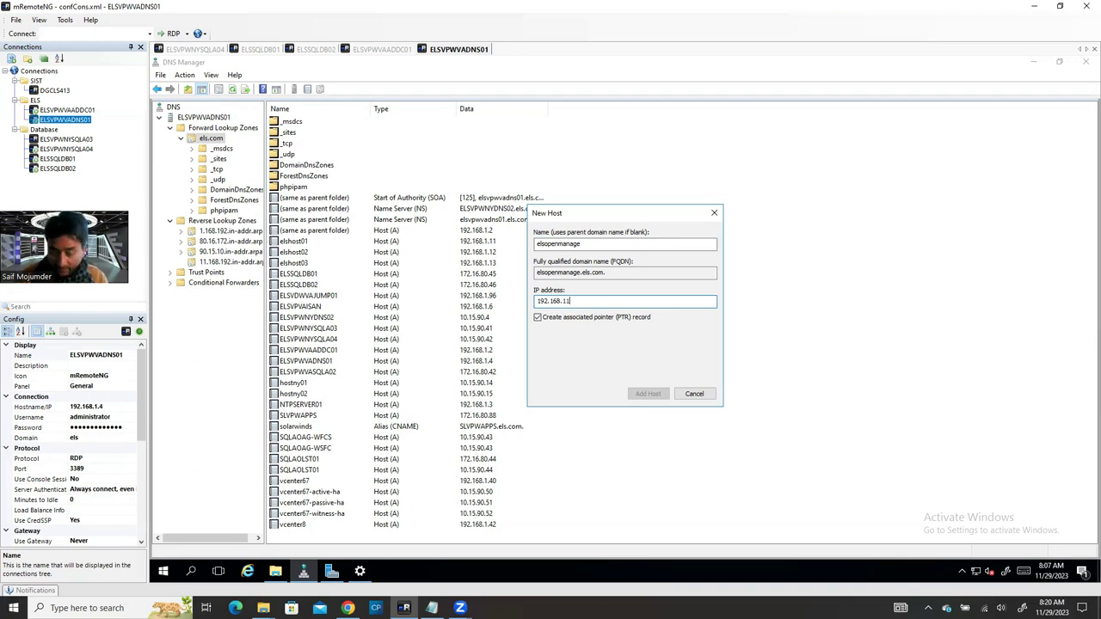
type("192.168.11.2")
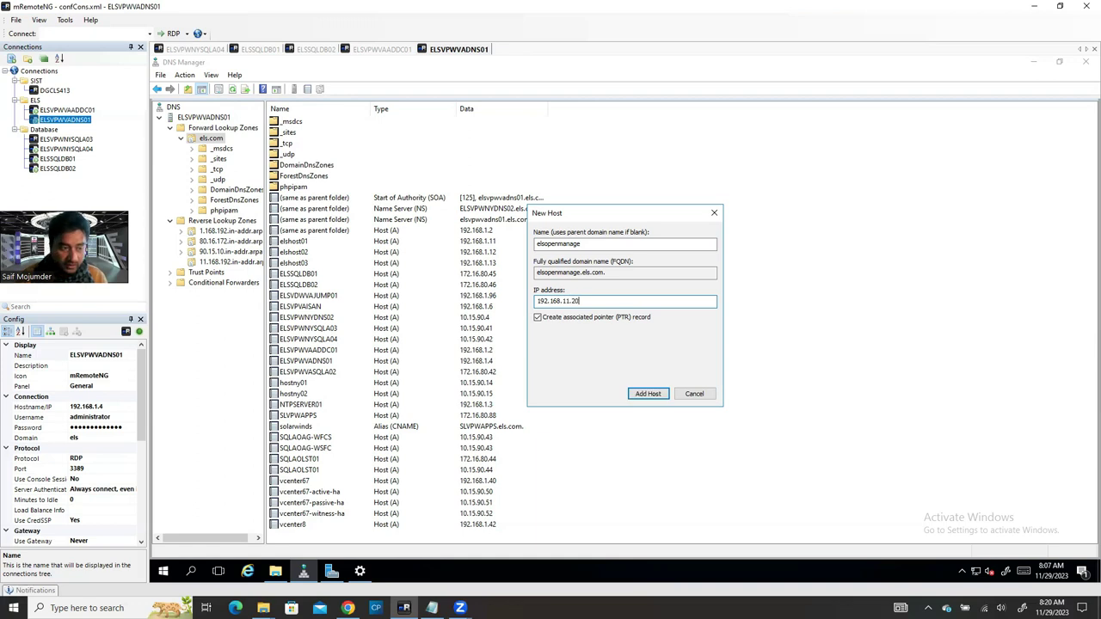
type("0")
left_click(653, 394)
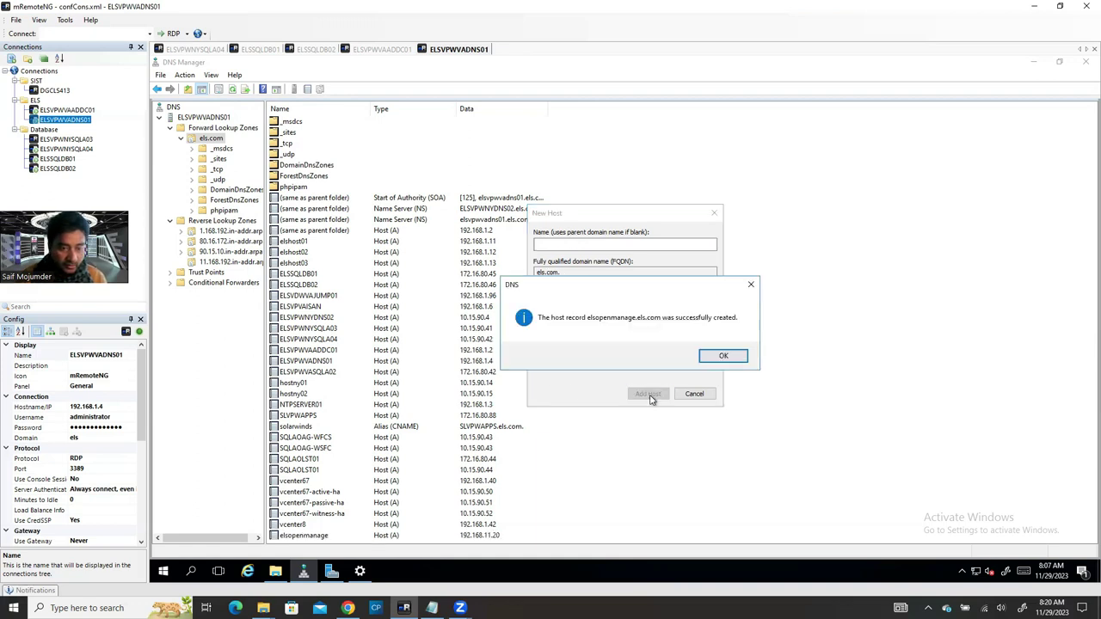
left_click(725, 349)
left_click(693, 393)
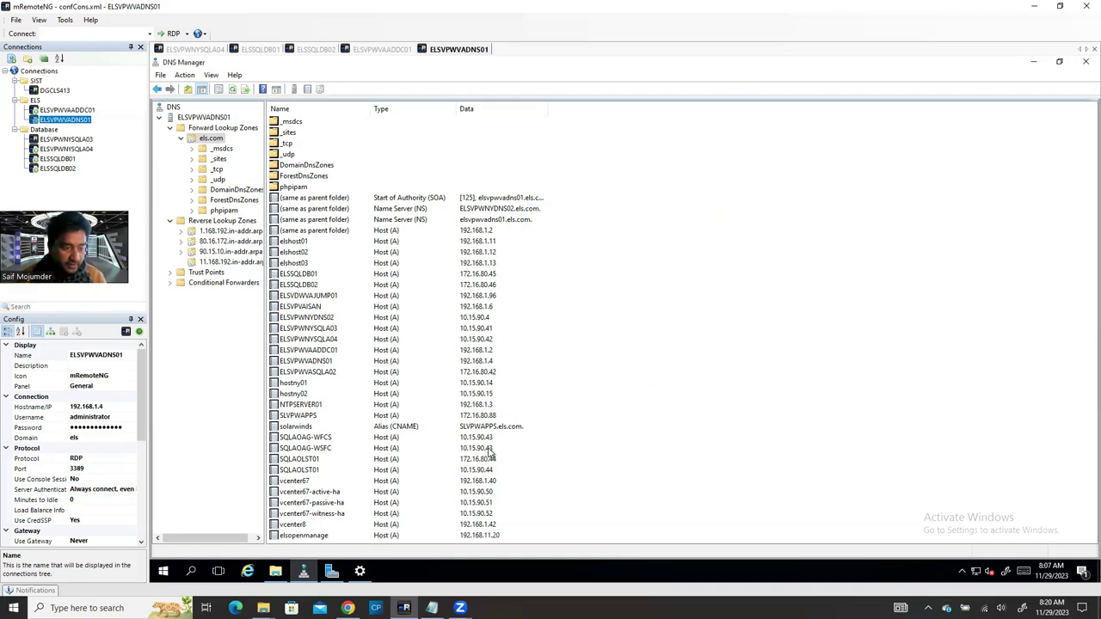
Step: Refresh the 11.168.192.in-addr.arpa zone to confirm the new elsopenmanage pointer record
left_click(322, 538)
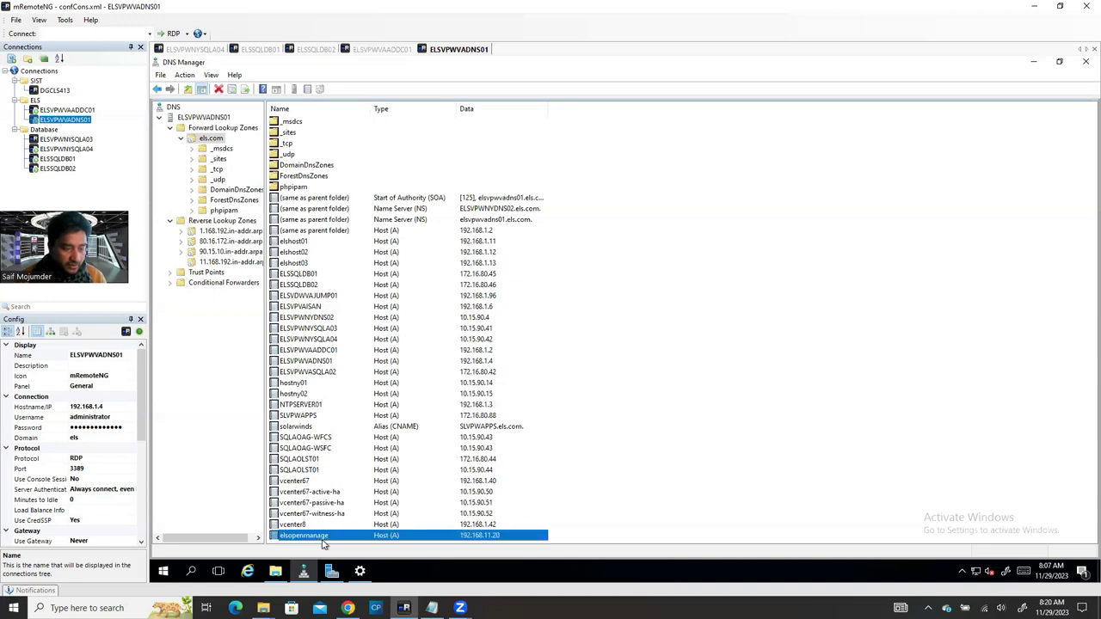
left_click(230, 261)
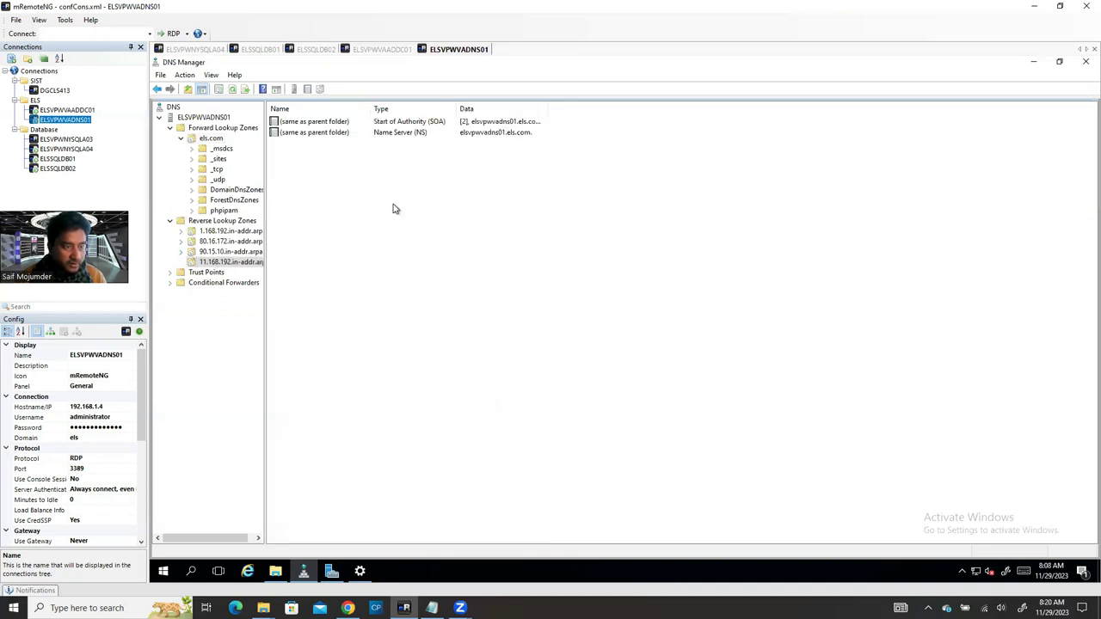
left_click(232, 88)
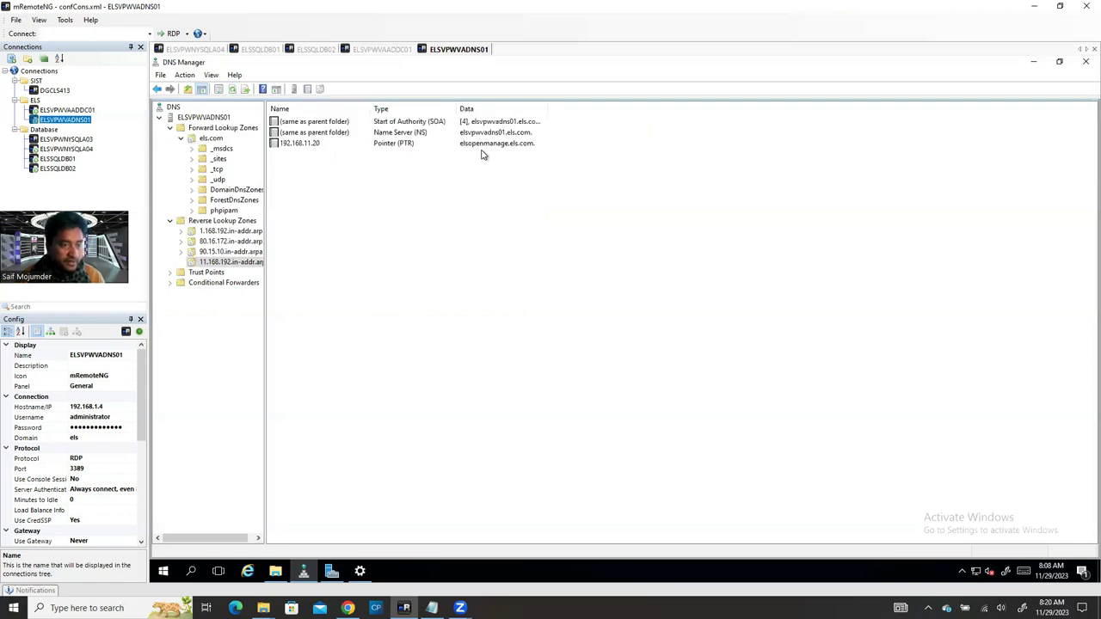
left_click(381, 49)
left_click_drag(307, 87, 355, 86)
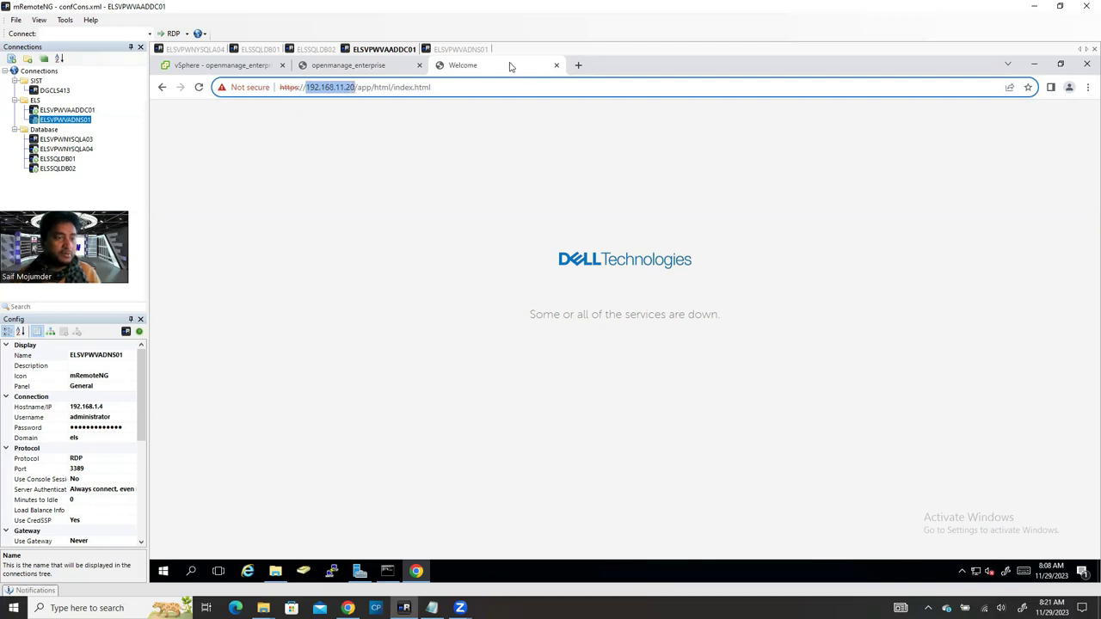
left_click(578, 64)
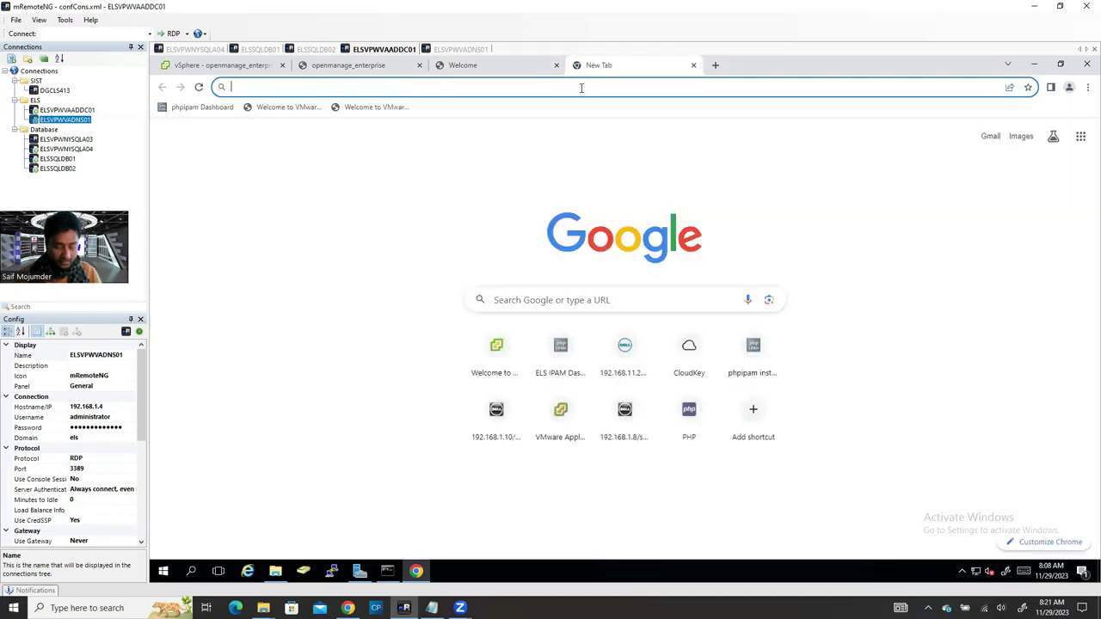
type("https://")
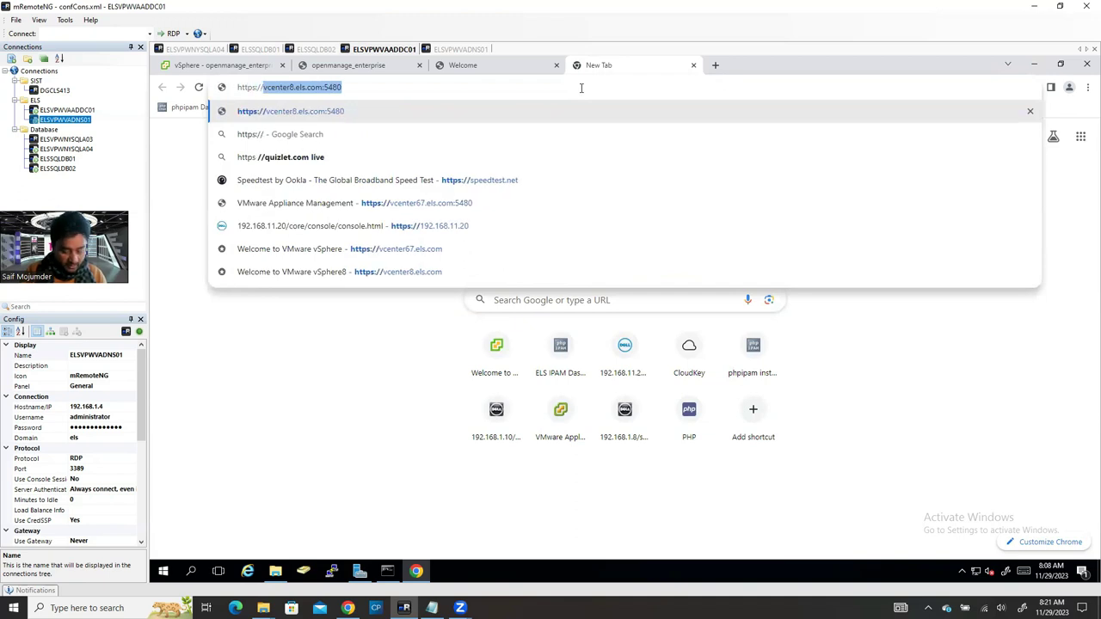
type("elsop")
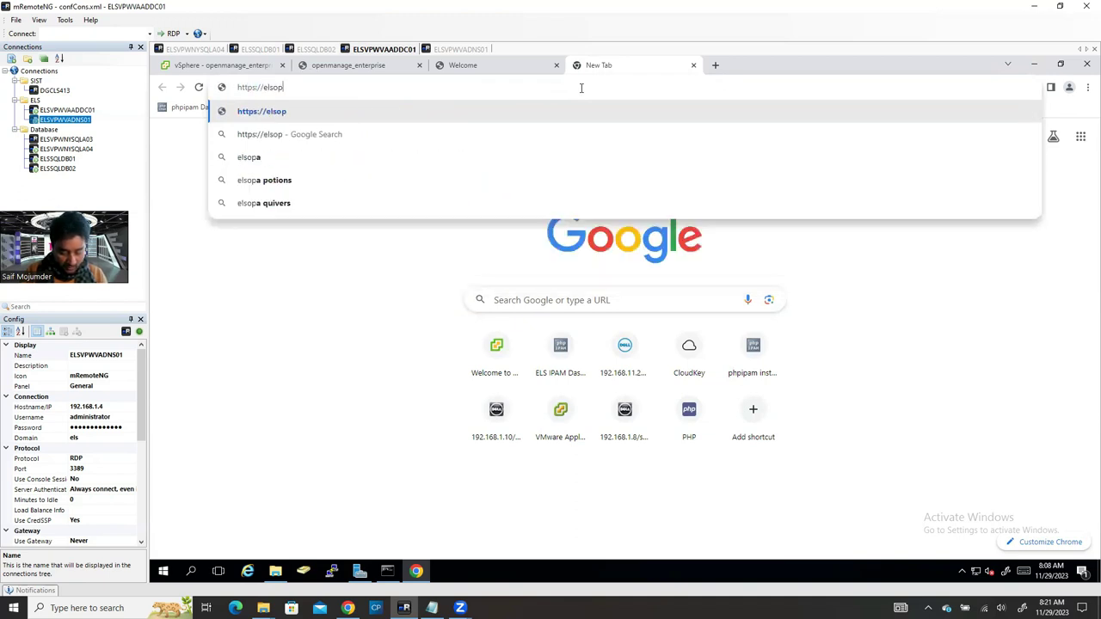
type("enmanage")
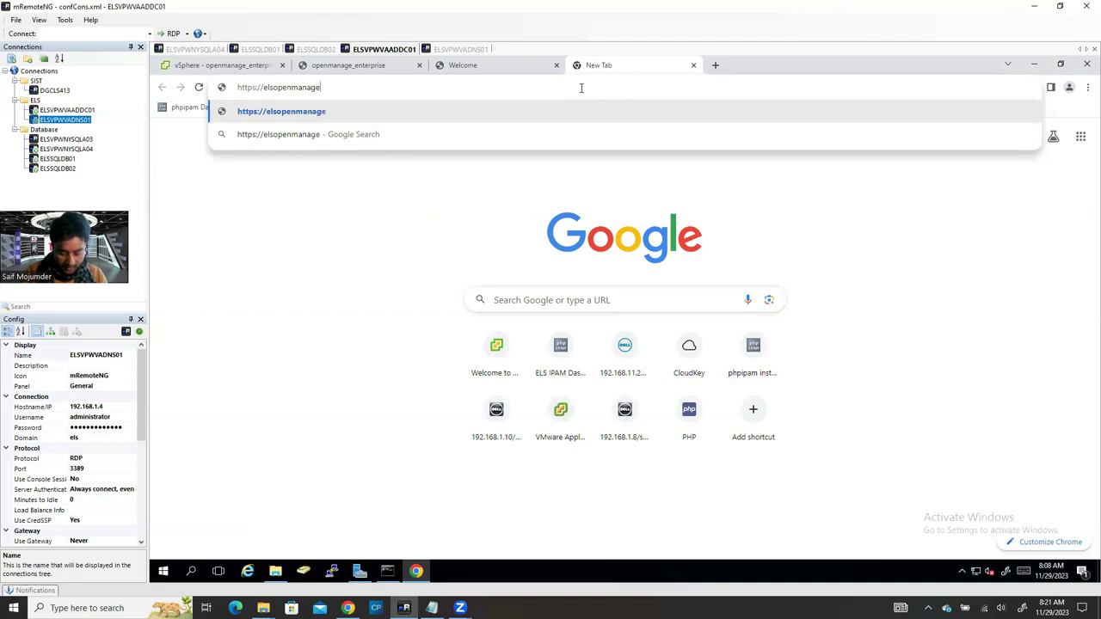
type(".")
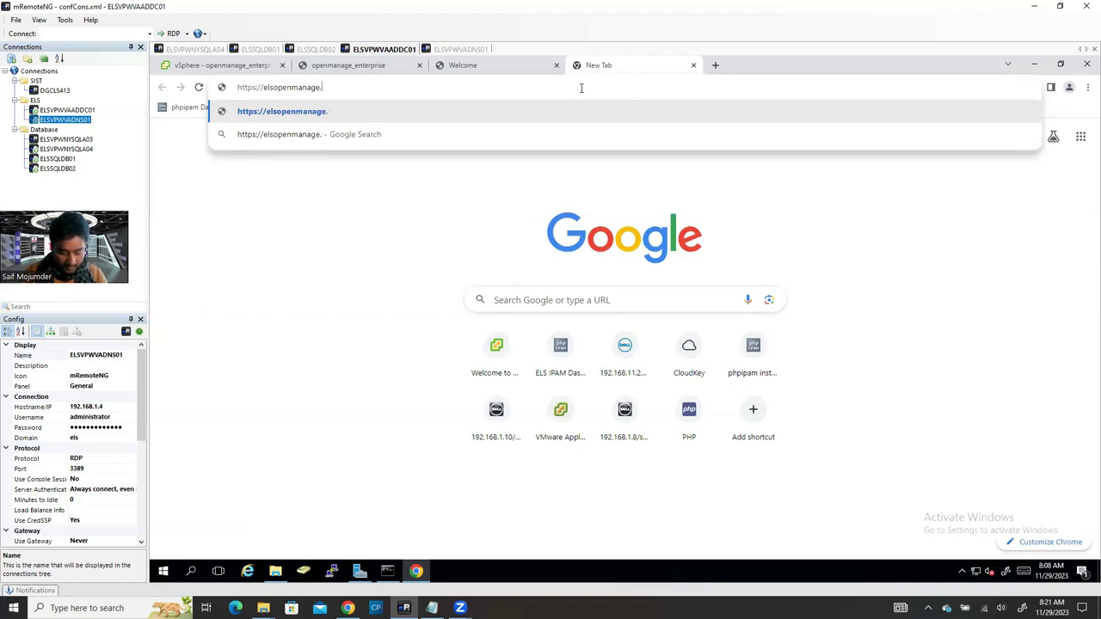
type("els.com")
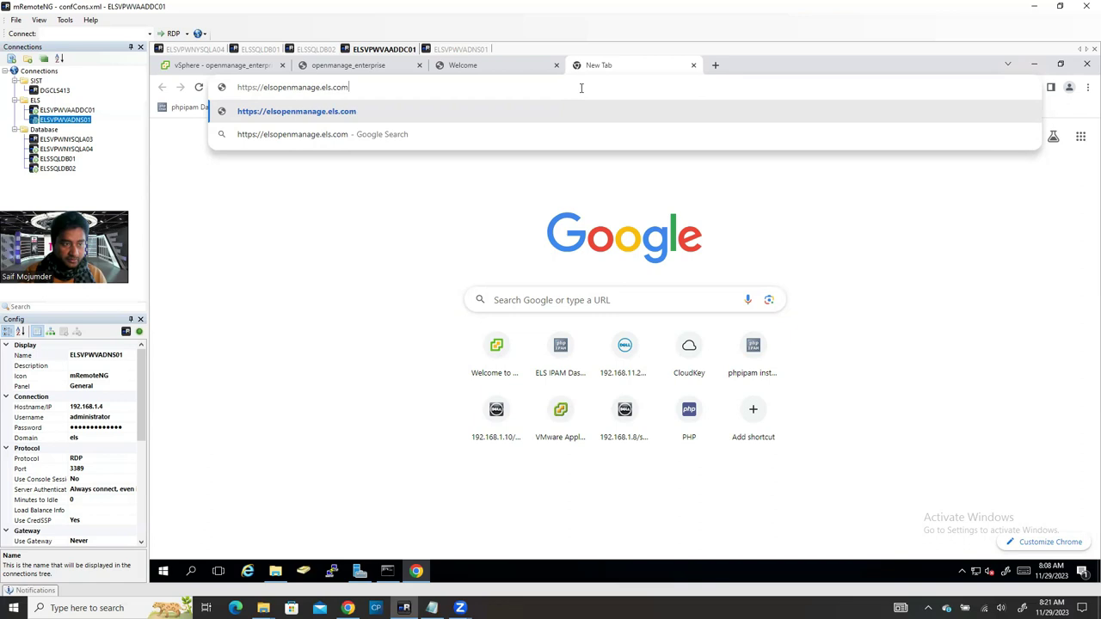
key("Return")
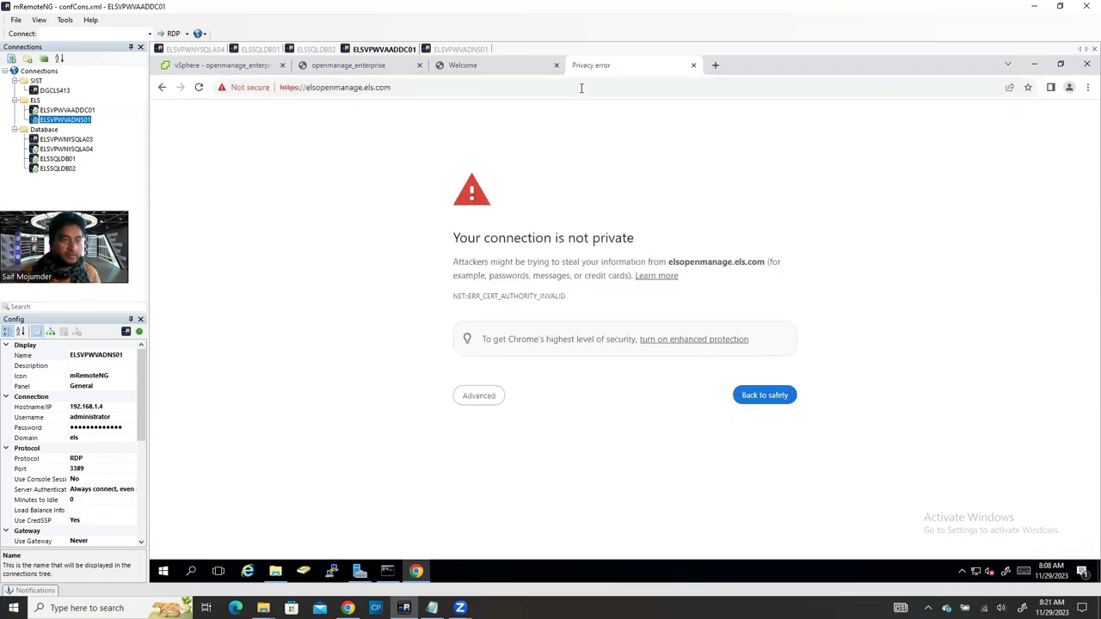
left_click(475, 400)
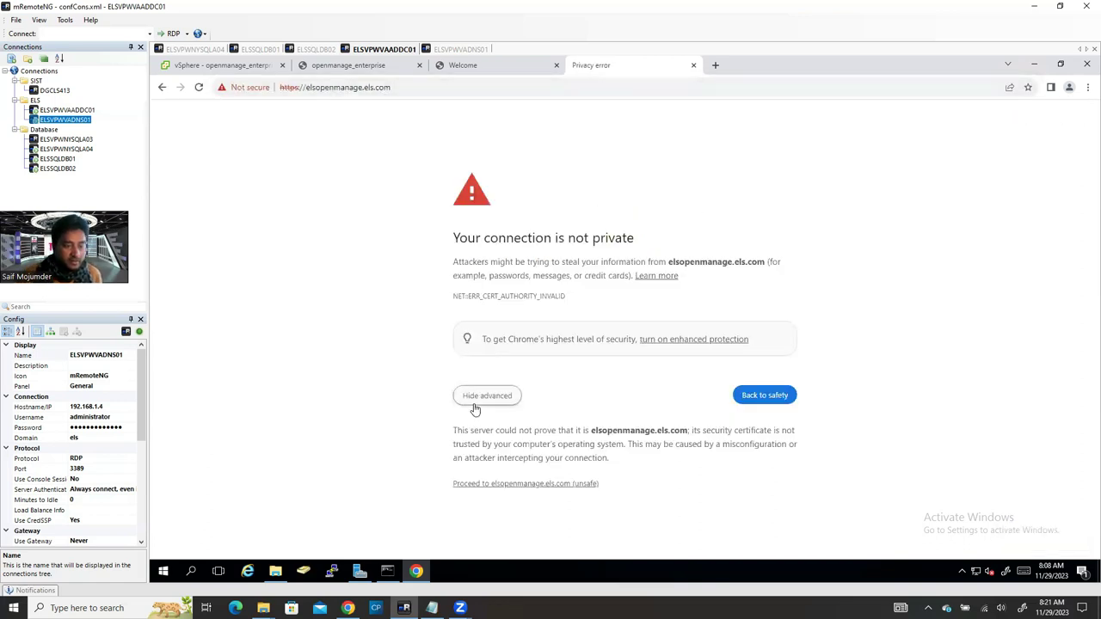
left_click(479, 484)
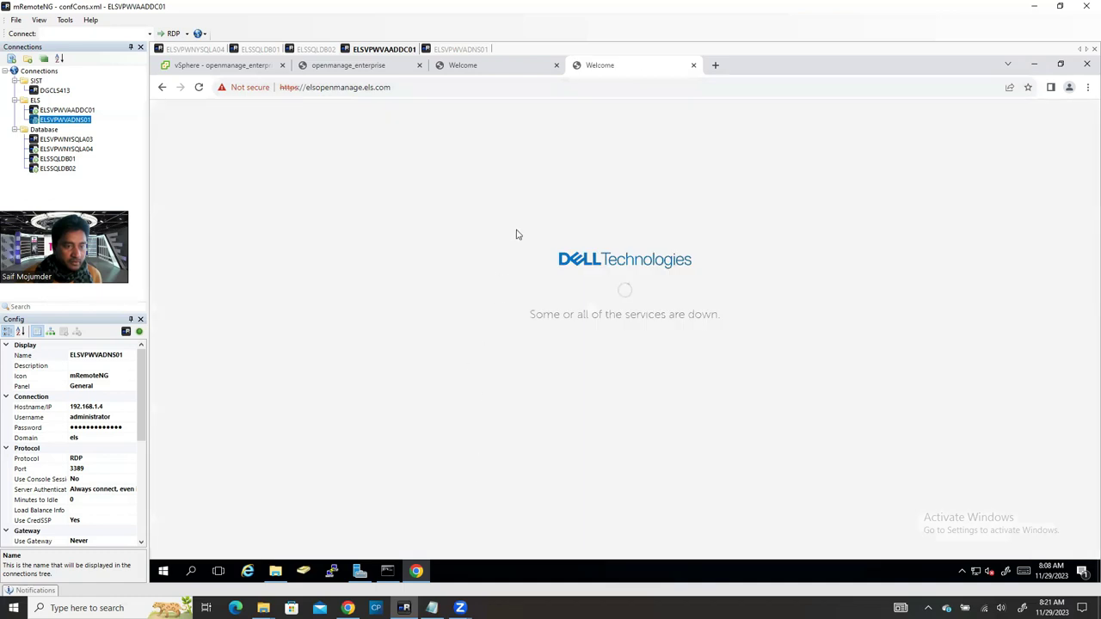
Step: Compare the IP-address and elsopenmanage tabs until the console login page loads
left_click(486, 66)
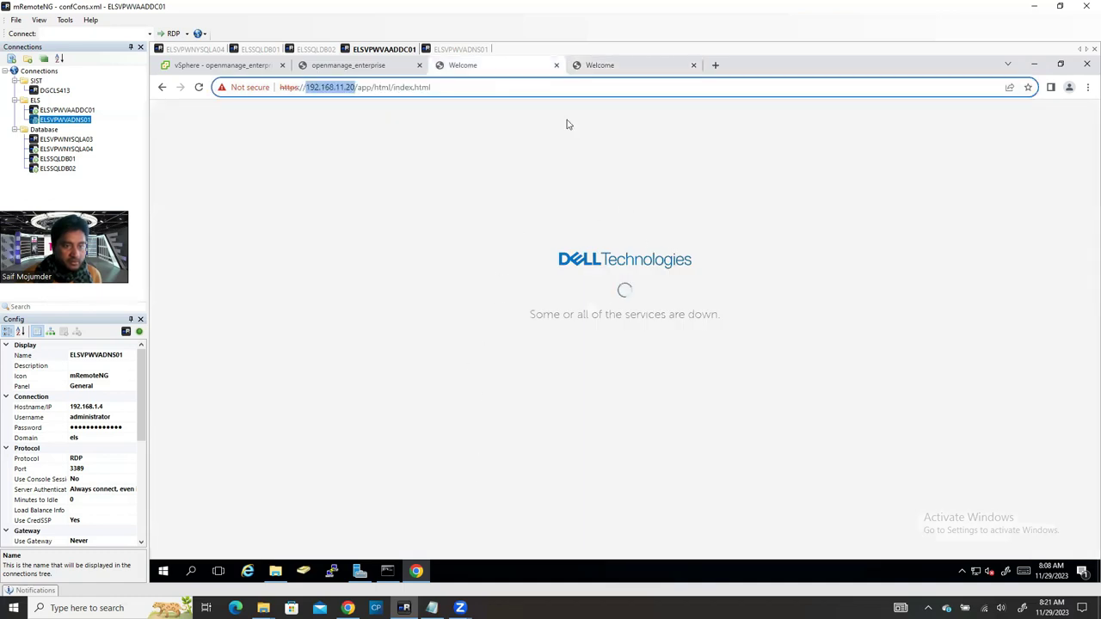
left_click(634, 66)
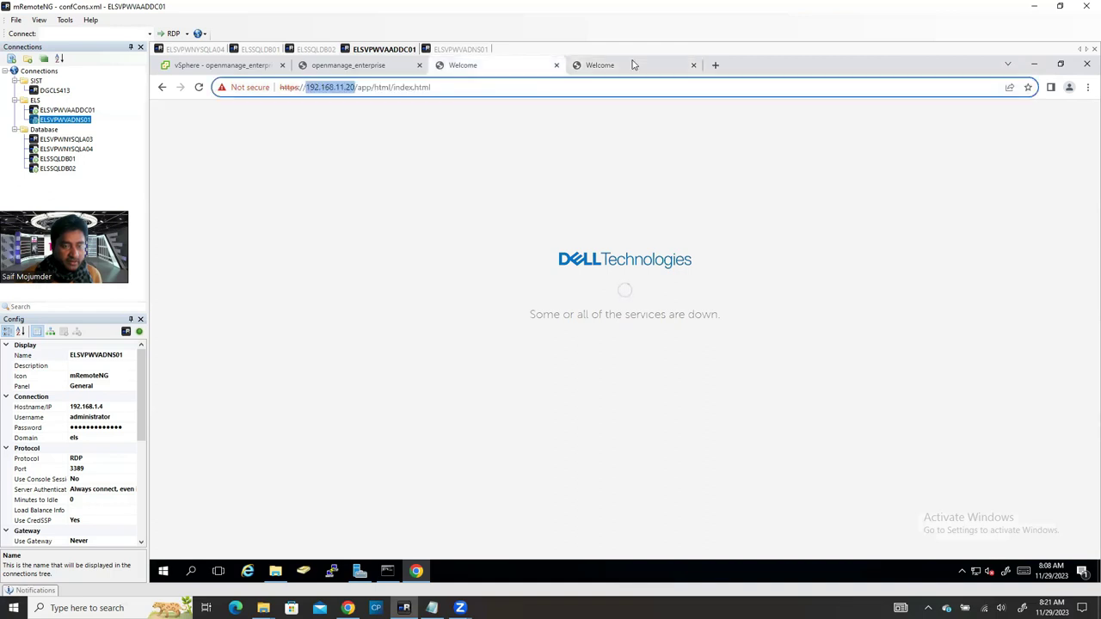
left_click(663, 65)
left_click(504, 72)
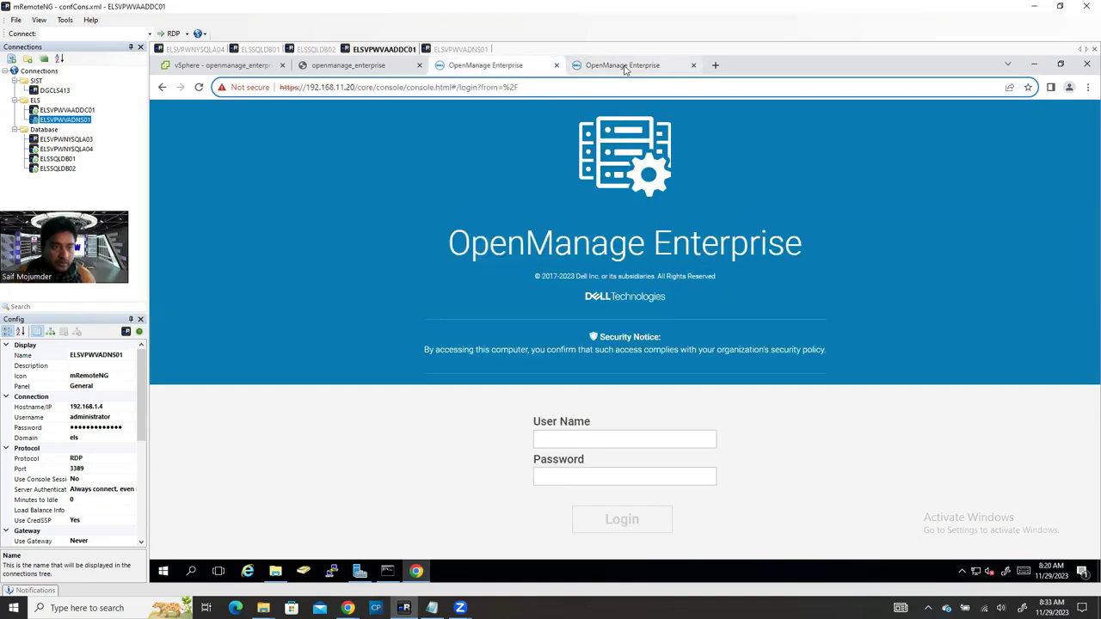
left_click(625, 67)
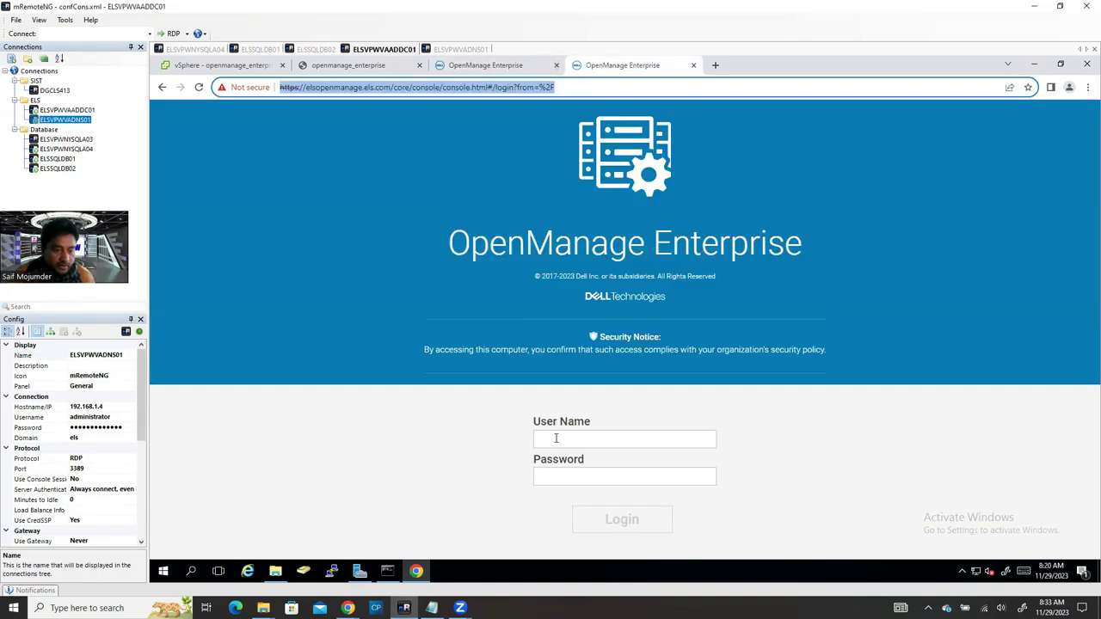
Step: Log in with the saved administrator user name and its password
left_click(555, 439)
left_click(612, 327)
left_click(575, 473)
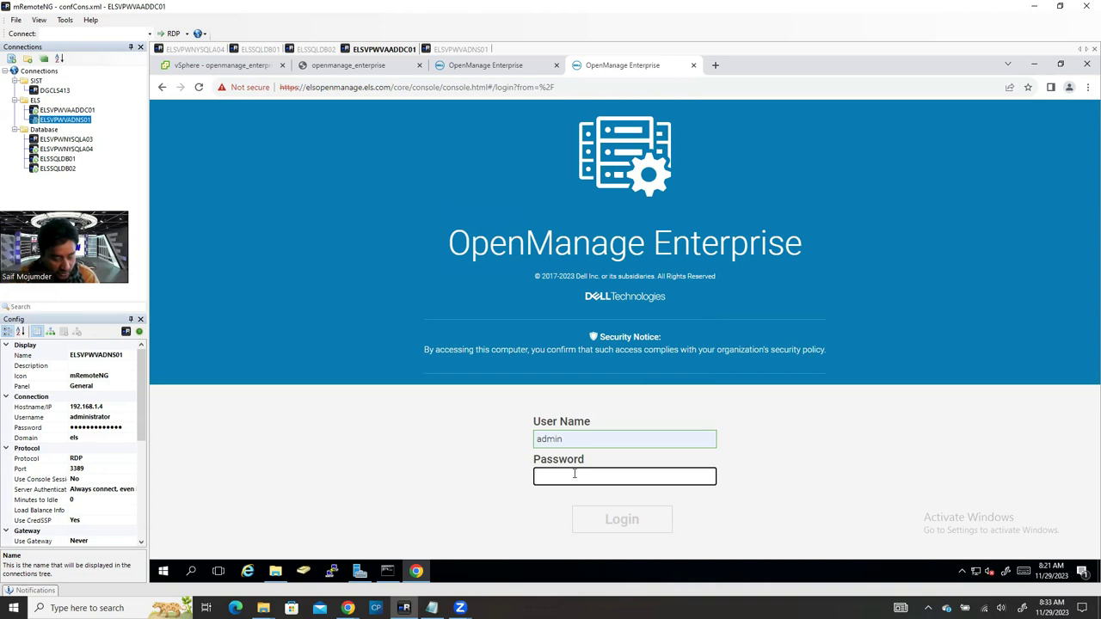
type("•")
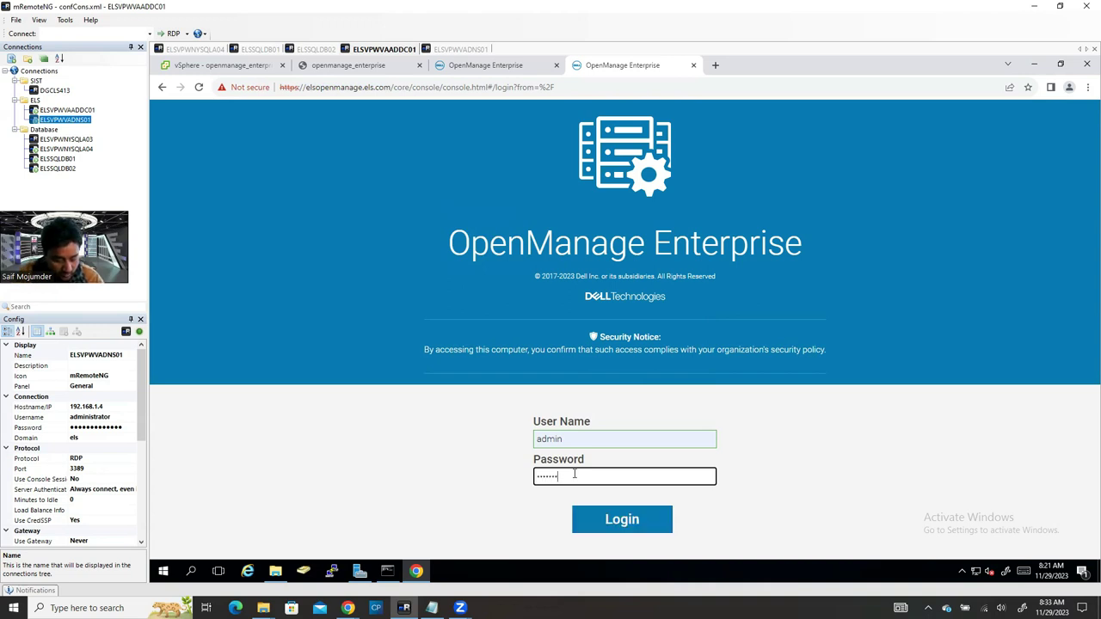
key("Return")
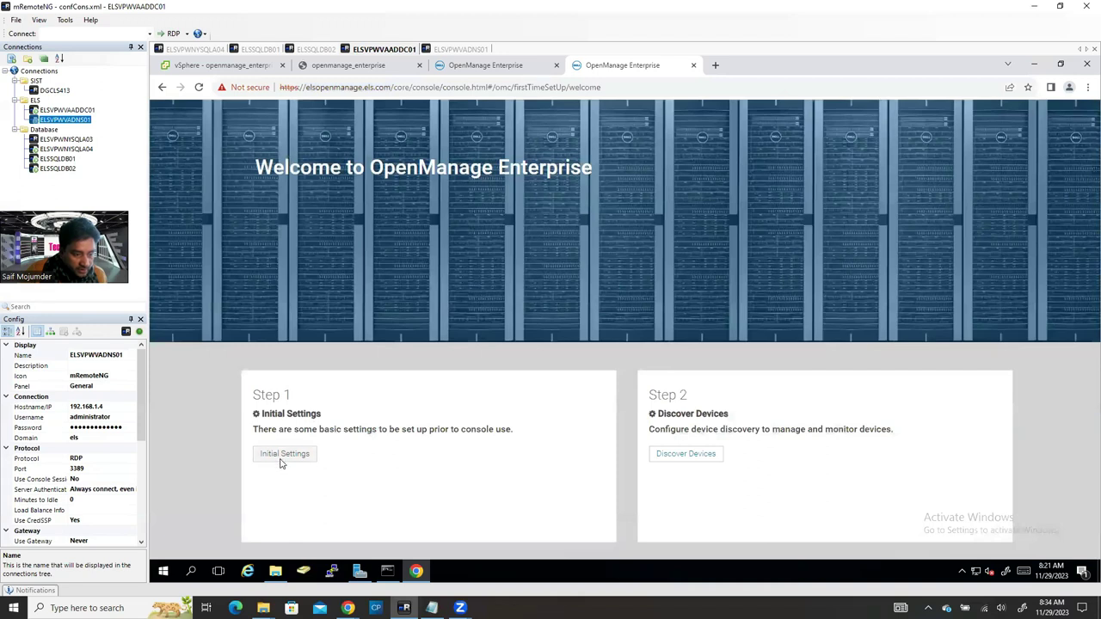
Step: In Initial Settings, set the time zone to (GMT-05:00) Eastern Time (US & Canada)
left_click(284, 454)
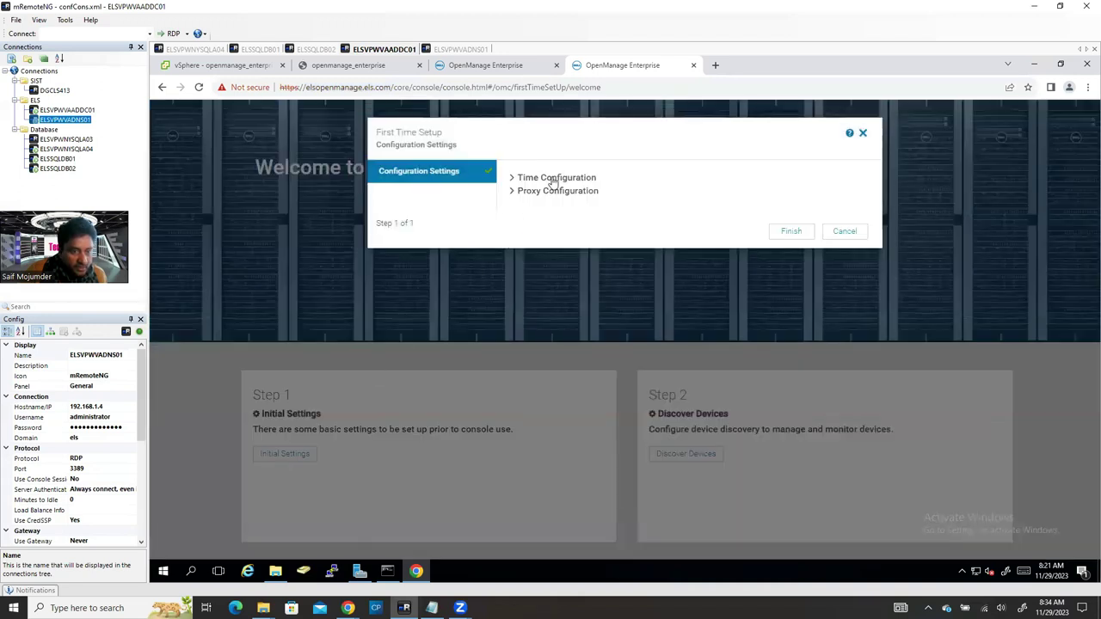
left_click(568, 180)
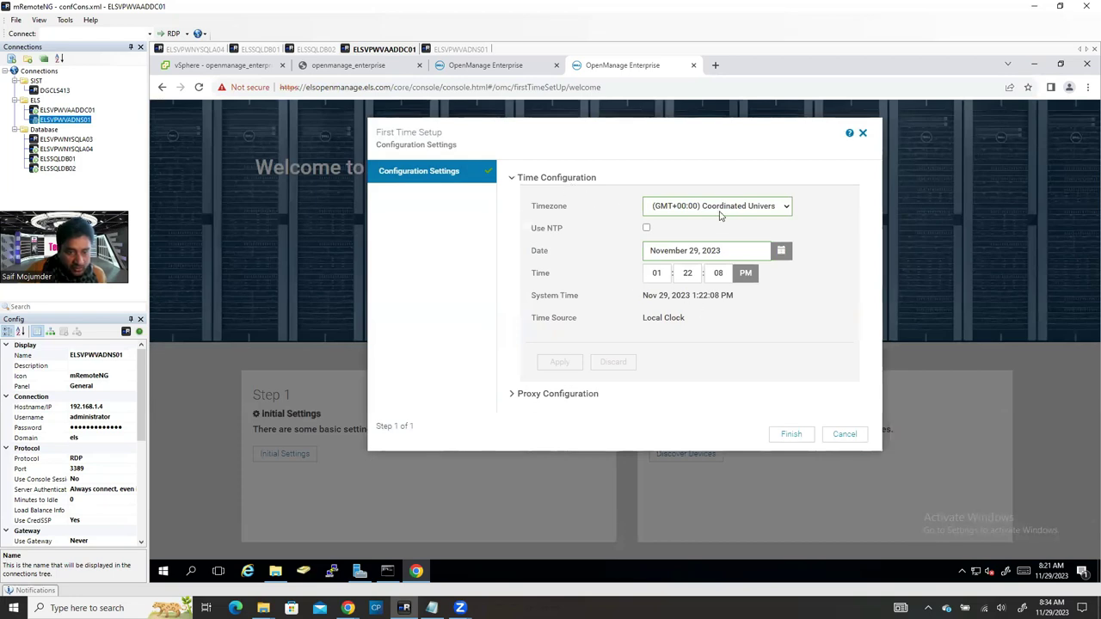
left_click(721, 214)
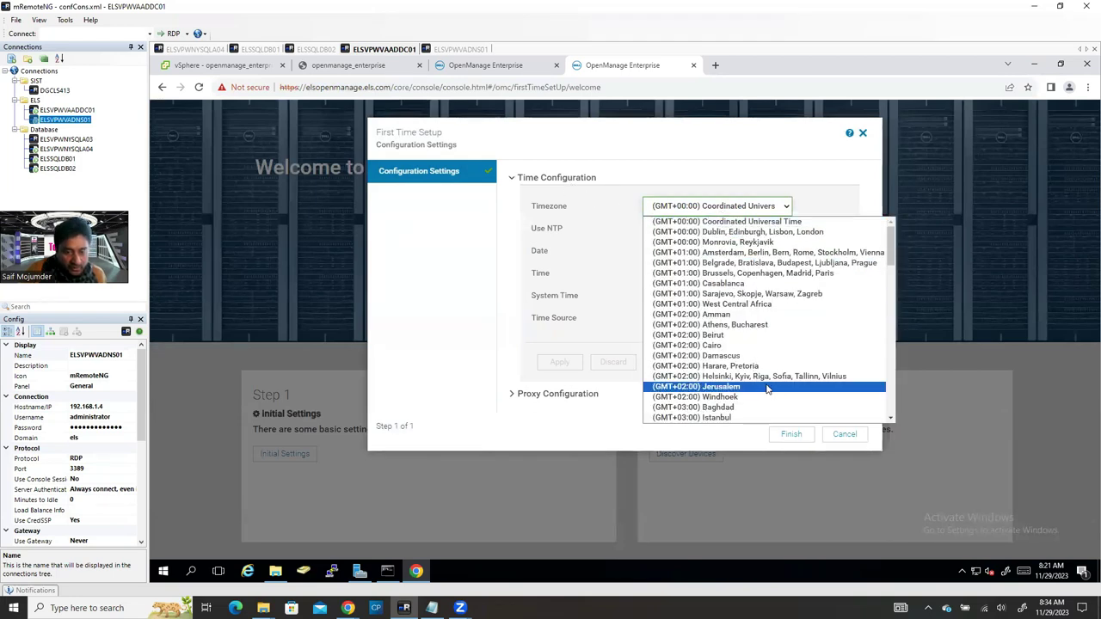
scroll(781, 401, "down", 2)
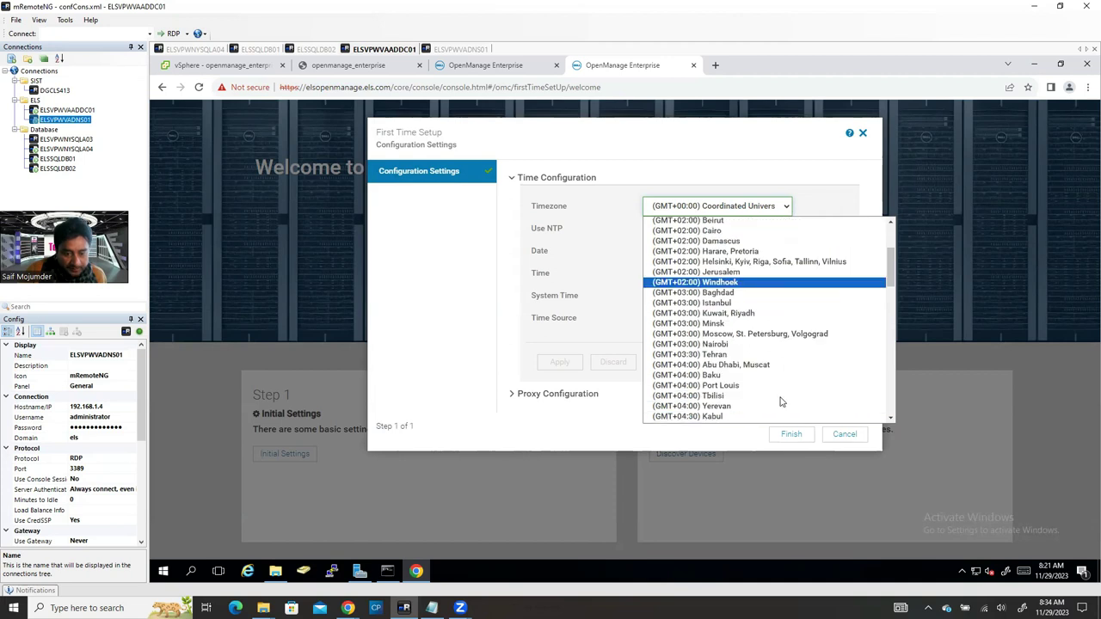
scroll(781, 385, "down", 15)
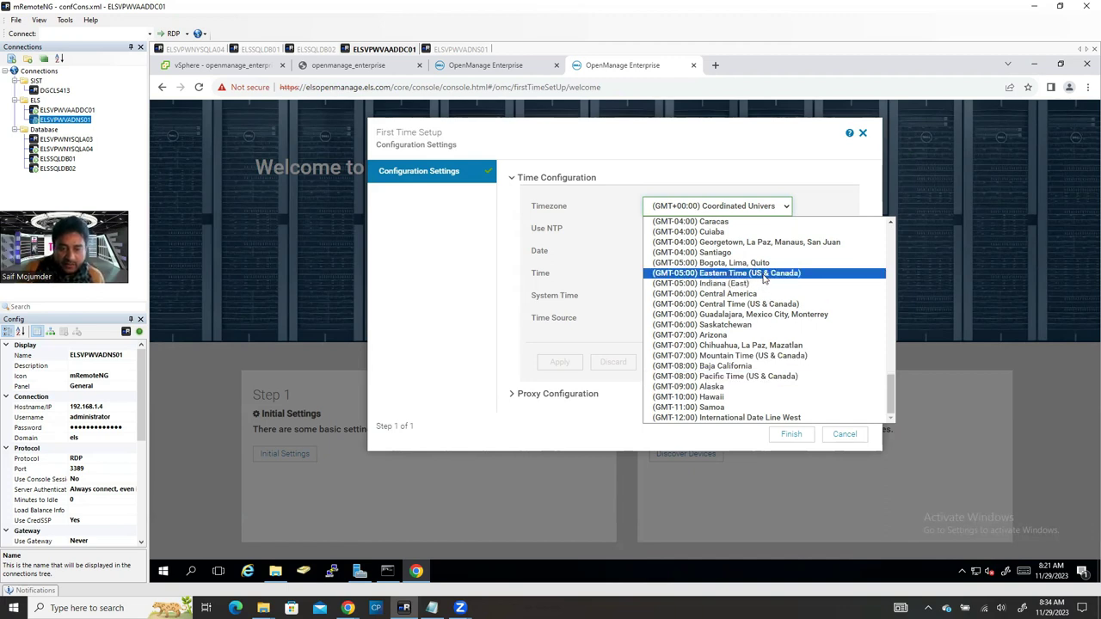
left_click(764, 276)
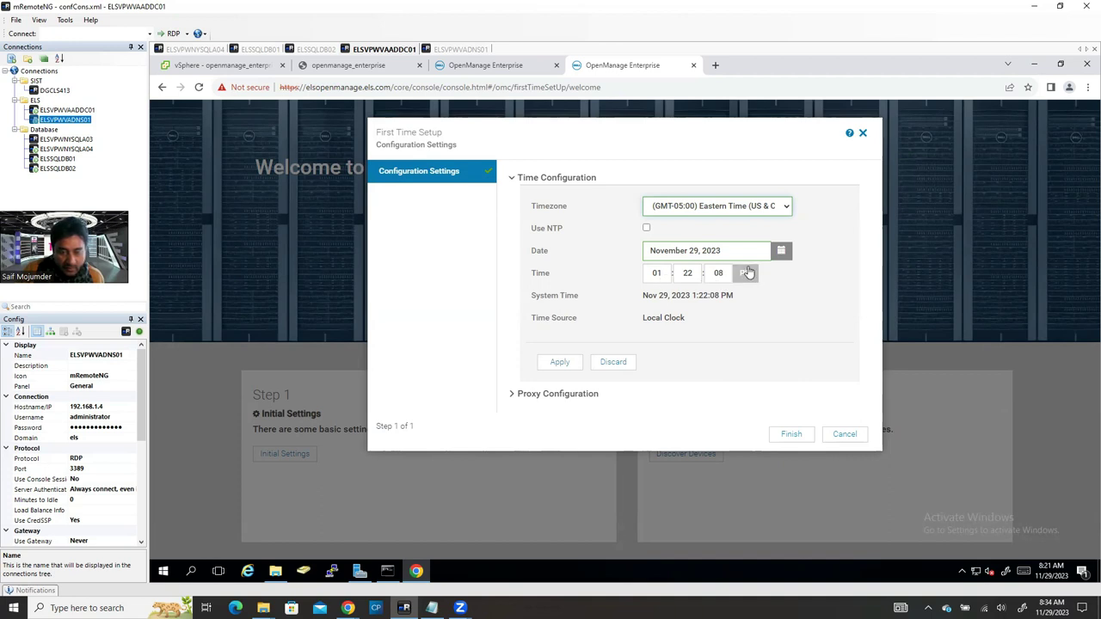
Step: Set the time to 8 AM and enable Use NTP
left_click(655, 274)
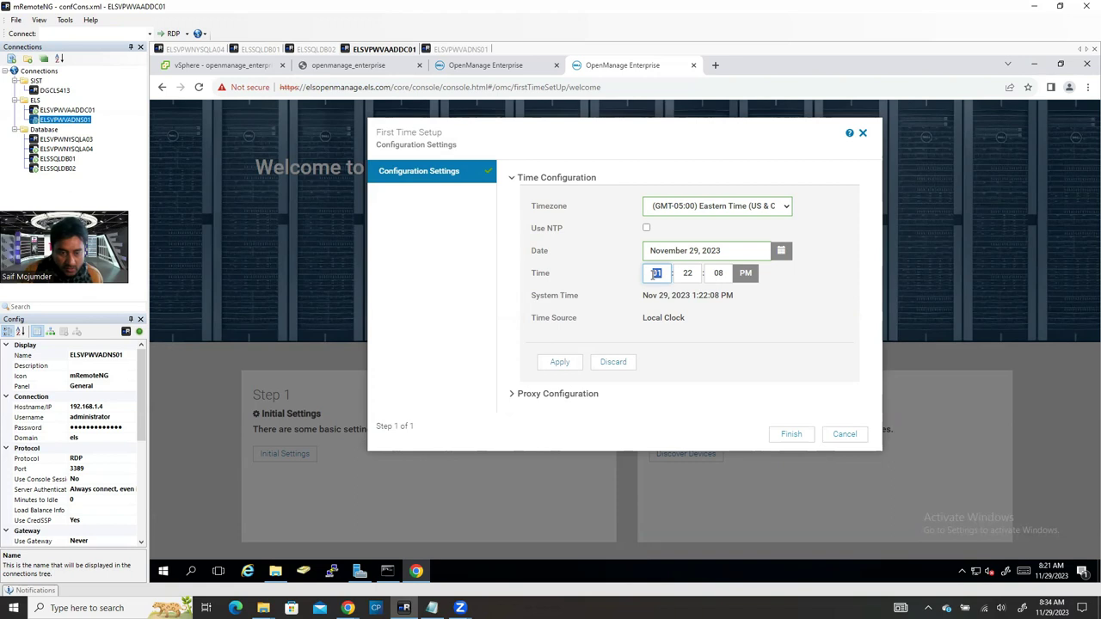
left_click(741, 281)
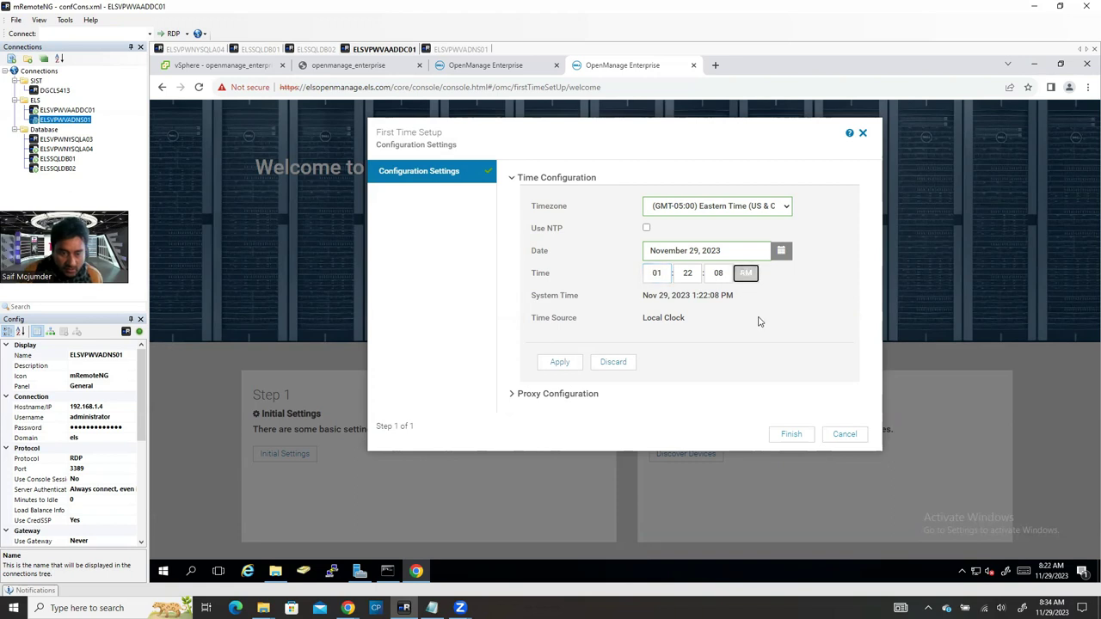
left_click(656, 273)
type("8")
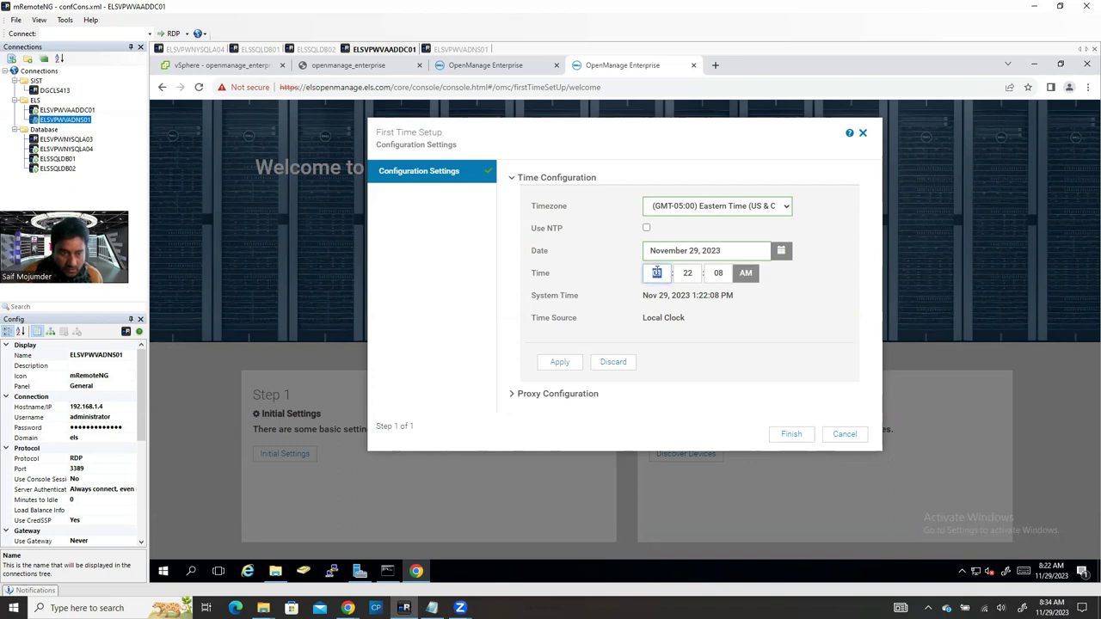
left_click(647, 228)
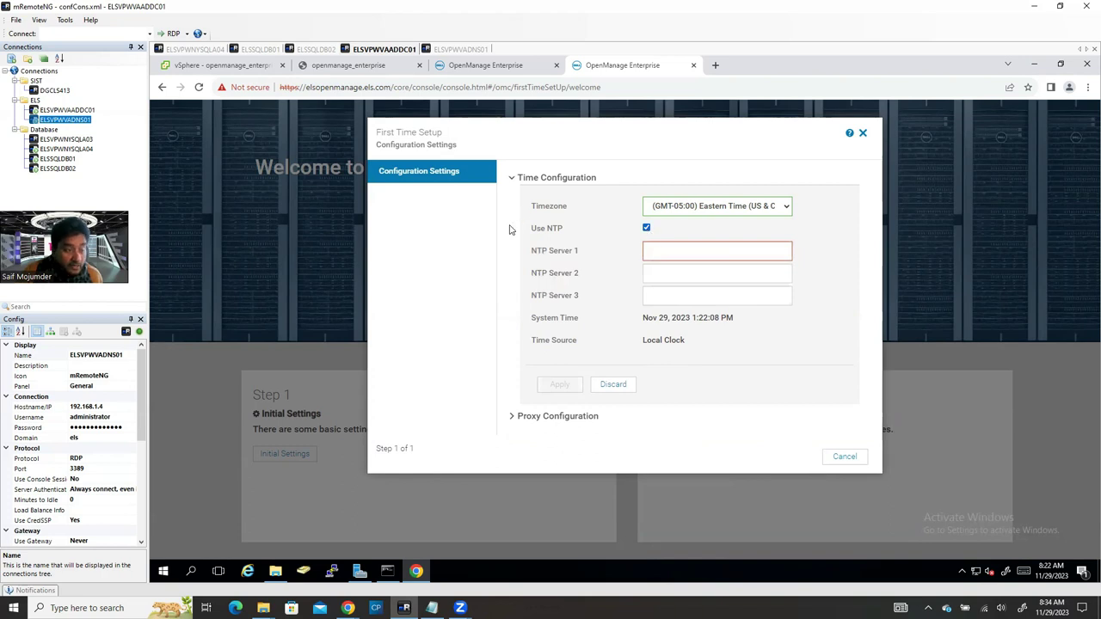
Step: Set NTP Server 1 to 192.168.1.2, apply and confirm the time settings, then finish setup
left_click(661, 252)
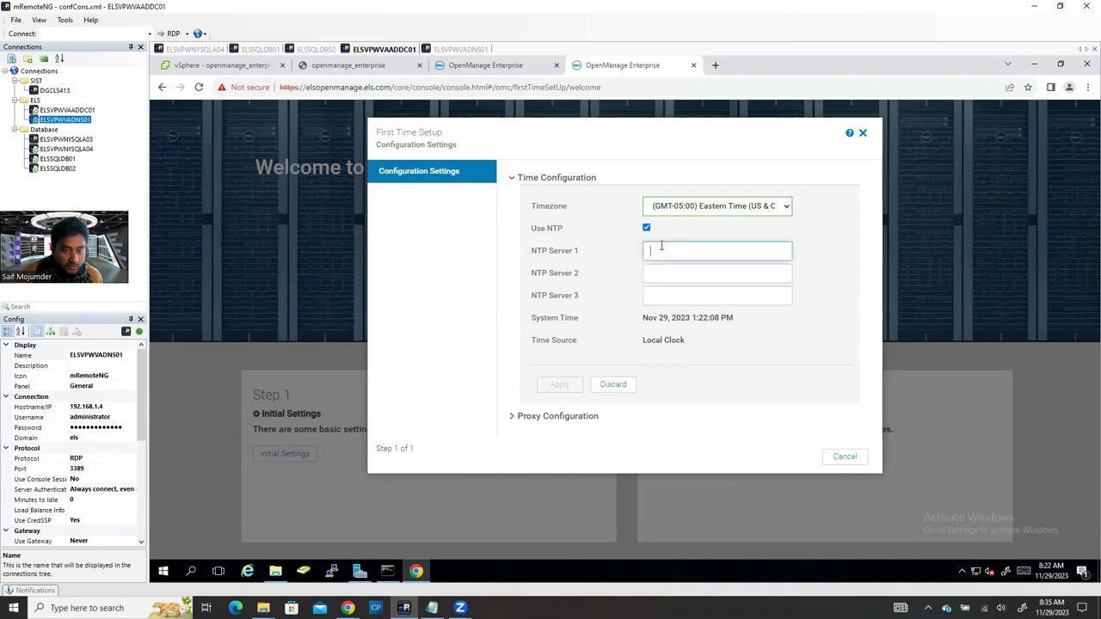
type("1")
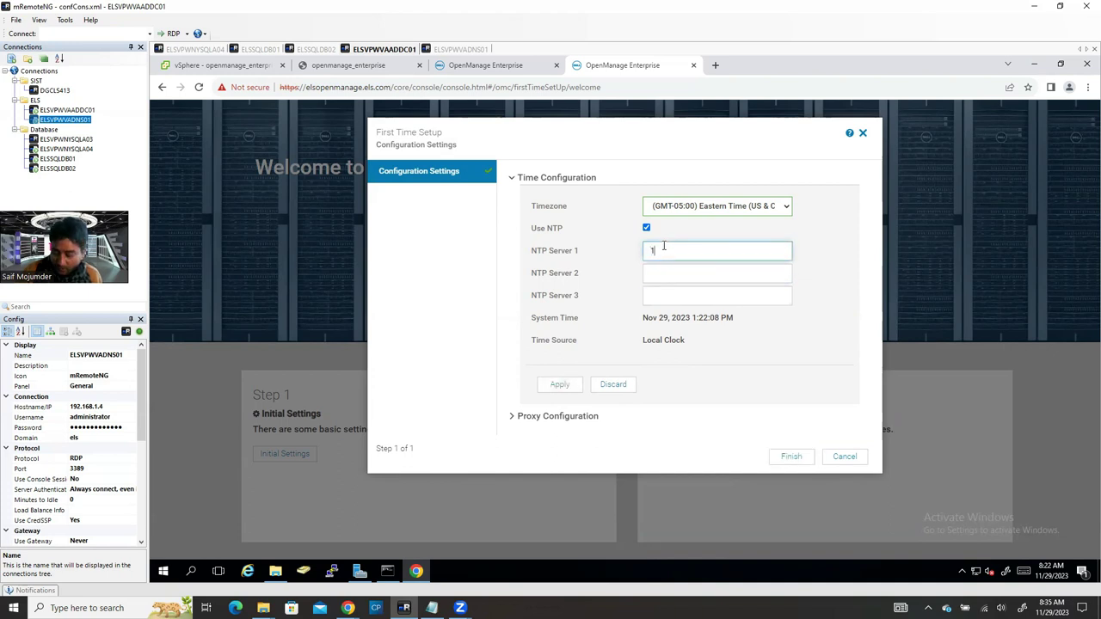
type("92.168.1.1")
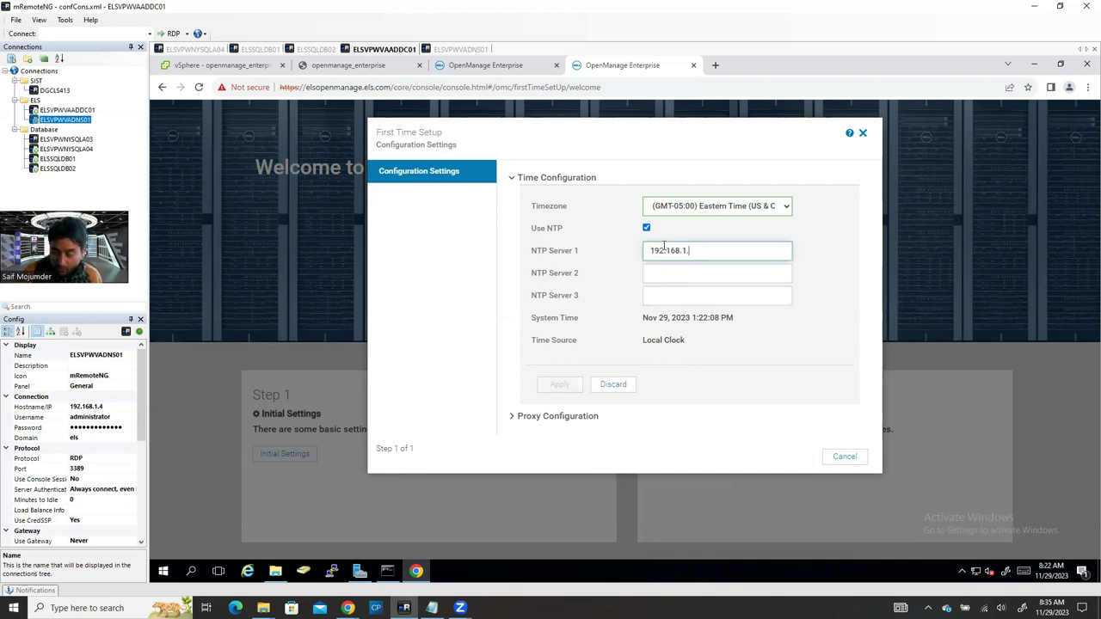
key("BackSpace")
type("2")
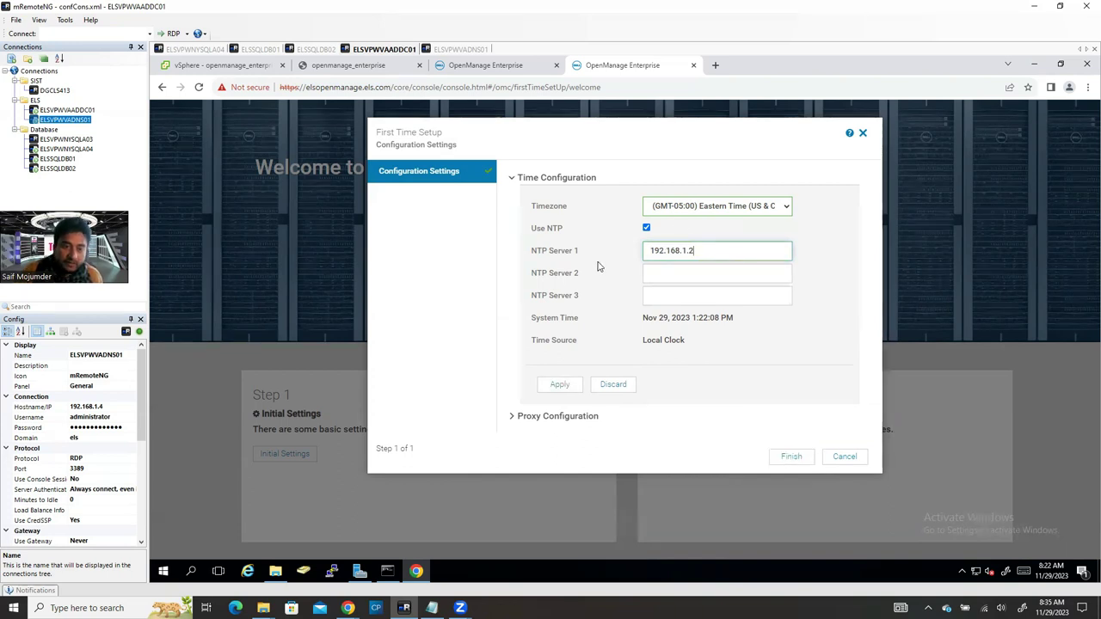
left_click(559, 385)
left_click(671, 275)
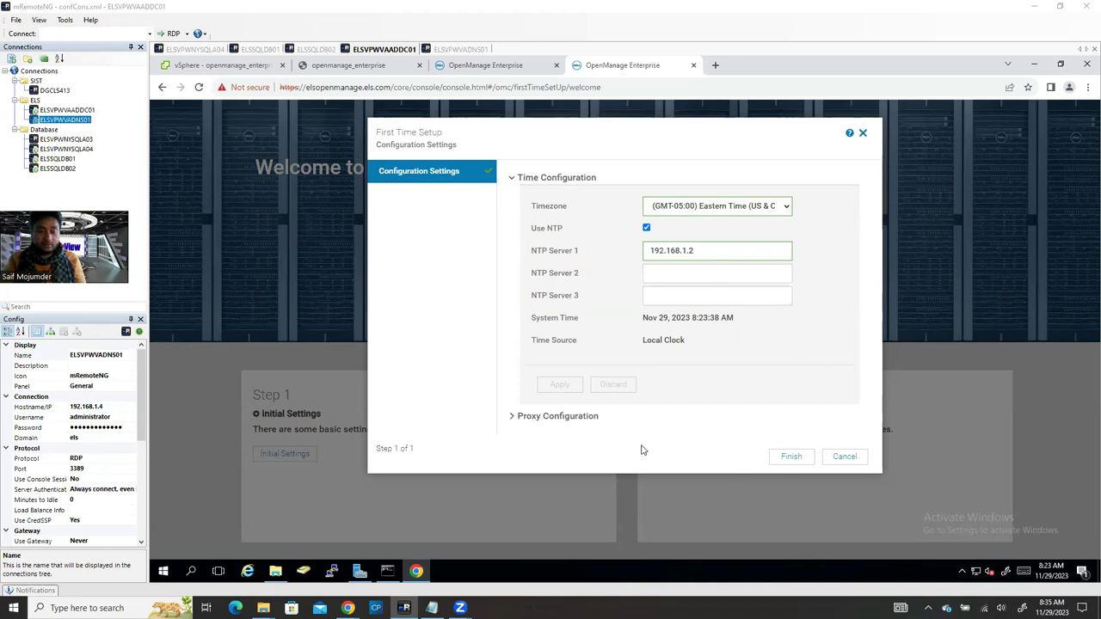
left_click(783, 460)
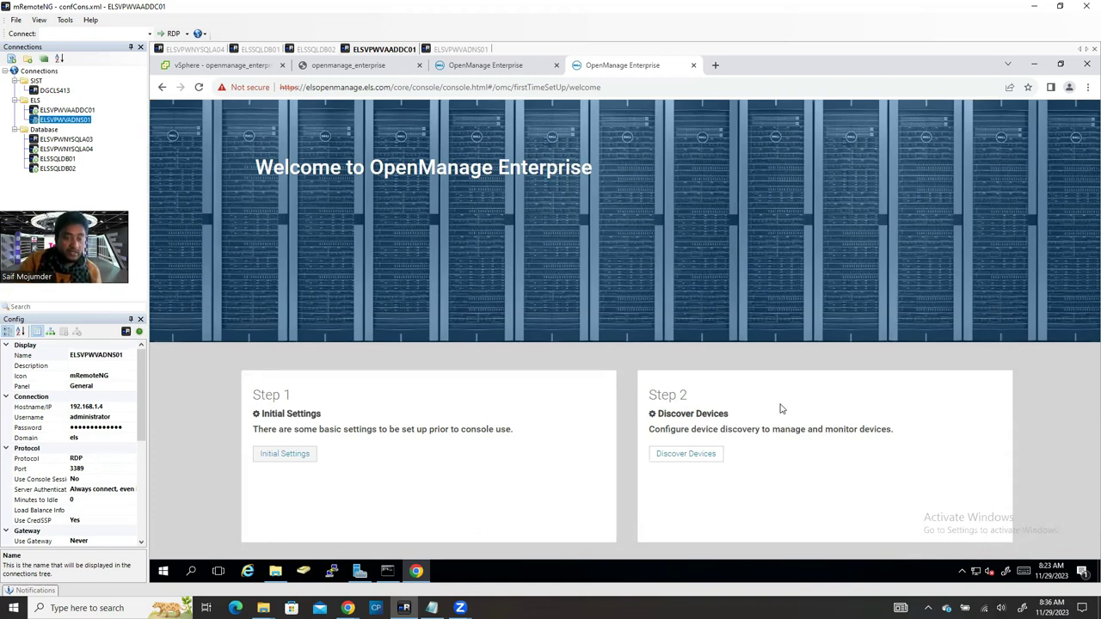
Step: Start a device discovery with device type Server connecting through Dell iDRAC
left_click(681, 456)
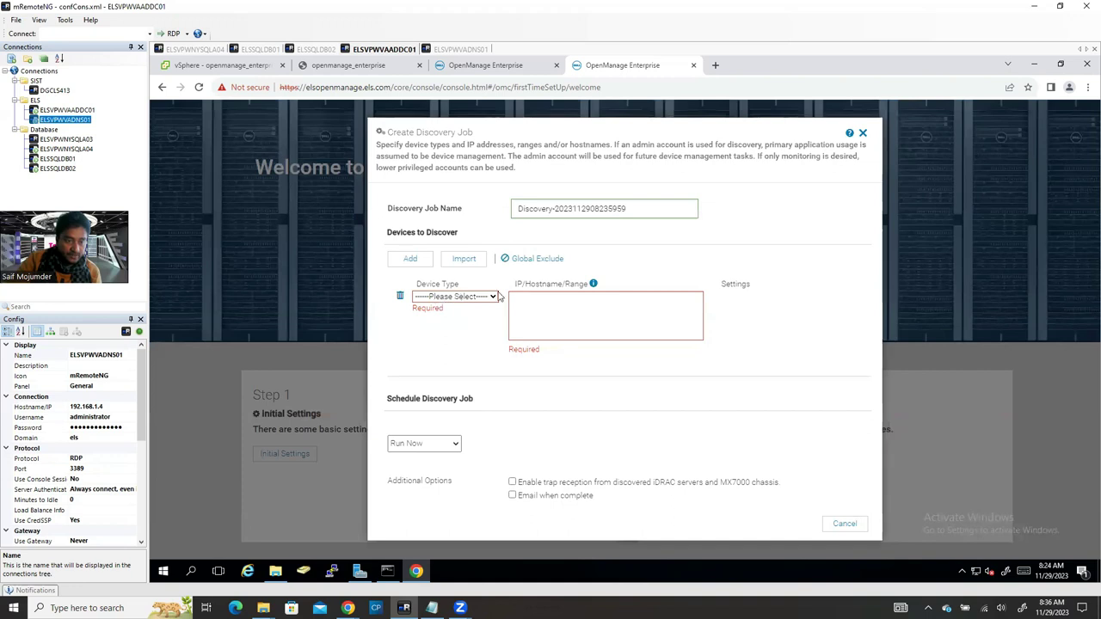
left_click(483, 298)
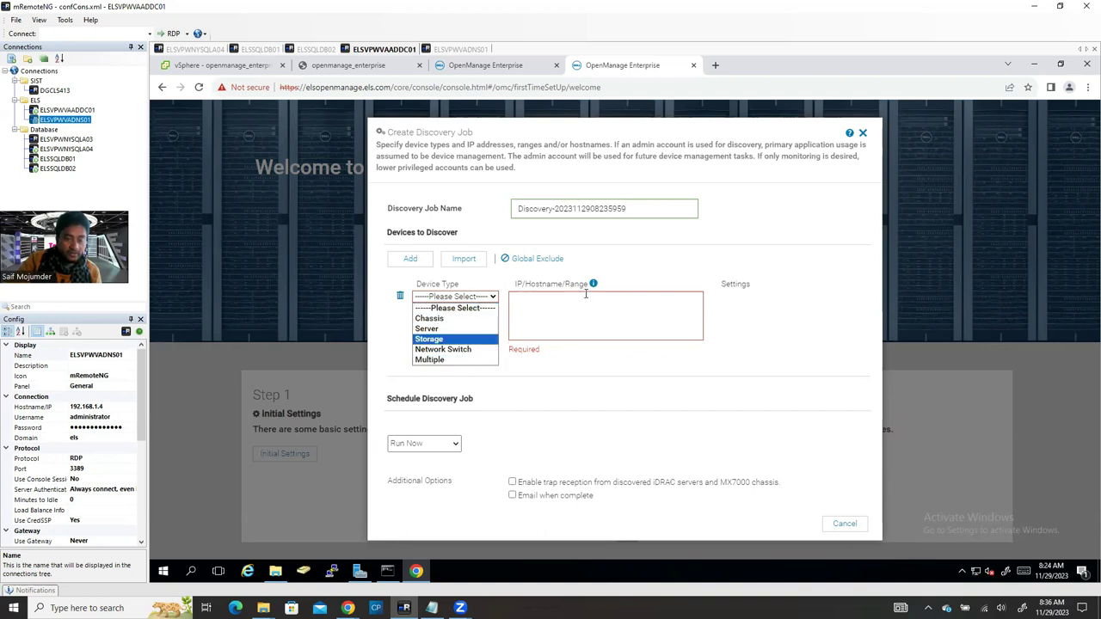
left_click(468, 329)
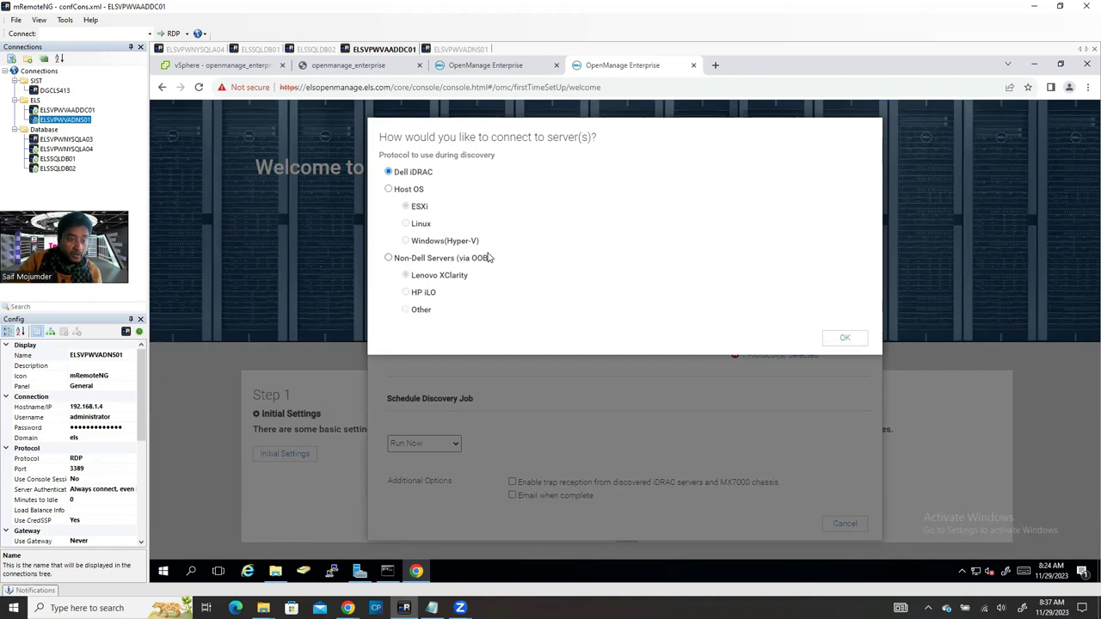
left_click(388, 258)
left_click(406, 293)
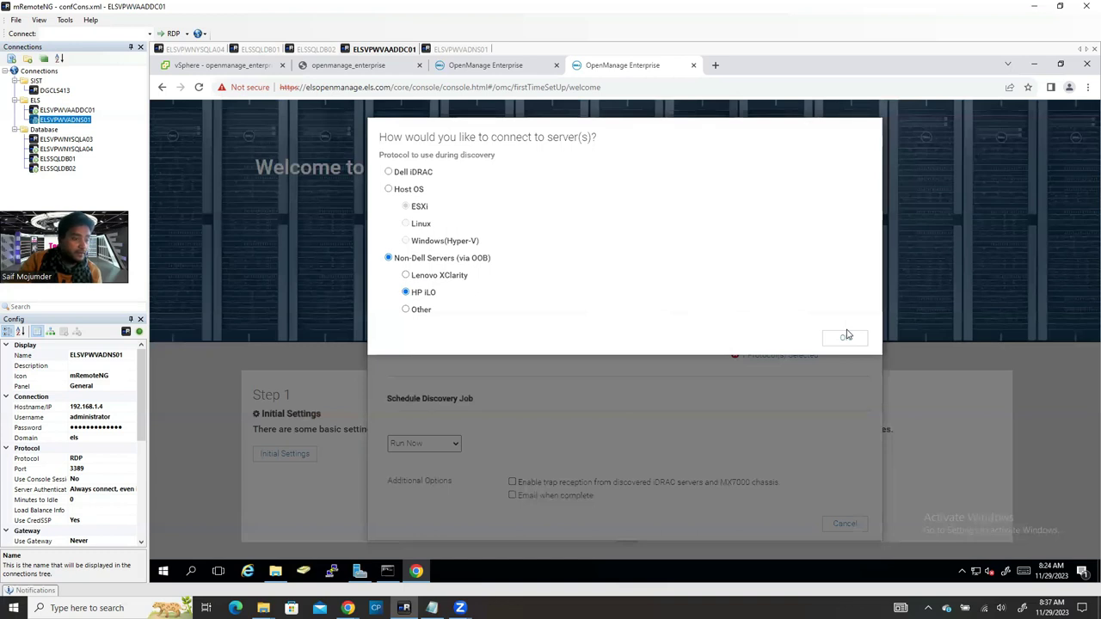
left_click(391, 174)
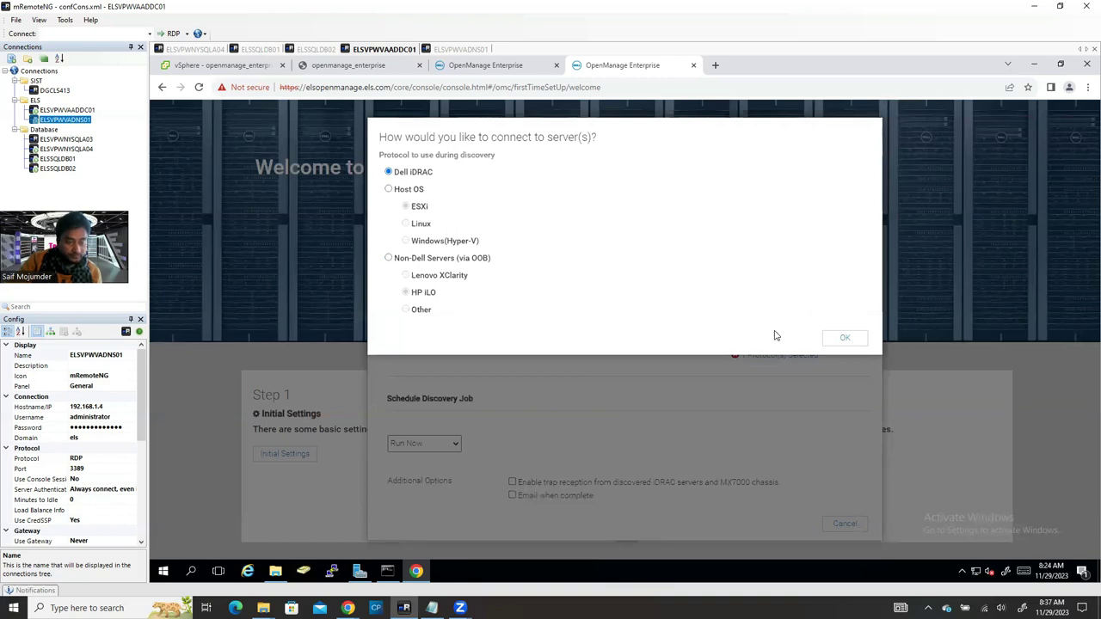
left_click(844, 339)
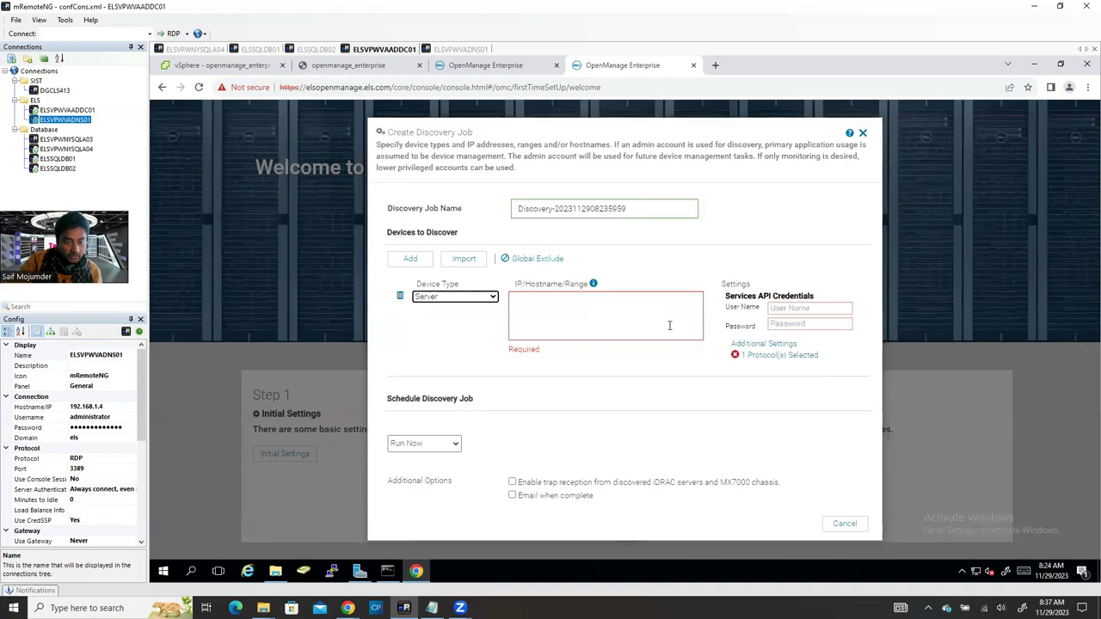
Step: Enter the IP range 192.168.2-192.168.1.254 in IP/Hostname/Range
left_click(552, 312)
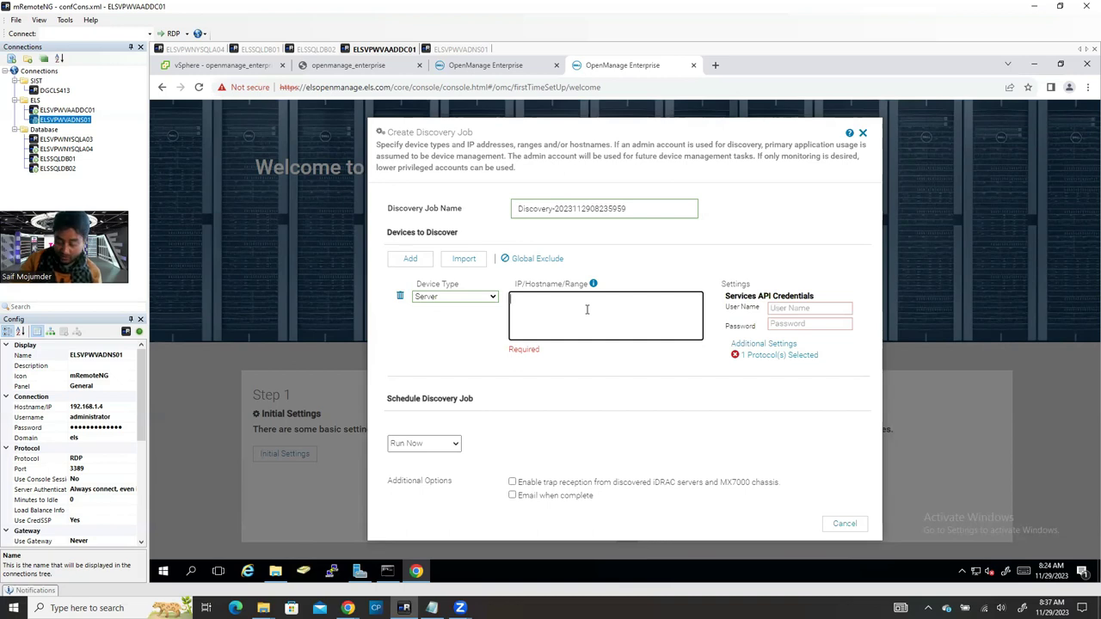
type("192.")
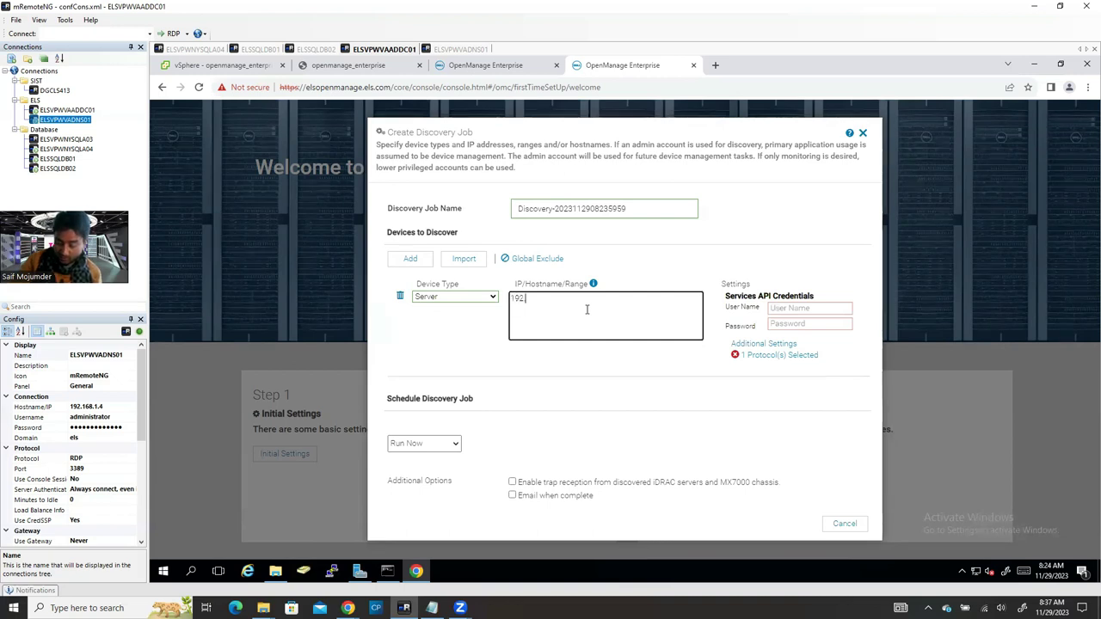
type("168.2")
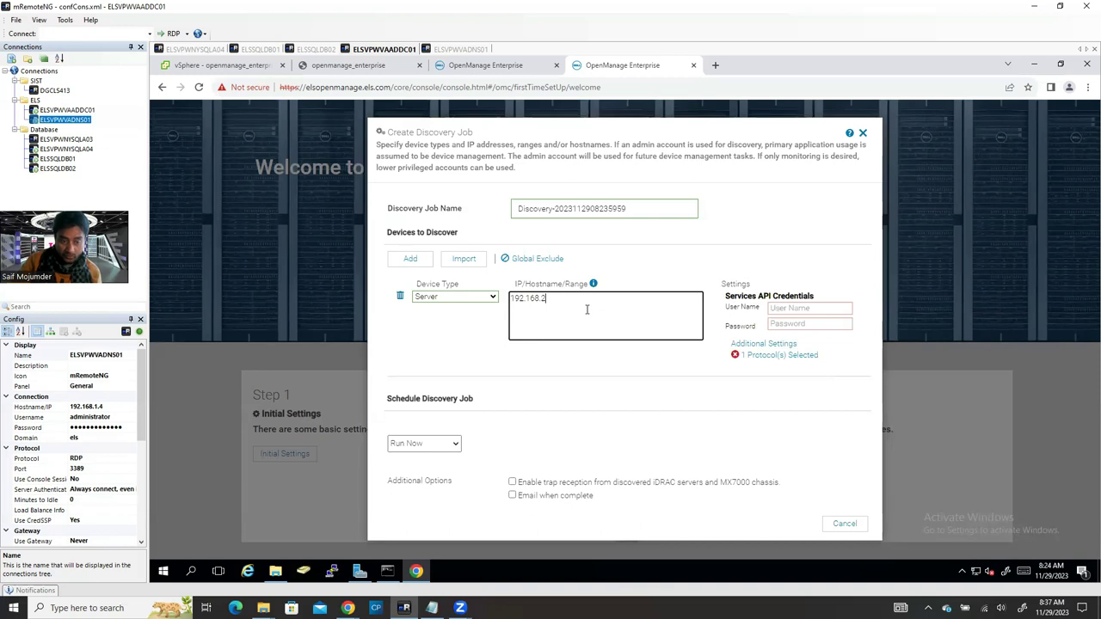
type(".")
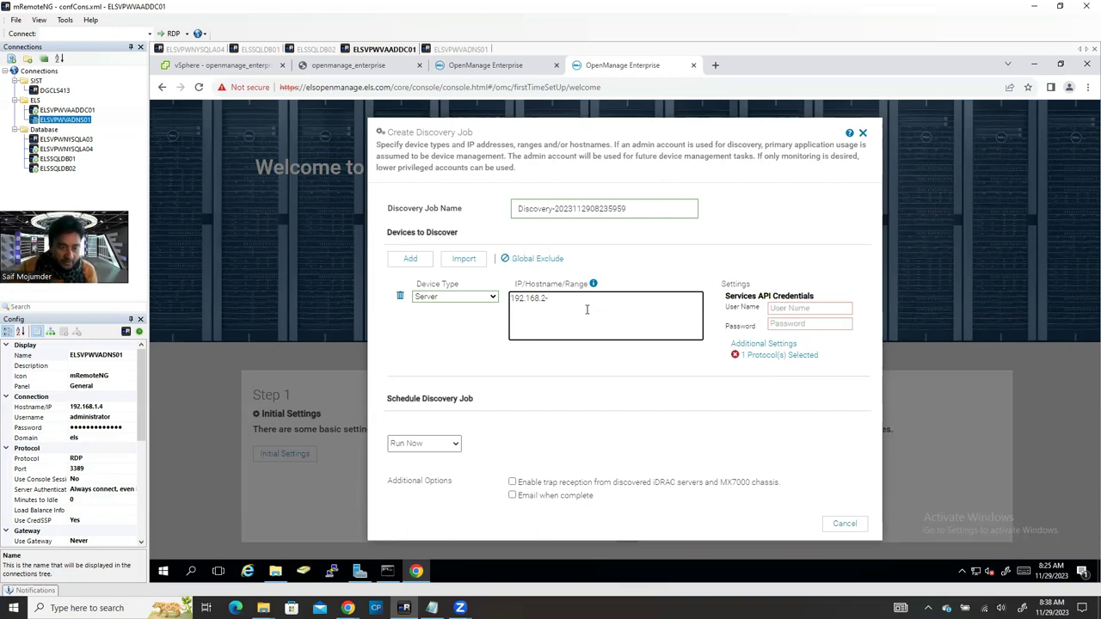
left_click(417, 259)
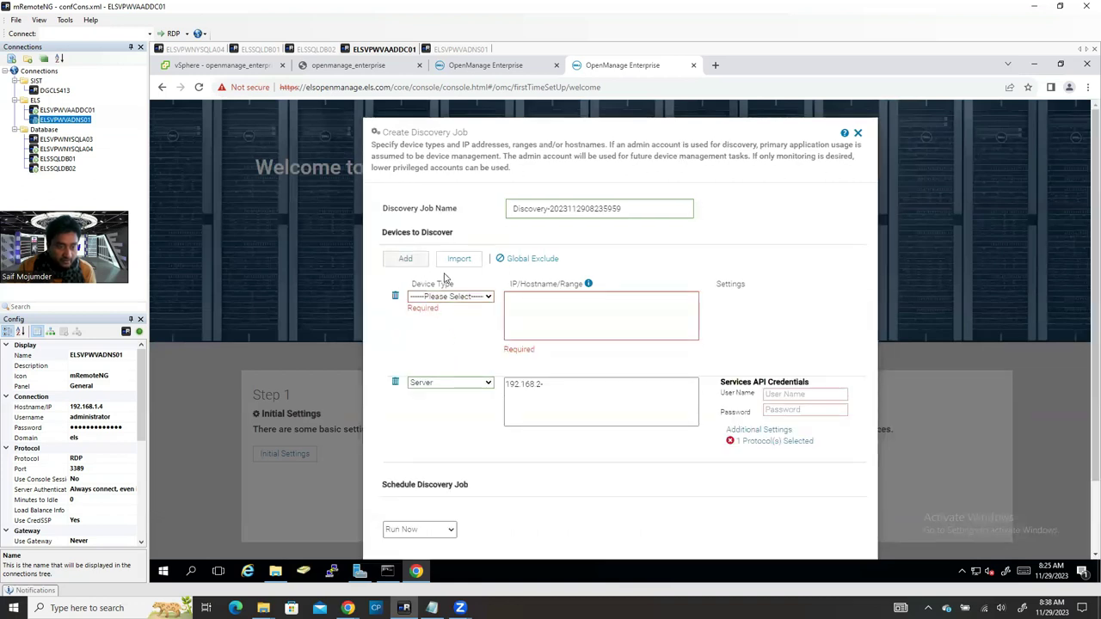
left_click(395, 296)
left_click(597, 303)
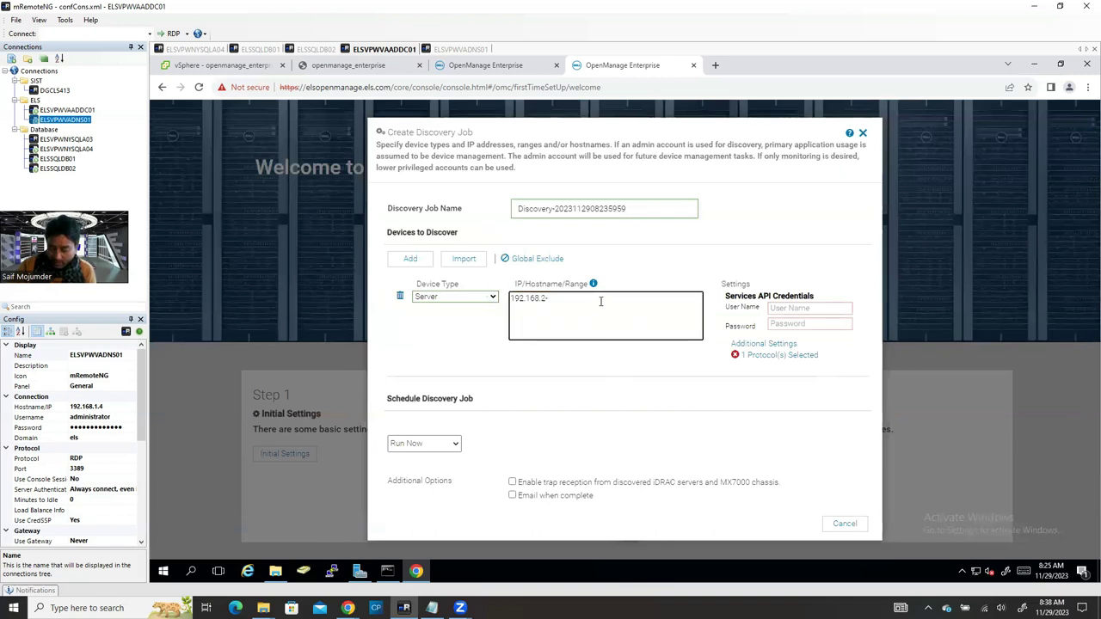
type("92.168.1")
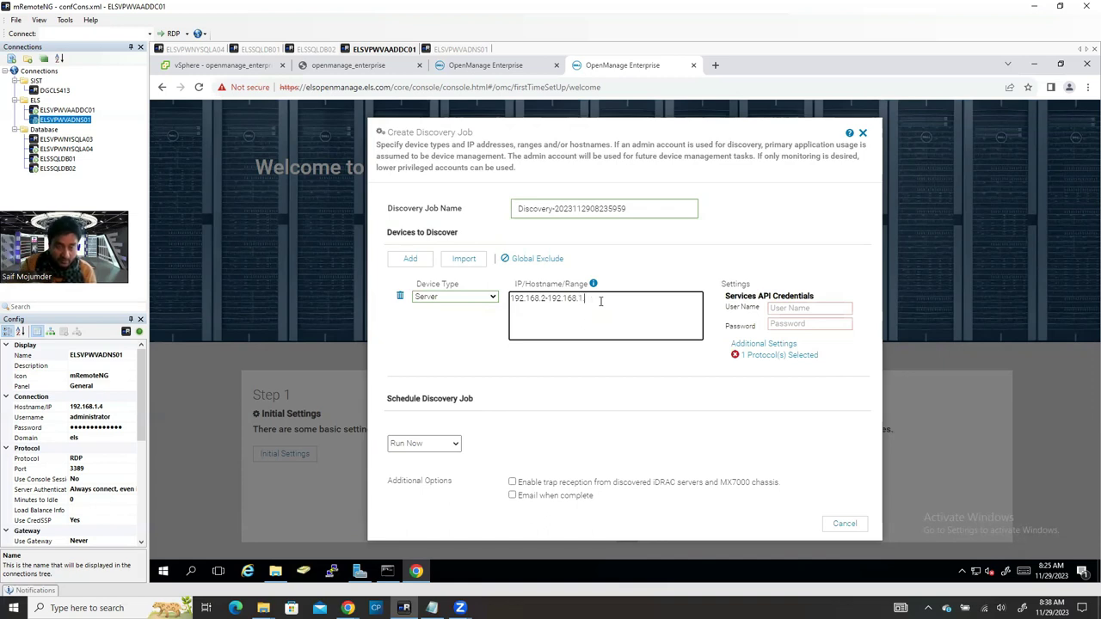
type(".")
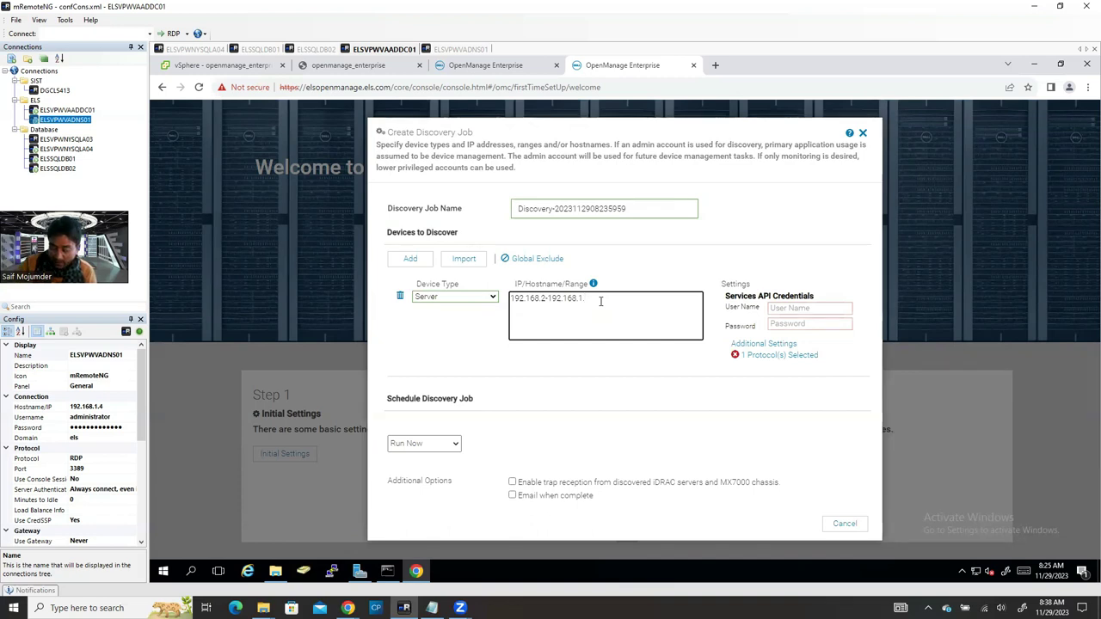
type("254")
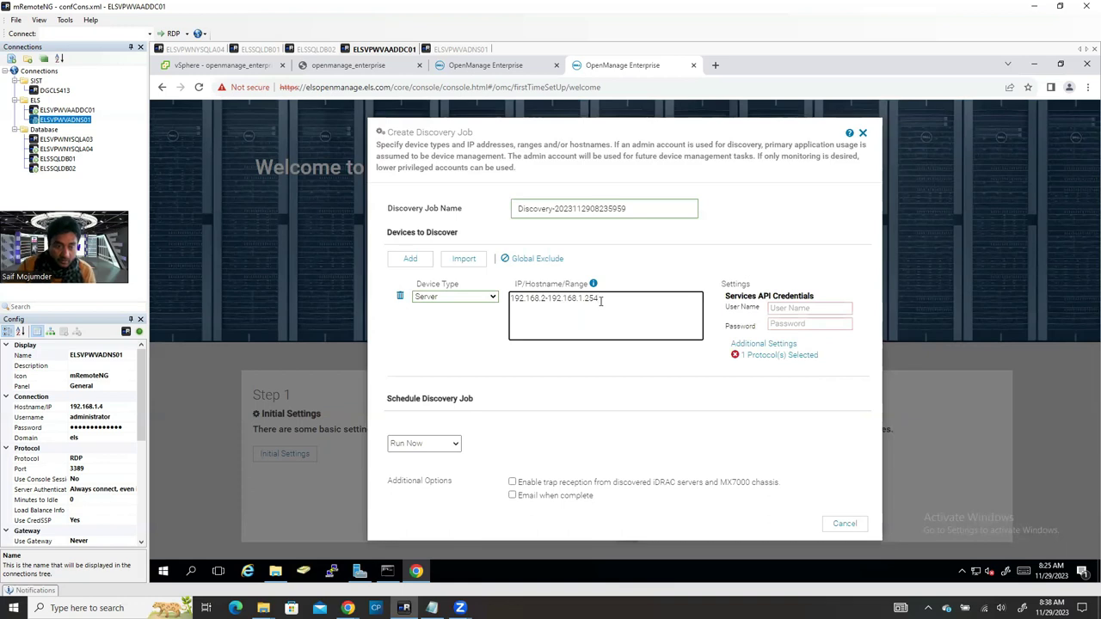
Step: Fill in root as user name with its API password, and enable iDRAC trap reception
left_click(831, 310)
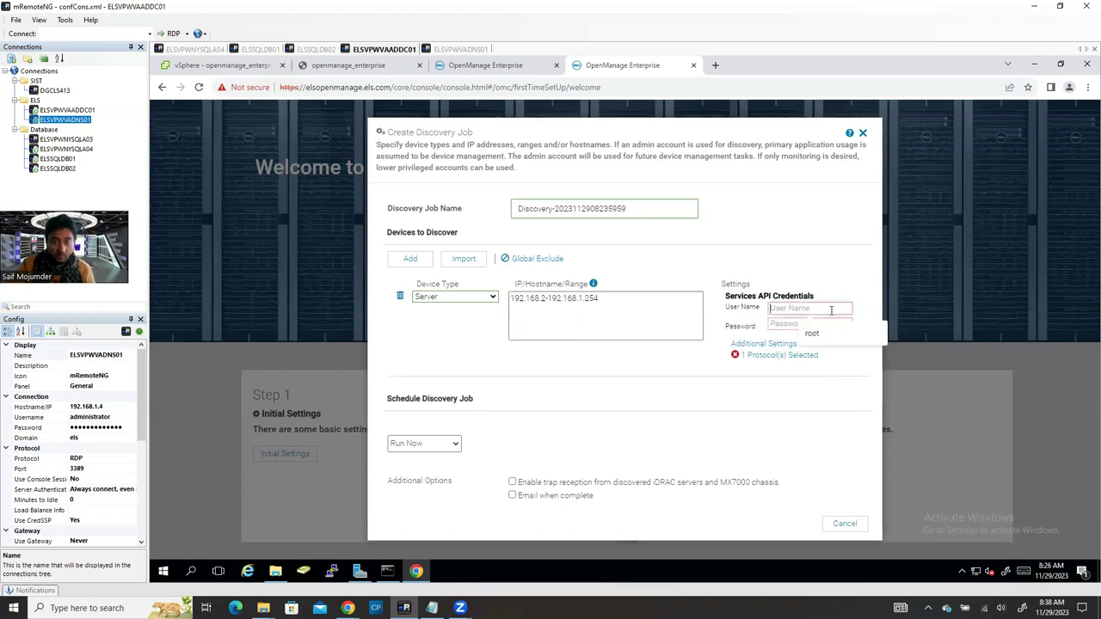
left_click(823, 336)
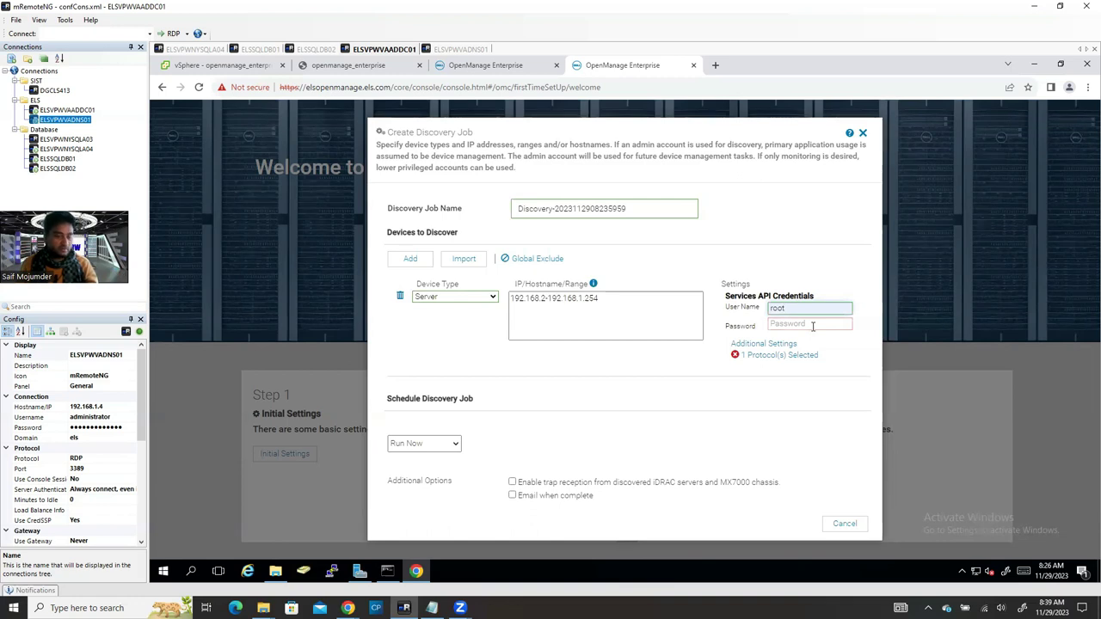
key("ctrl+a")
key("ctrl+a")
key("ctrl+a")
key("ctrl+a")
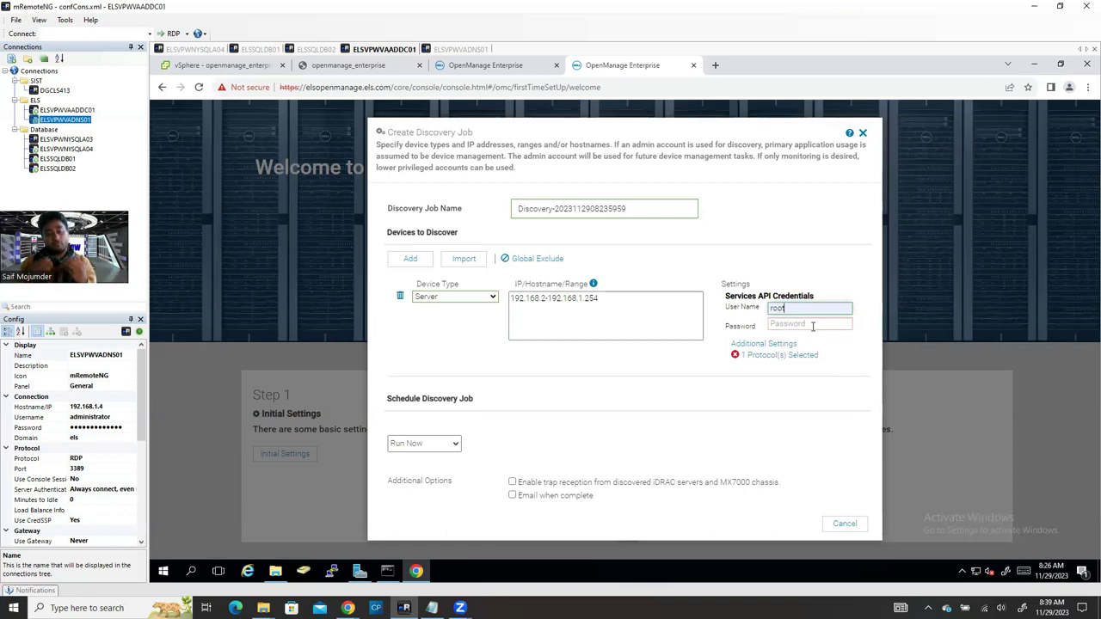
left_click(811, 326)
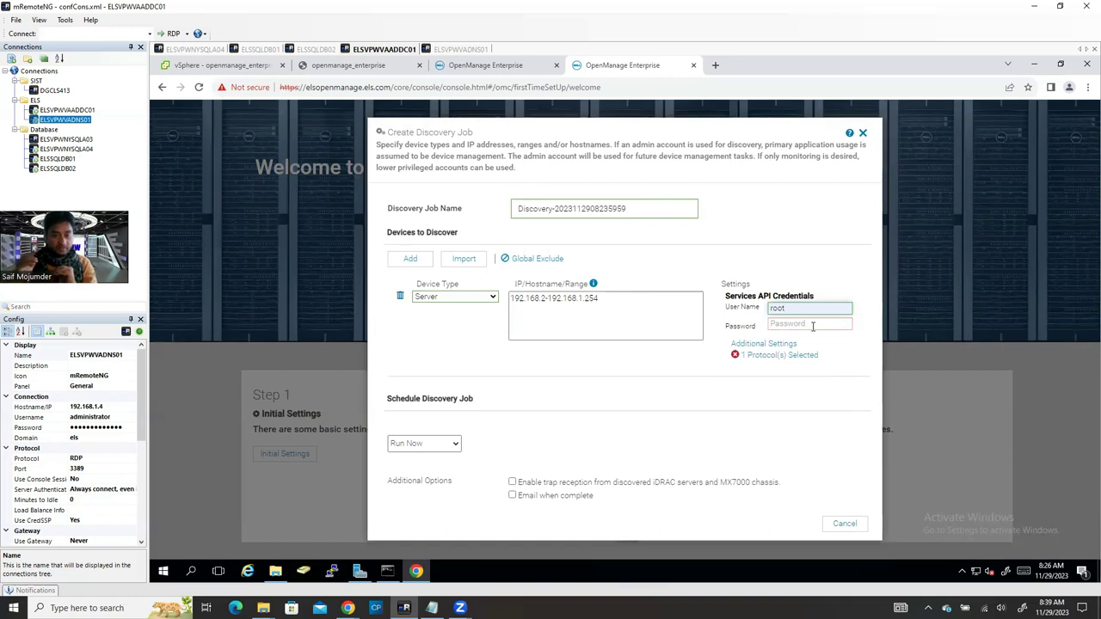
left_click(806, 330)
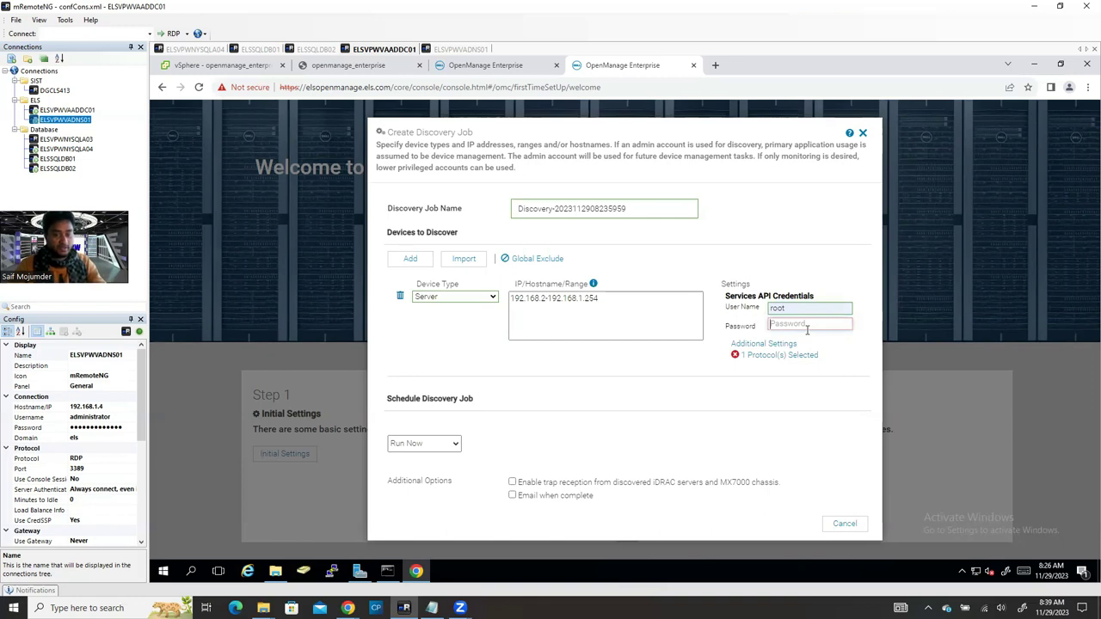
key("ctrl+v")
type("•••")
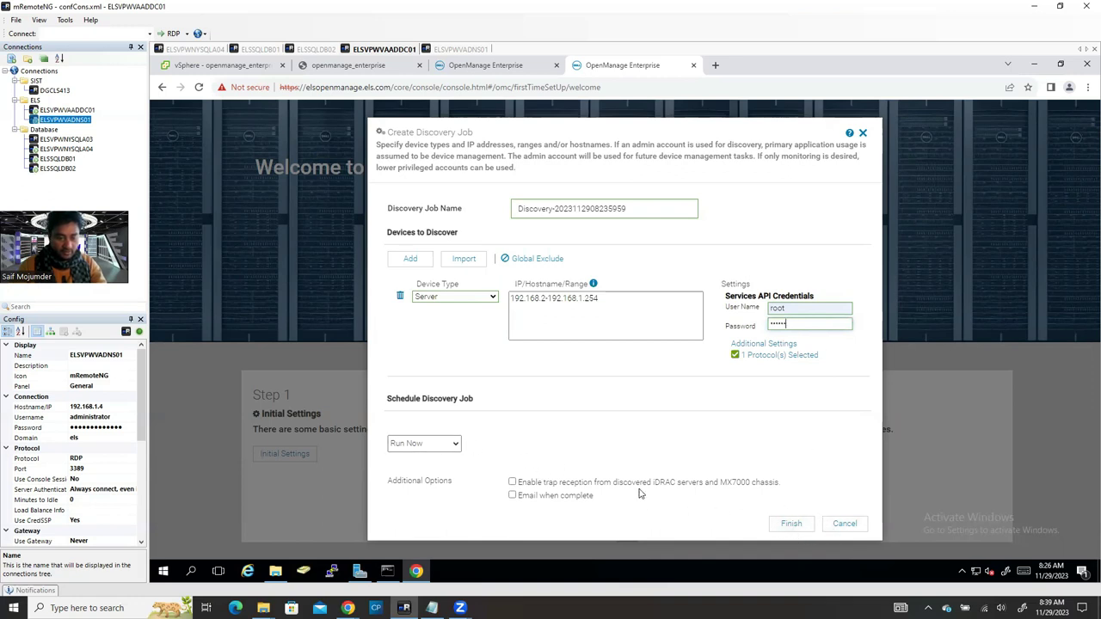
left_click(514, 483)
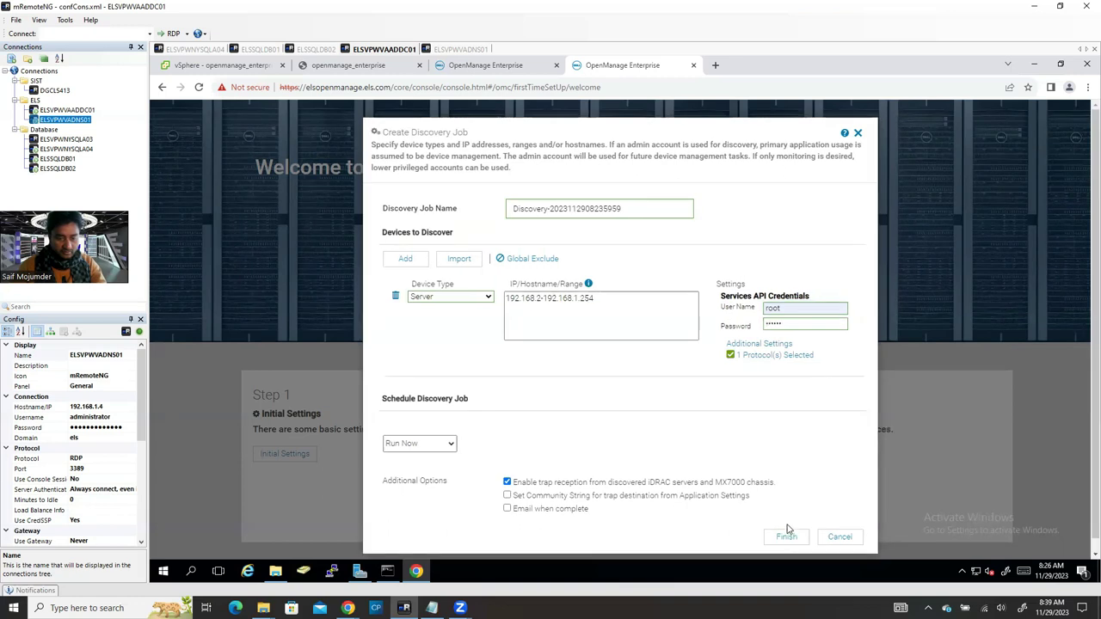
Step: Run the discovery job, view its Failed status details, then open All Devices
left_click(789, 538)
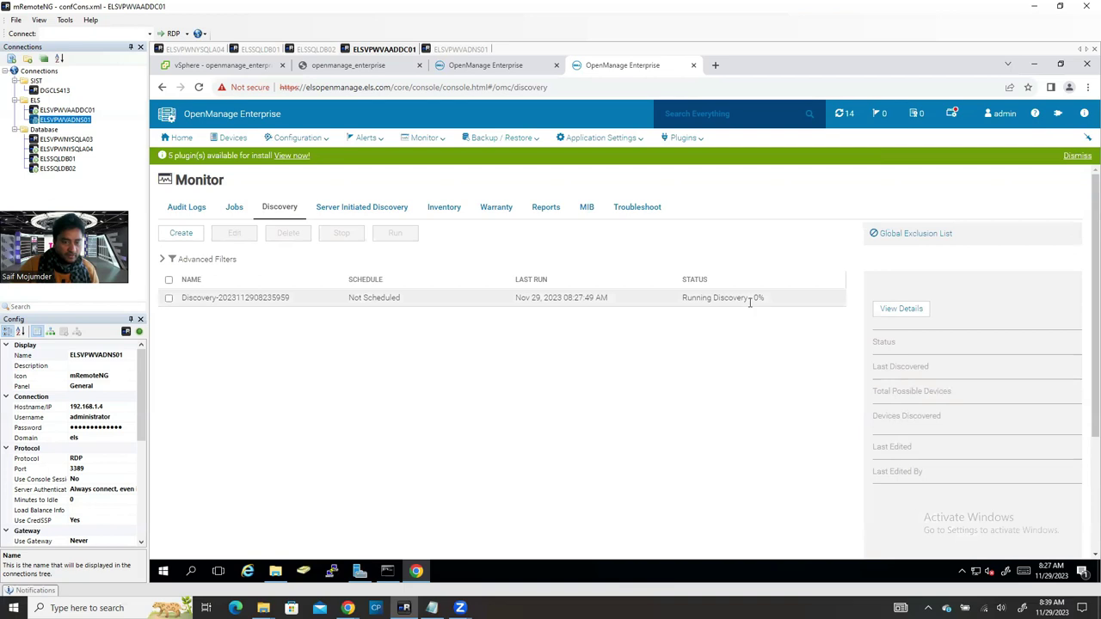
left_click(746, 306)
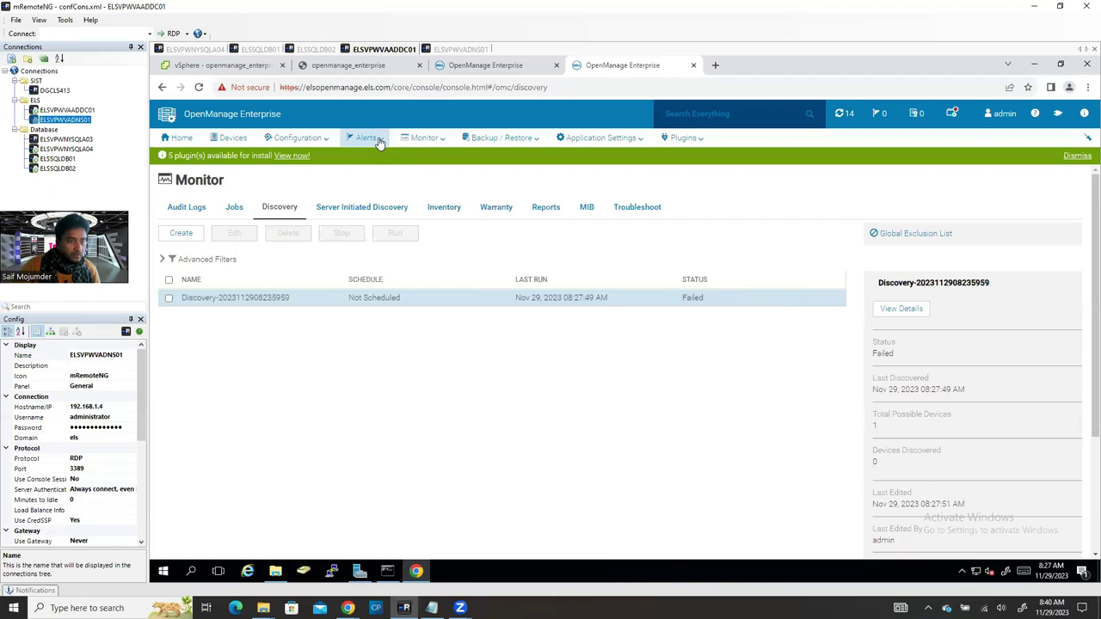
left_click(231, 138)
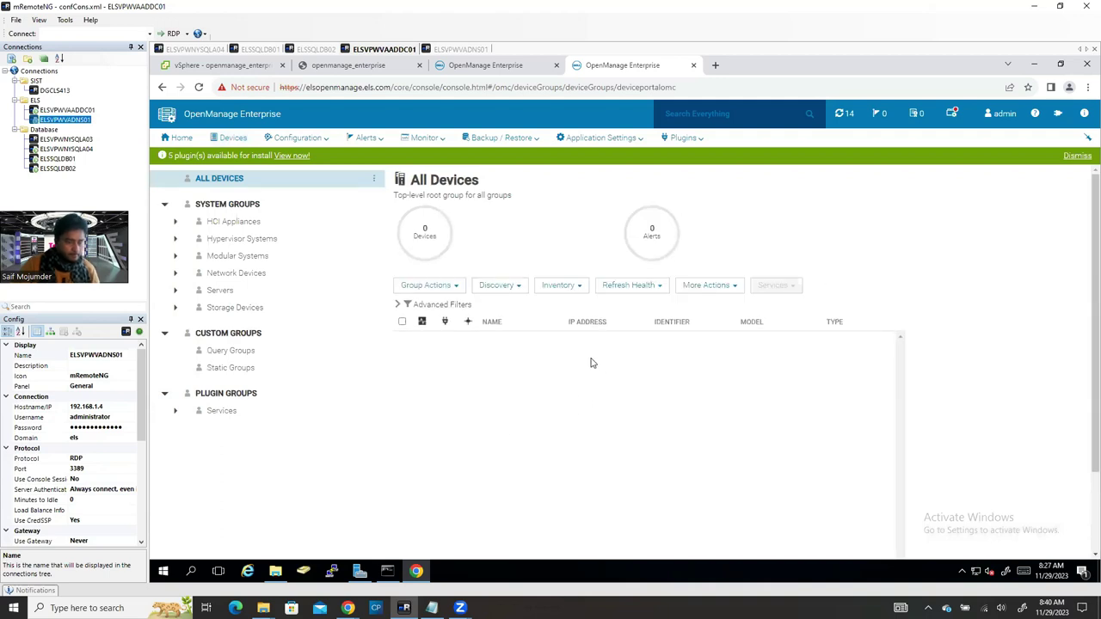
Step: Via Discovery > Discover Devices, create a job with device type Server over Dell iDRAC
left_click(499, 285)
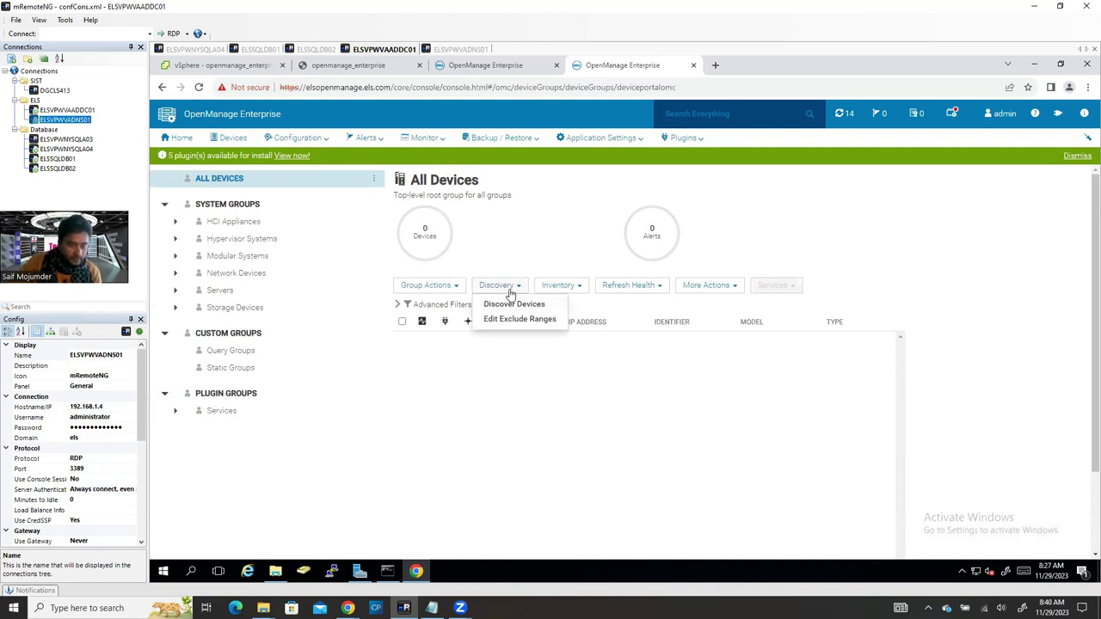
left_click(509, 303)
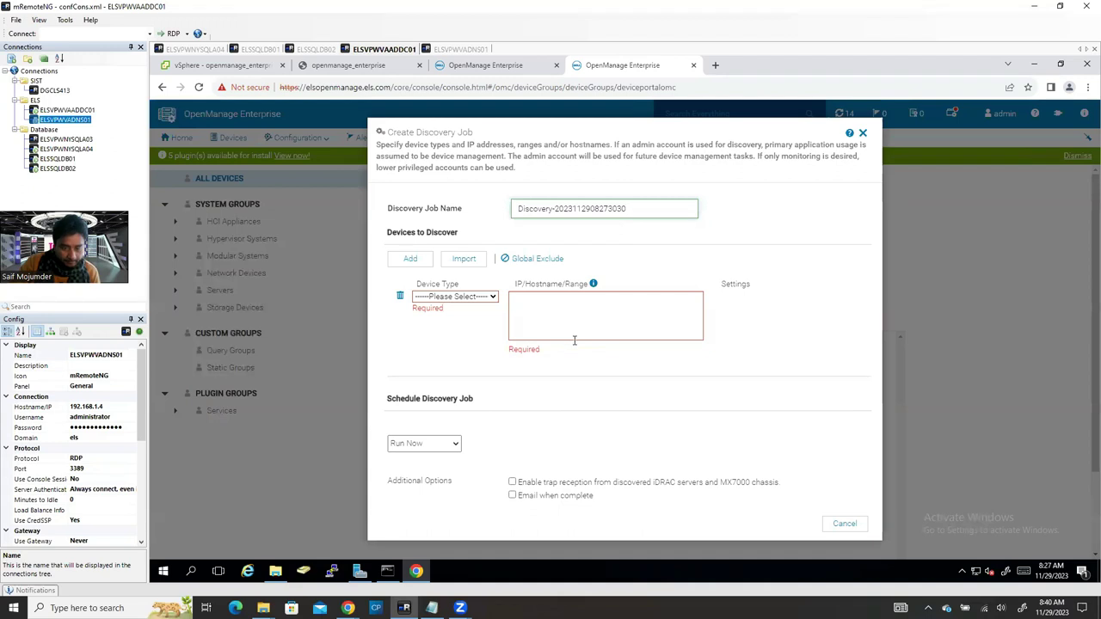
left_click(466, 297)
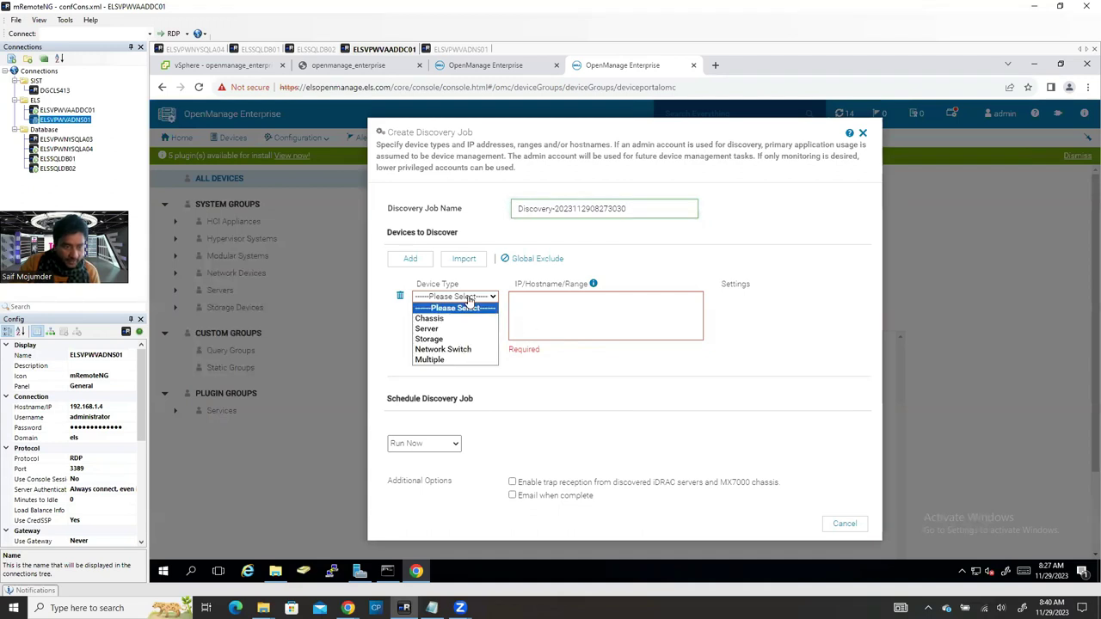
left_click(441, 332)
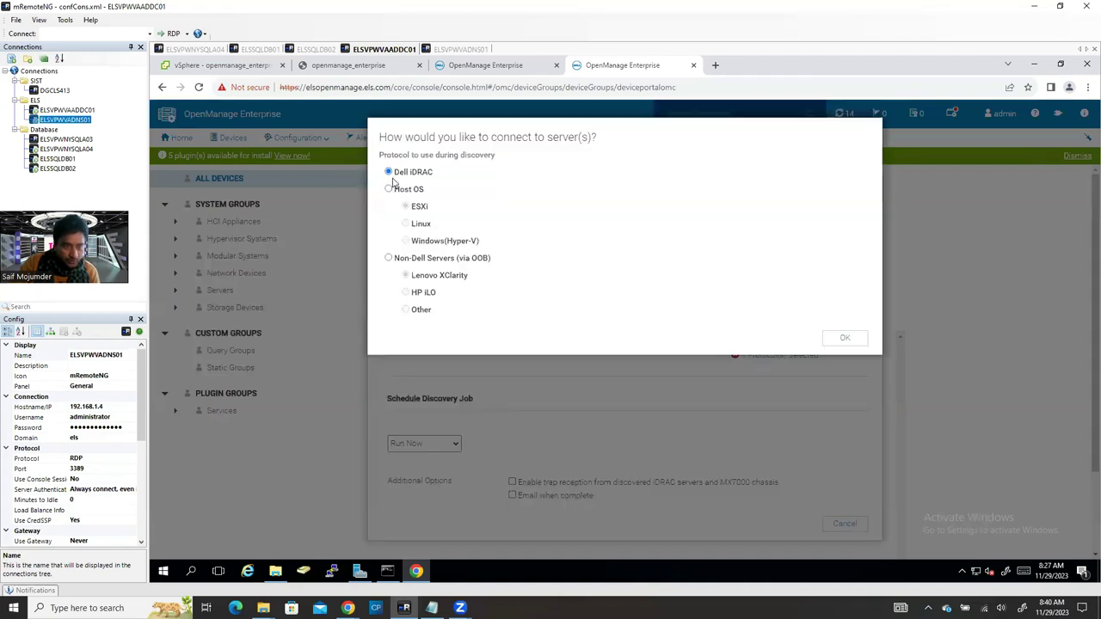
left_click(844, 335)
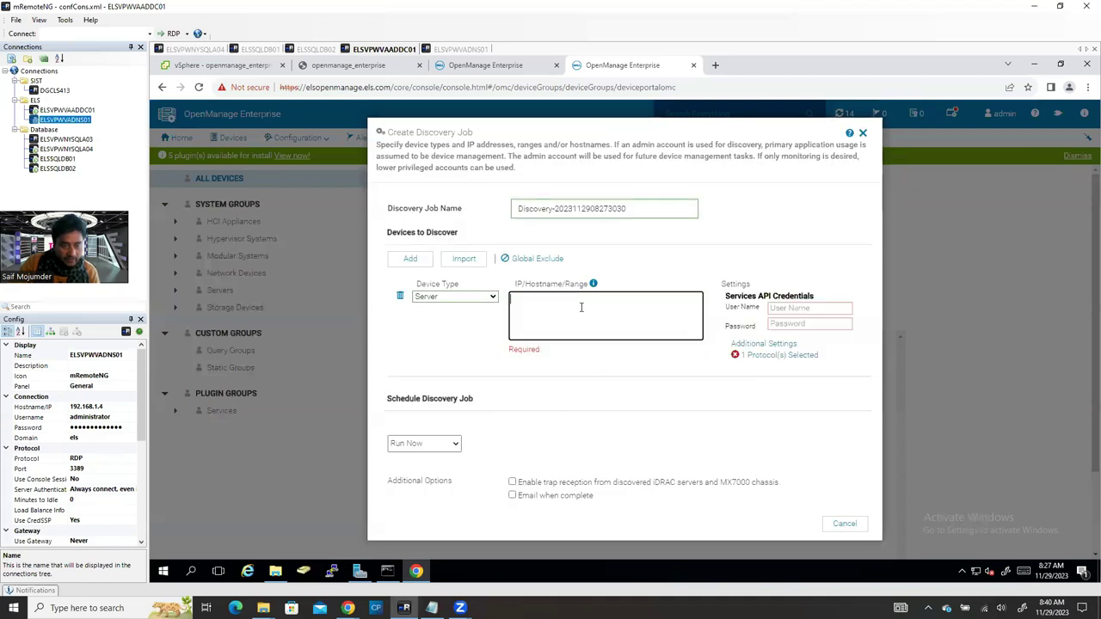
left_click(582, 307)
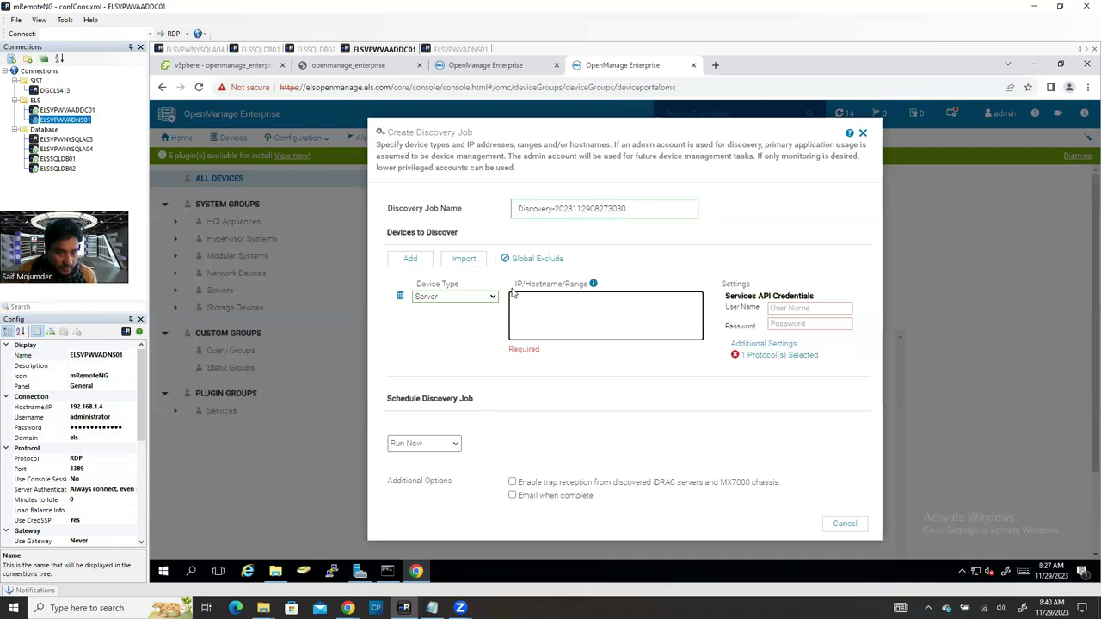
Step: Enter the IP range 192.168.1.0/24 for the discovery job after checking the accepted formats
left_click(593, 283)
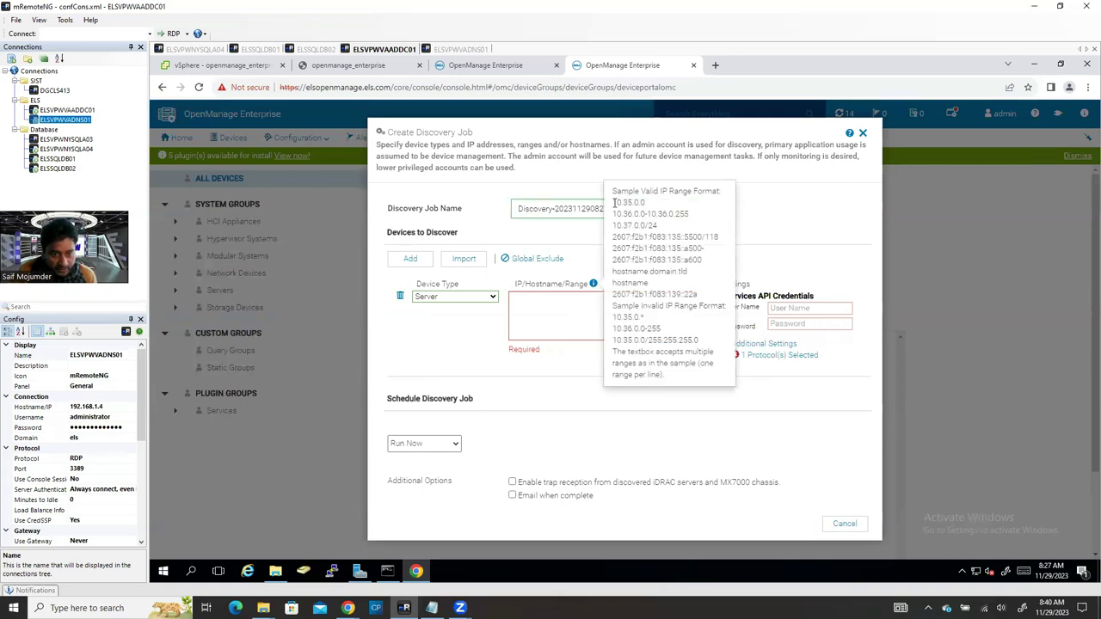
left_click_drag(613, 202, 658, 225)
left_click(559, 310)
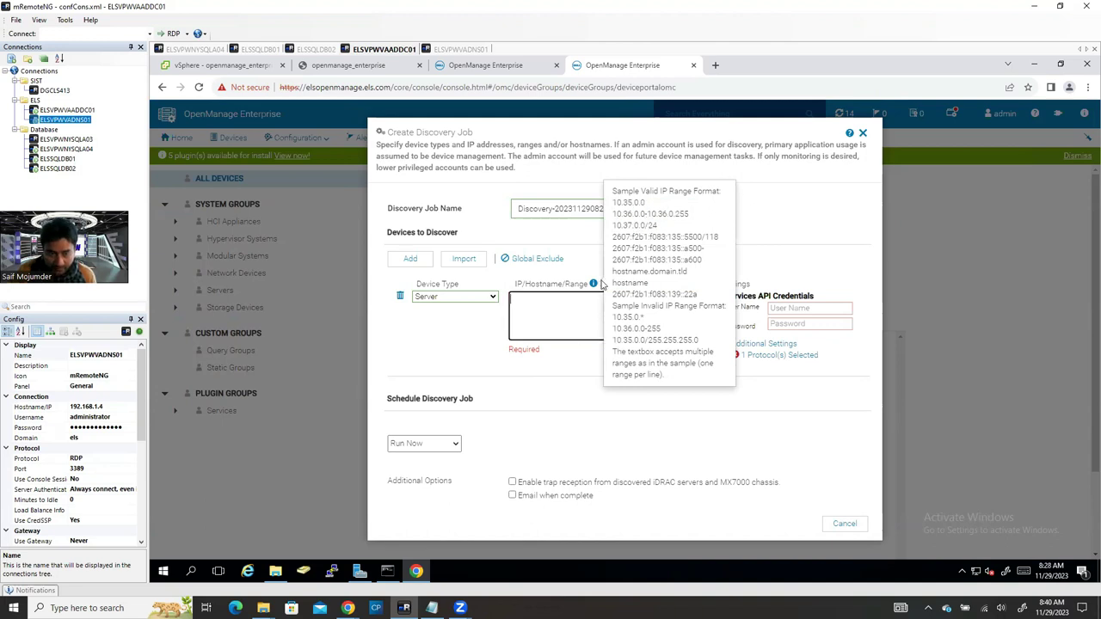
type("192.16")
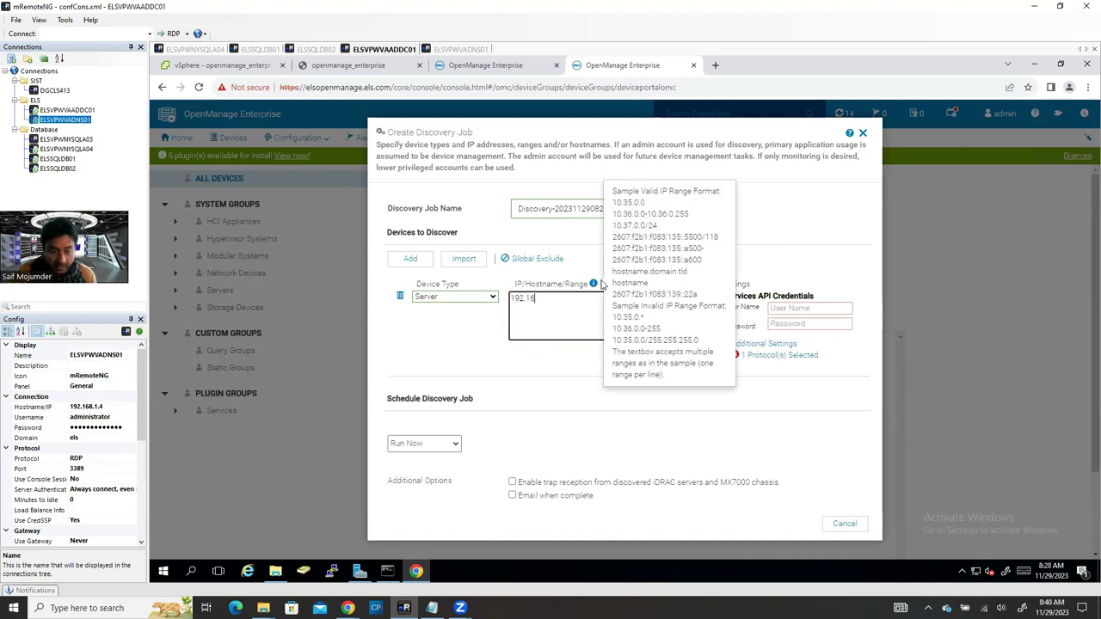
type("8")
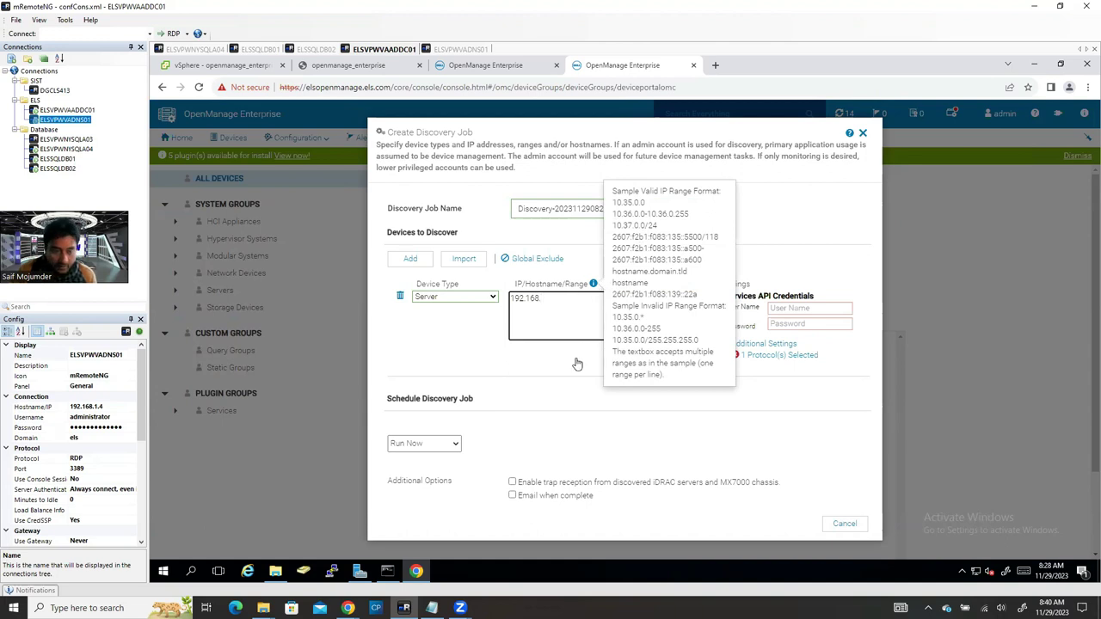
type(".")
left_click_drag(592, 308, 710, 326)
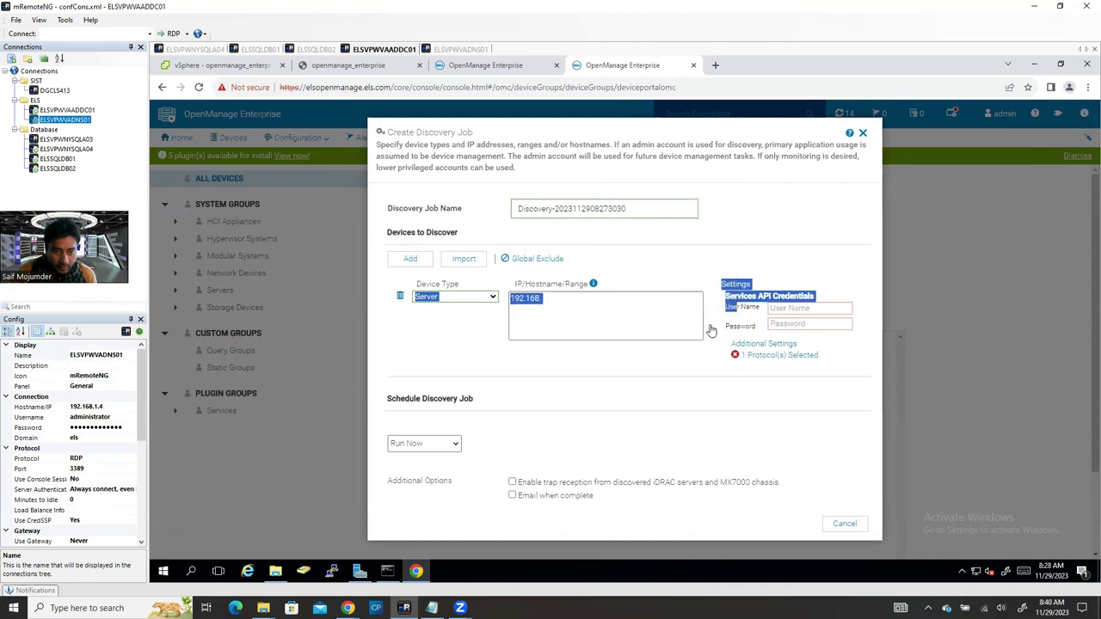
left_click(585, 319)
type("1")
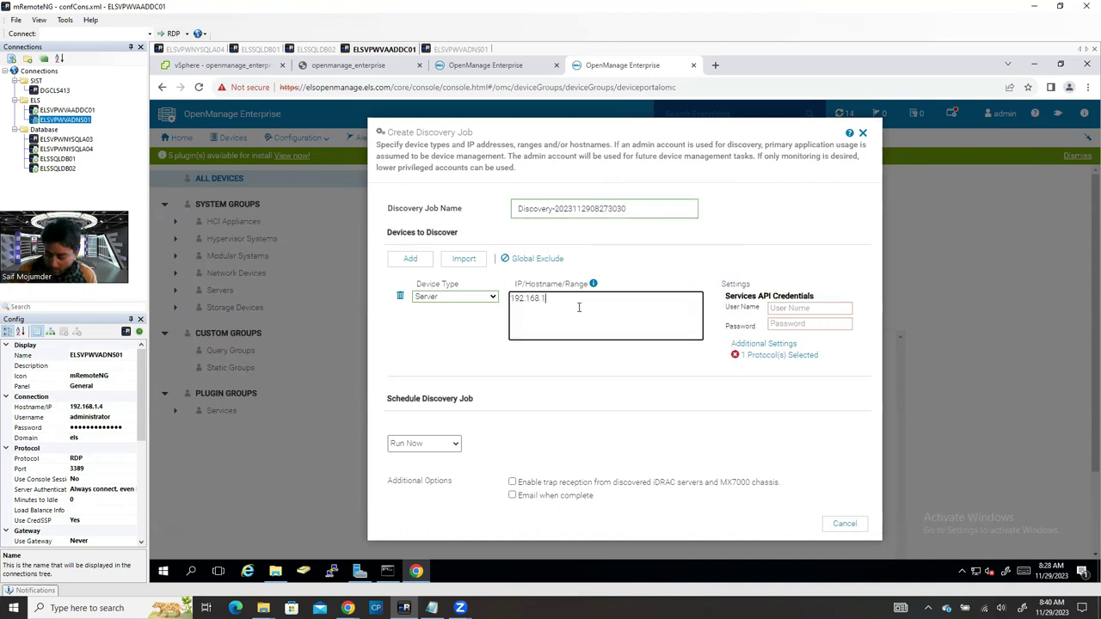
type(".0/24")
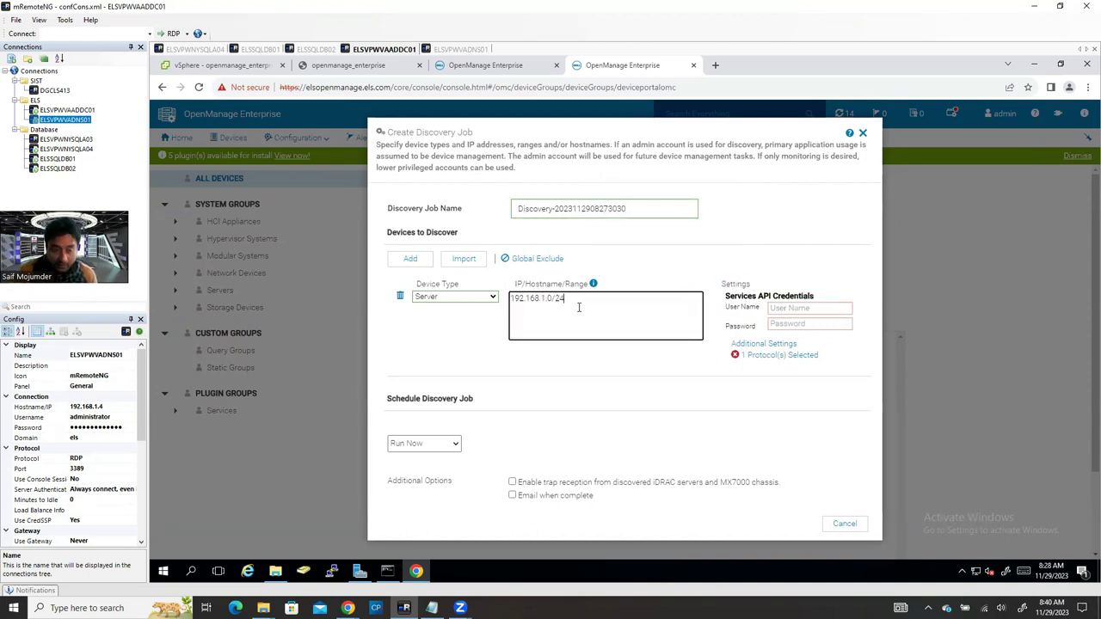
Step: Fill in the iDRAC root user name and password, then finish the discovery job
left_click(776, 308)
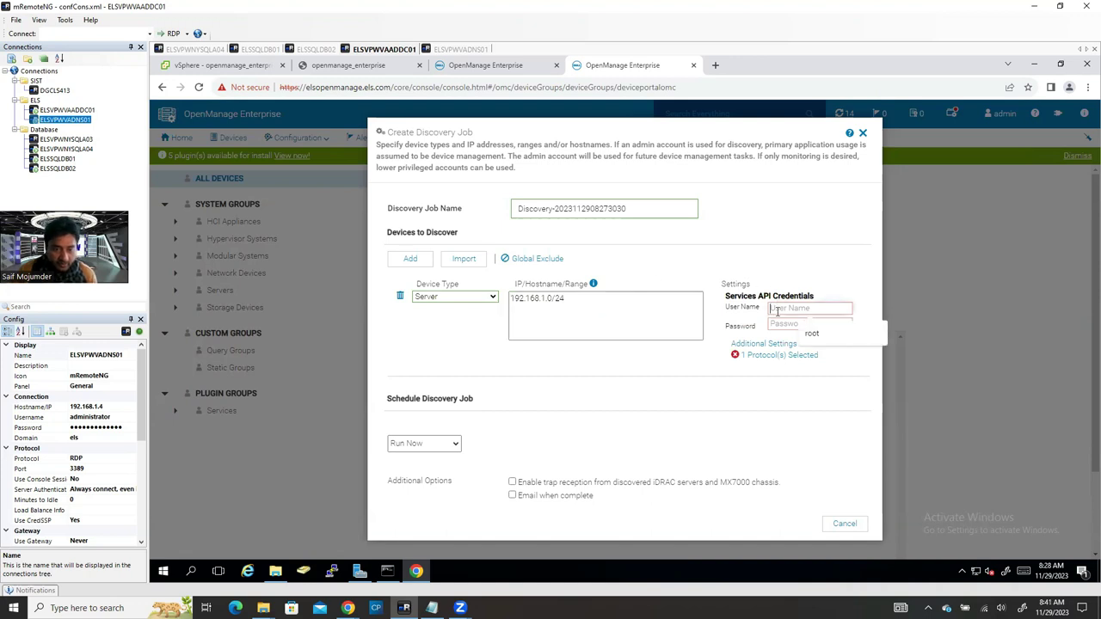
left_click(815, 334)
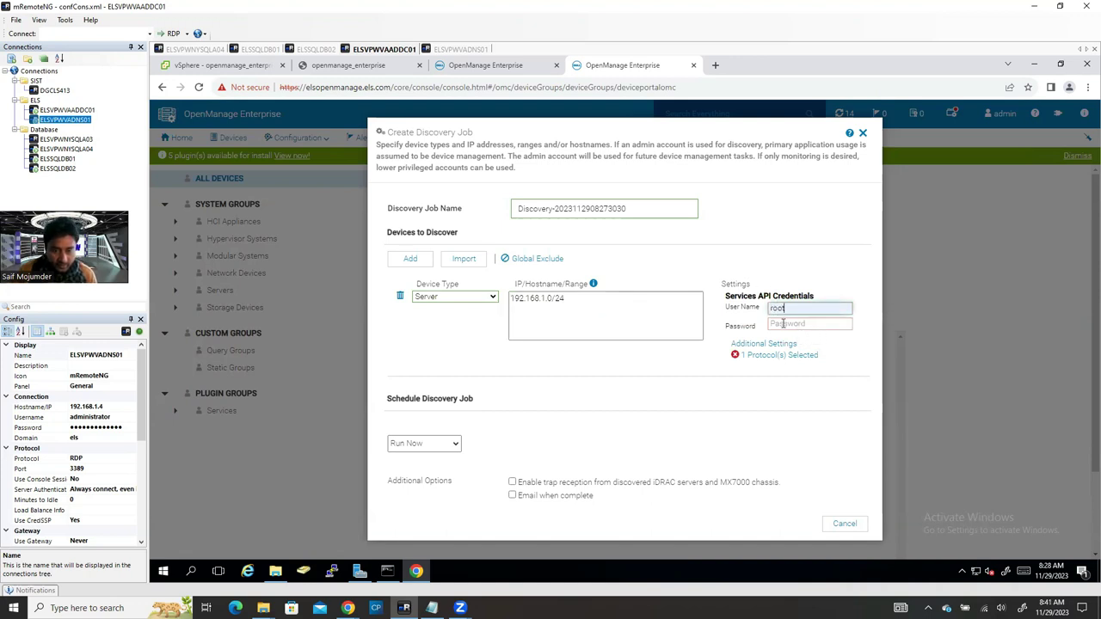
left_click(776, 325)
type("•••••")
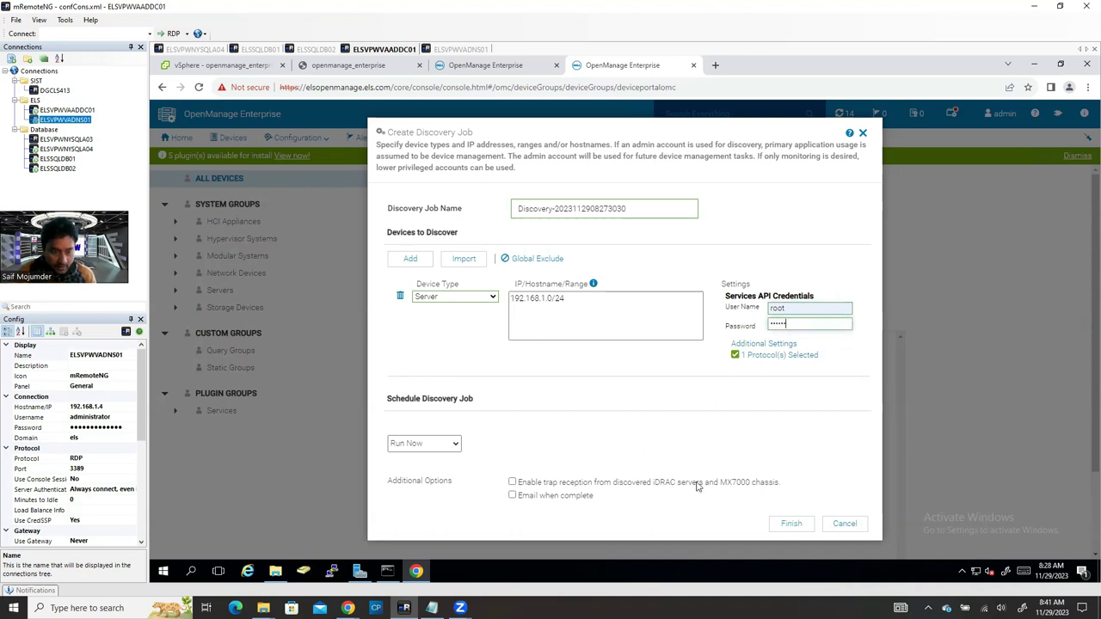
left_click(793, 527)
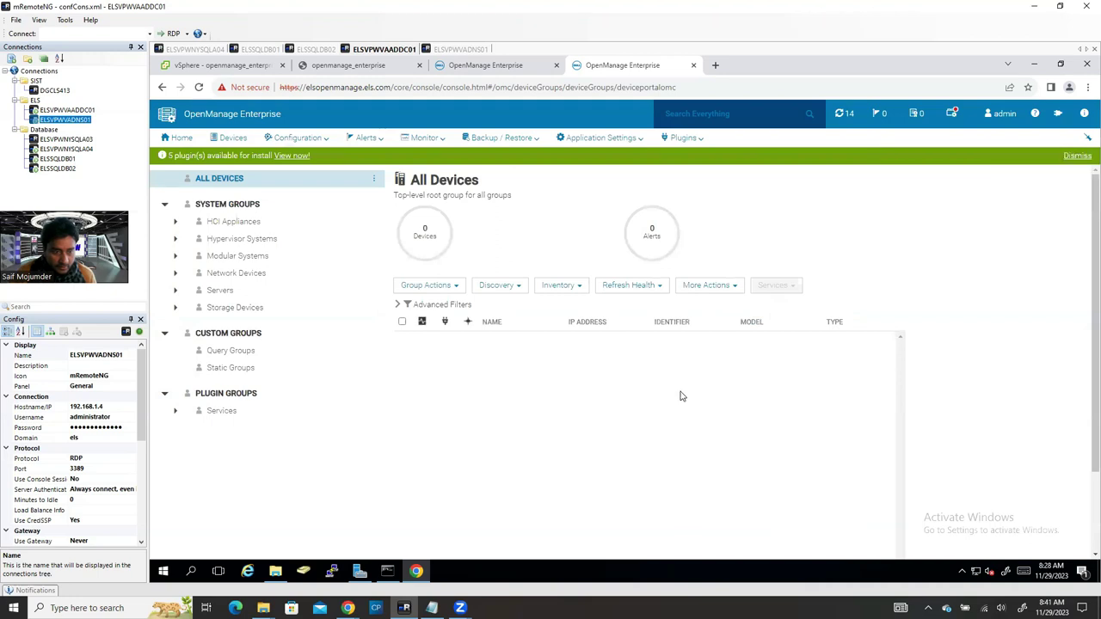
Step: Check the running discovery job in the Monitor > Jobs list
left_click(426, 138)
left_click(437, 173)
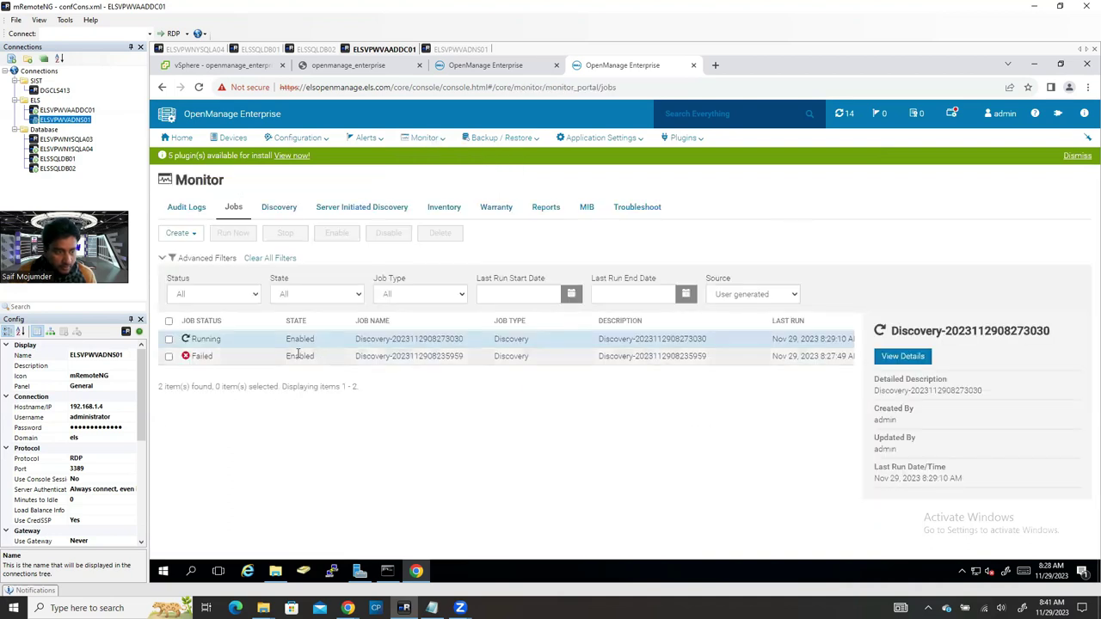
left_click(168, 339)
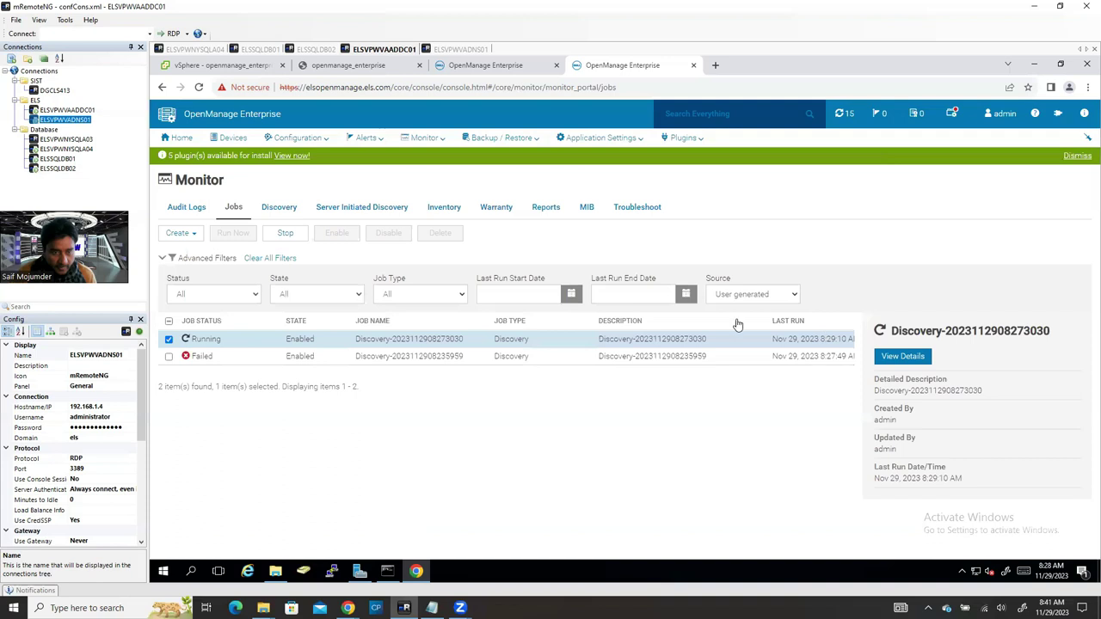
Step: Show the running discovery job at 7% on the Monitor > Discovery page
left_click(415, 142)
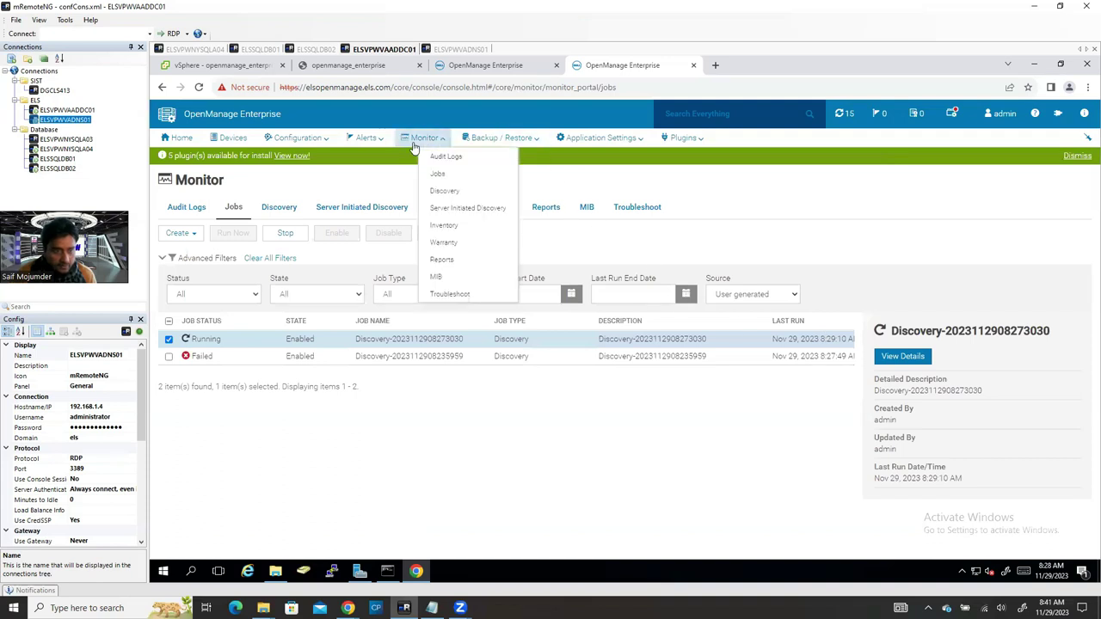
left_click(449, 190)
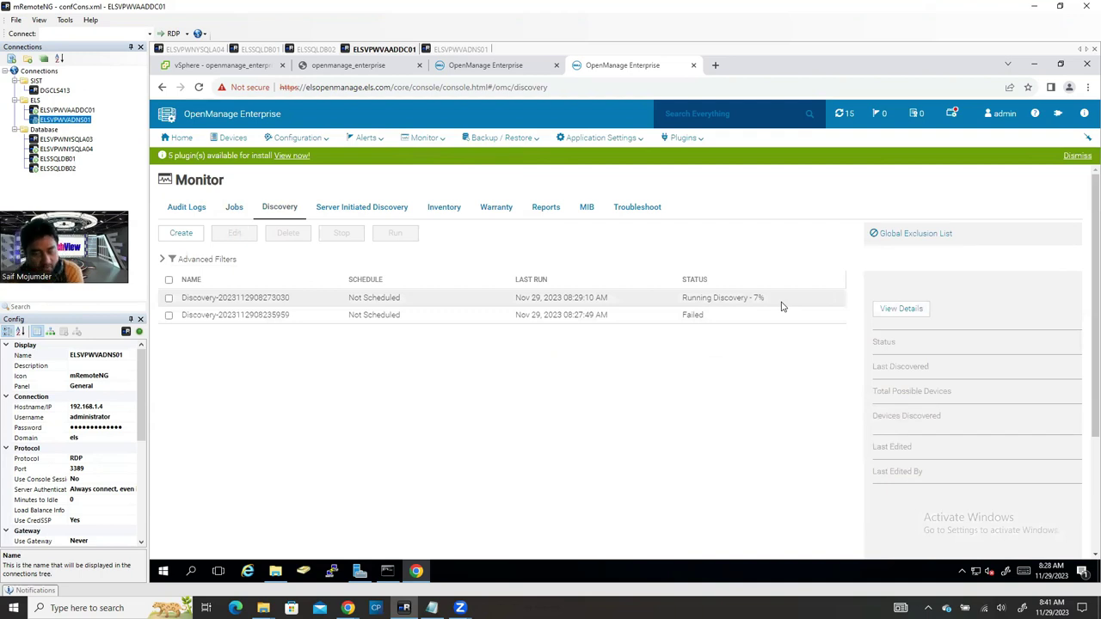
left_click(781, 306)
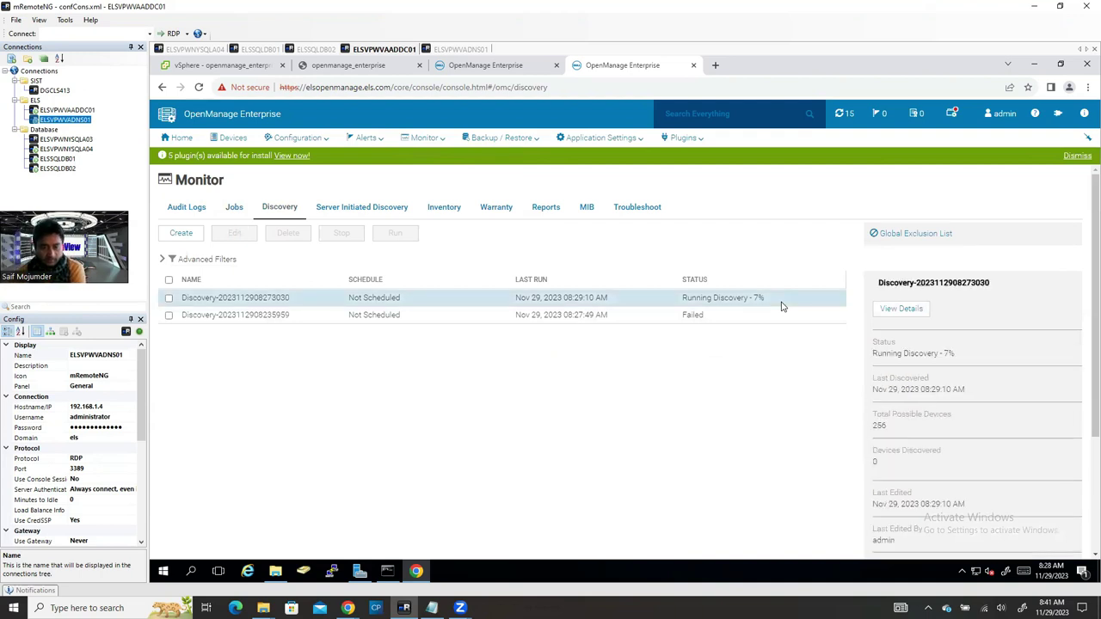
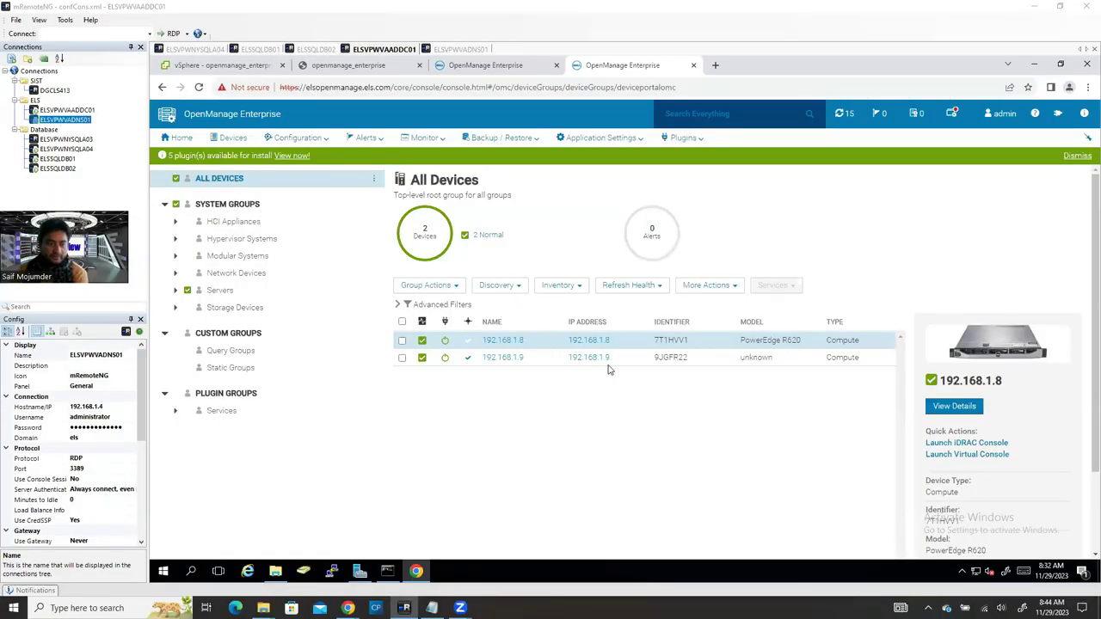
Step: Open the 192.168.1.9 server's details, then review the home dashboard's health, alerts and utilization widgets
left_click(489, 356)
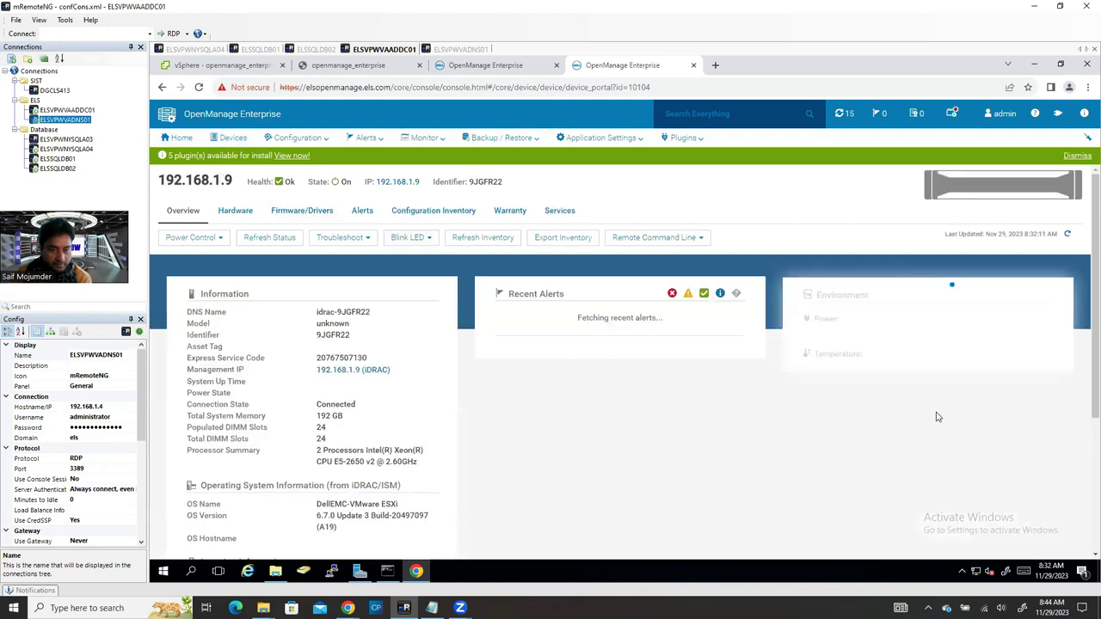
left_click(179, 139)
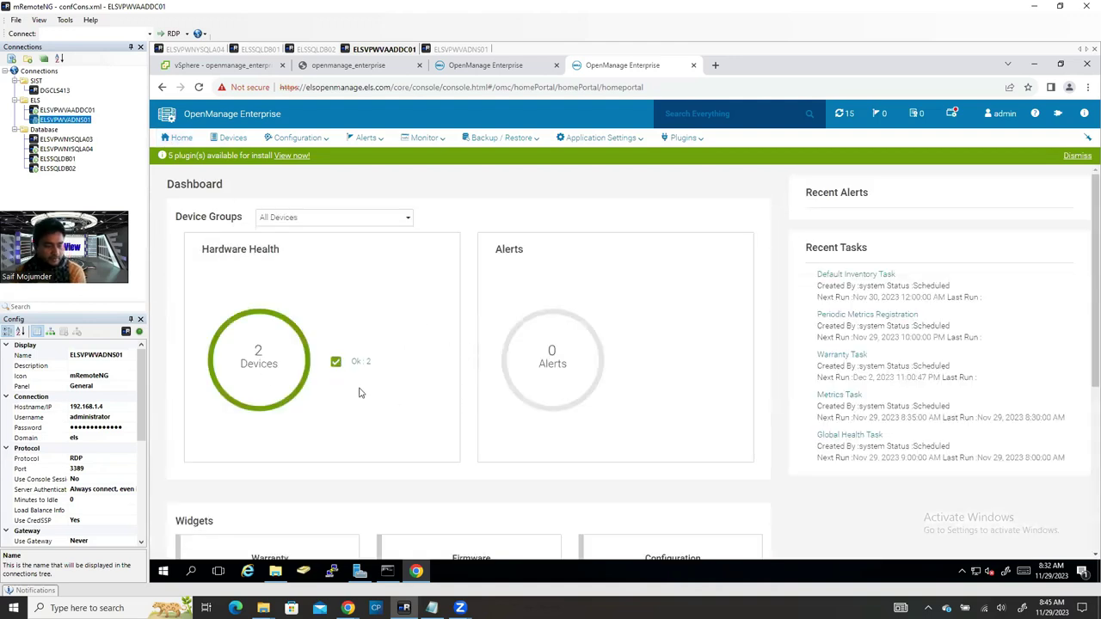
scroll(360, 393, "down", 2)
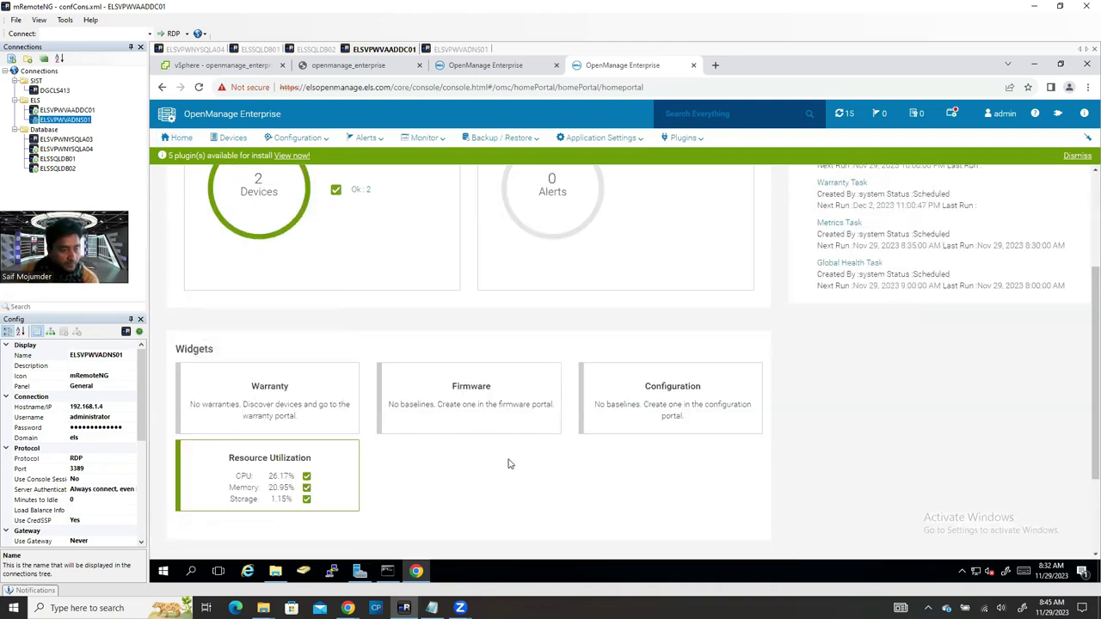
scroll(516, 464, "up", 1)
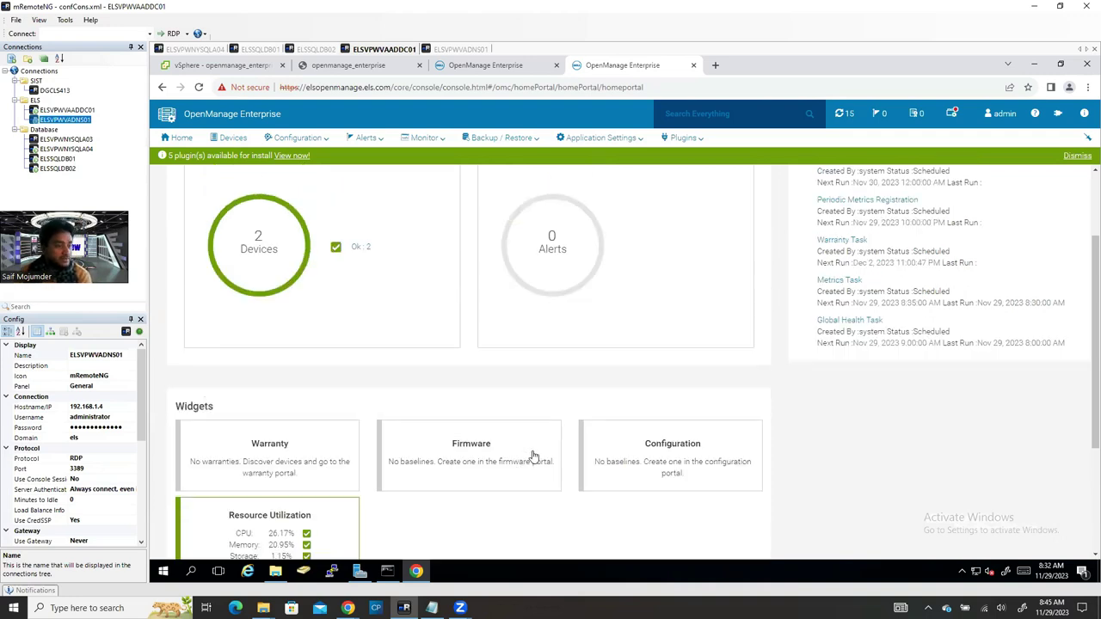
scroll(628, 356, "down", 3)
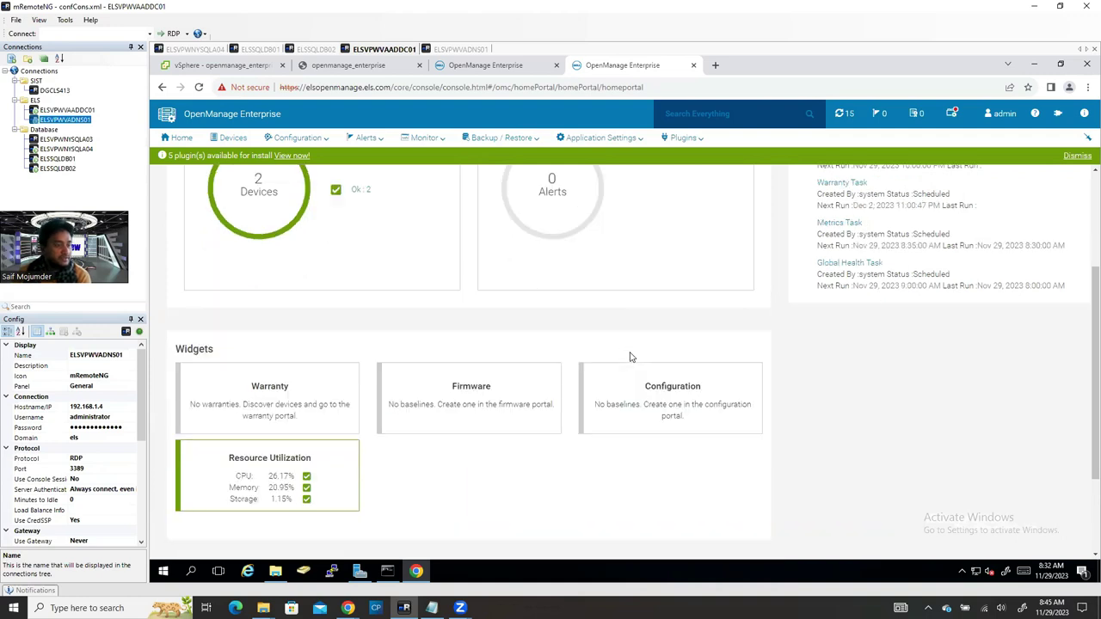
scroll(551, 361, "up", 1)
scroll(502, 351, "up", 4)
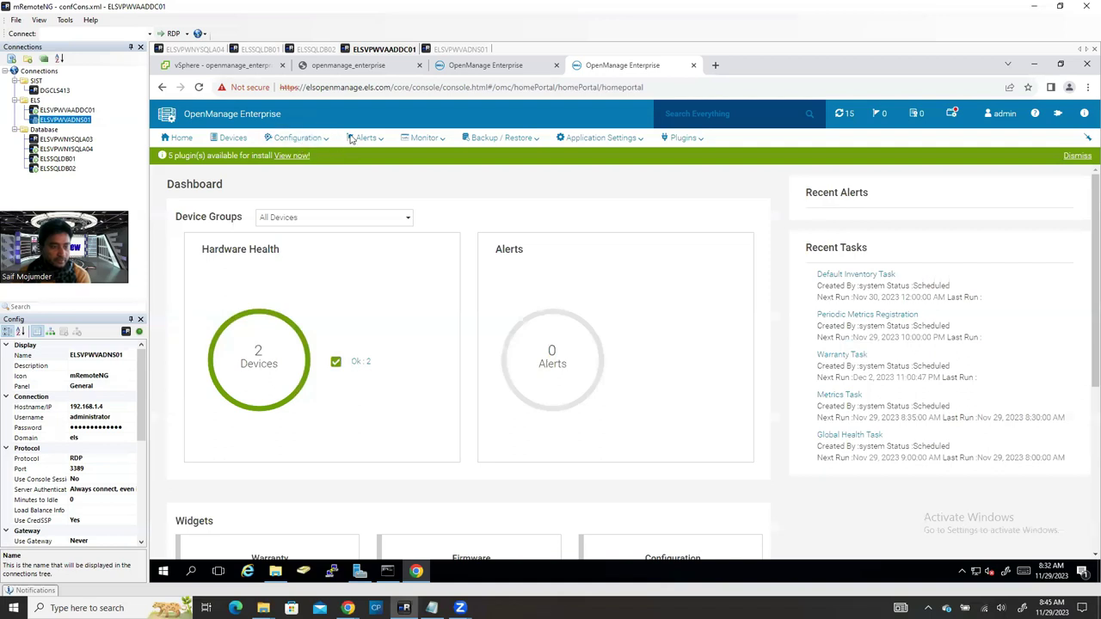
Step: Browse the Monitor, Devices, Configuration and Backup/Restore menus from the all-devices list
left_click(424, 144)
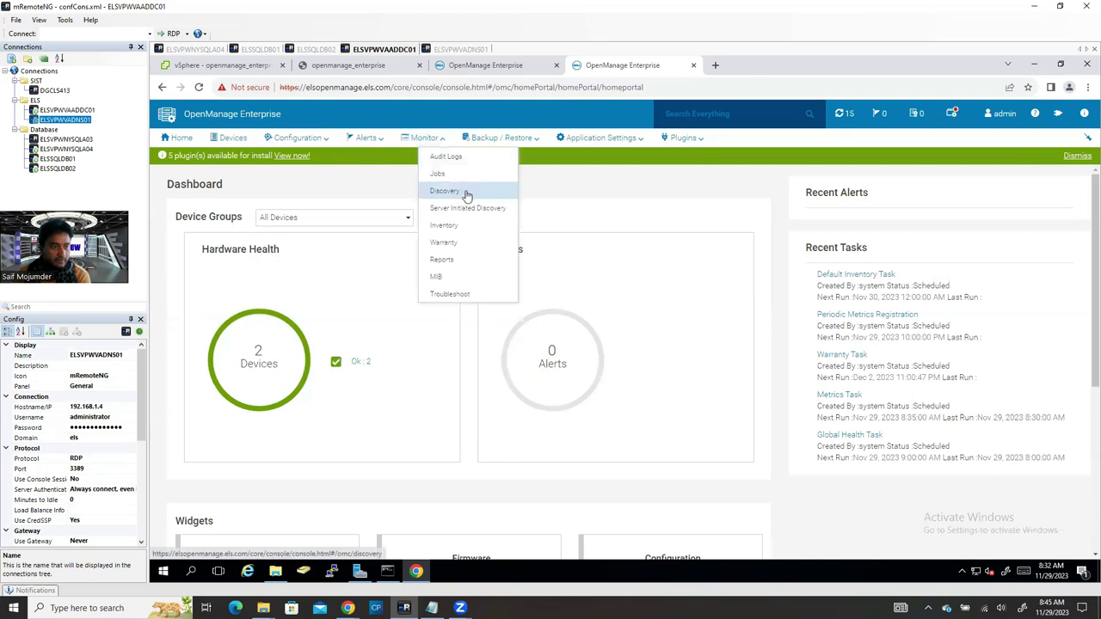
left_click(234, 145)
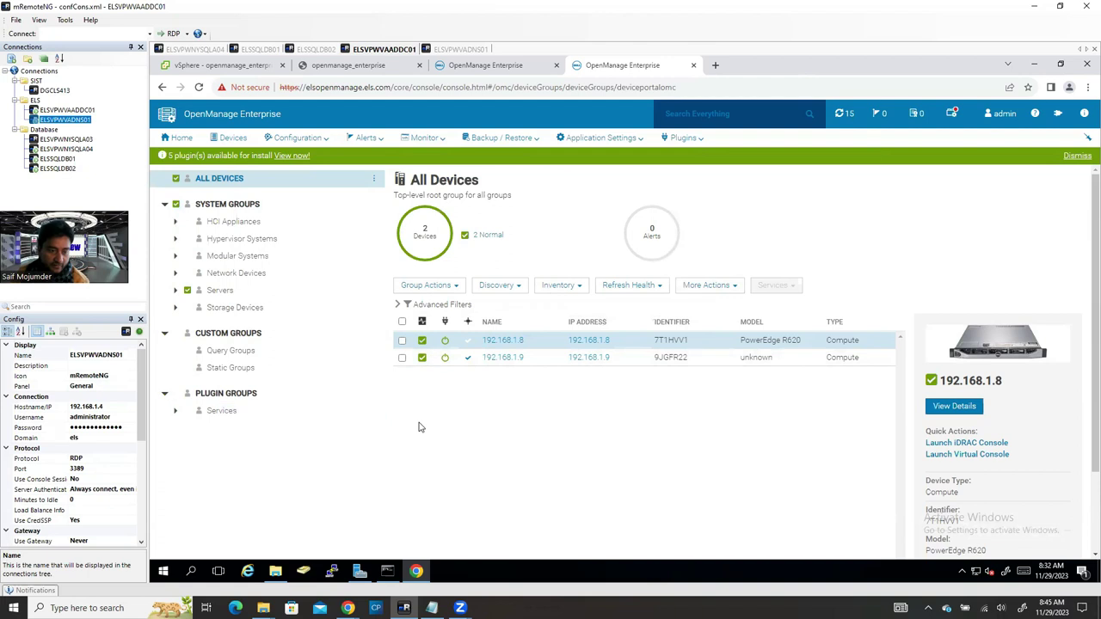
mouse_move(571, 295)
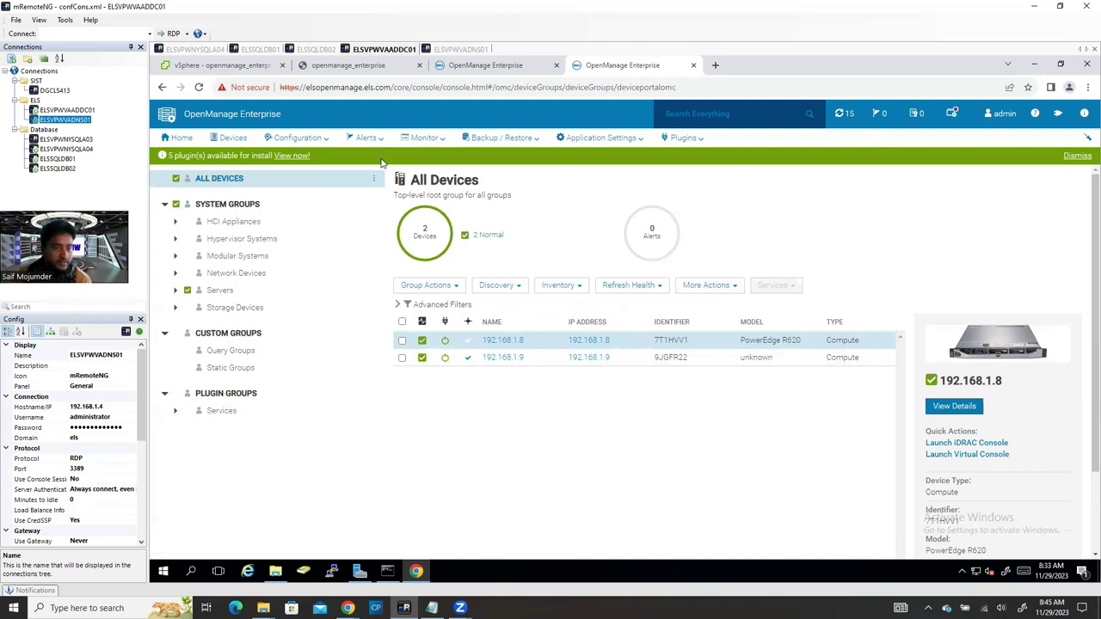
mouse_move(368, 142)
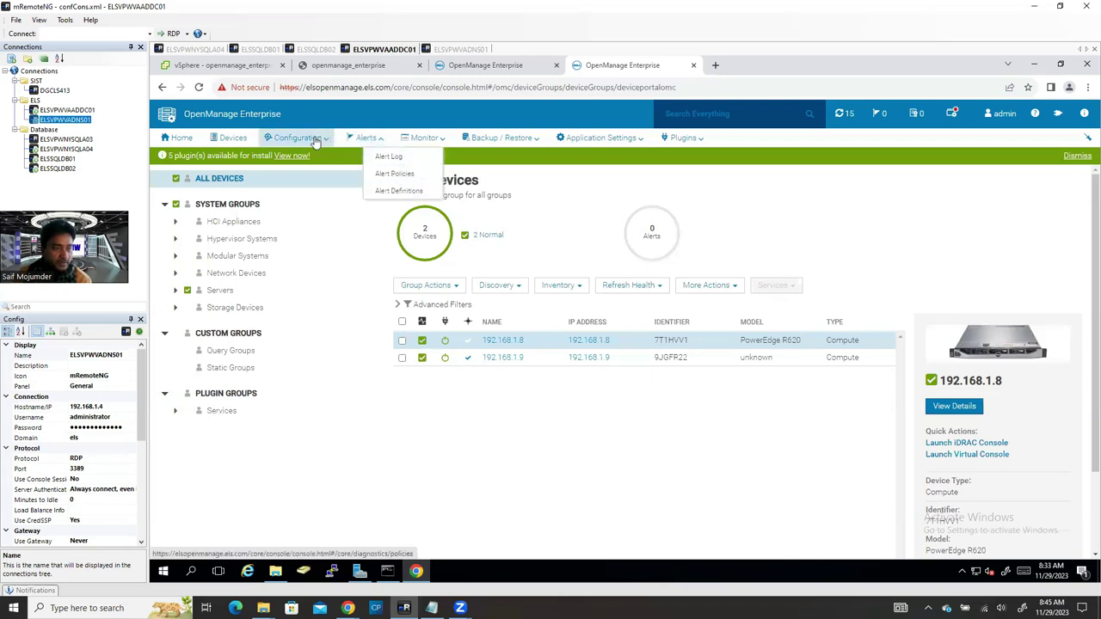
mouse_move(316, 142)
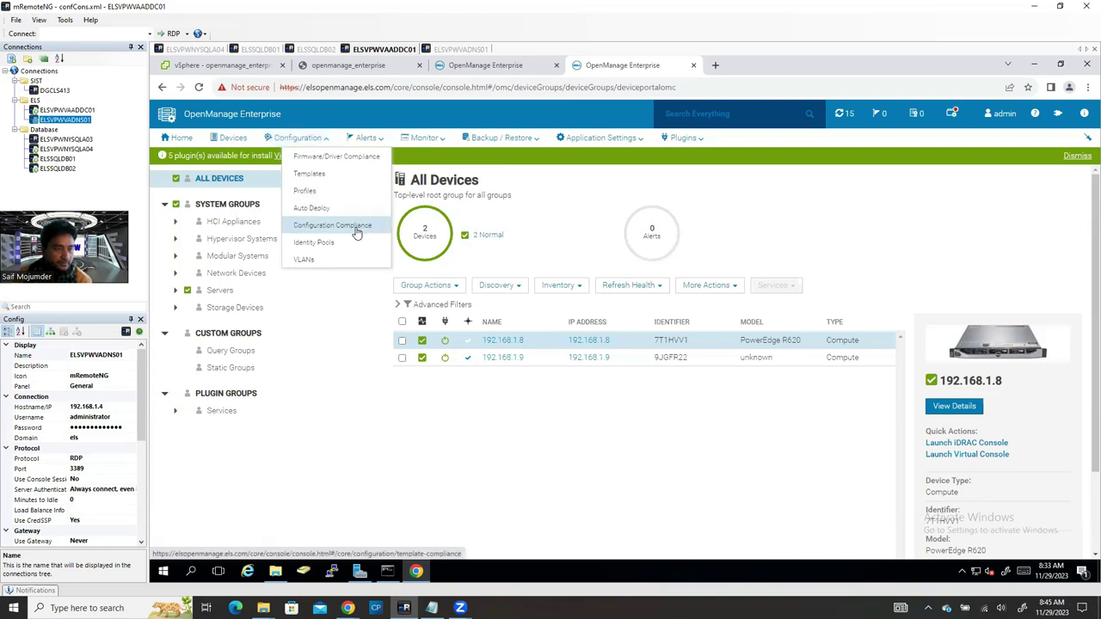
left_click(533, 143)
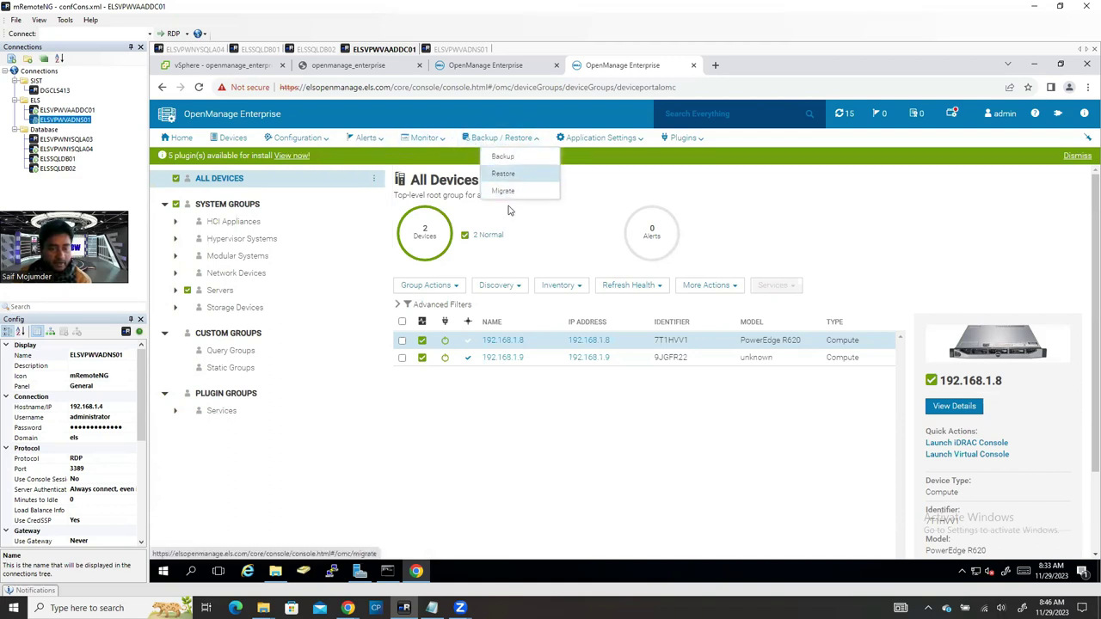
Step: Review the Application Settings and Plugins menus, then the Network and Users settings pages
left_click(623, 139)
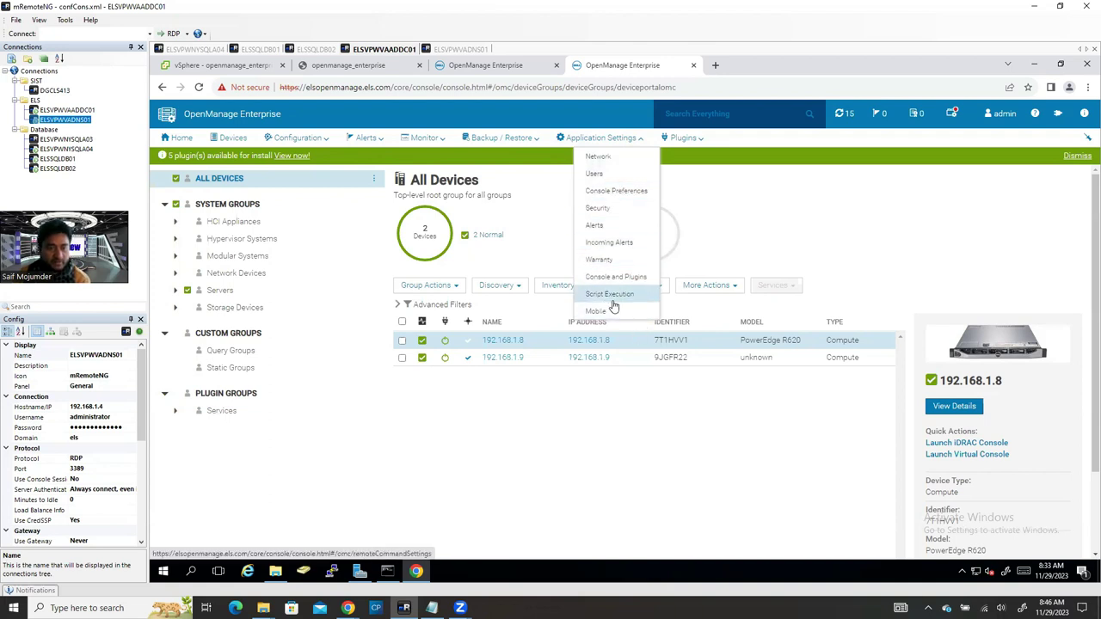
left_click(684, 138)
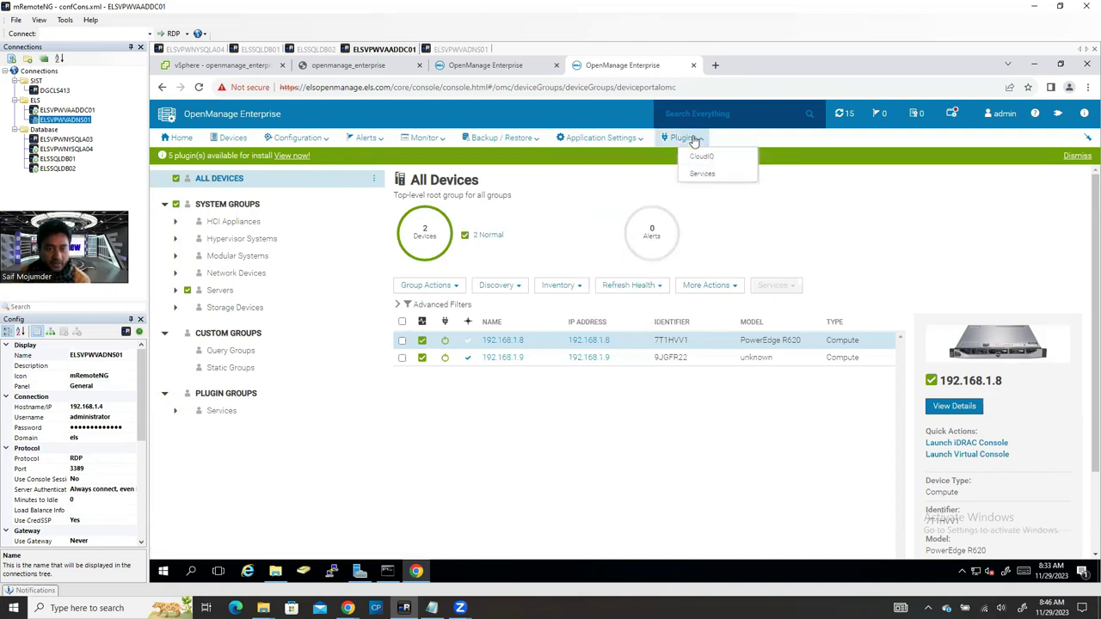
mouse_move(727, 175)
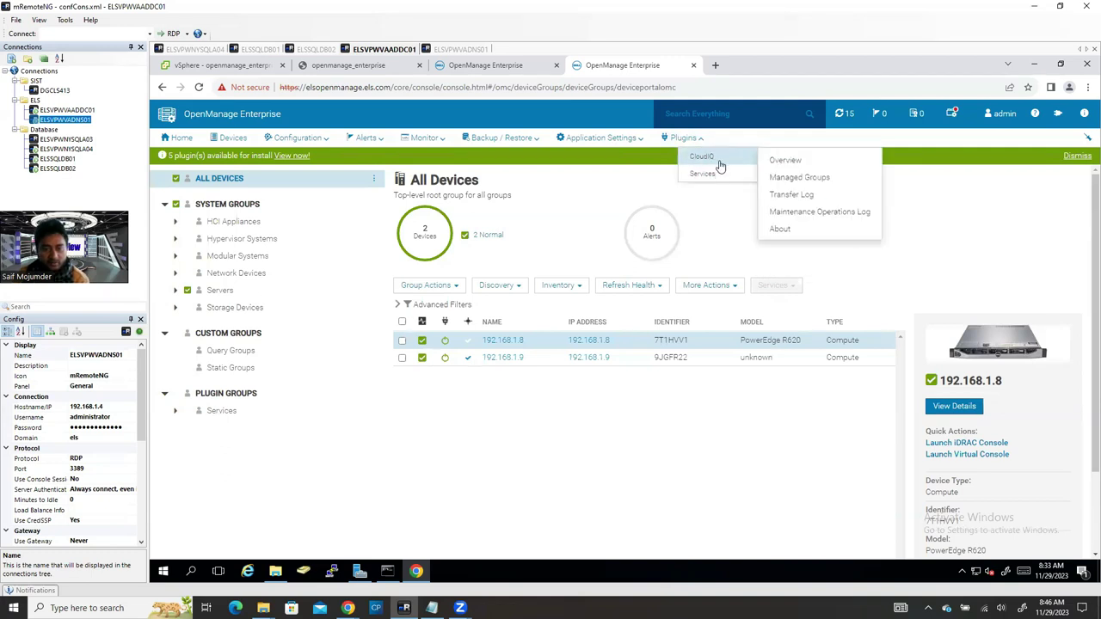
left_click(629, 139)
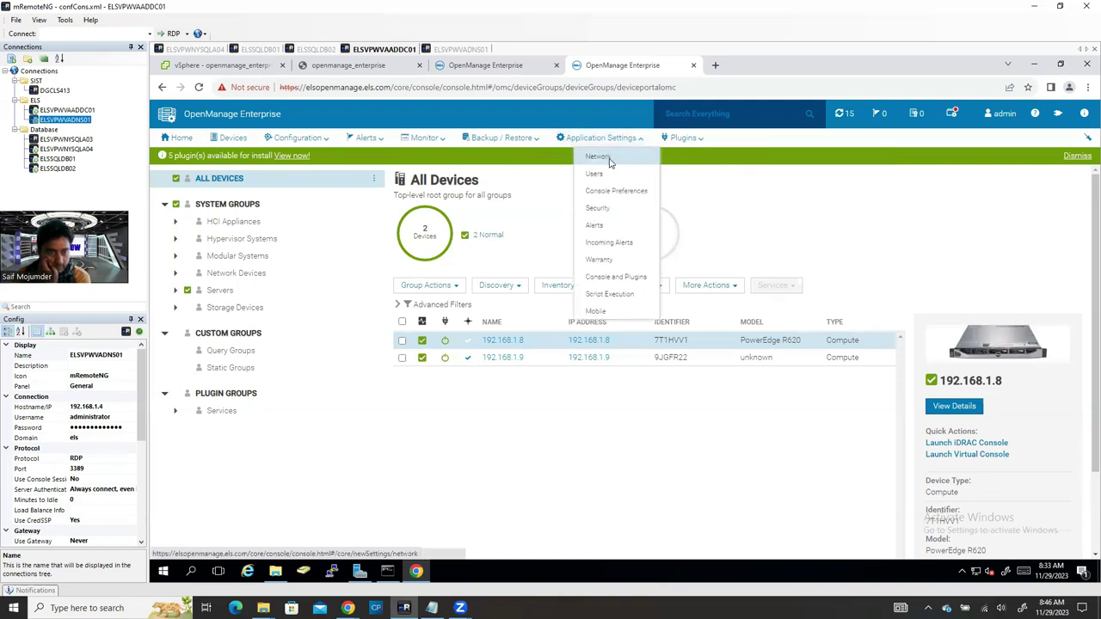
left_click(607, 159)
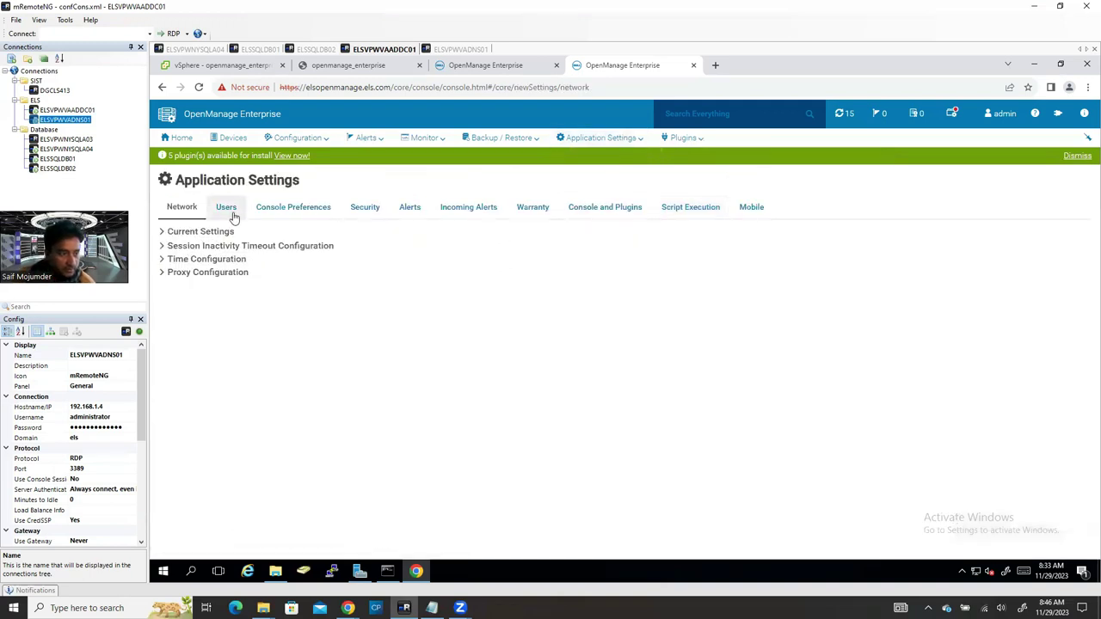
left_click(230, 213)
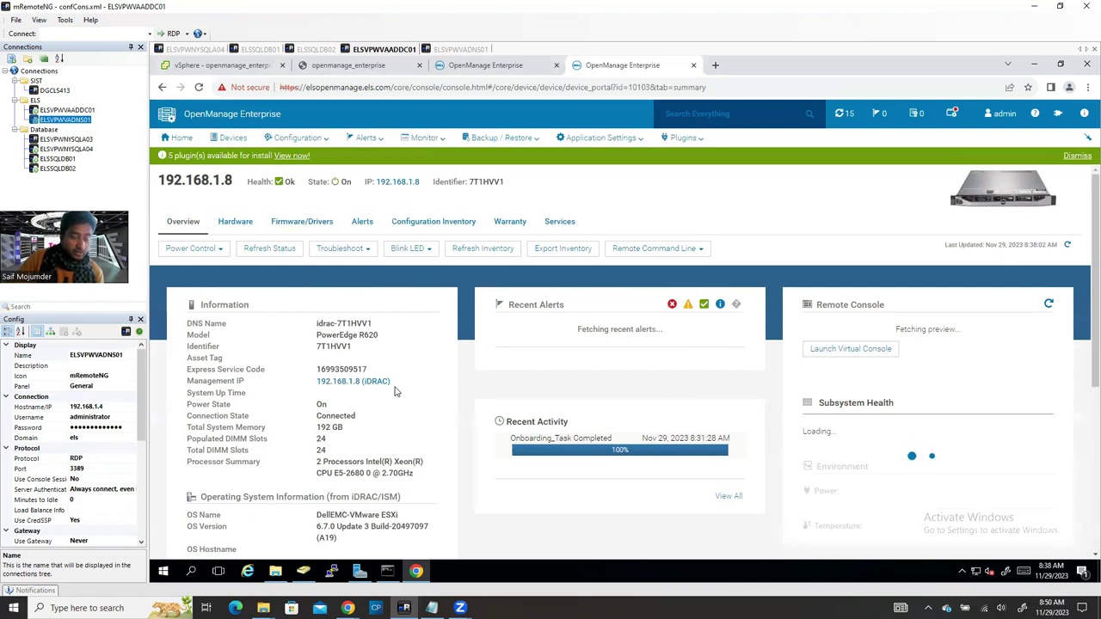
Step: Browse the Alert Log, Alert Policies and Alert Definitions pages, then bring up the Monitor menu
left_click(359, 142)
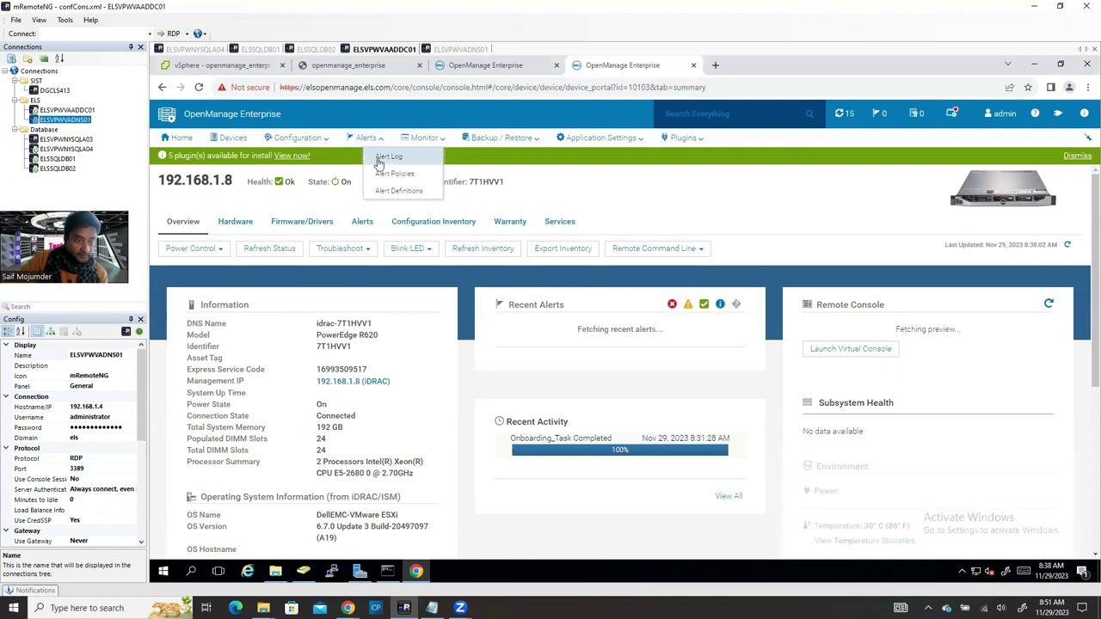
left_click(387, 157)
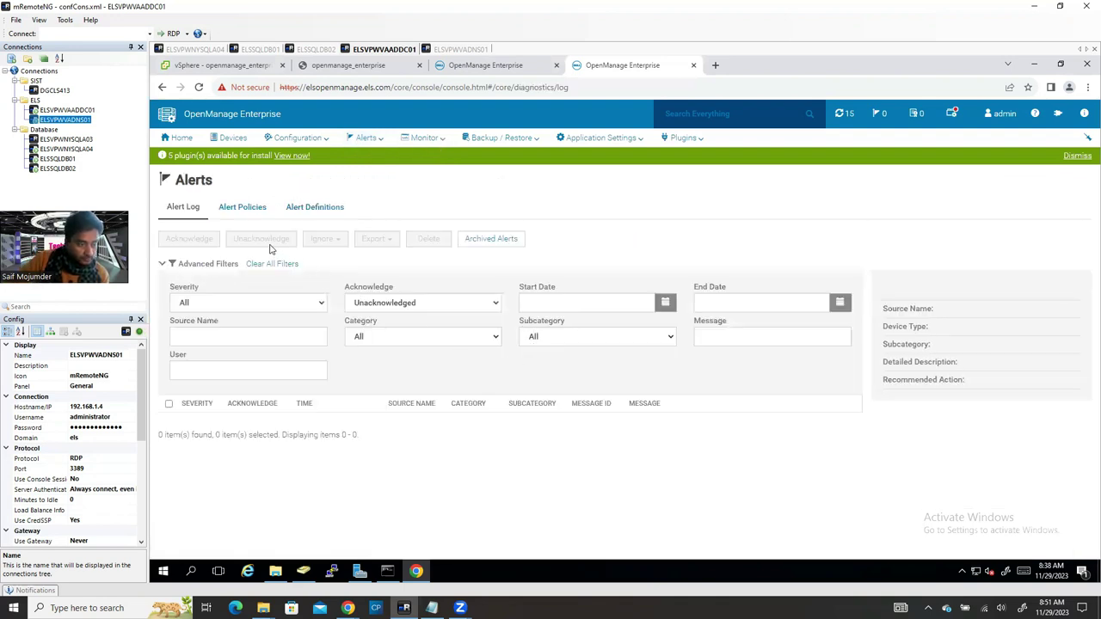
left_click(243, 211)
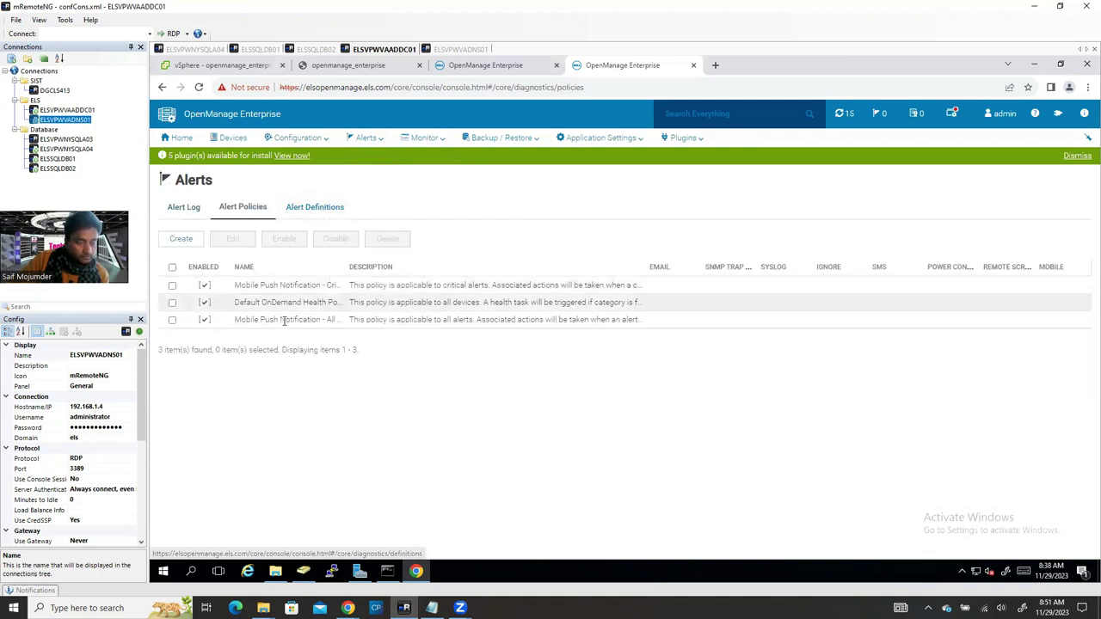
left_click(315, 210)
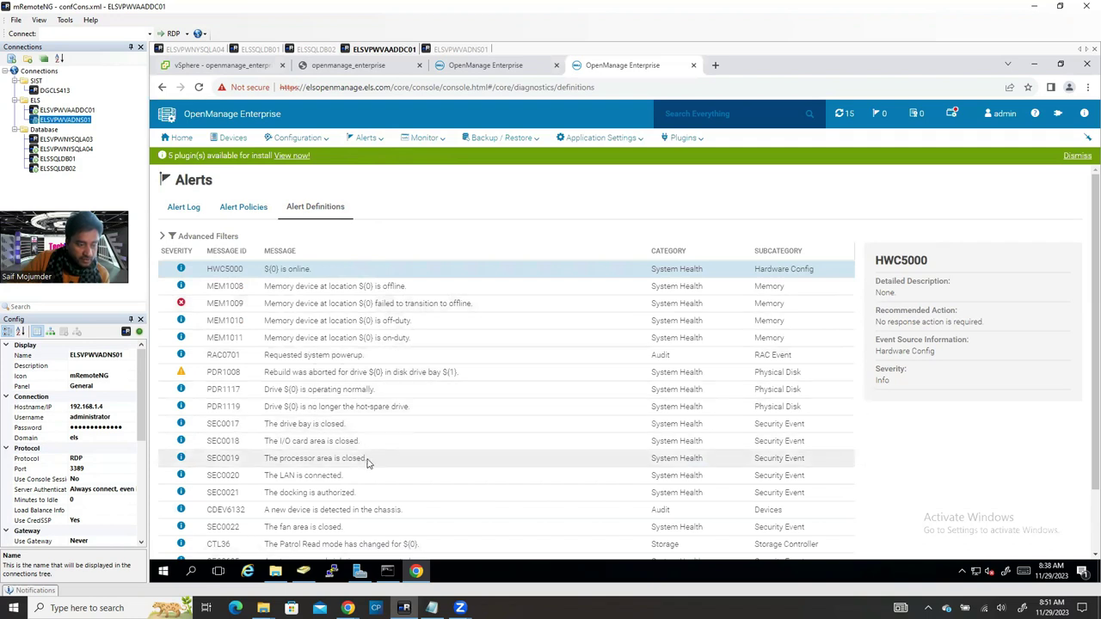
scroll(367, 463, "down", 1)
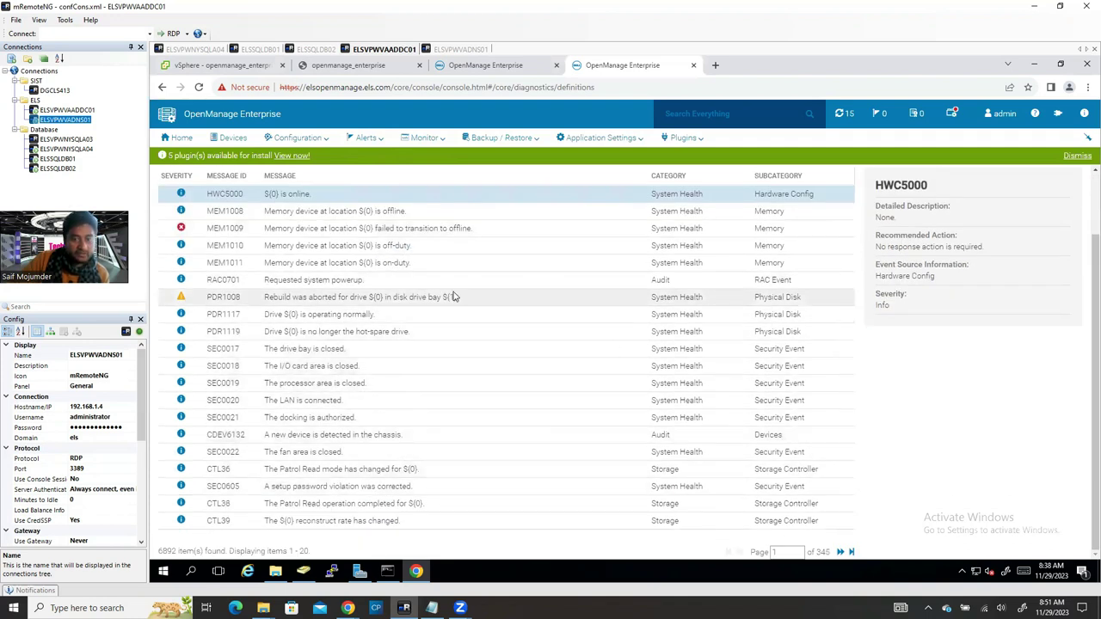
scroll(454, 297, "up", 1)
left_click(437, 138)
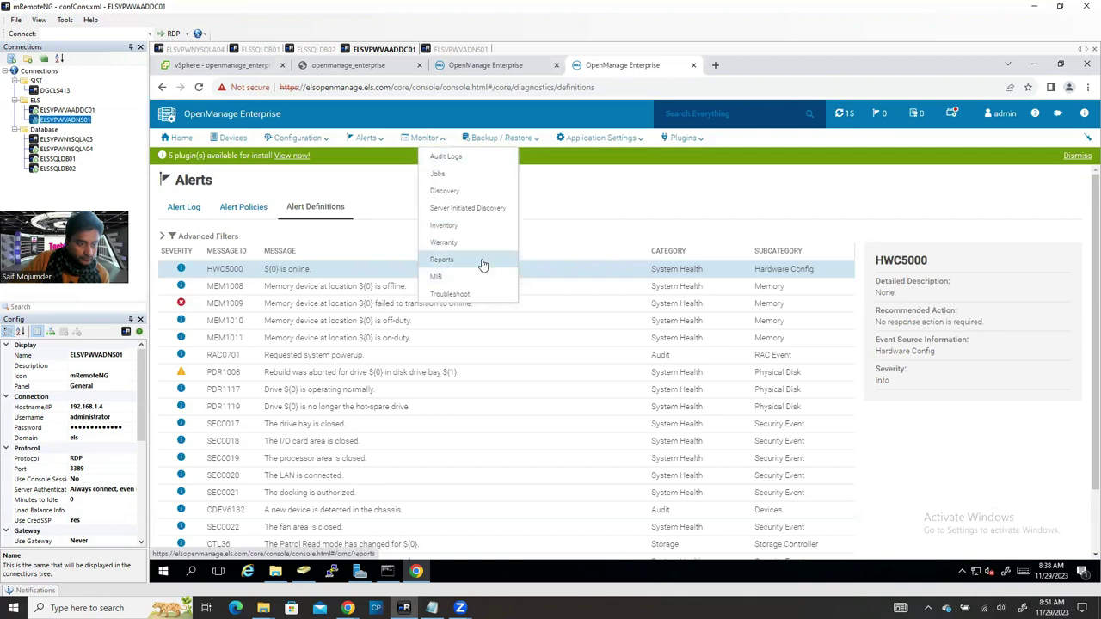
Step: Expand the Services MIB trap group, check Configuration and Firmware/Driver Compliance, then return Home
left_click(435, 277)
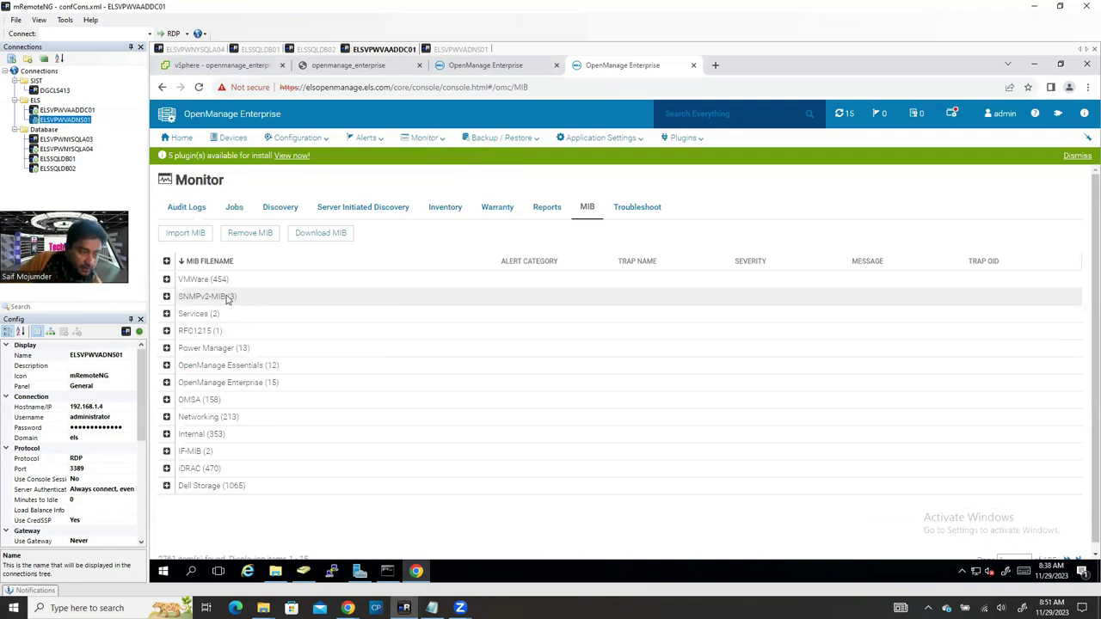
left_click(166, 314)
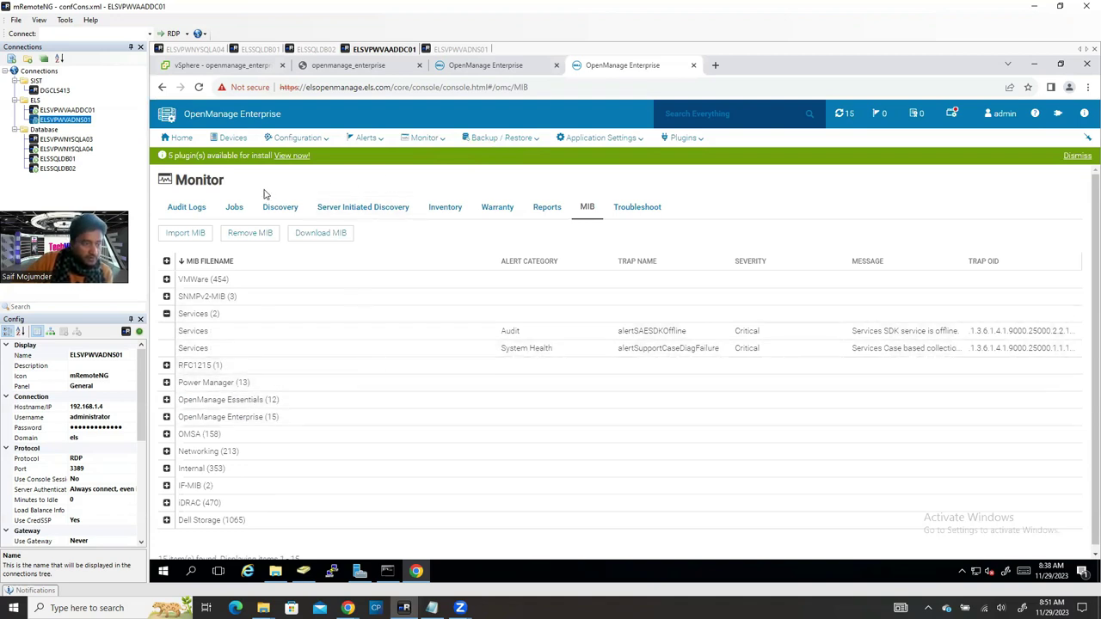
left_click(292, 139)
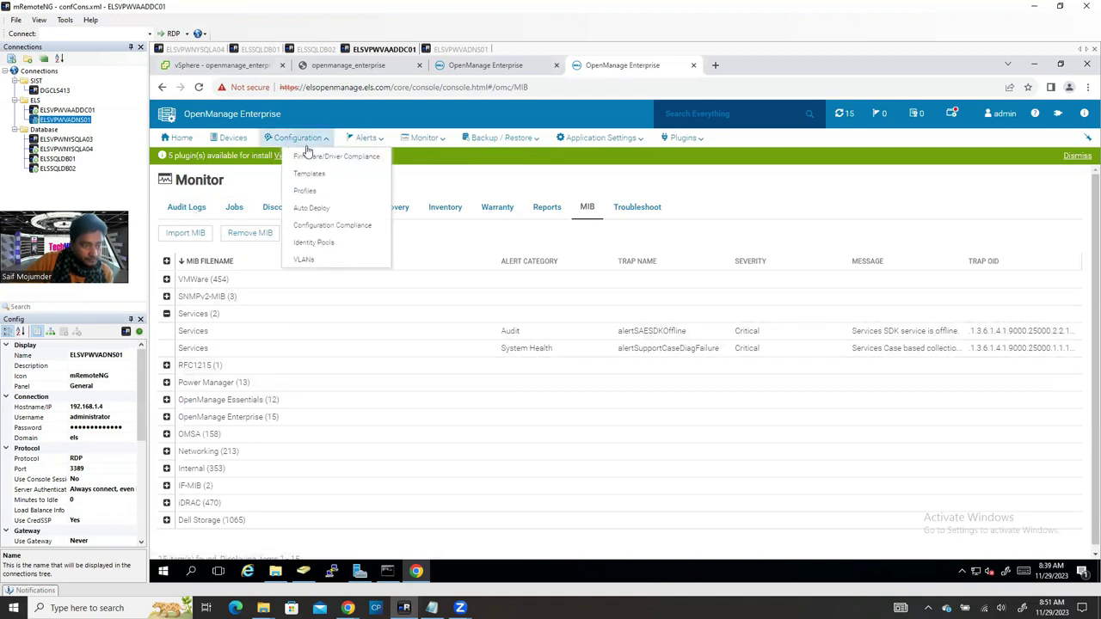
left_click(335, 226)
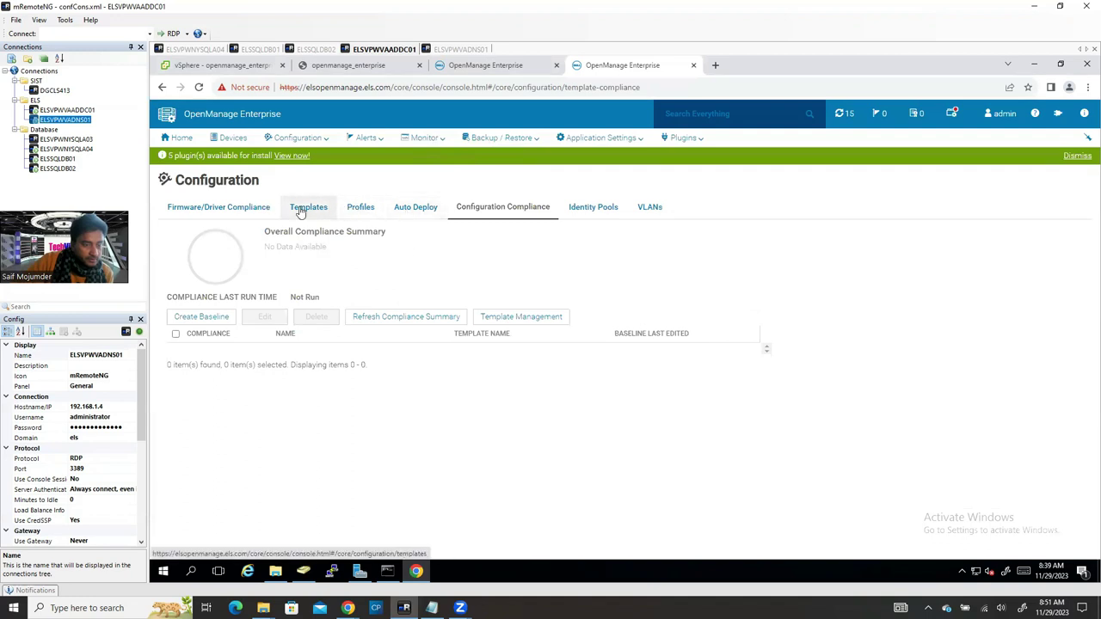
left_click(235, 213)
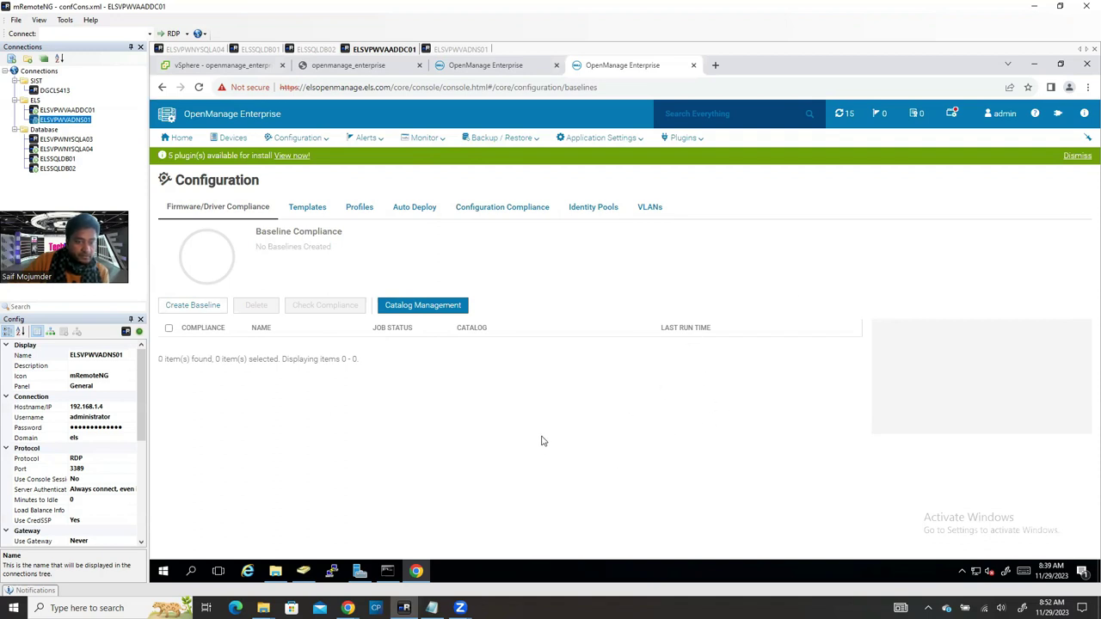
left_click(178, 138)
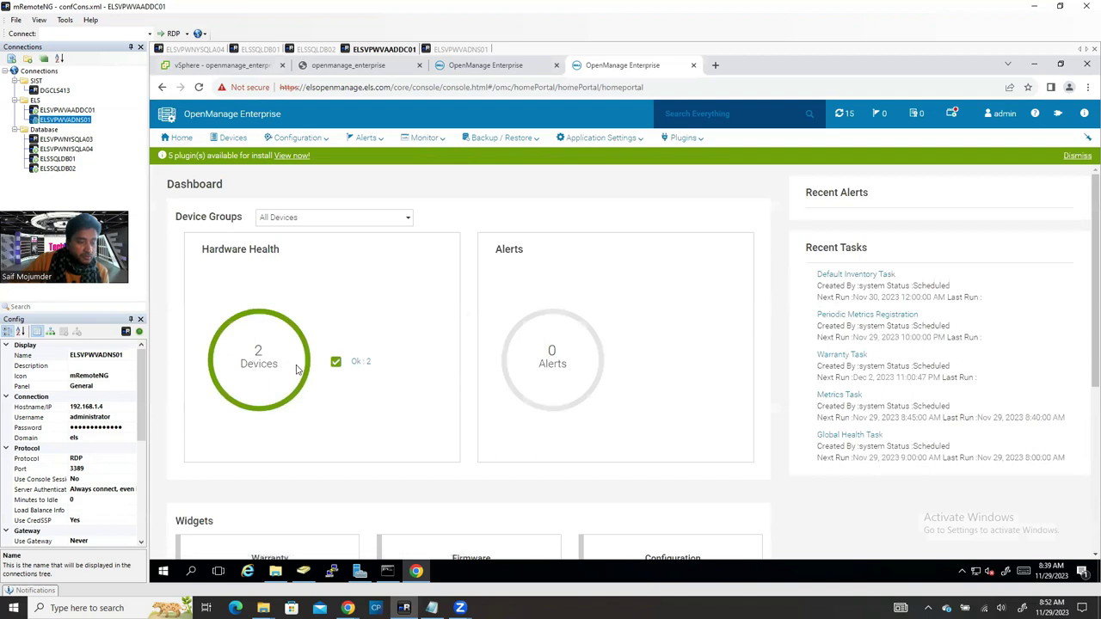
Step: Open the 192.168.1.9 server's details from the Hardware Health device list
left_click(259, 320)
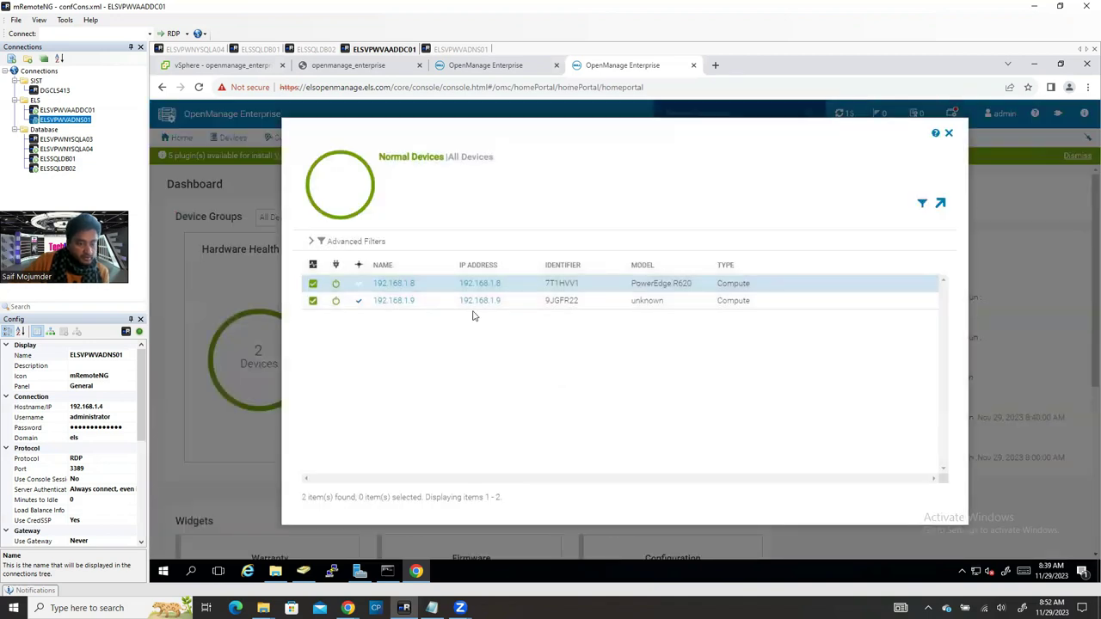
left_click(391, 300)
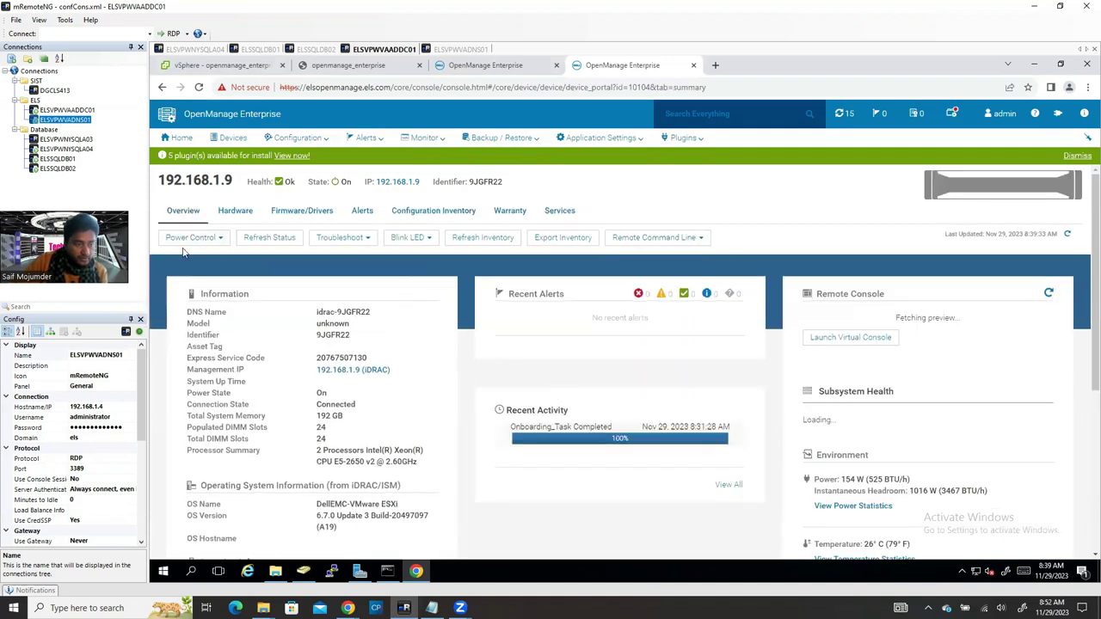
scroll(600, 445, "down", 4)
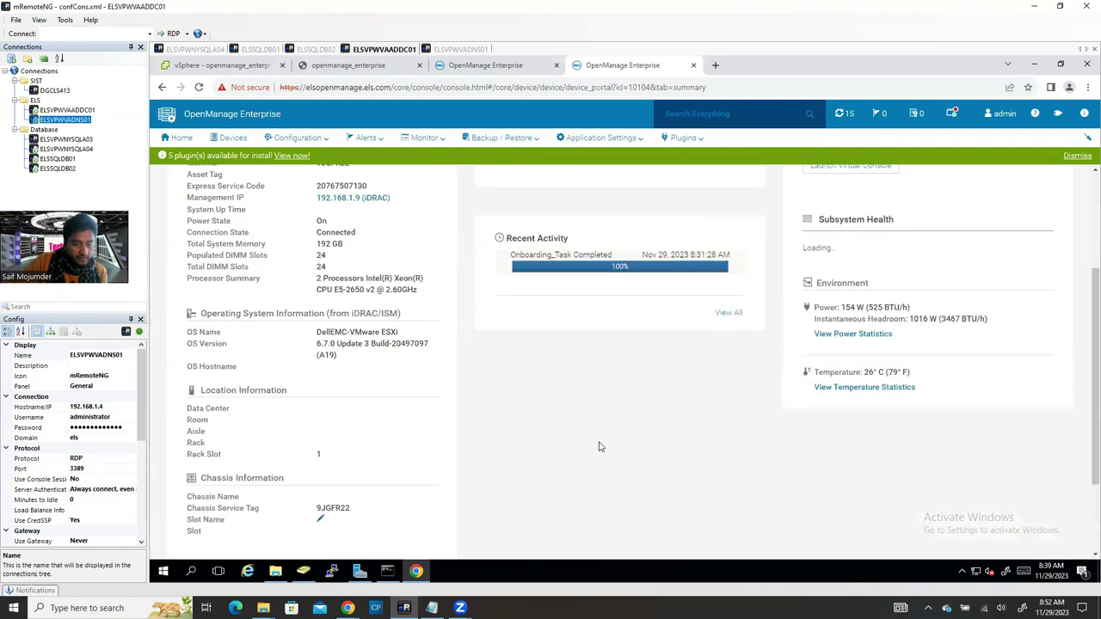
scroll(380, 425, "up", 5)
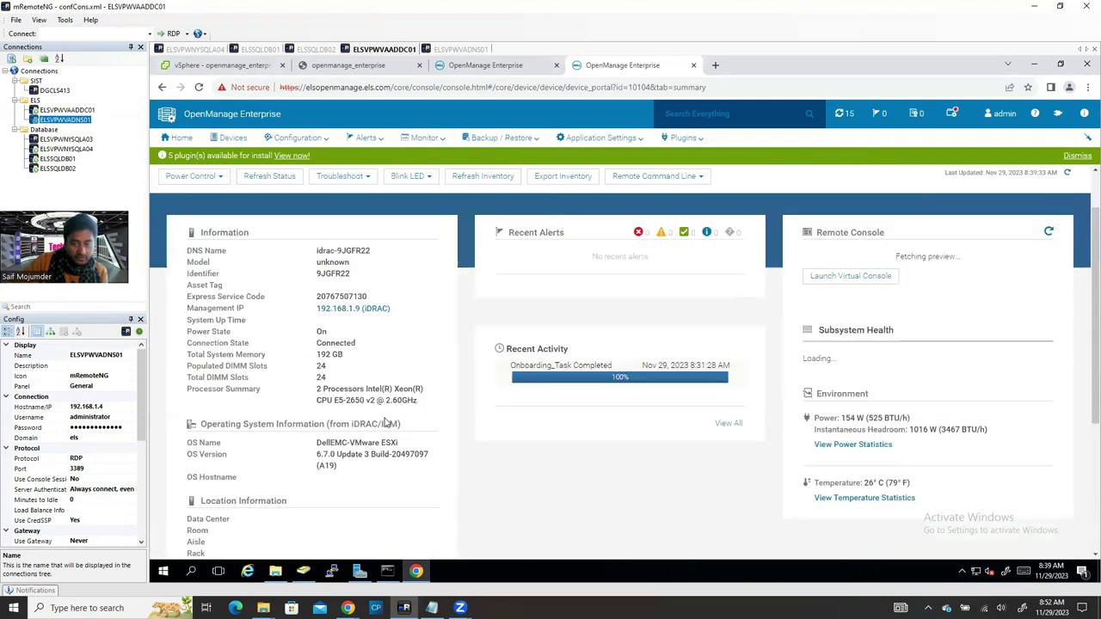
Step: Review the server's Hardware inventory and Firmware/Drivers compliance tabs
left_click(249, 211)
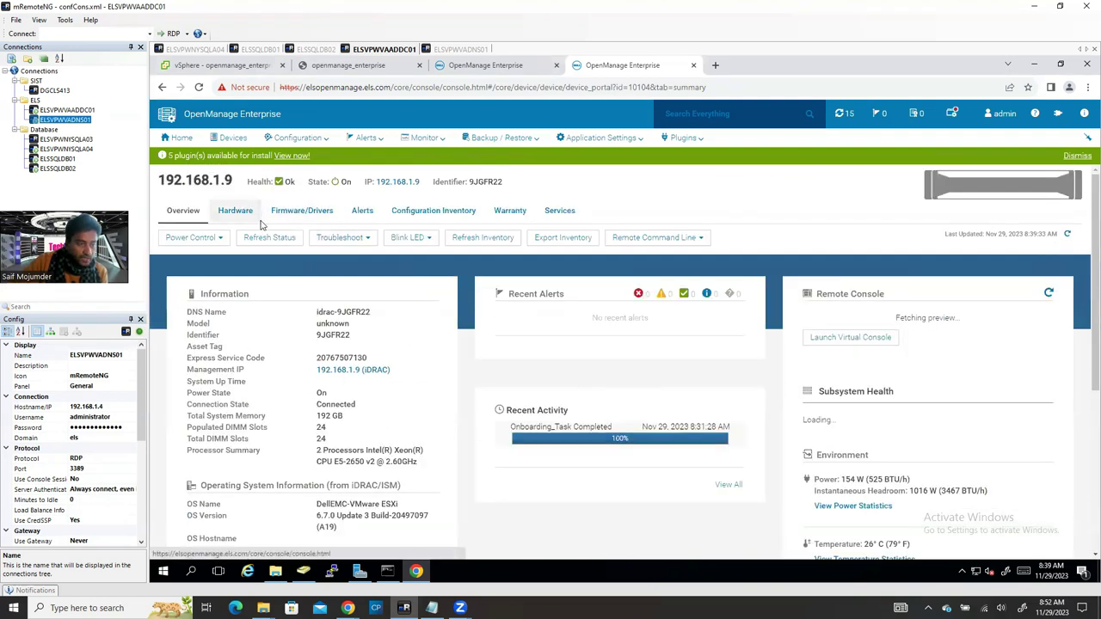
scroll(297, 421, "down", 4)
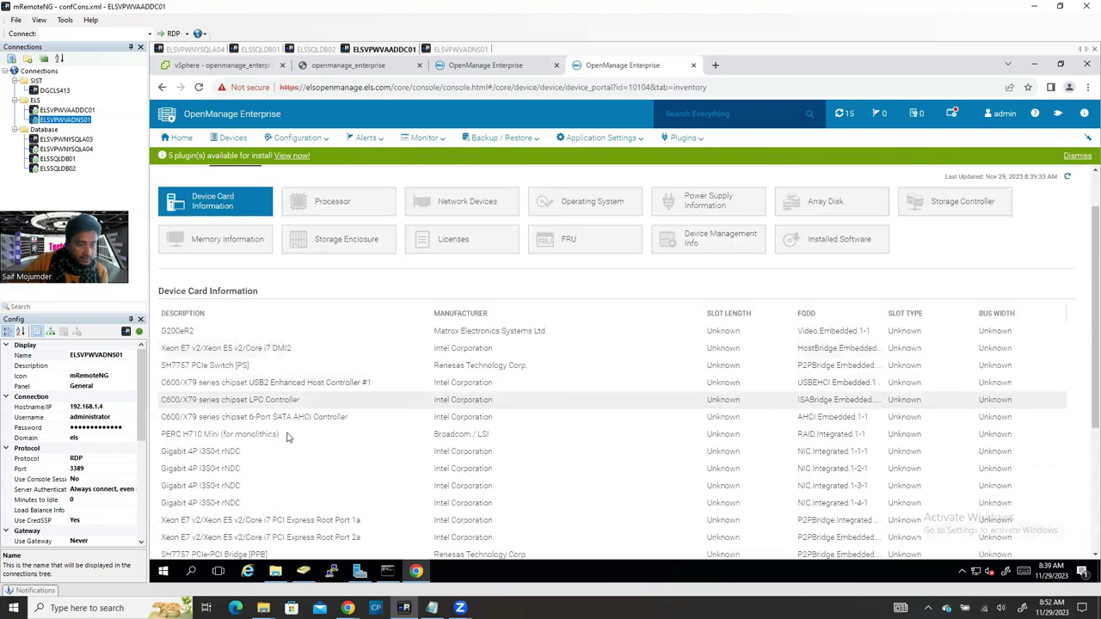
scroll(314, 249, "up", 5)
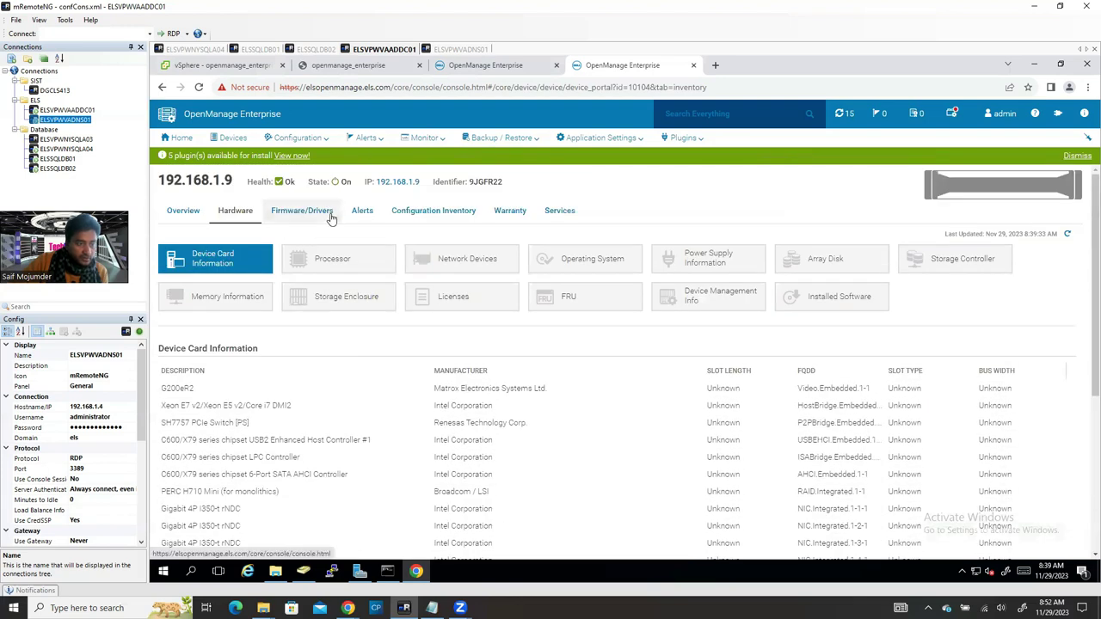
left_click(323, 213)
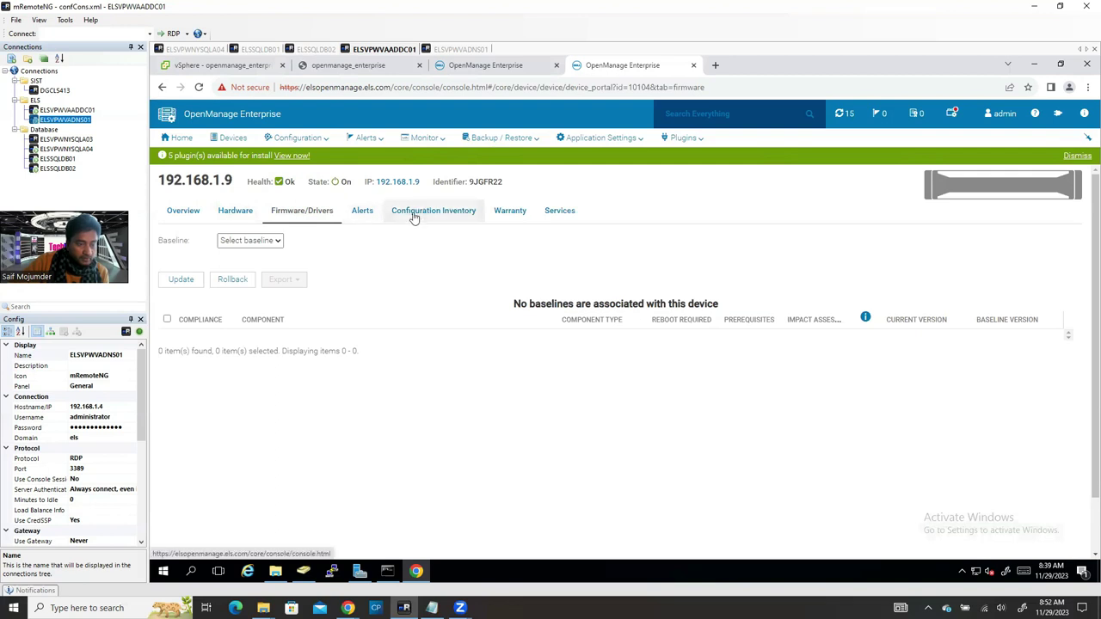
Step: Launch the 192.168.1.9 server's virtual console from its Overview page
left_click(191, 213)
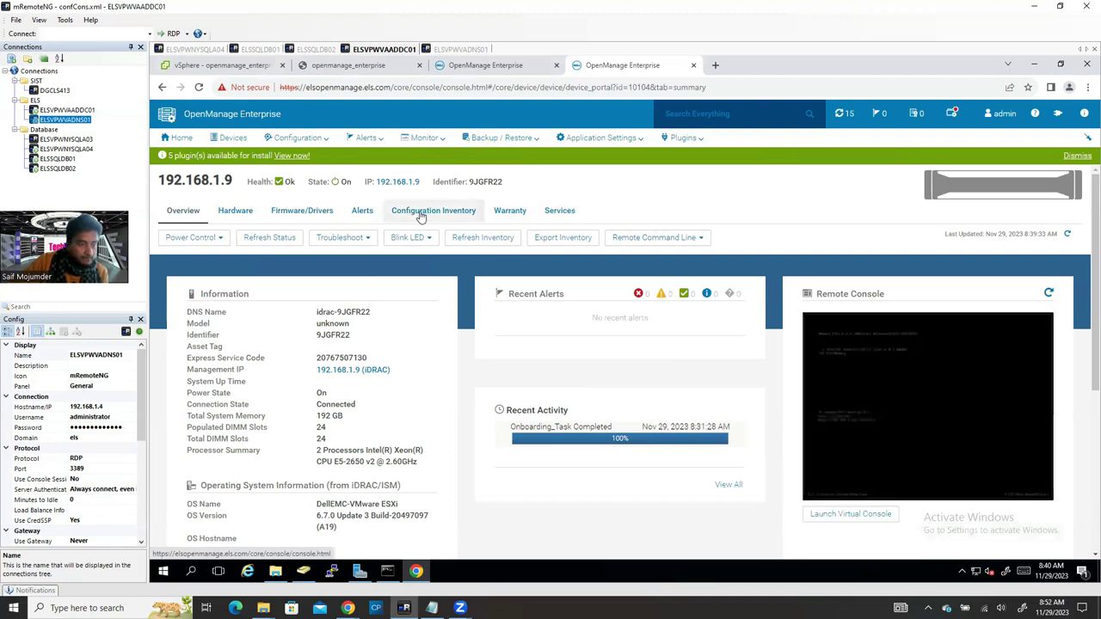
left_click(846, 513)
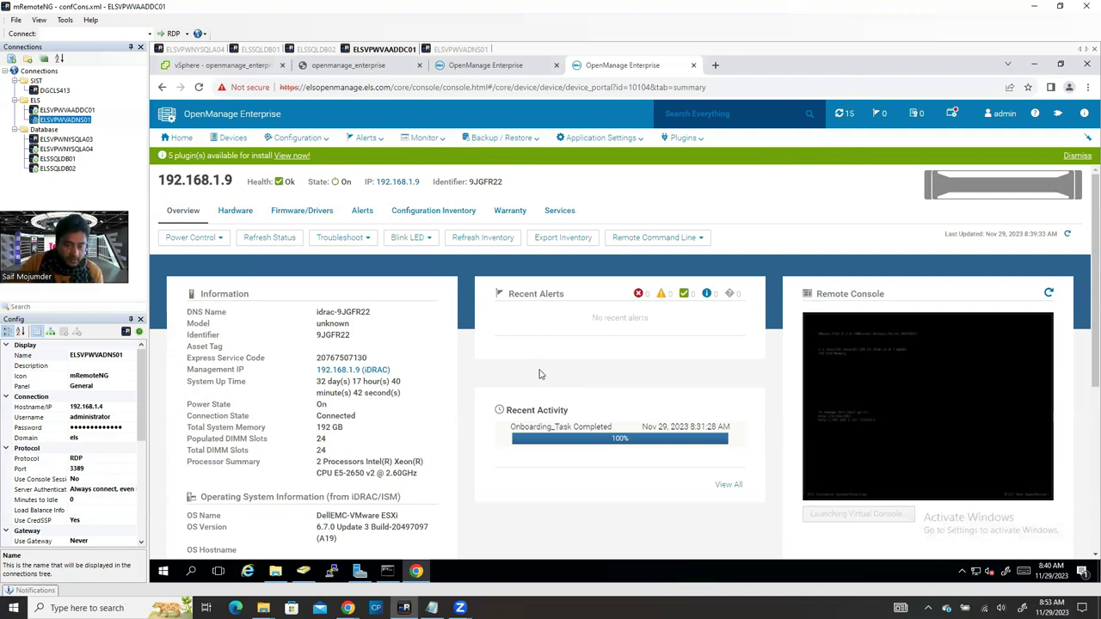
scroll(540, 374, "down", 3)
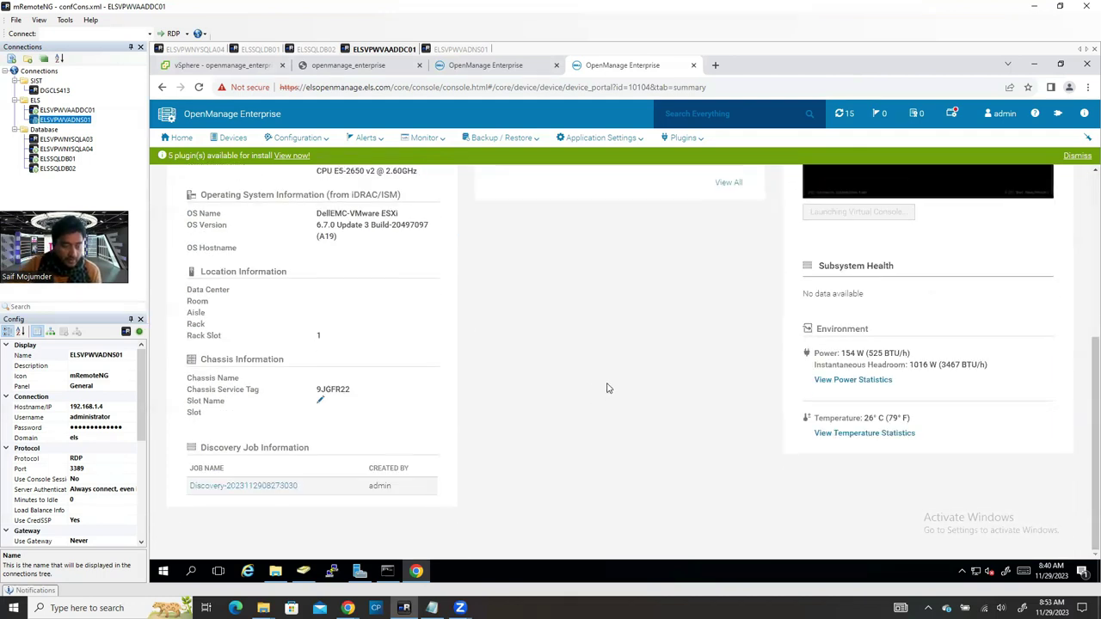
scroll(606, 378, "up", 3)
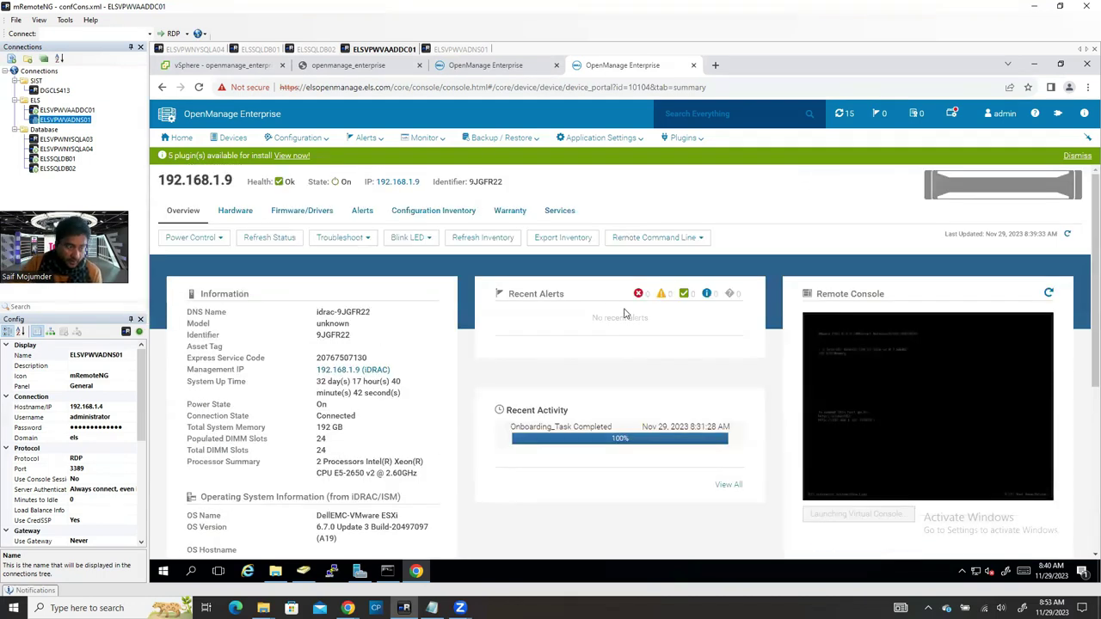